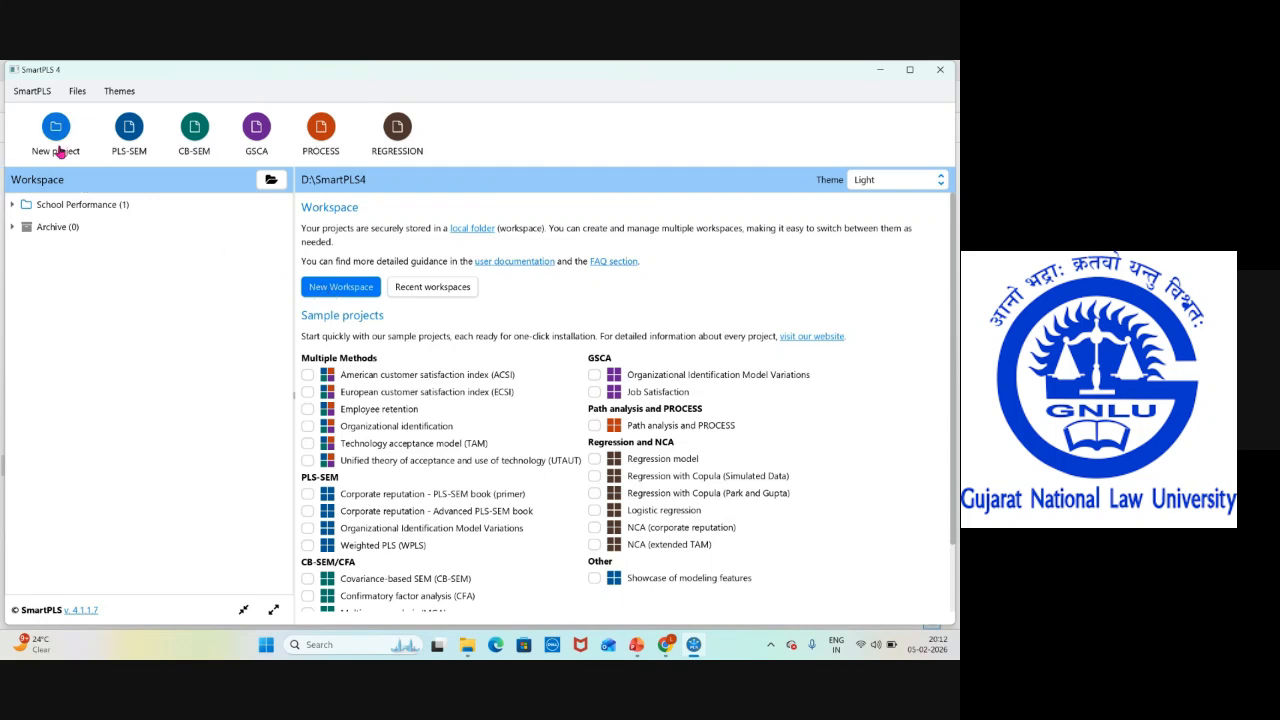
Create a new workspace in a new folder named SmartPLS4 on the E: drive
click(340, 288)
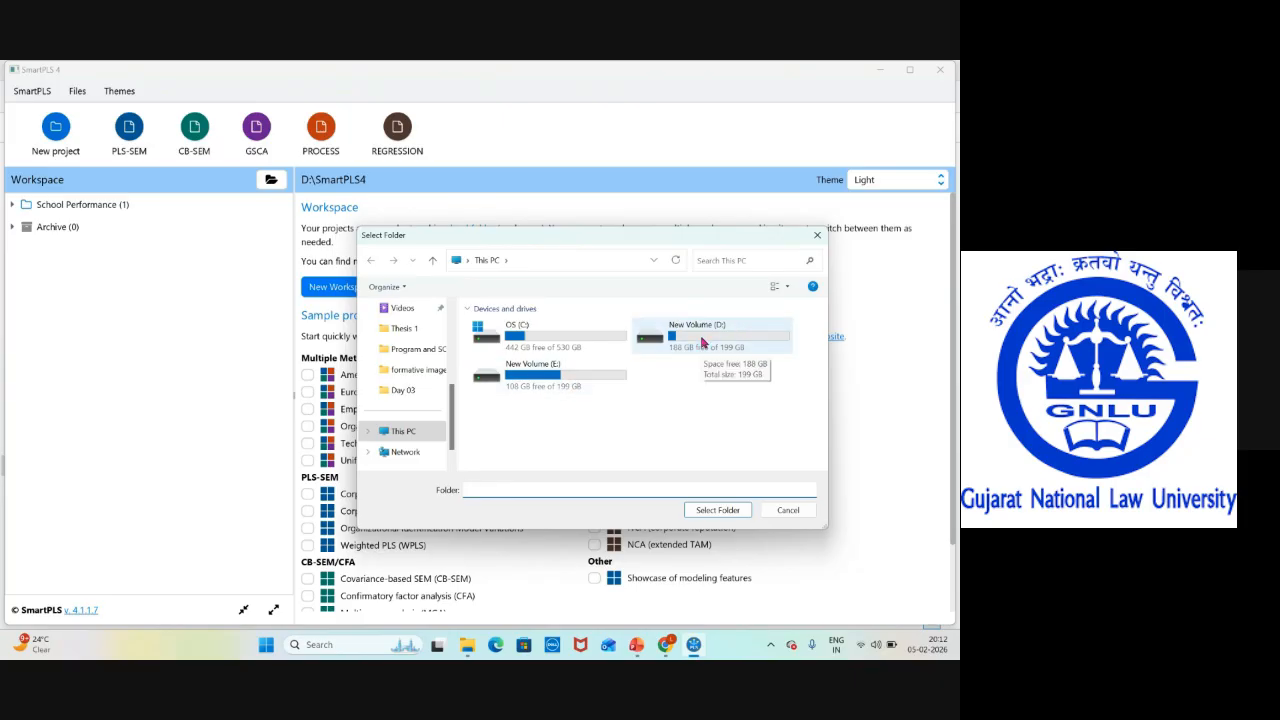
double_click(556, 380)
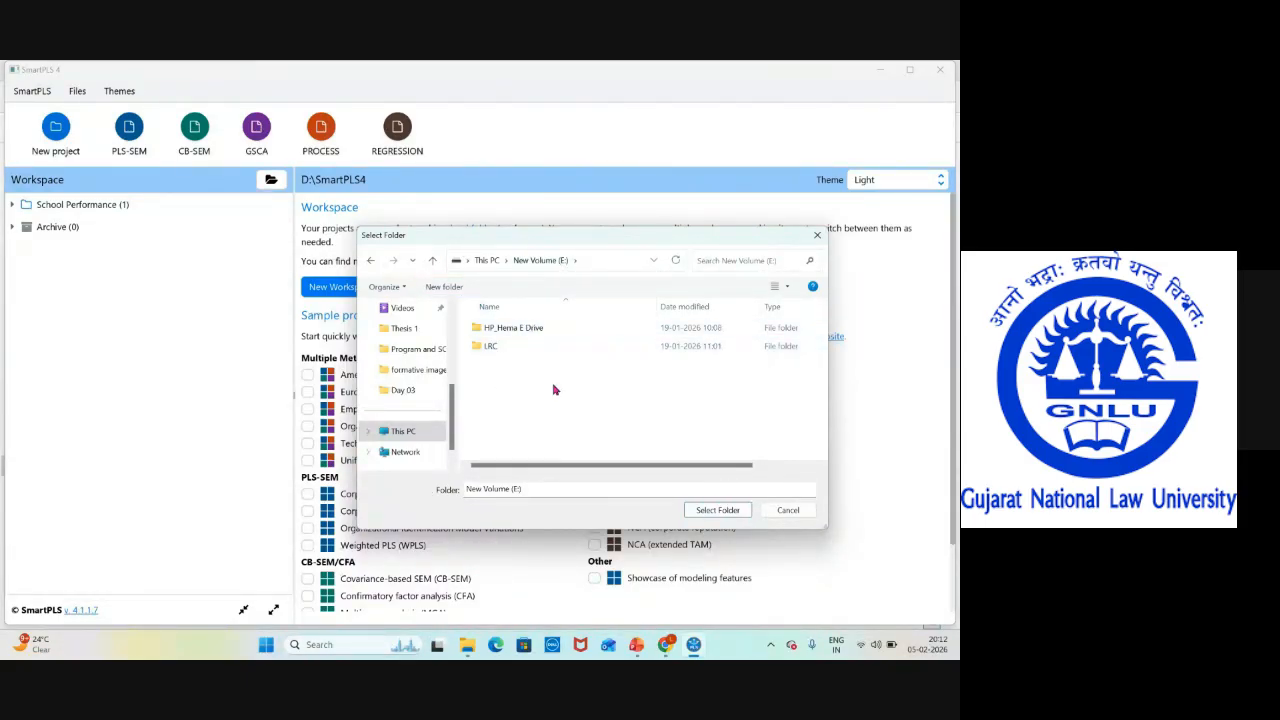
click(452, 292)
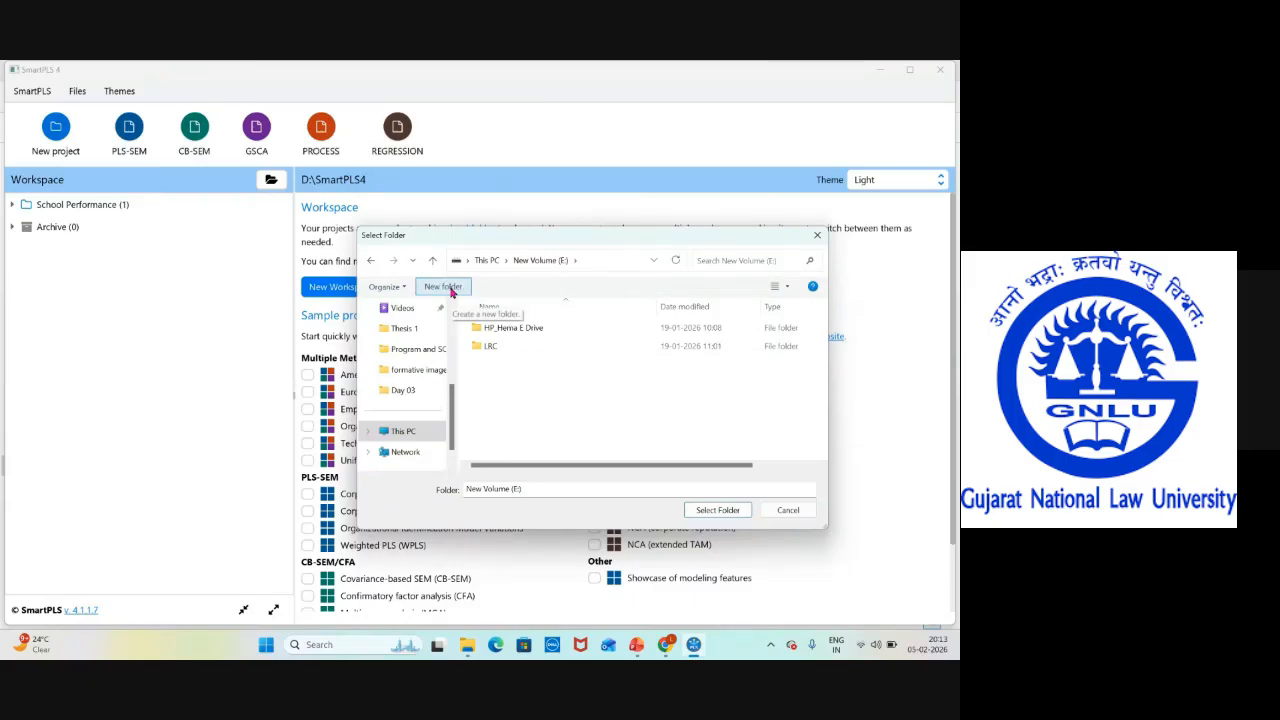
text(S)
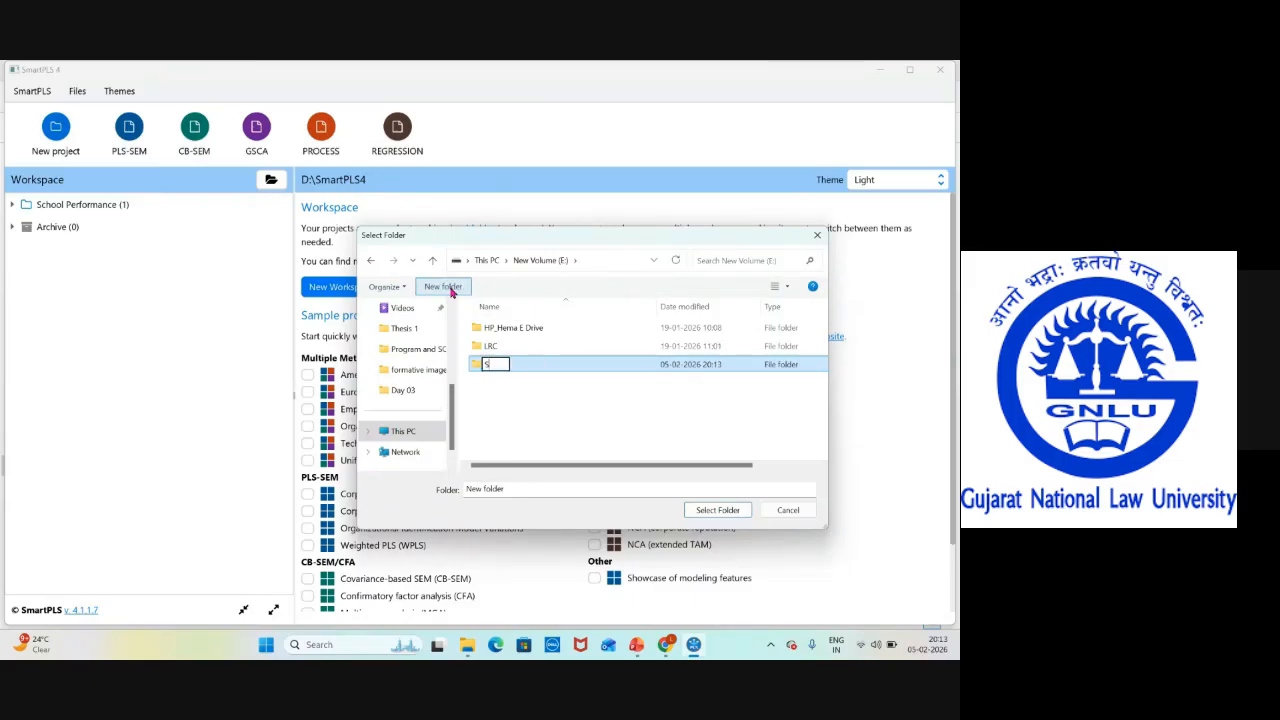
text(martPLS4)
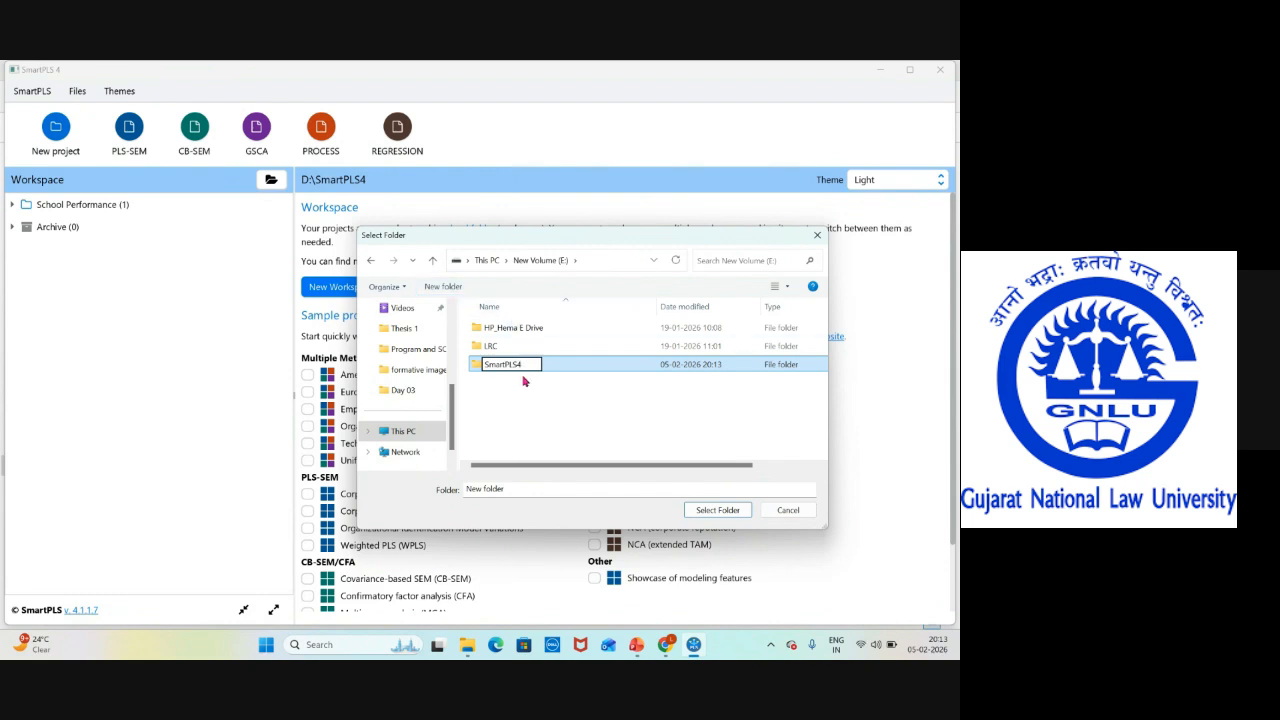
click(556, 394)
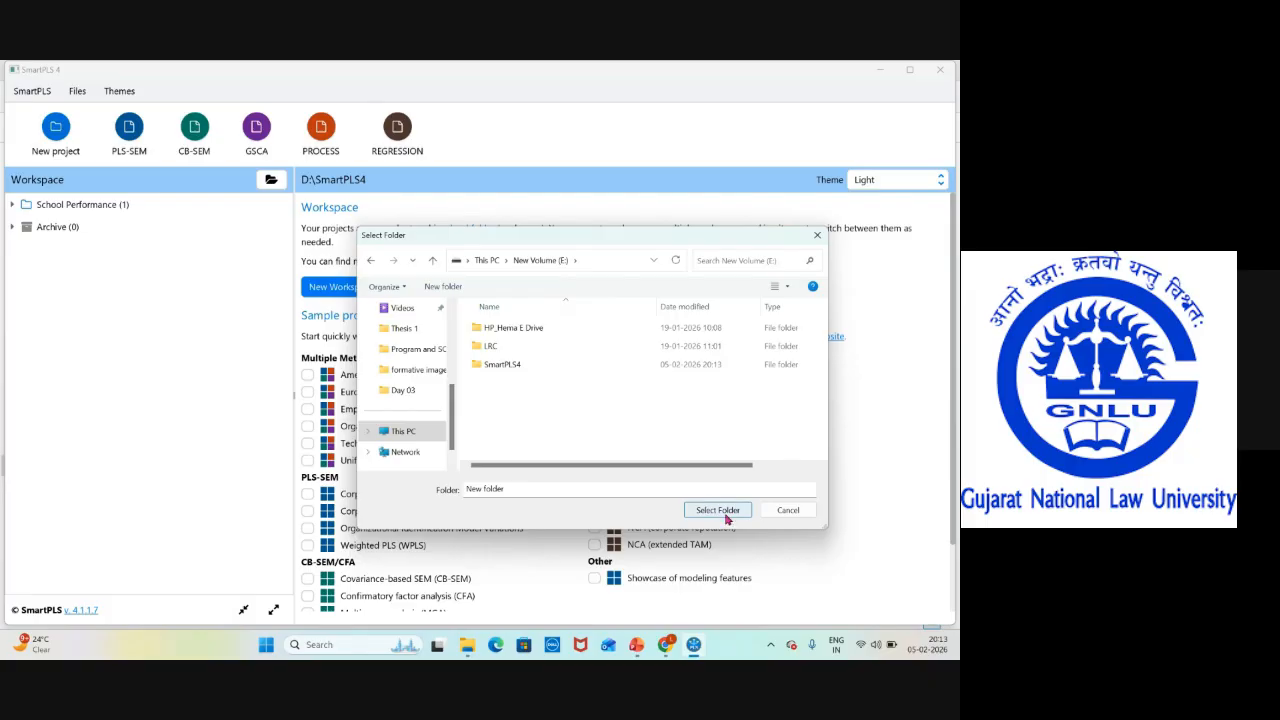
click(520, 365)
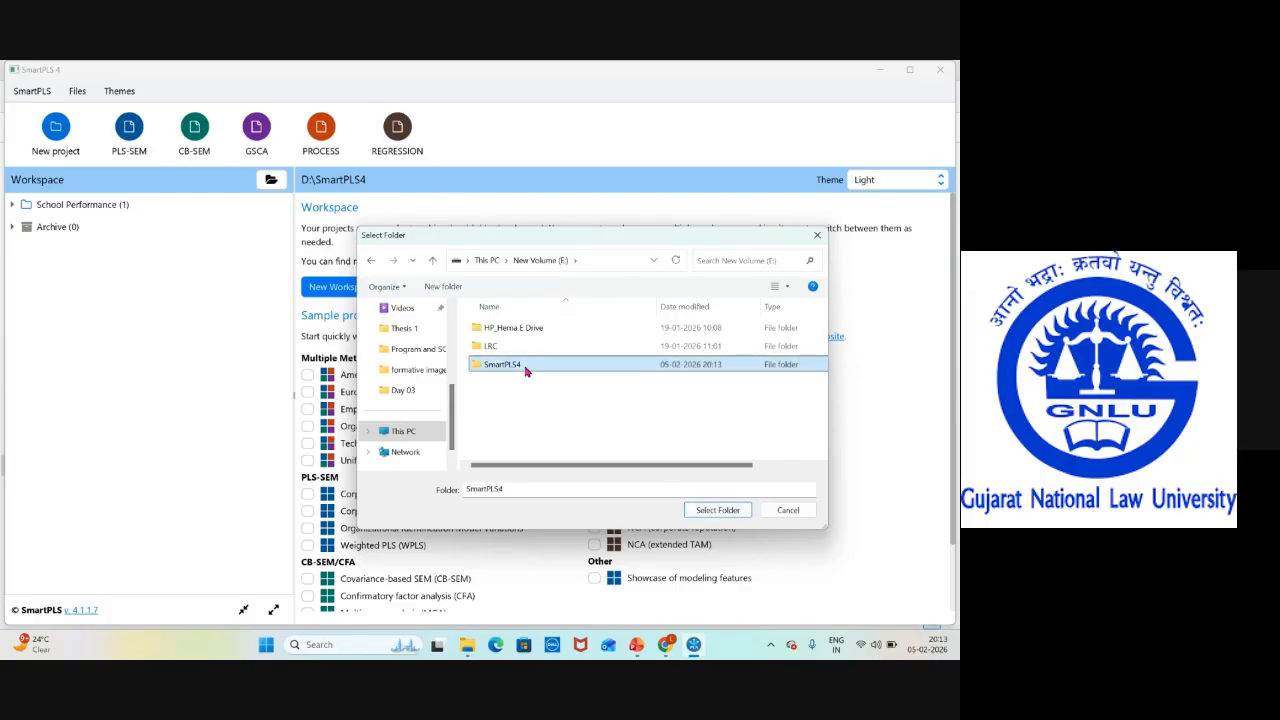
click(718, 510)
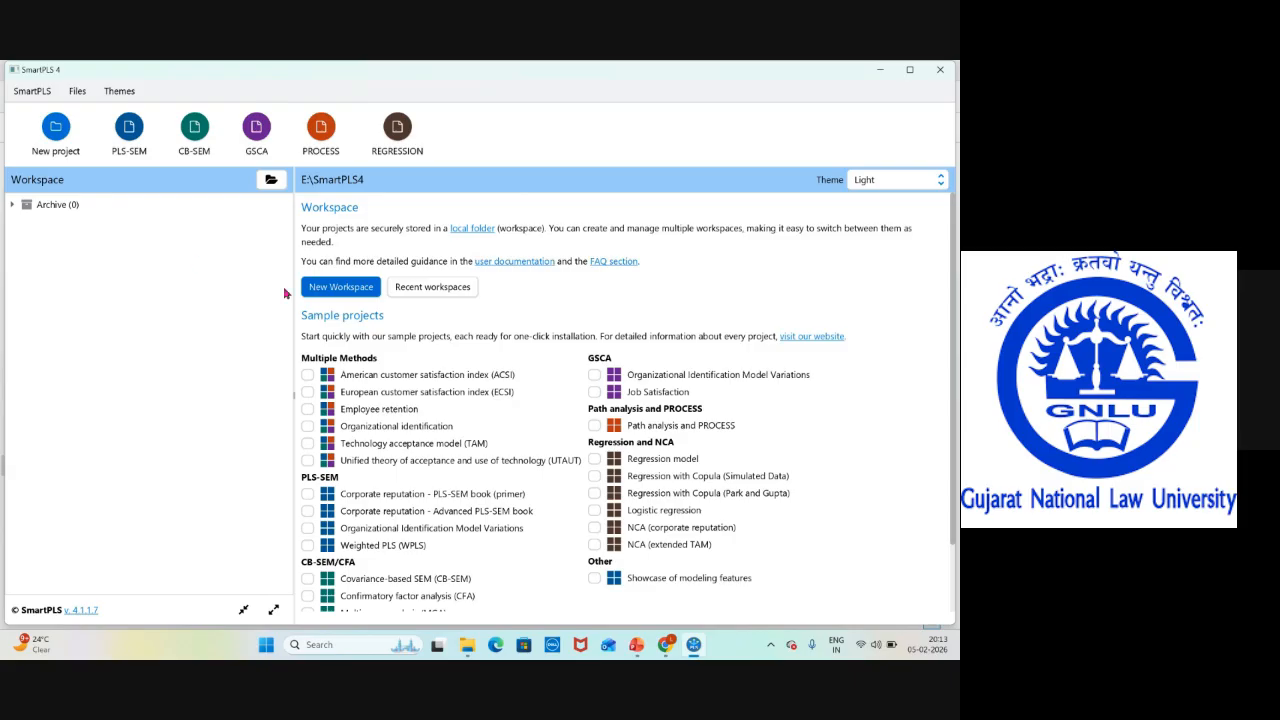
Create a new project named "Schoool Performance" in the workspace
click(55, 143)
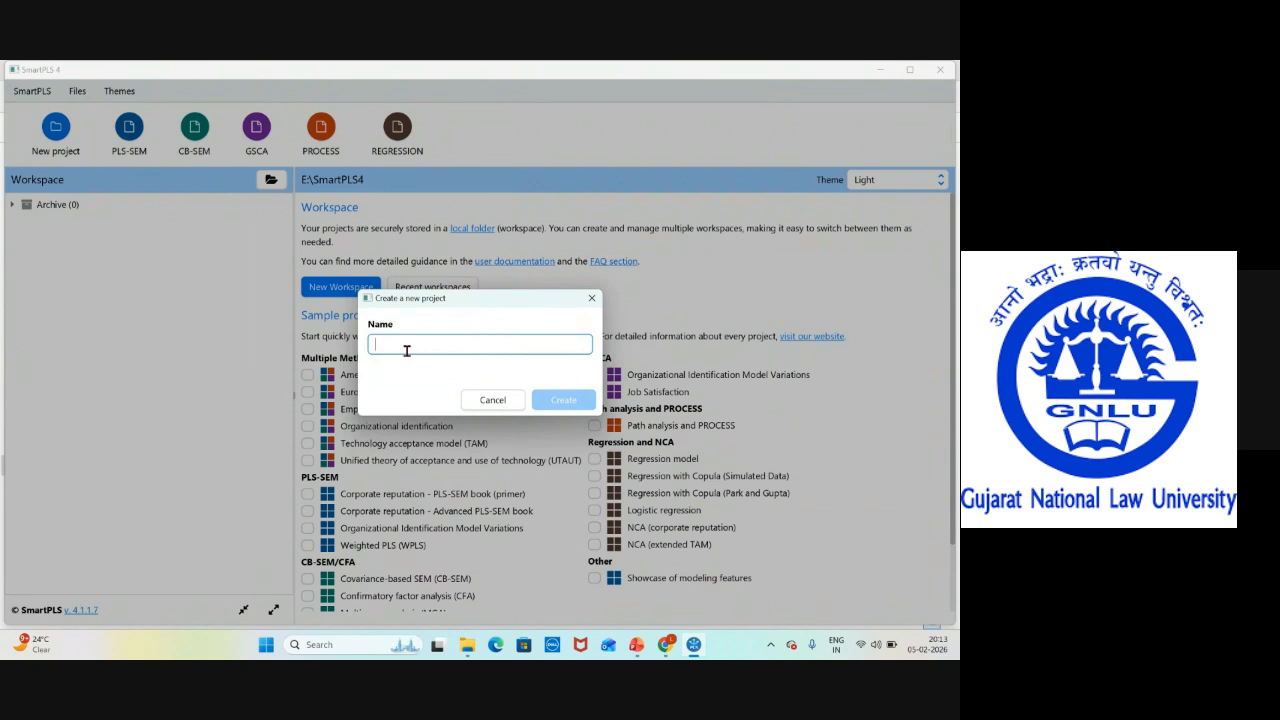
text(Scho)
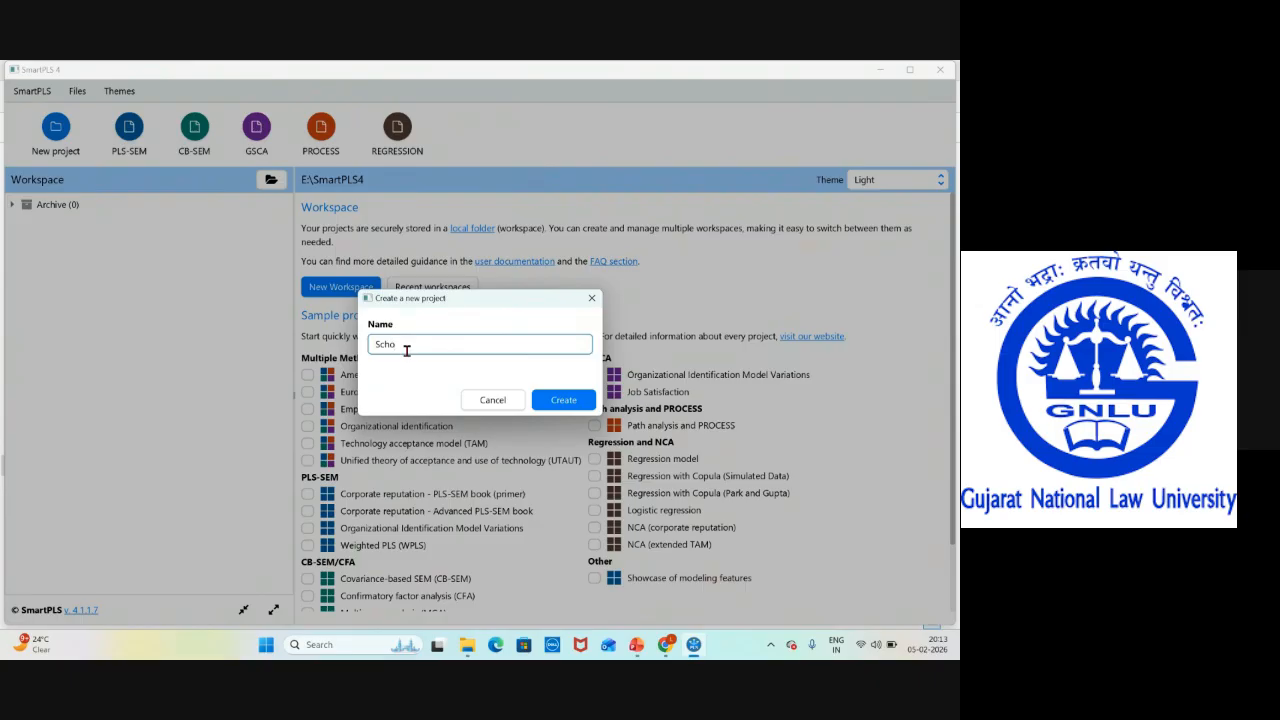
text(ol Performance)
click(566, 401)
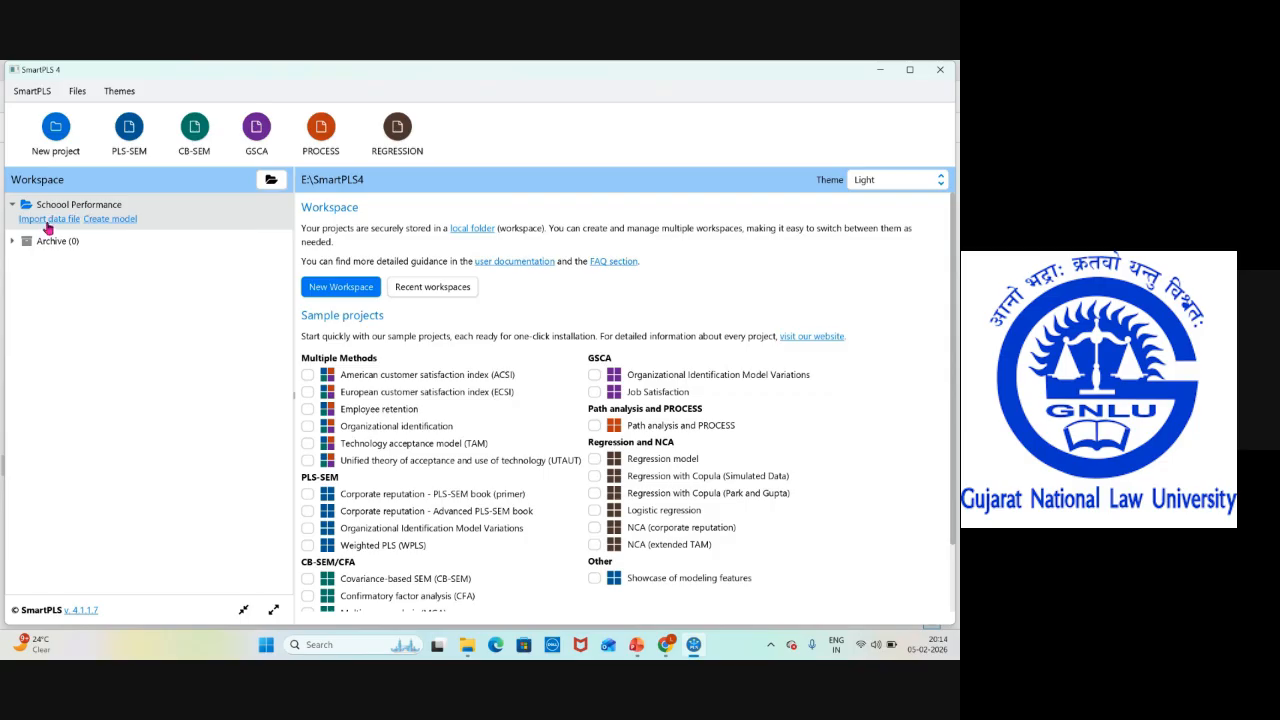
key(XF86AudioRaiseVolume)
Load the School Performance CSV file from the Smartpls4_Day 02 folder into the project's import dialog and bring the dialog fully into view
click(45, 220)
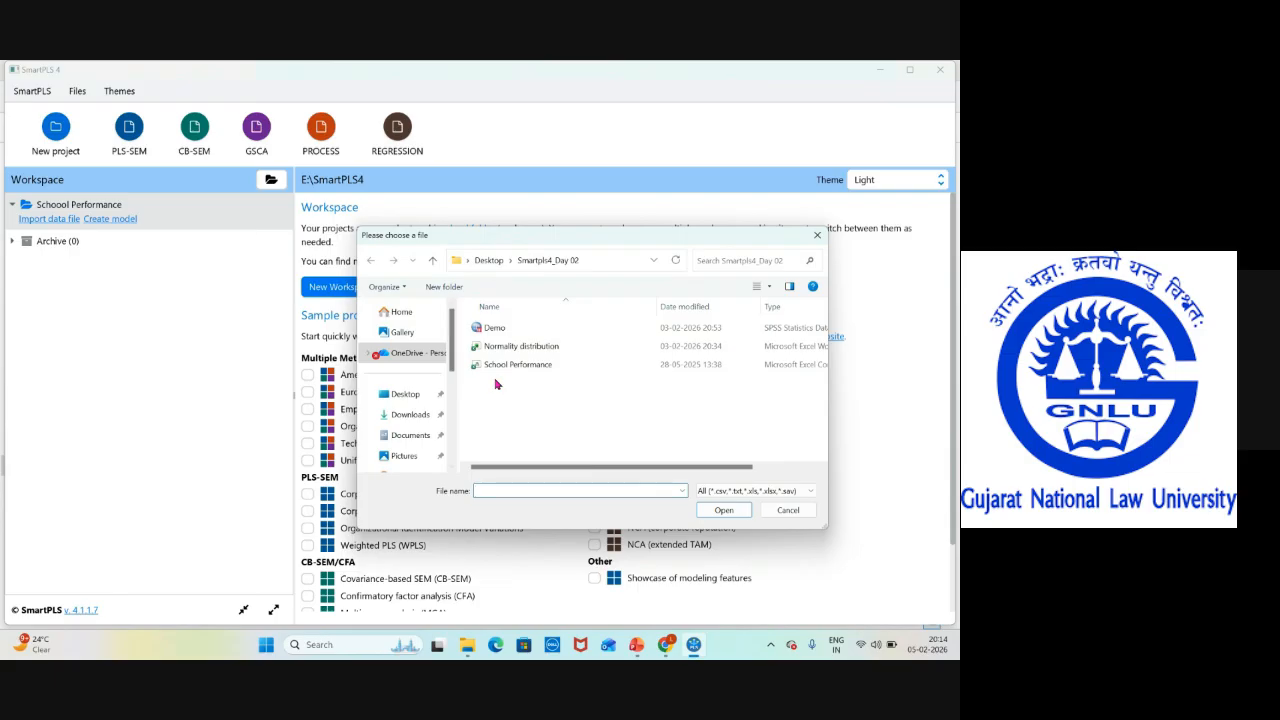
click(530, 367)
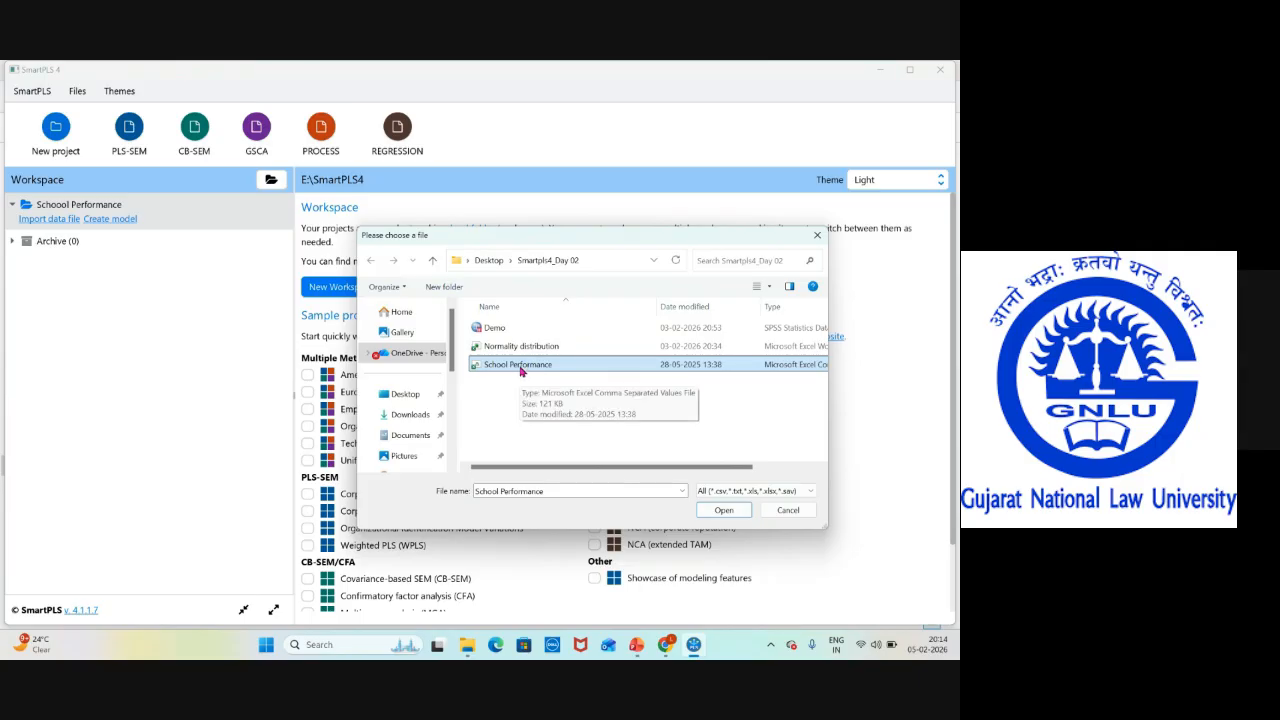
click(726, 512)
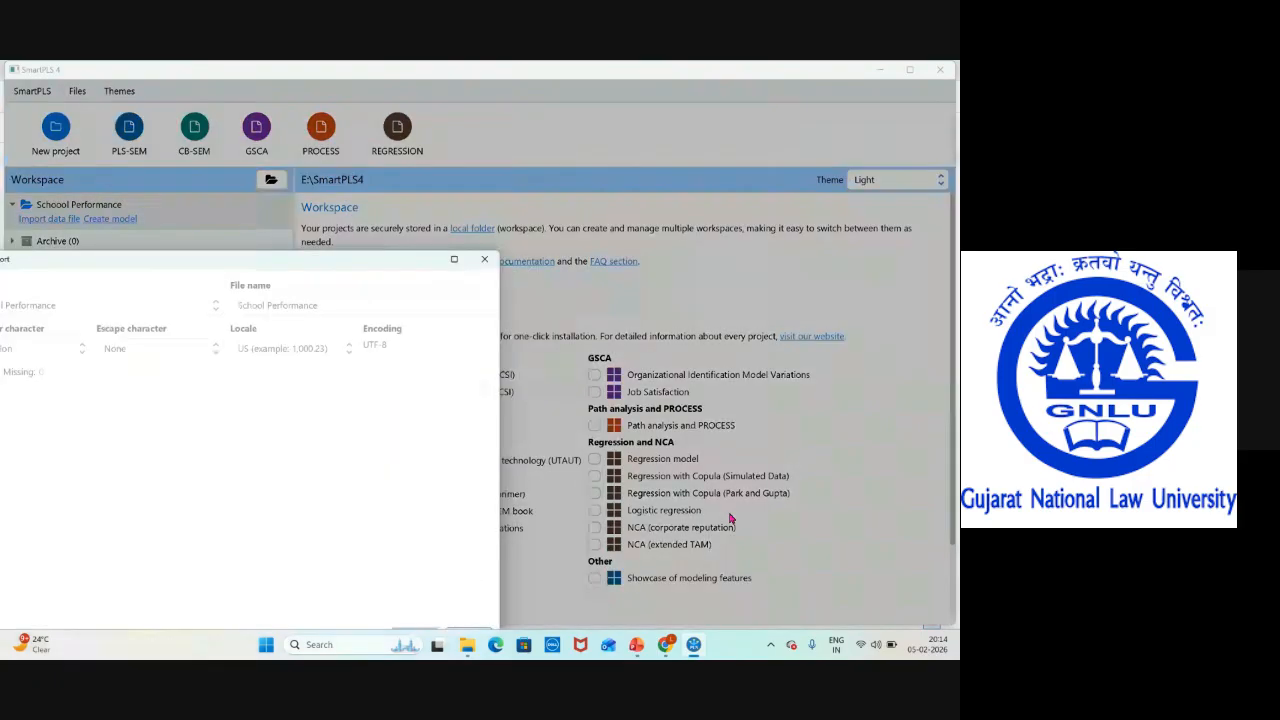
drag(174, 259, 408, 168)
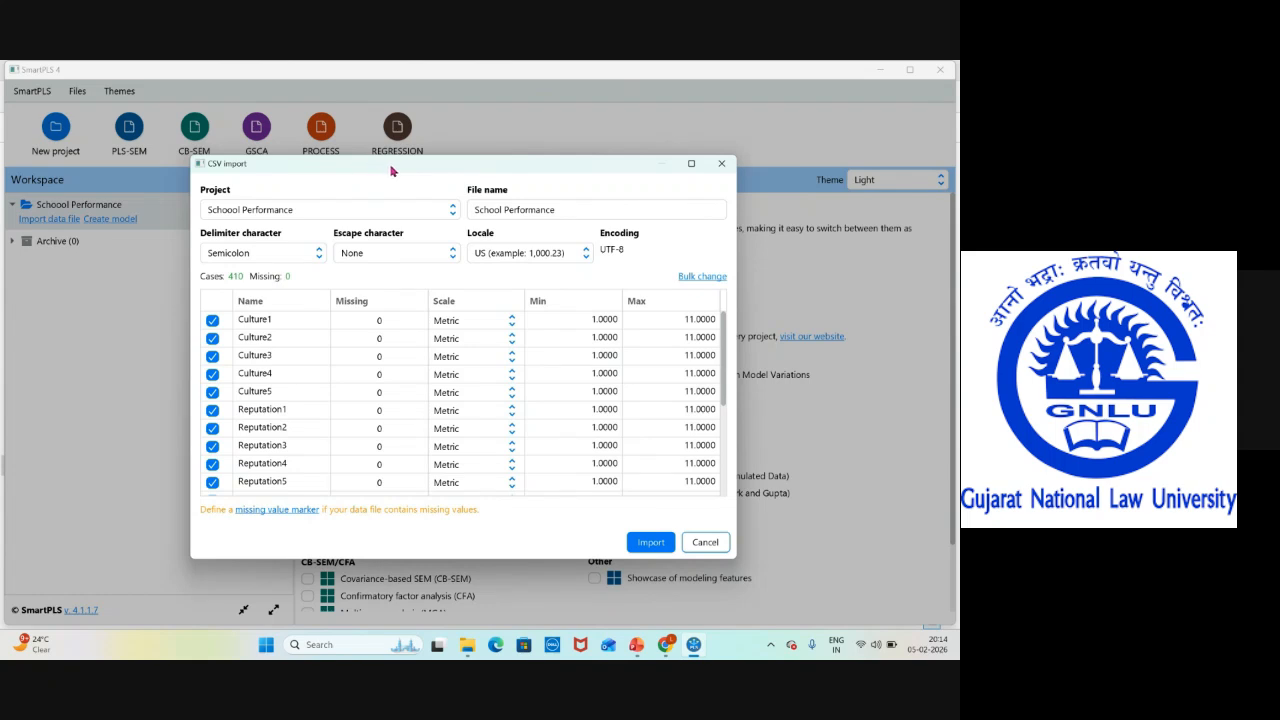
drag(396, 169, 433, 158)
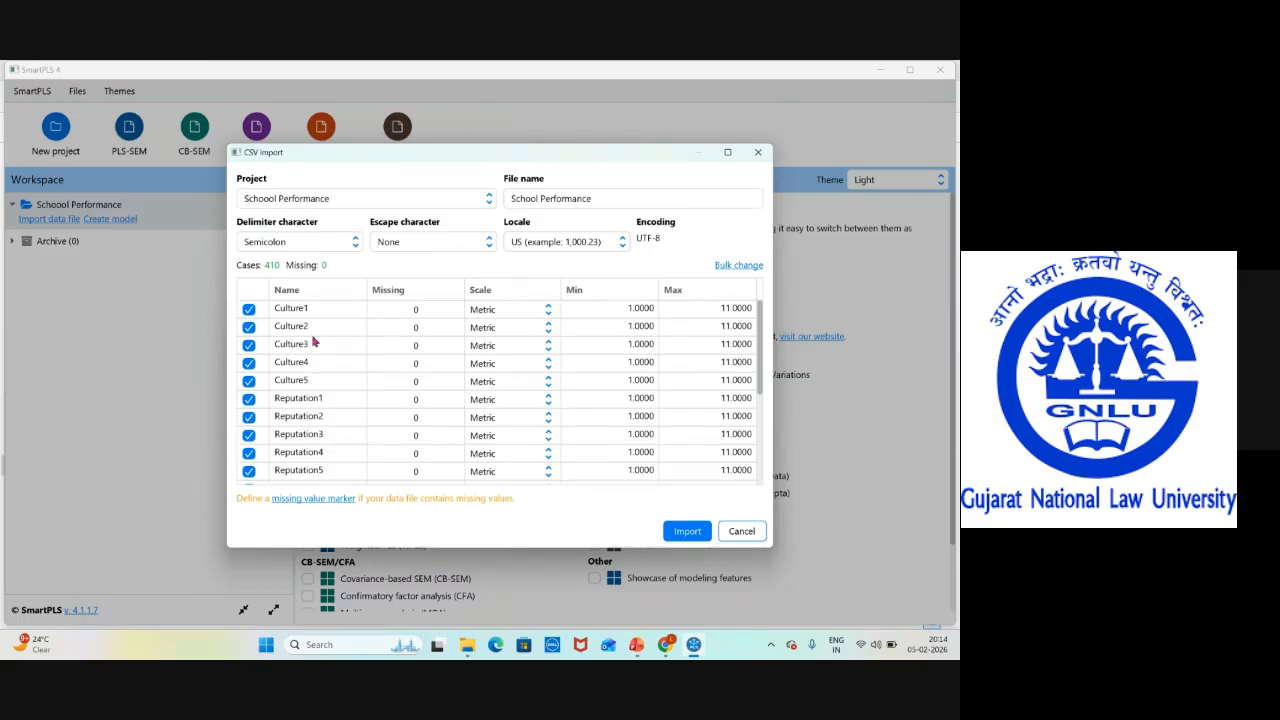
Examine the variables in the import preview, including their missing values, scale types, minimums and maximums
scroll(314, 342, down, 4)
scroll(311, 343, up, 4)
scroll(314, 402, down, 4)
scroll(314, 402, up, 4)
scroll(310, 356, down, 4)
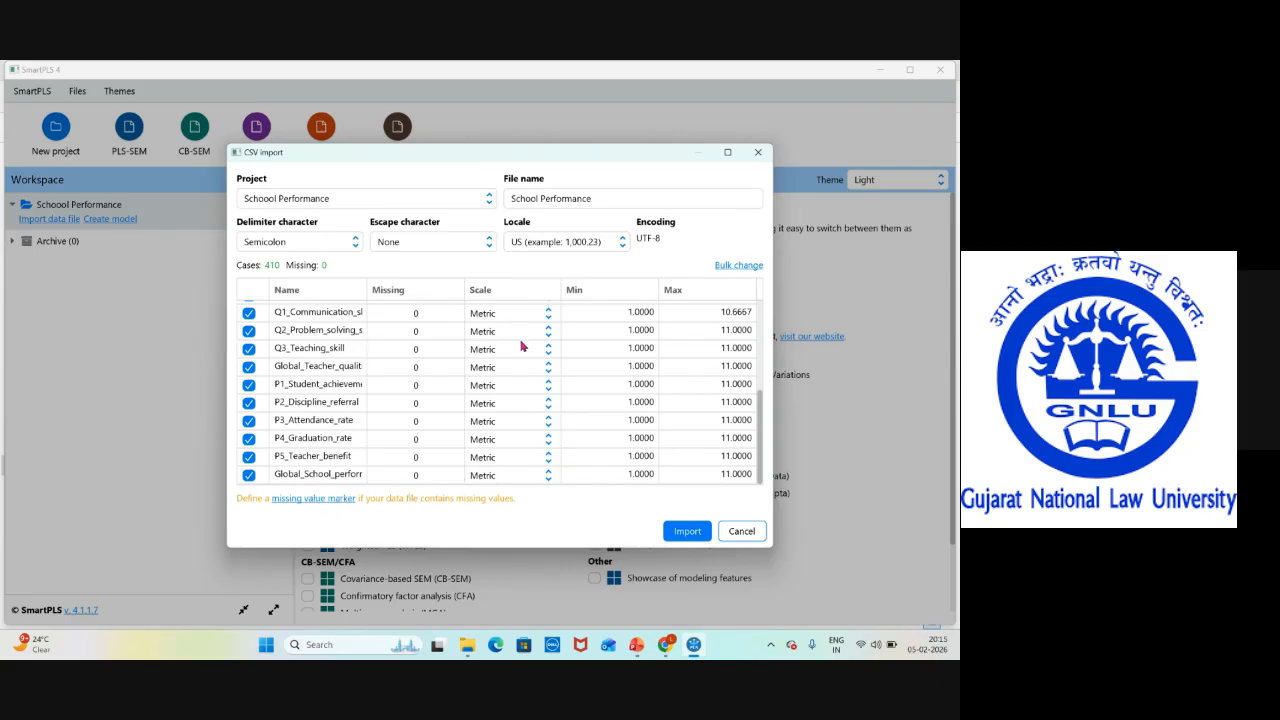
scroll(520, 345, up, 5)
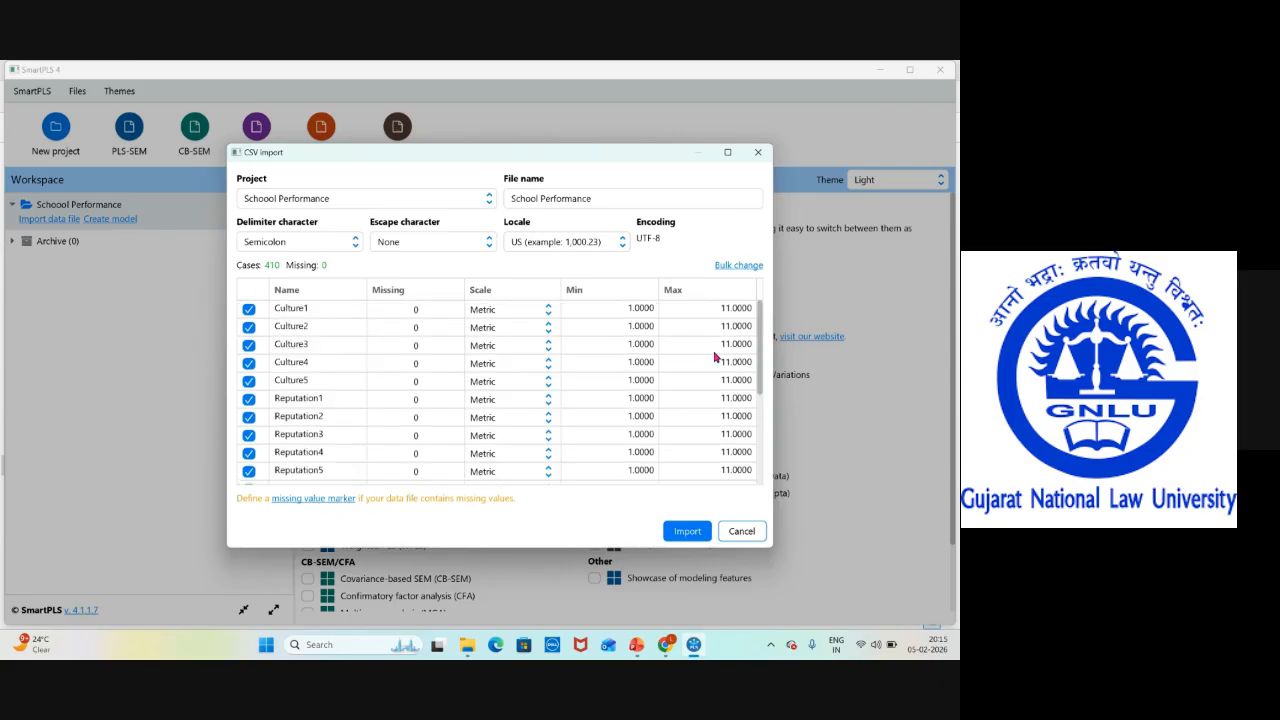
Set the scale type of the Culture1 variable alone to Ordinal
click(548, 310)
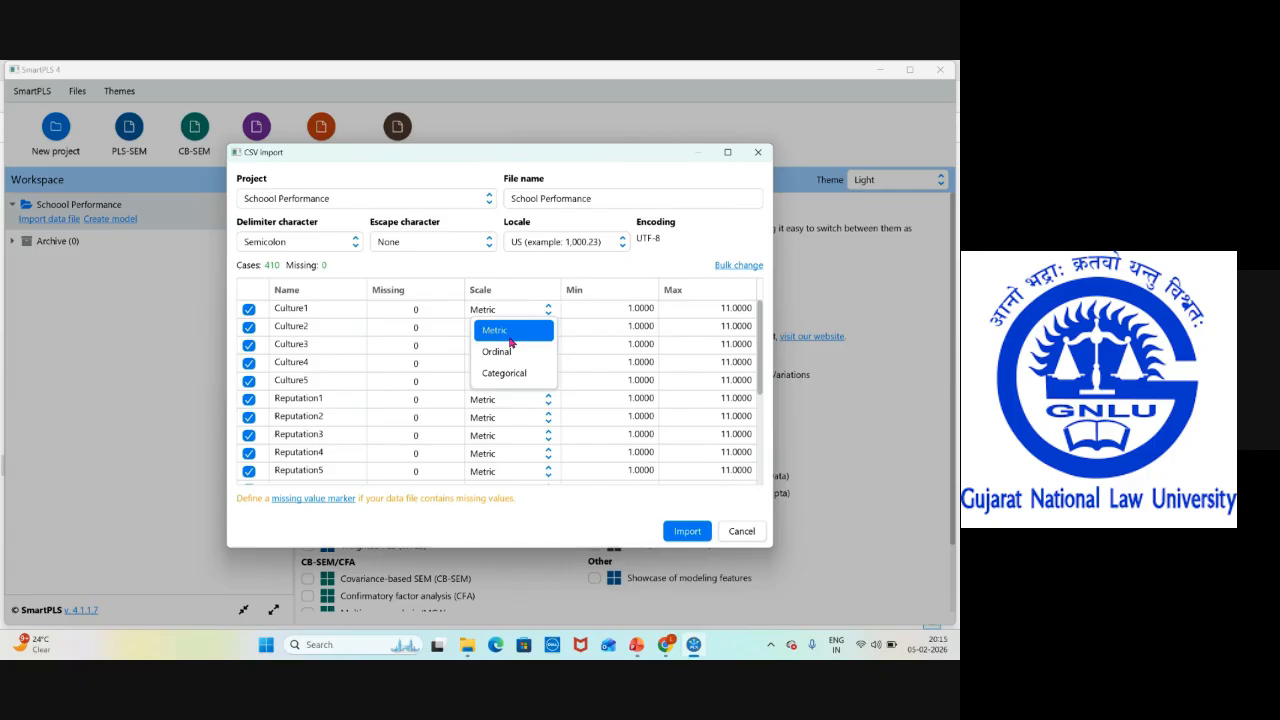
click(510, 339)
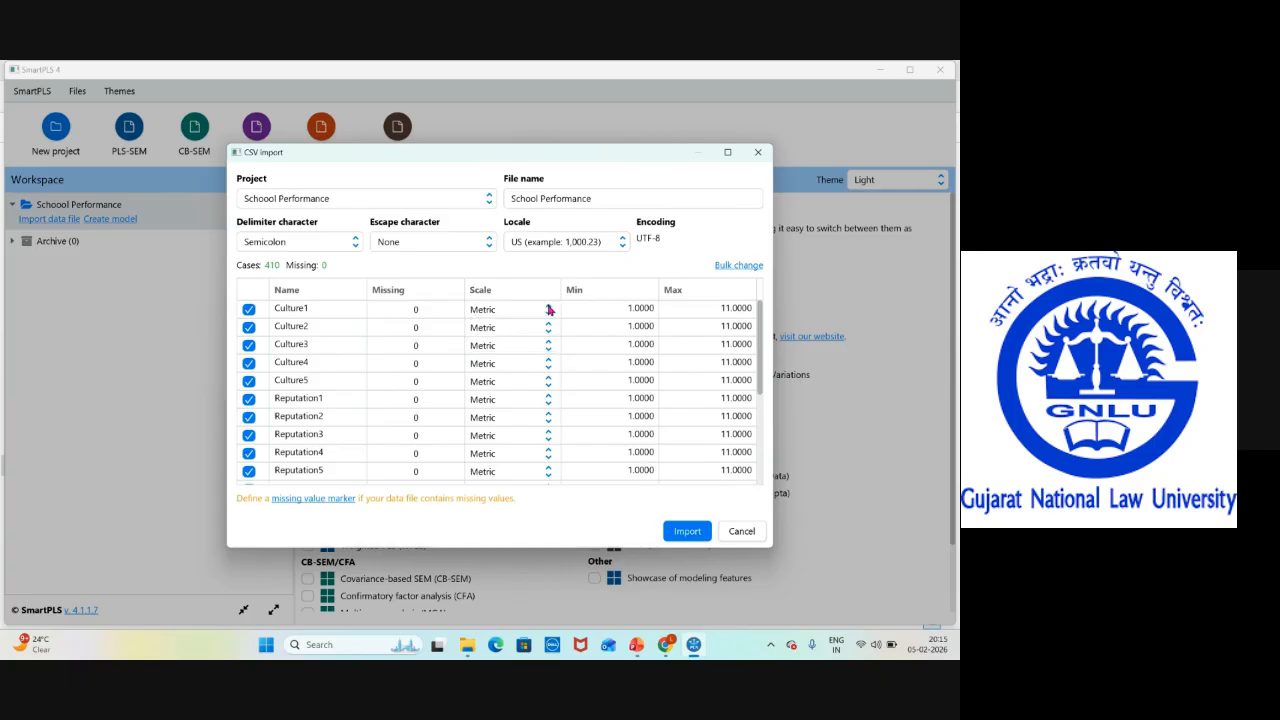
click(548, 310)
click(519, 349)
scroll(500, 340, down, 10)
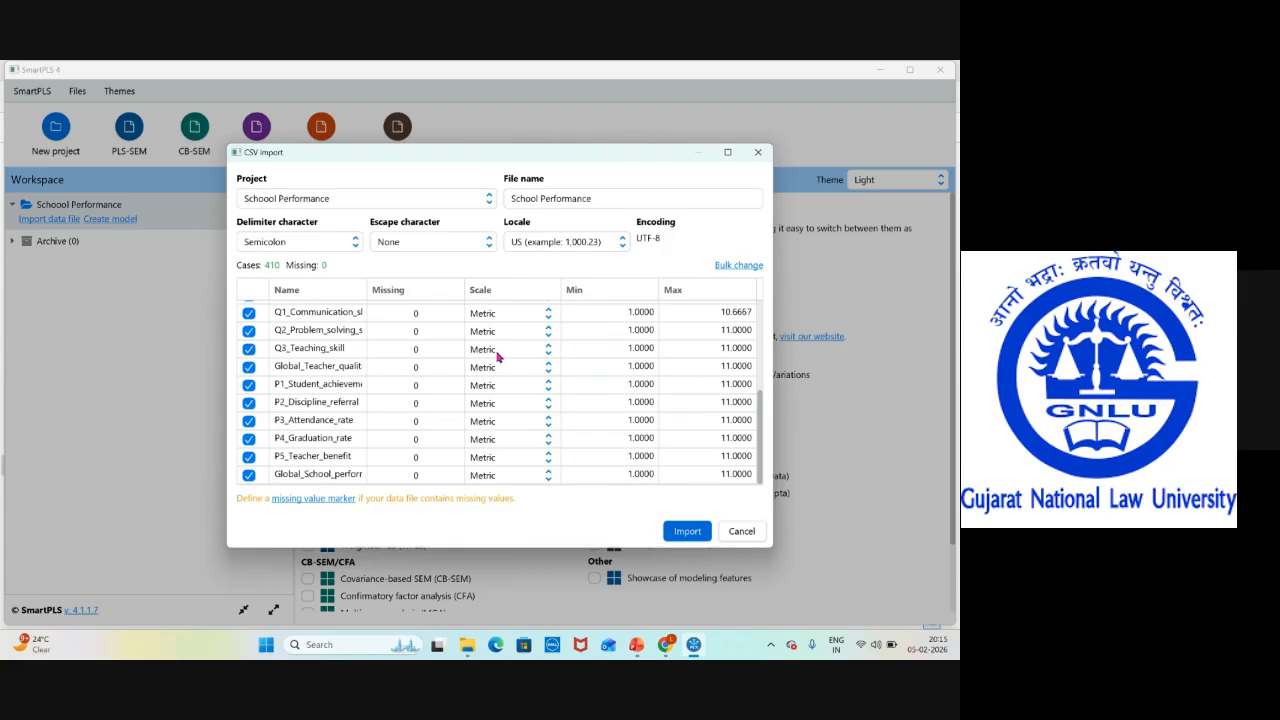
scroll(500, 398, up, 10)
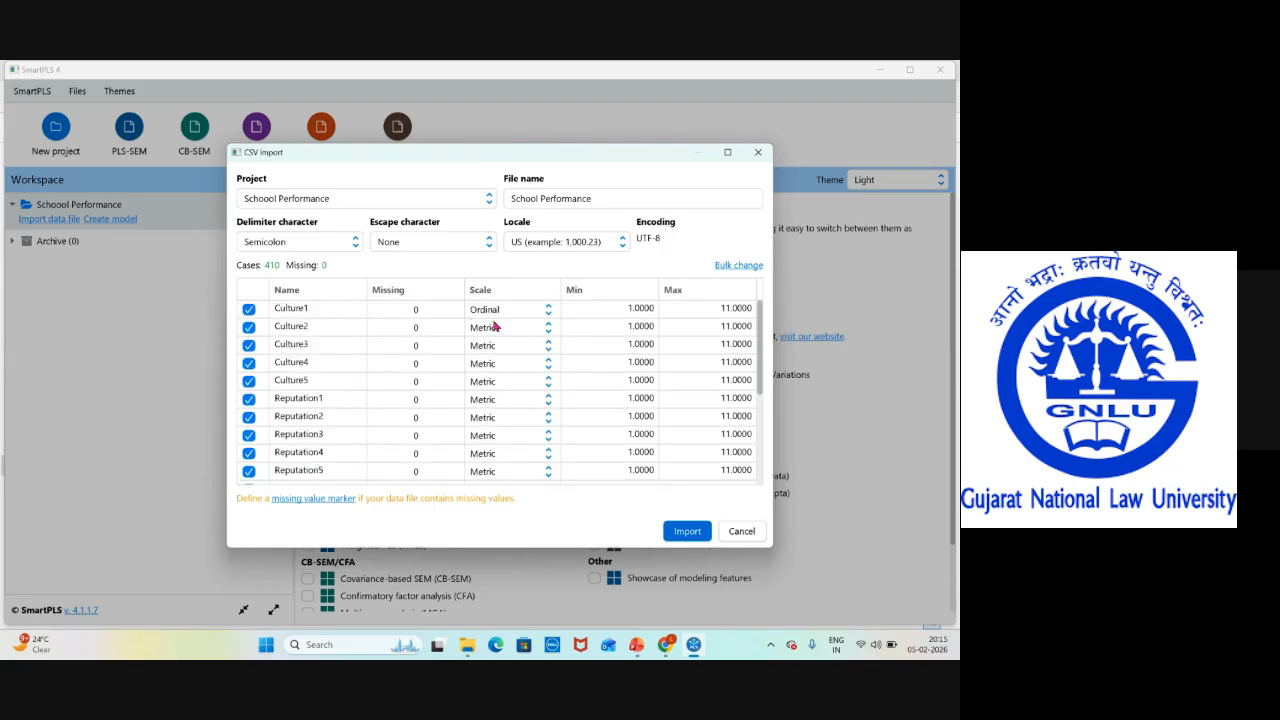
Bulk-change all variables to the Ordinal scale with minimum 1 and maximum 11, and import the data file
click(736, 266)
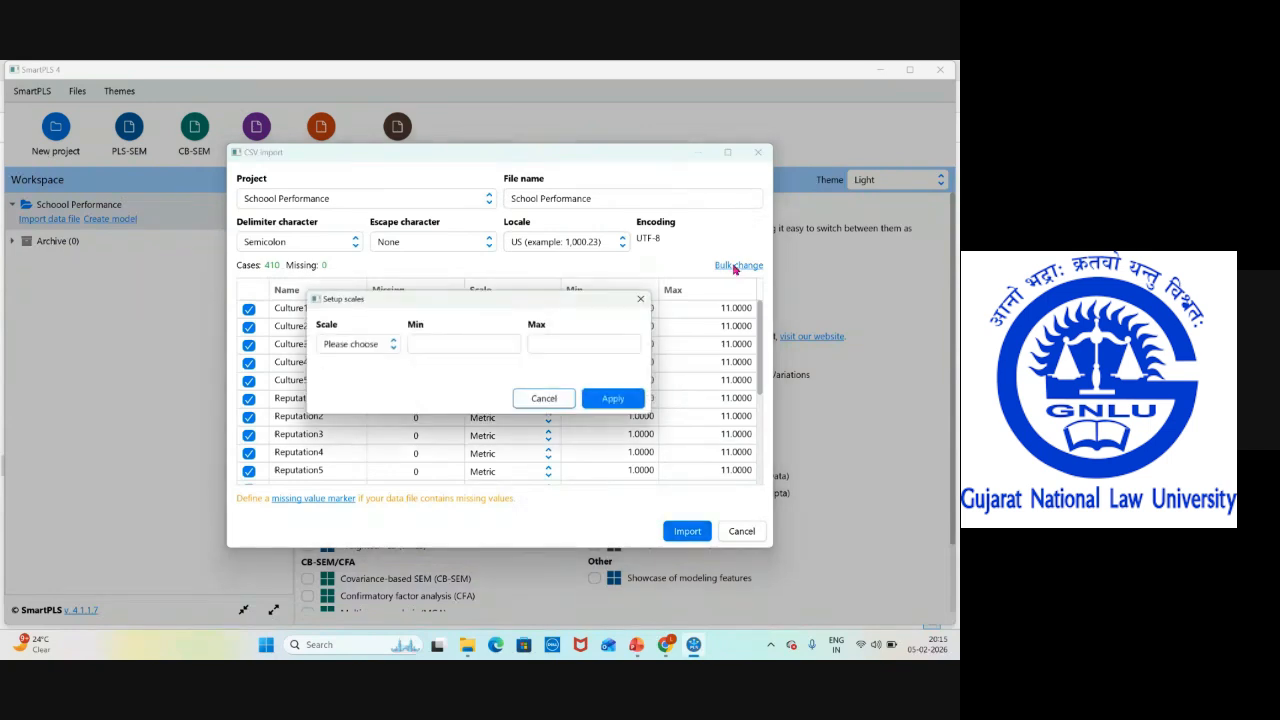
click(393, 345)
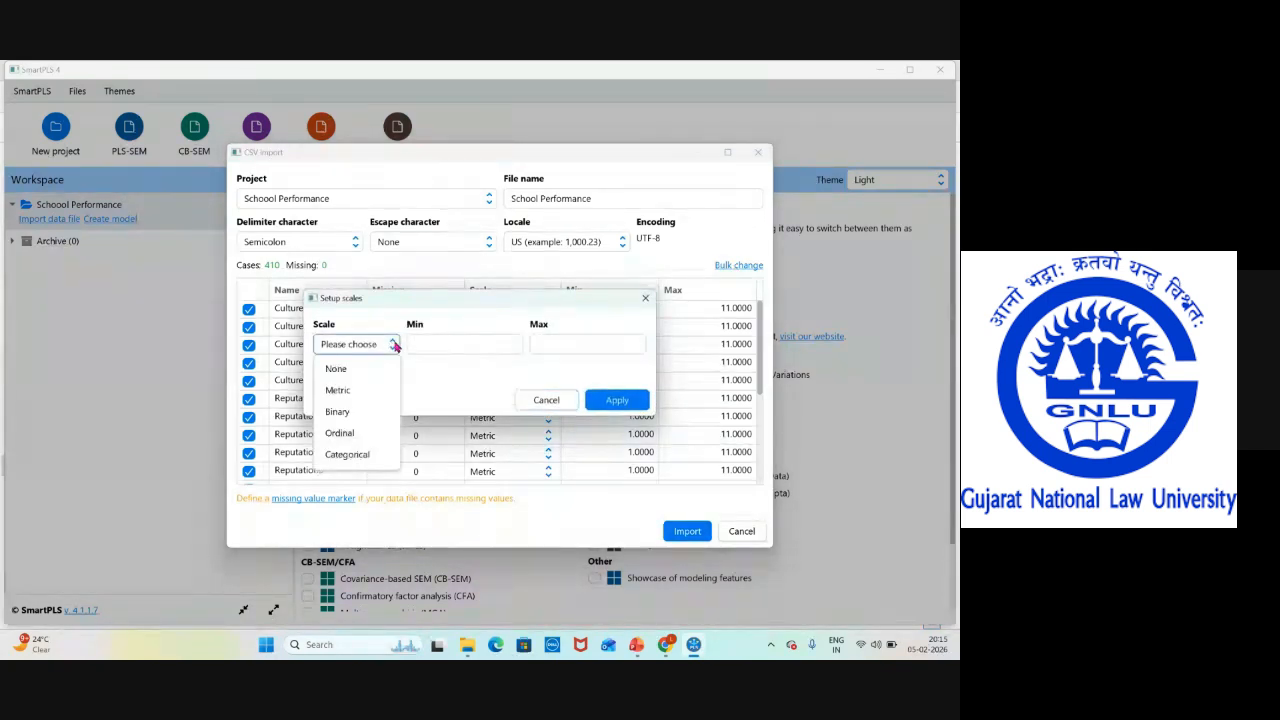
click(350, 433)
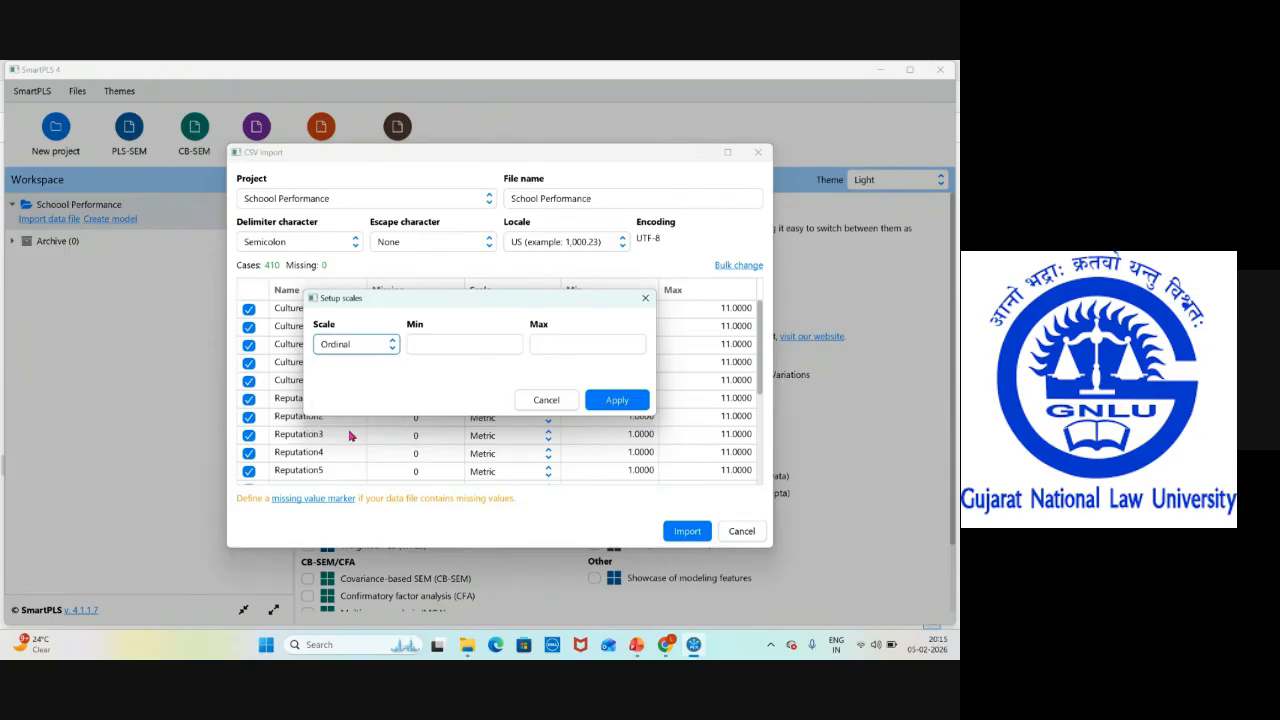
click(439, 342)
text(1)
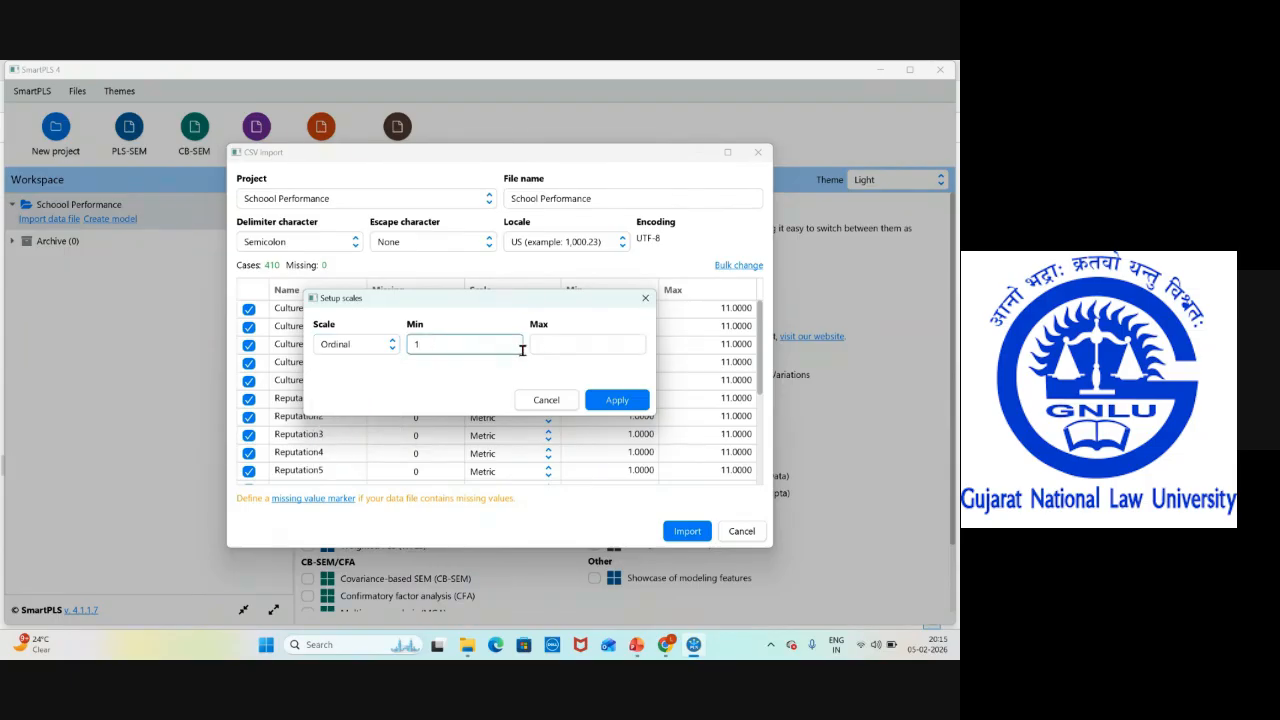
click(541, 345)
text(11)
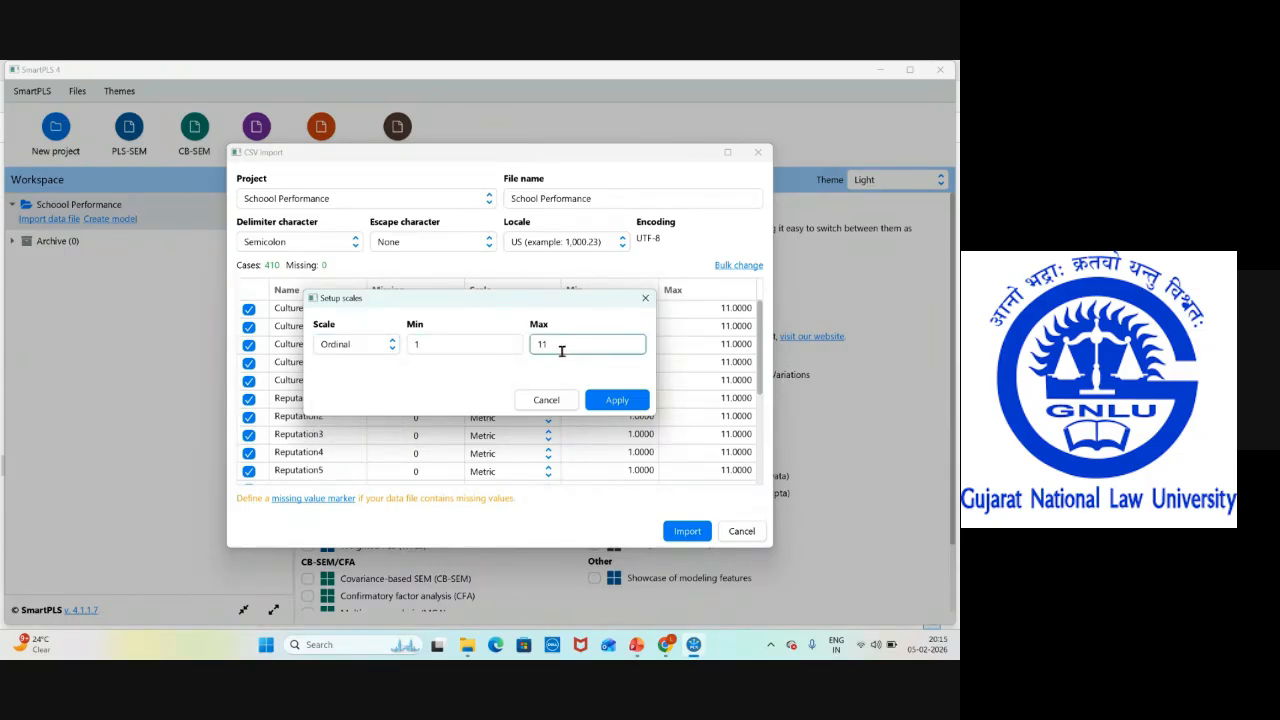
click(614, 401)
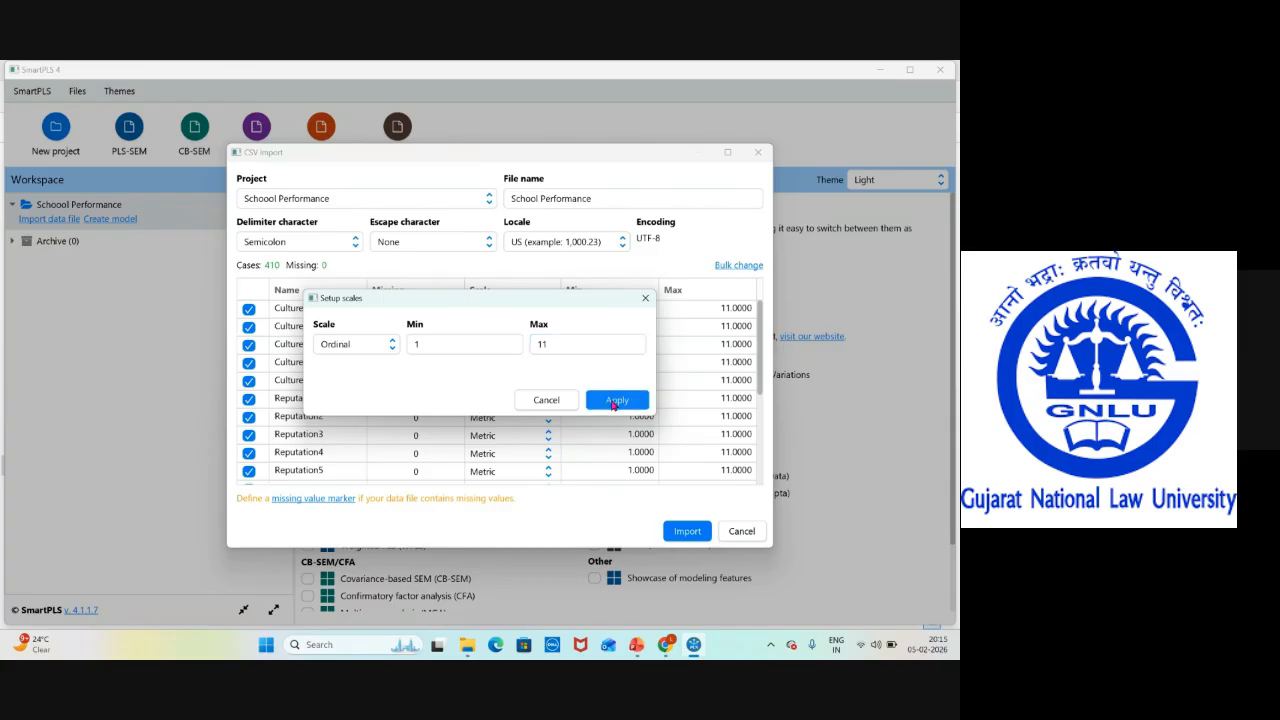
scroll(509, 380, down, 4)
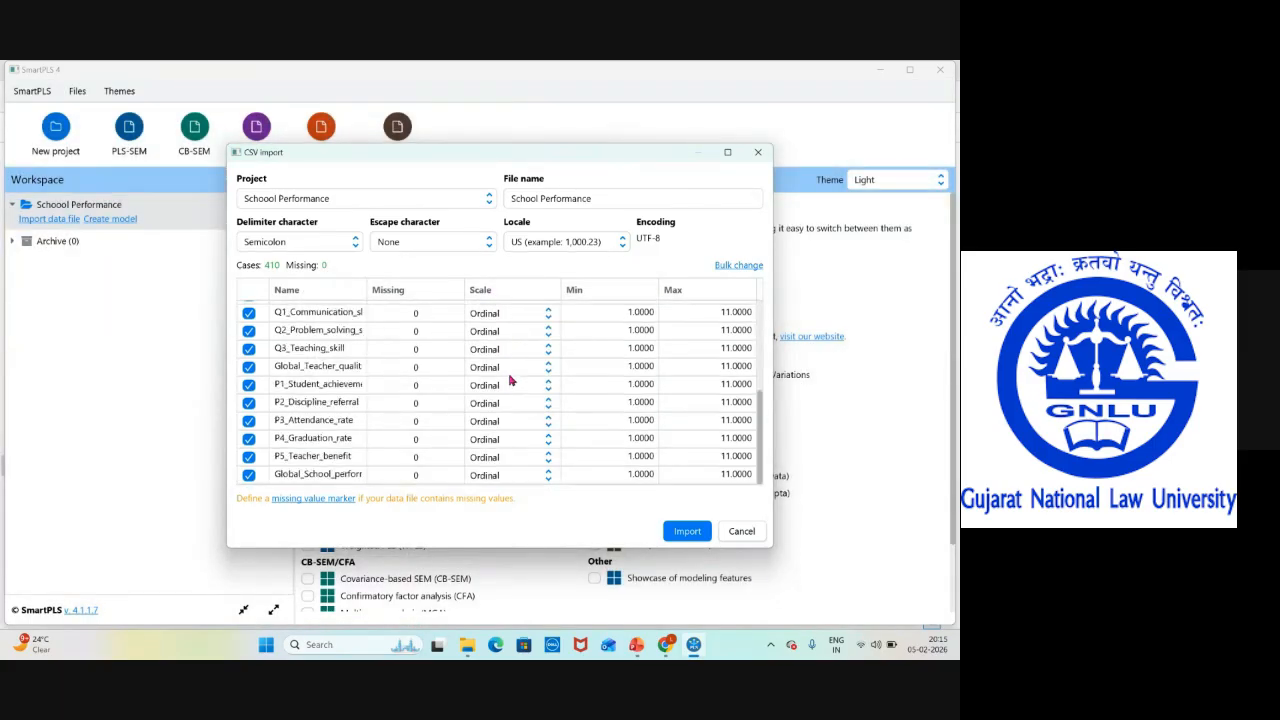
scroll(496, 342, up, 4)
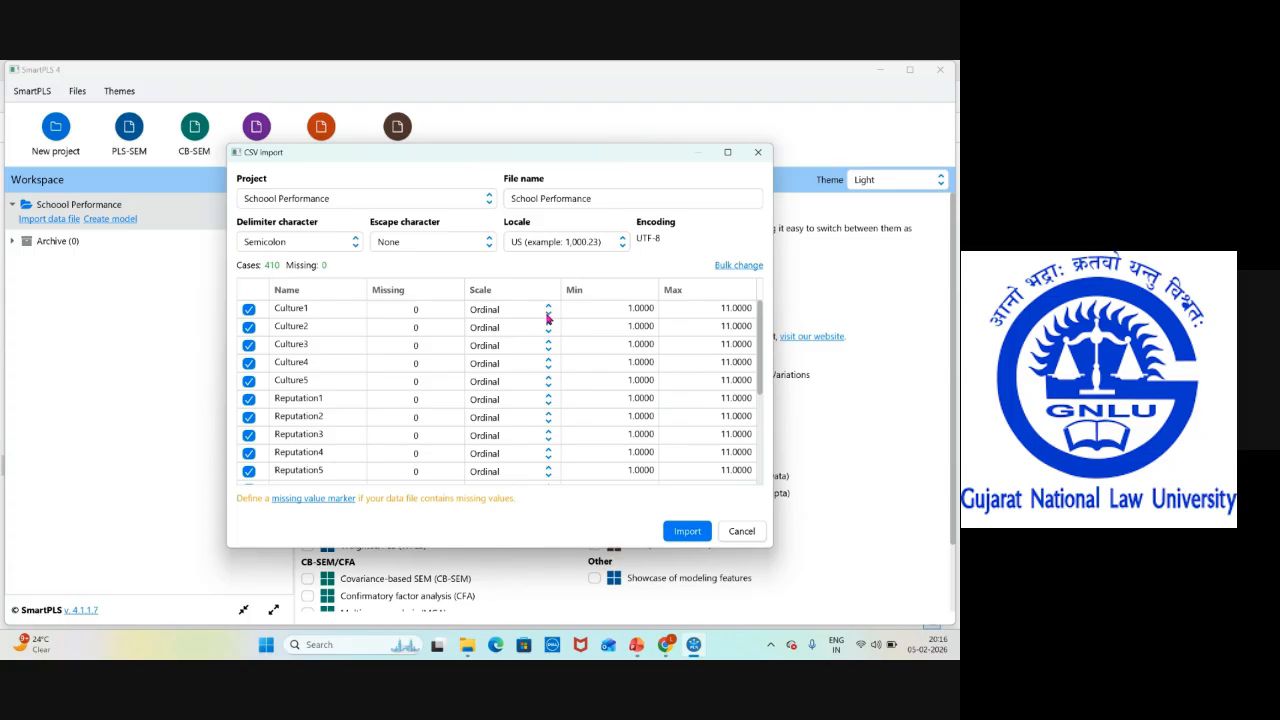
click(687, 531)
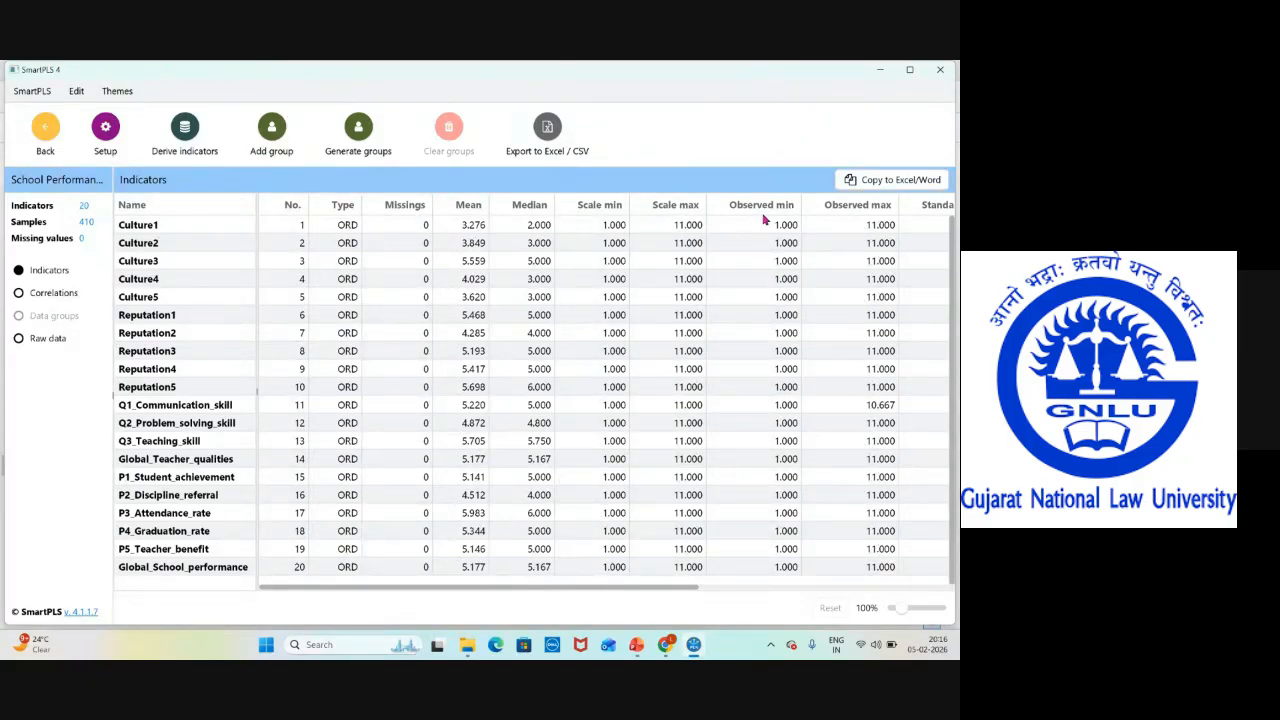
Examine the imported indicators' standard deviation, kurtosis, skewness and Cramér-von Mises p values, and look through the raw data
drag(647, 592, 890, 591)
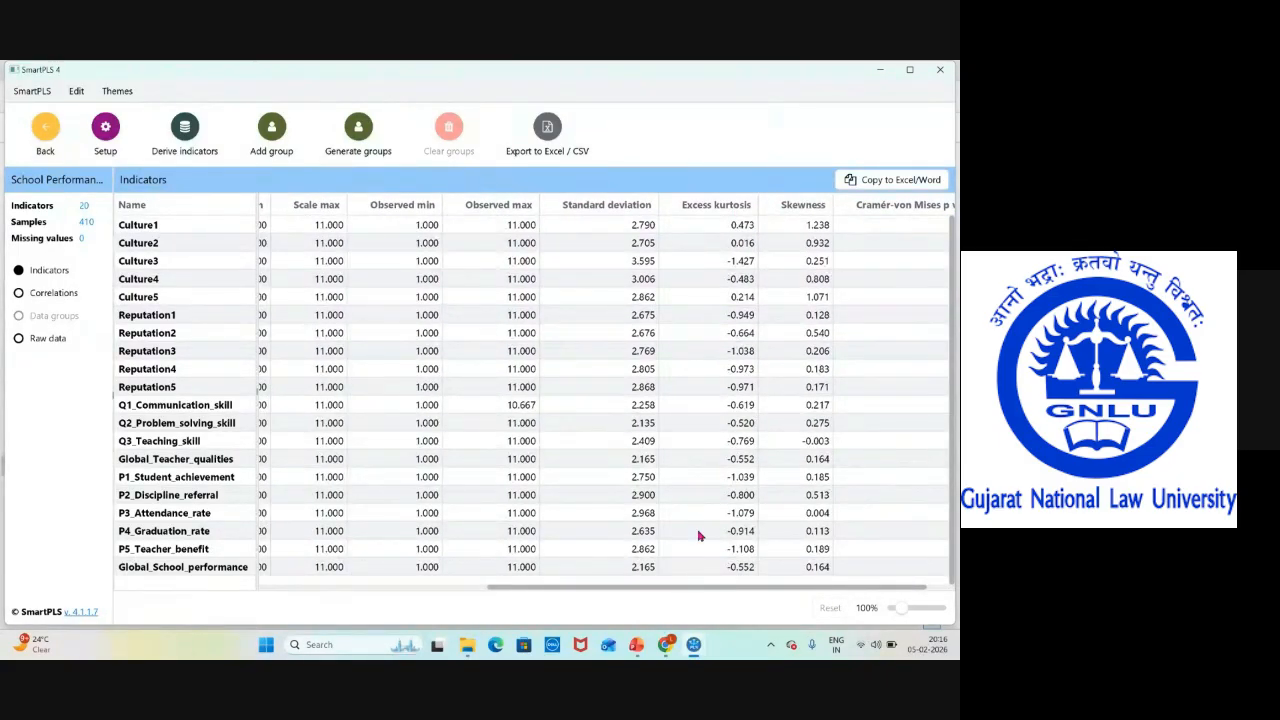
drag(723, 589, 802, 592)
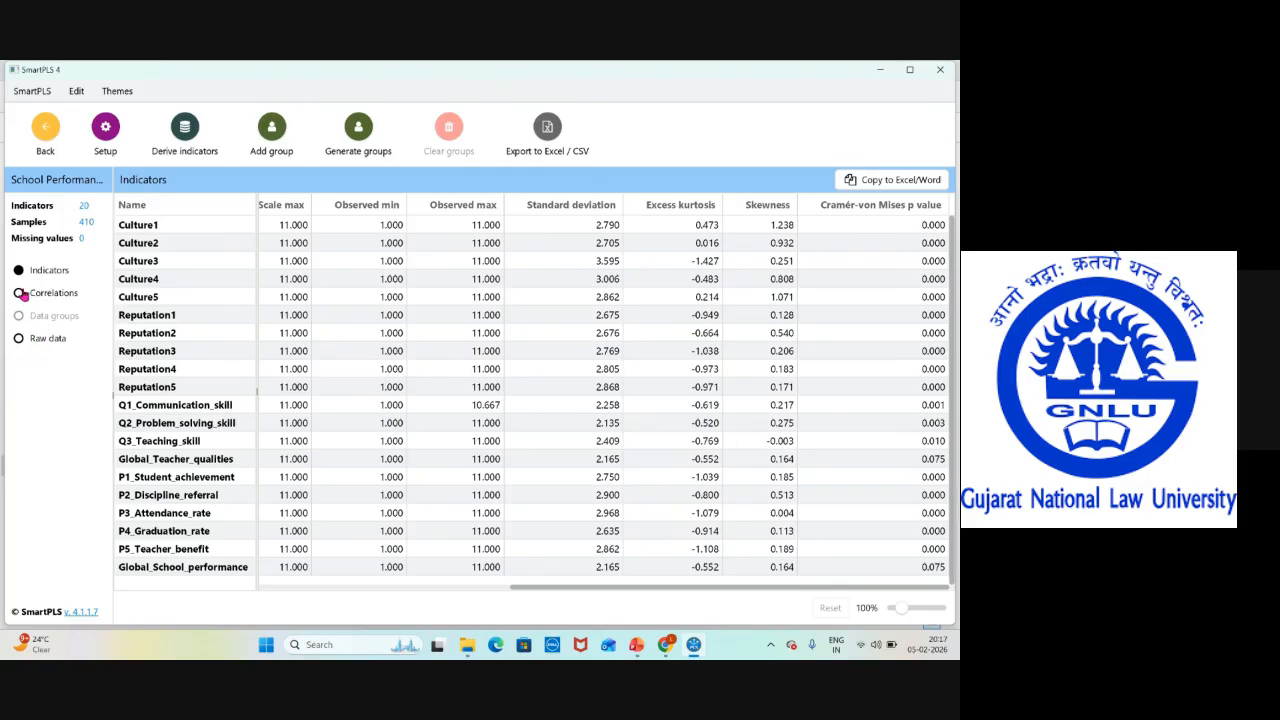
click(25, 342)
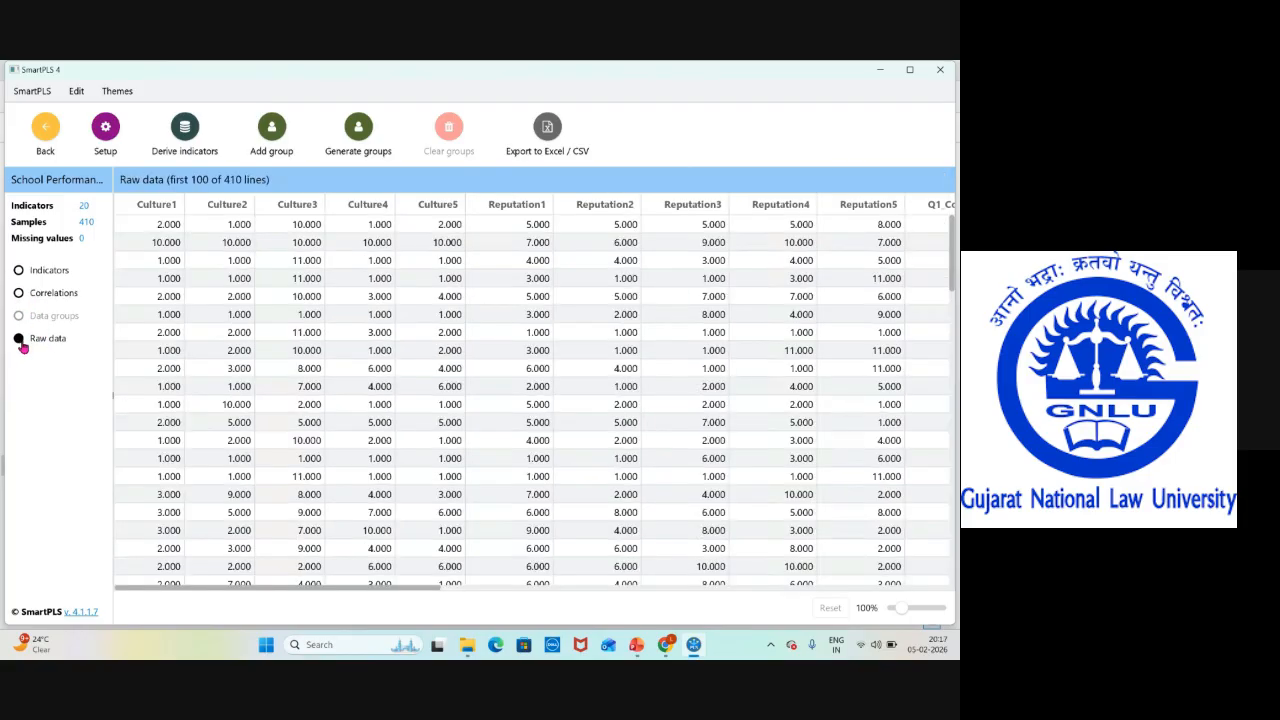
scroll(349, 400, down, 10)
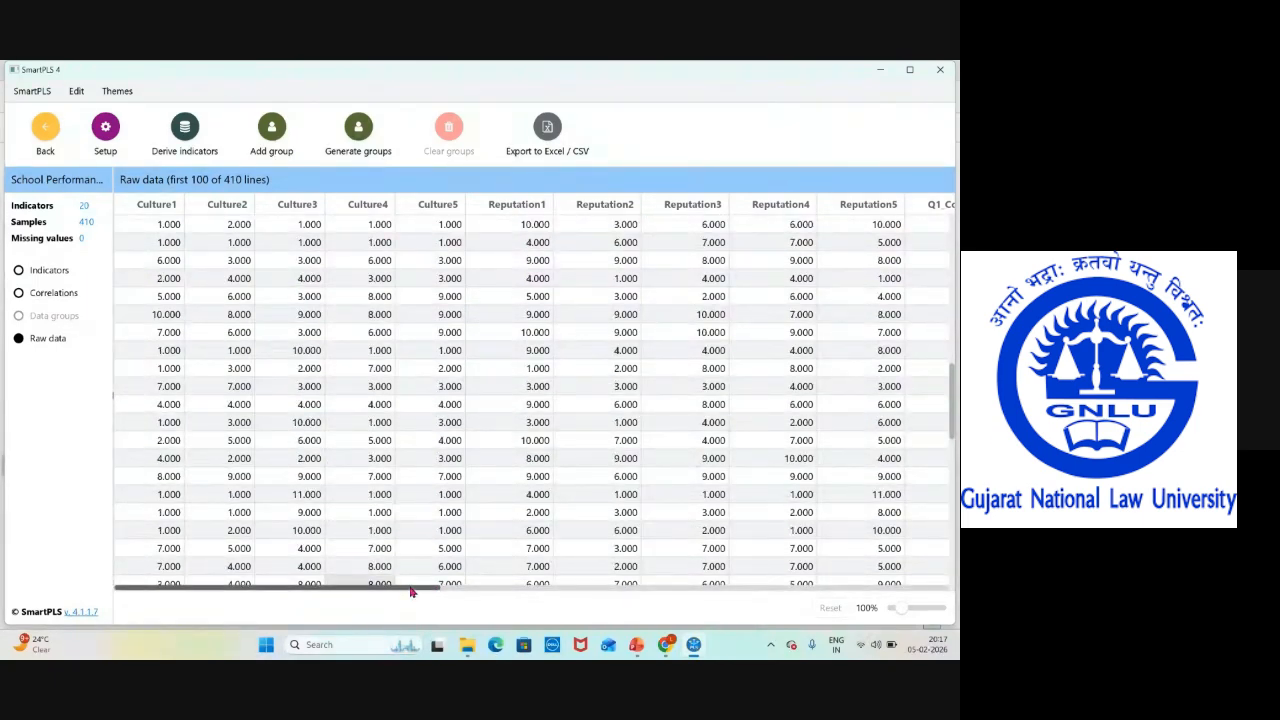
Copy the full indicators statistics table from SmartPLS and paste it into a new blank Excel workbook
drag(408, 591, 100, 388)
click(19, 271)
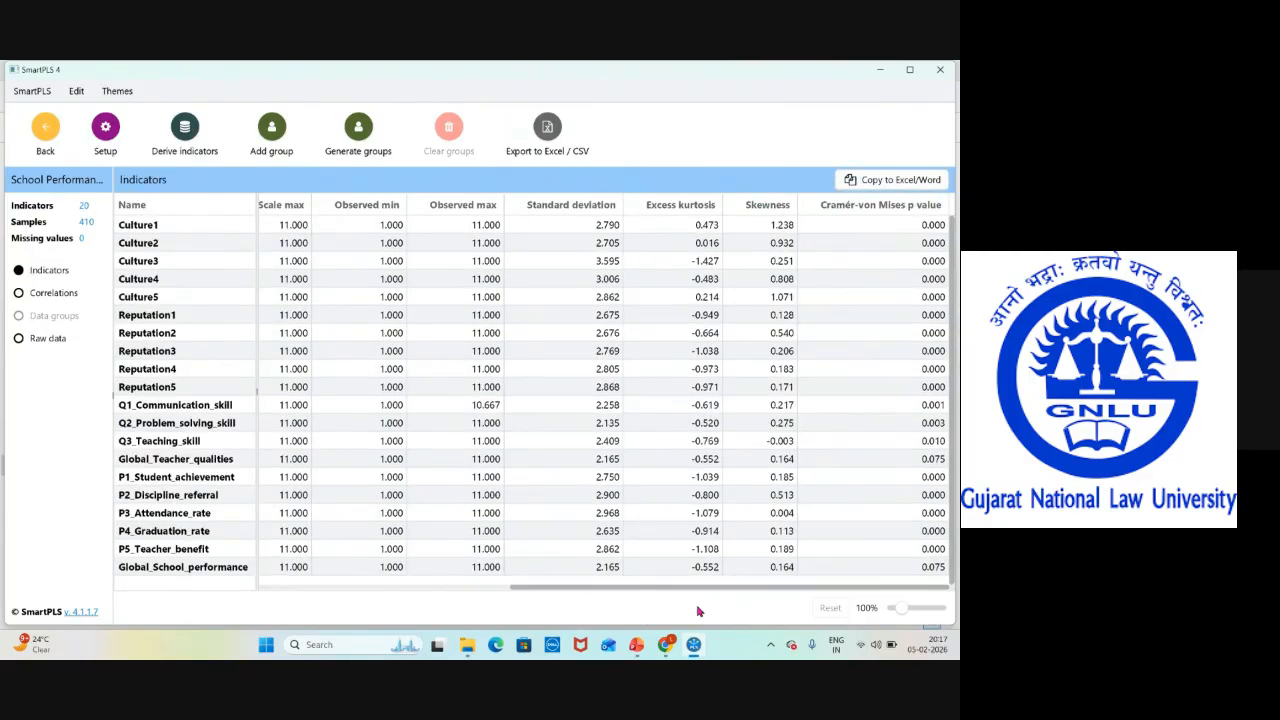
click(882, 183)
click(356, 645)
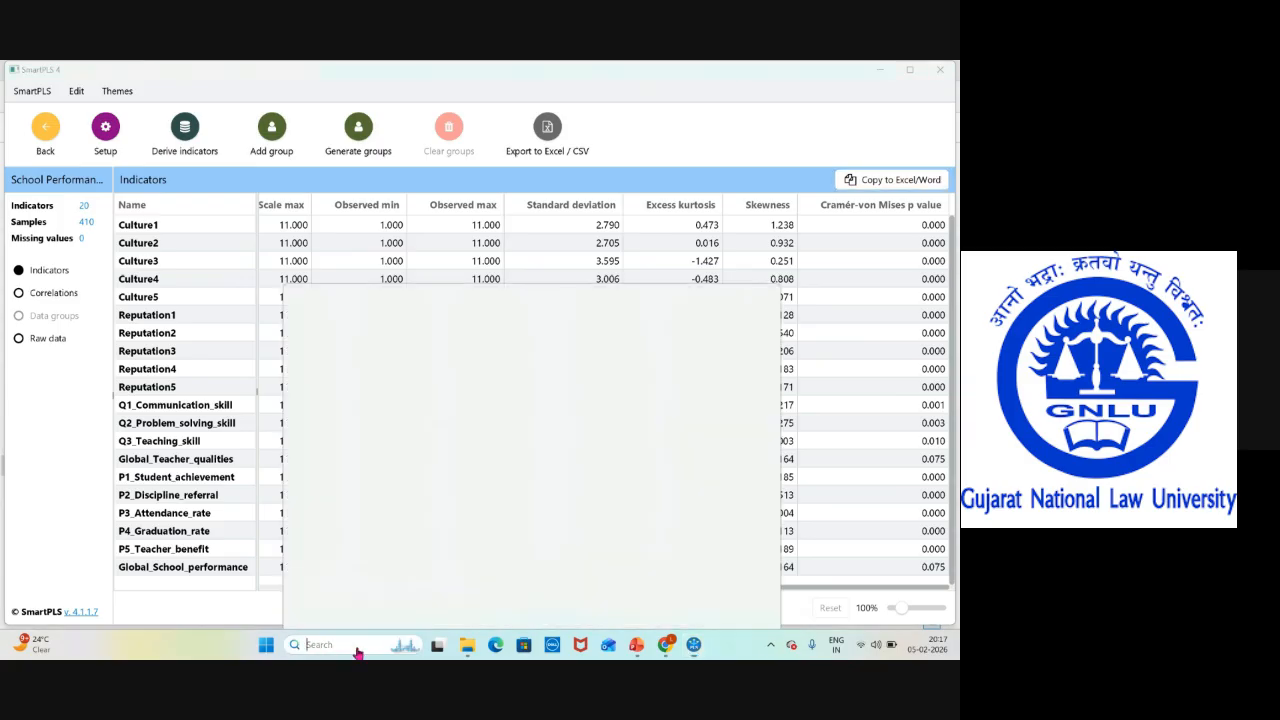
text(excel)
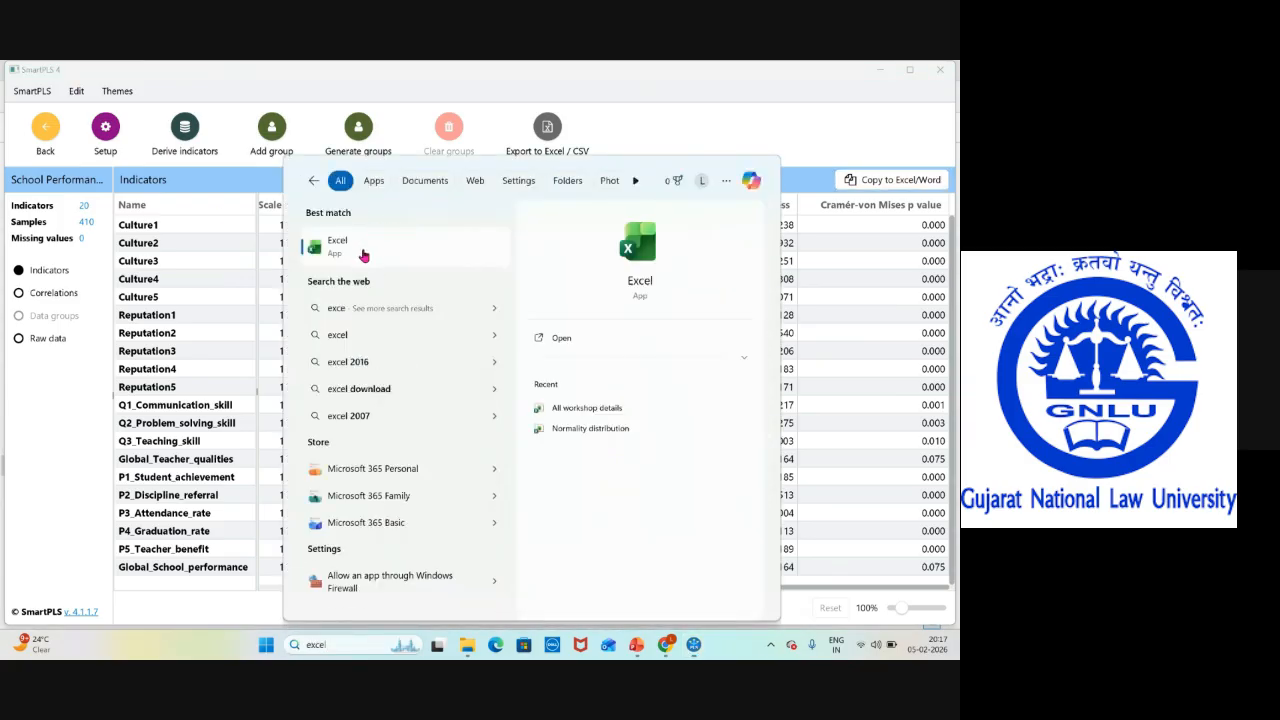
click(364, 255)
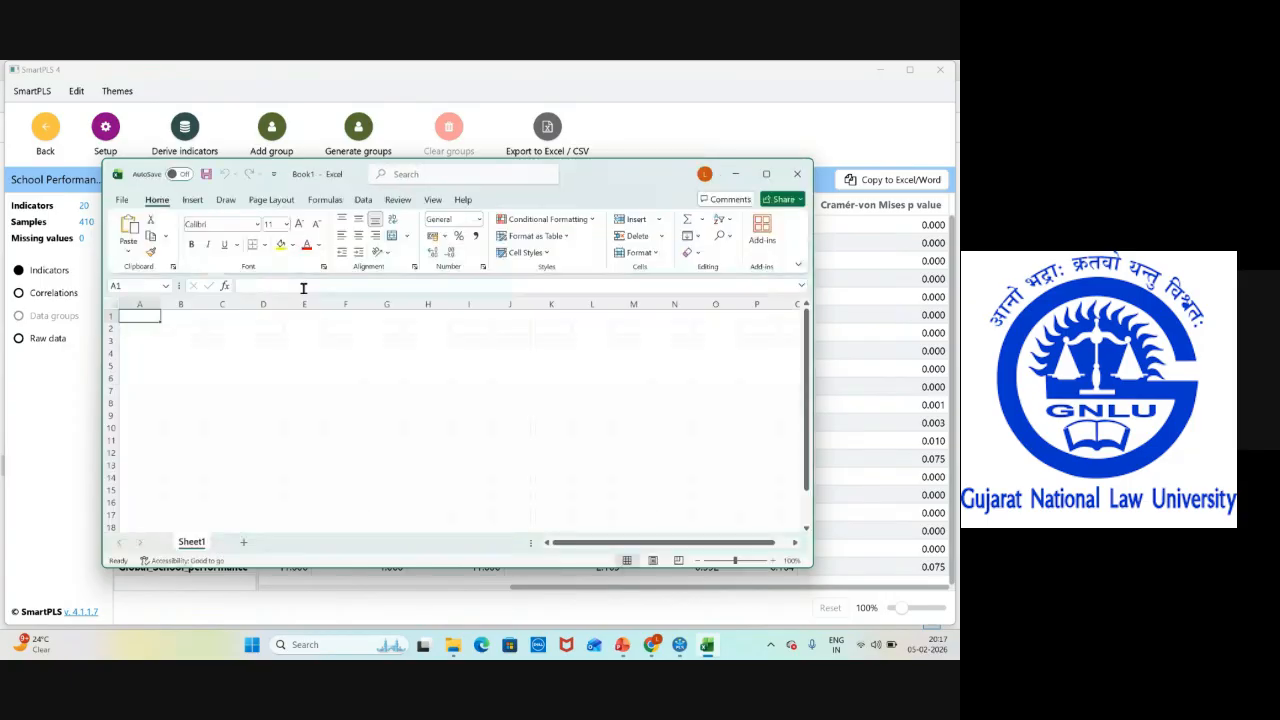
key(ctrl+v)
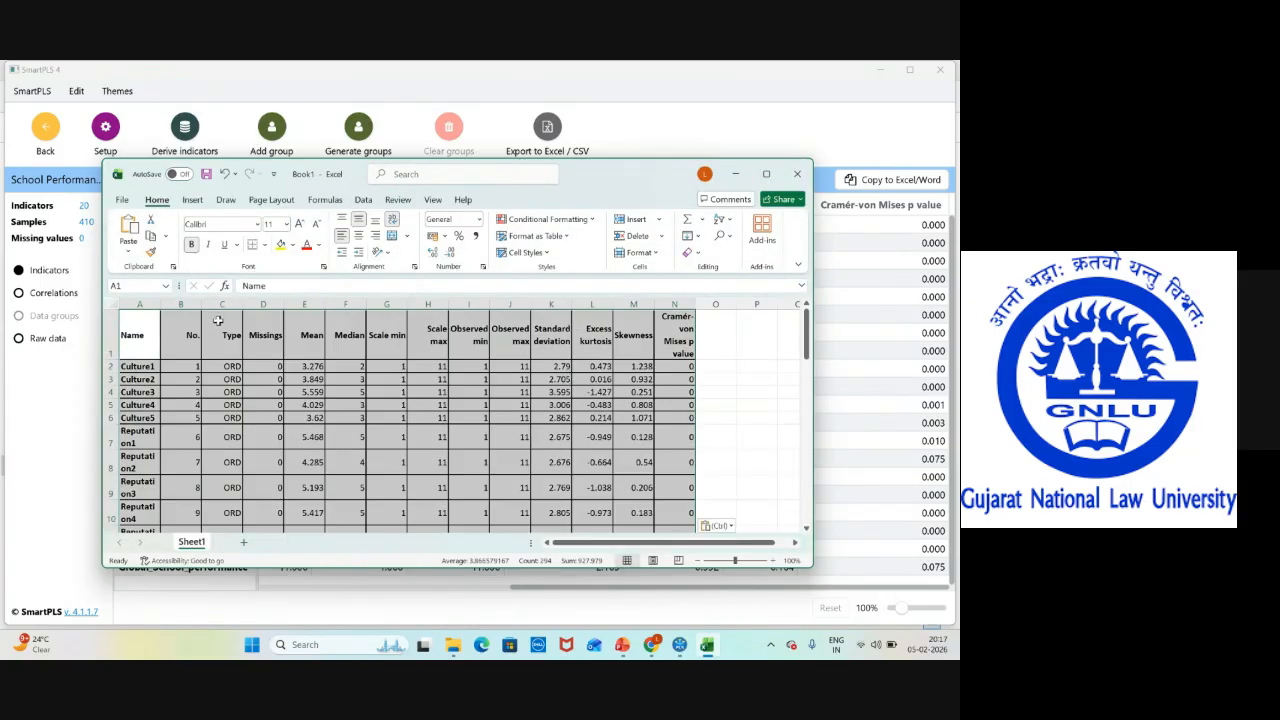
Check the pasted column headings from No. to Skewness, and close the Excel workbook without saving to return to SmartPLS
drag(195, 328, 622, 318)
click(797, 174)
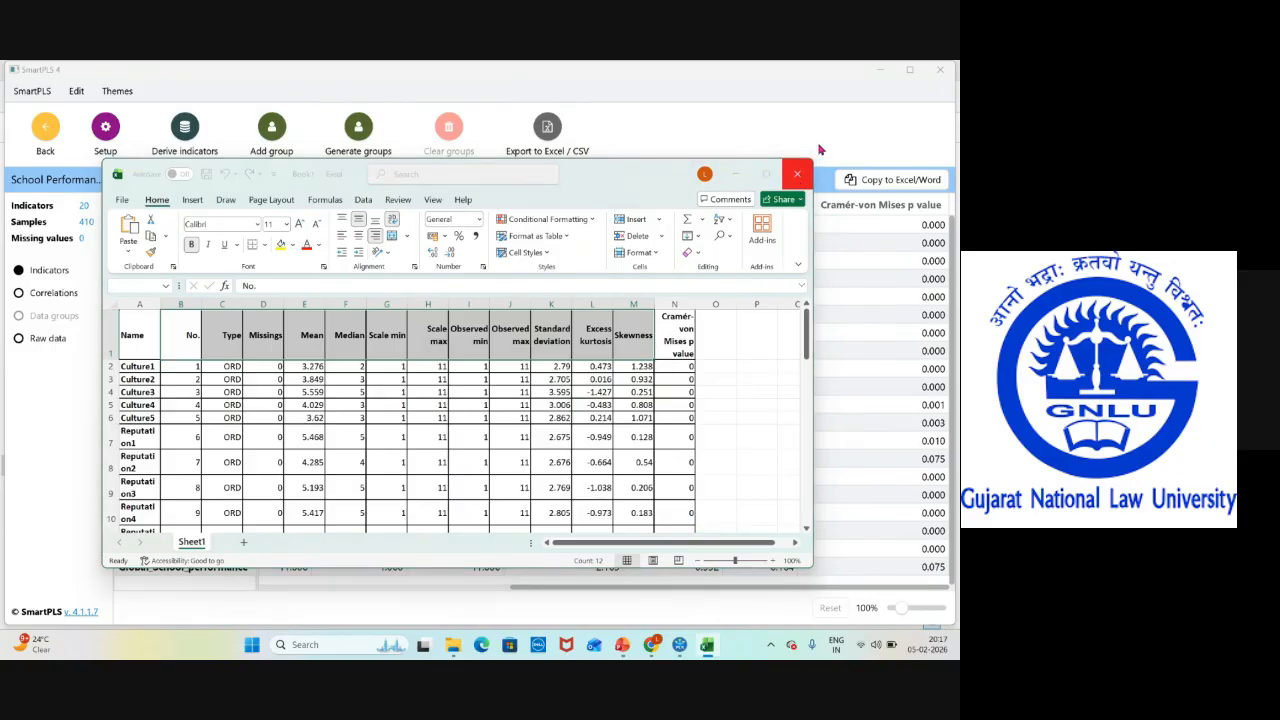
click(516, 441)
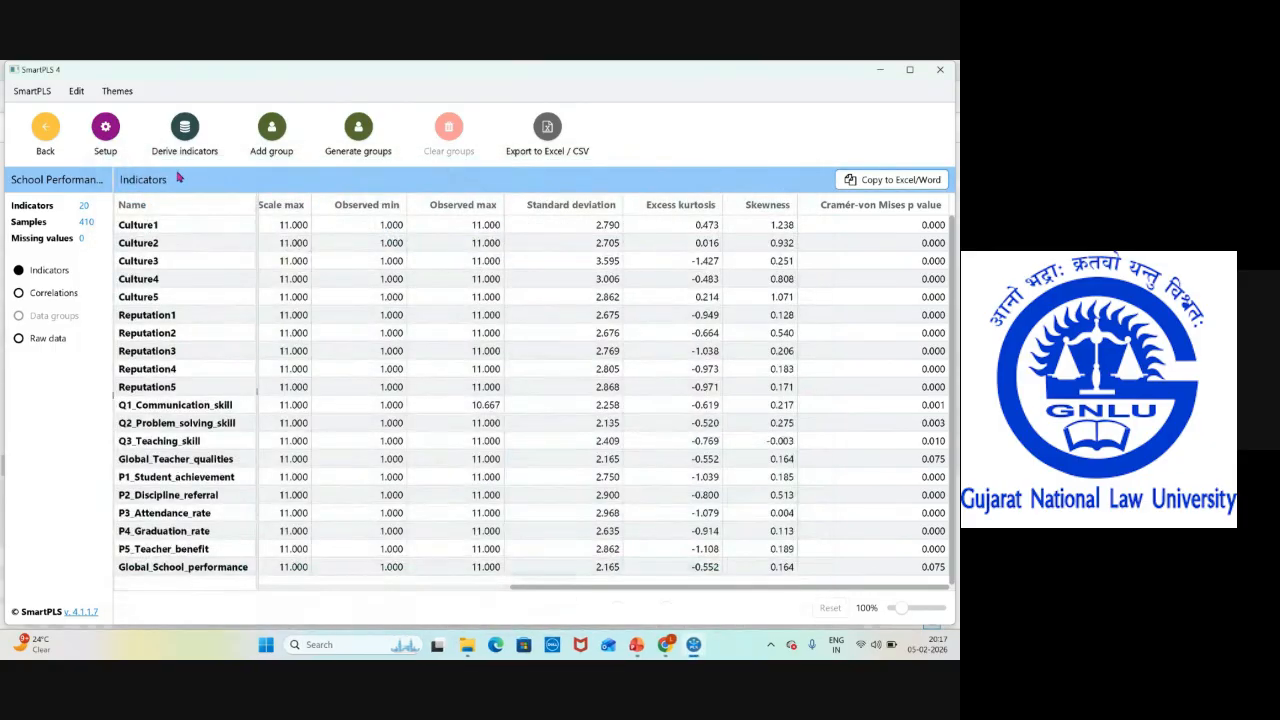
Create a PLS-SEM model named "Measurment Model" in the Schoool Performance project
click(45, 126)
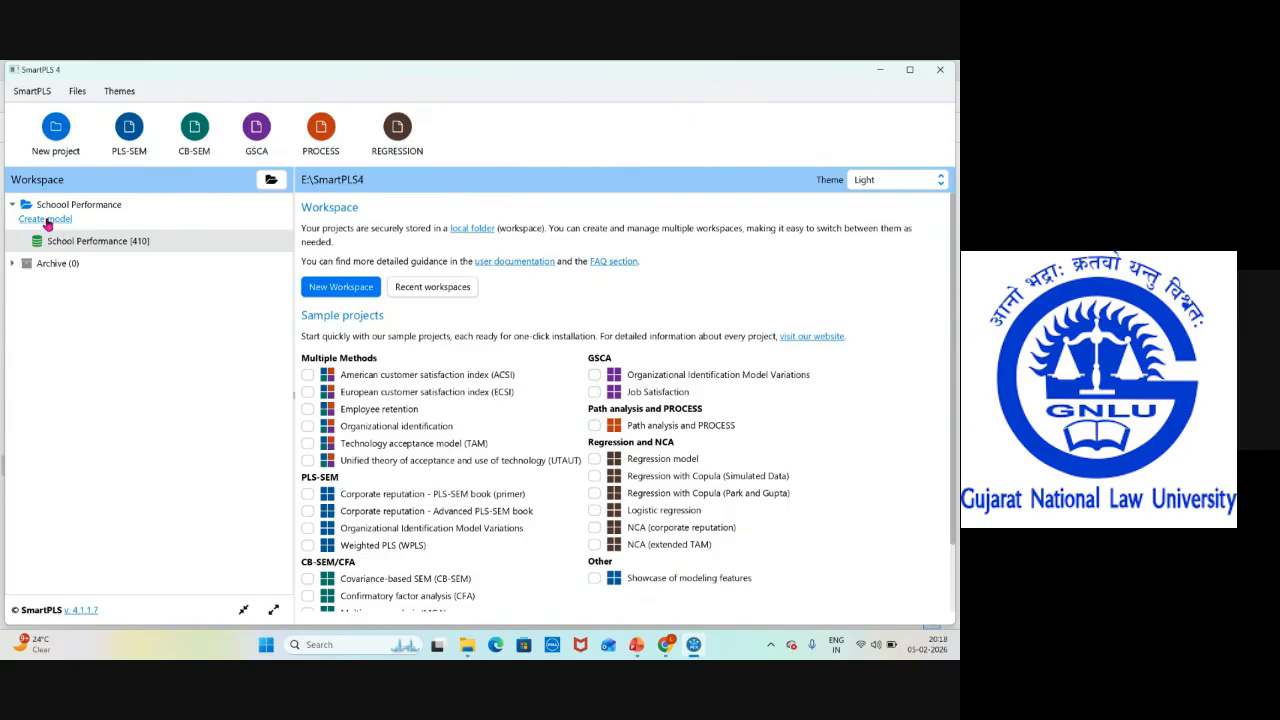
click(45, 219)
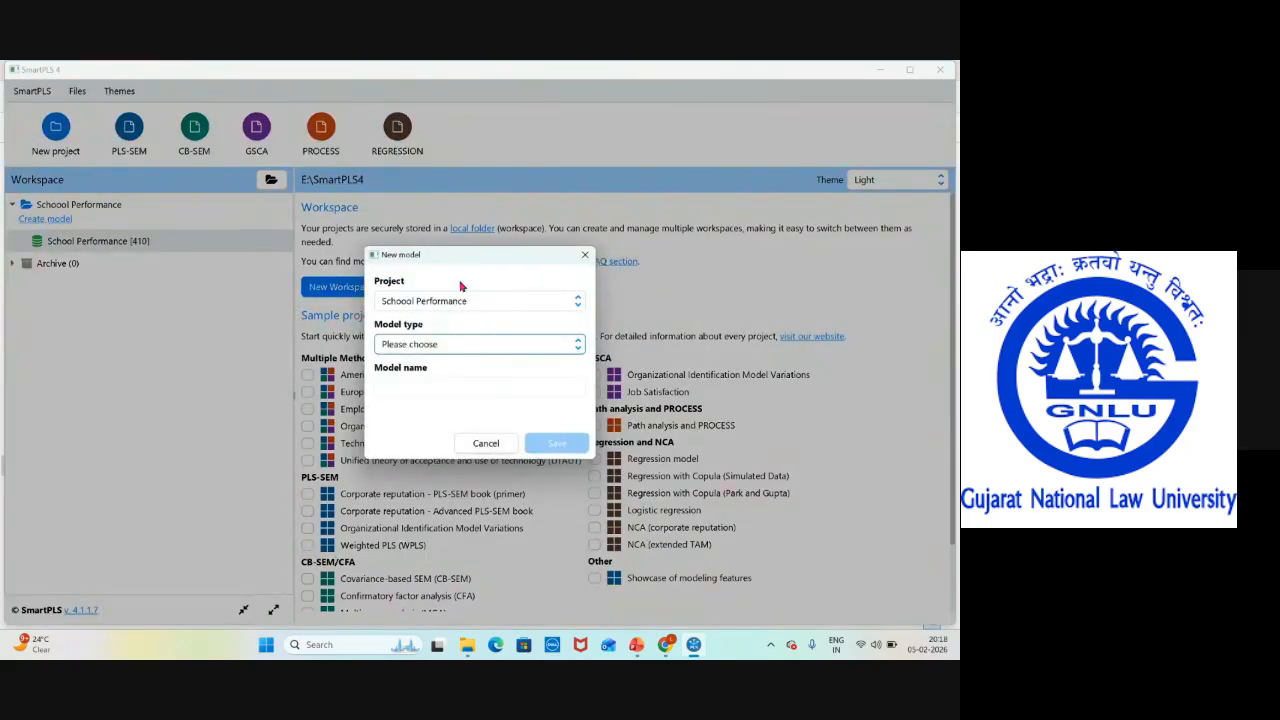
click(481, 344)
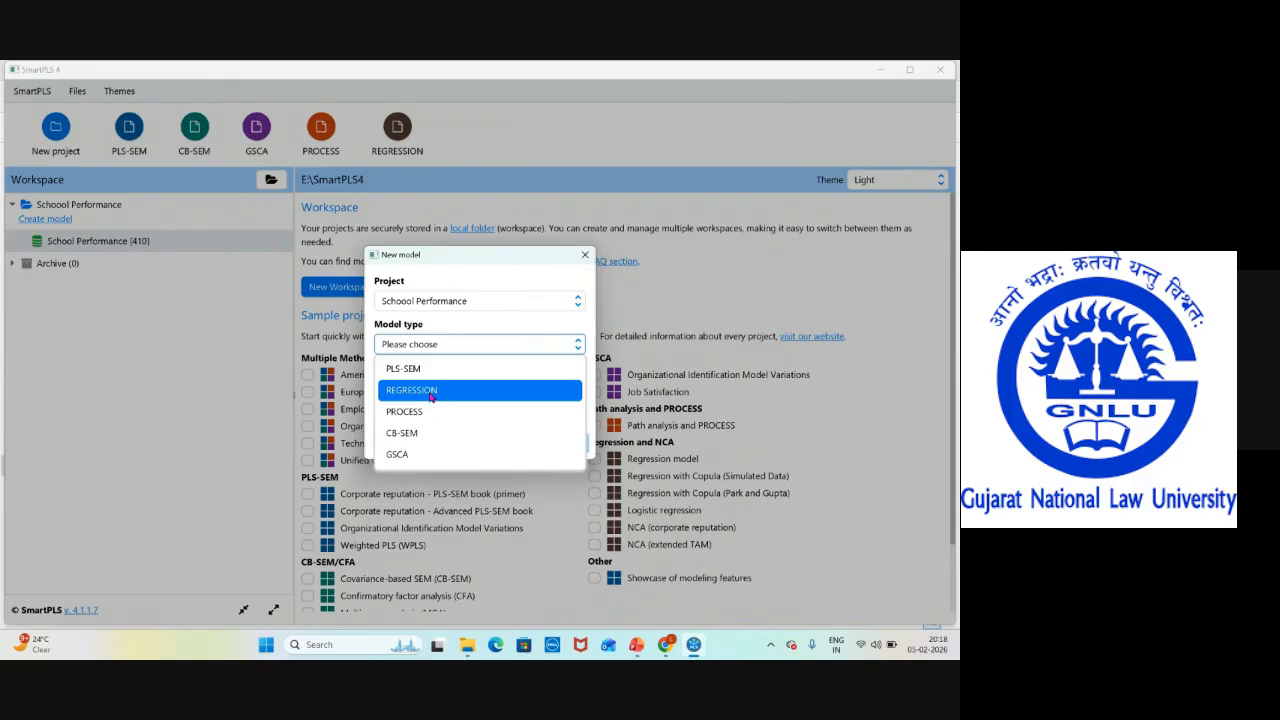
click(420, 376)
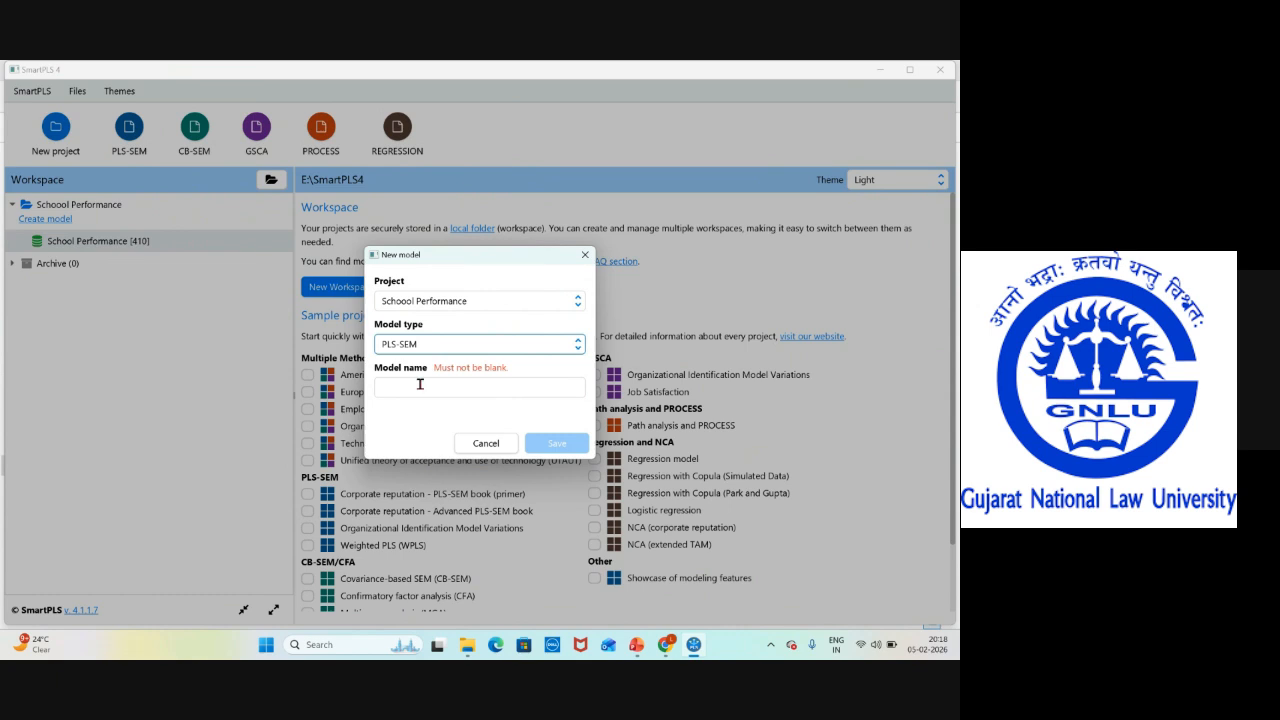
click(421, 382)
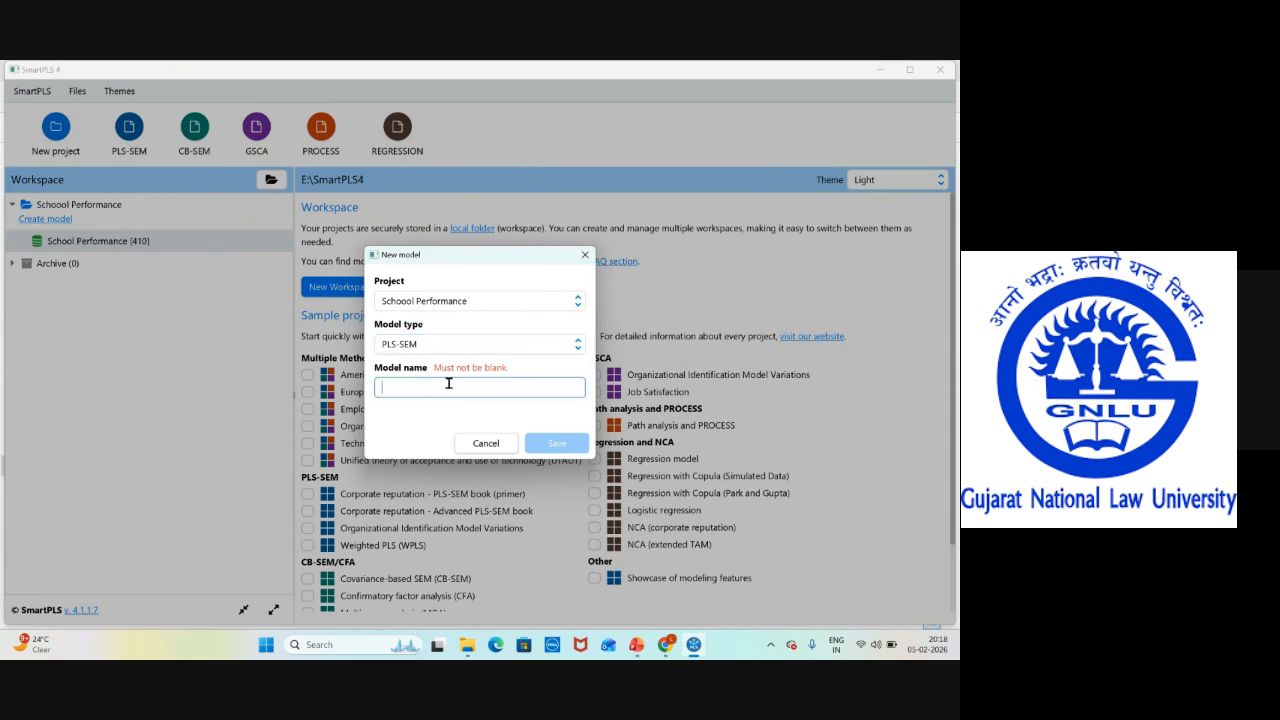
text(Mes)
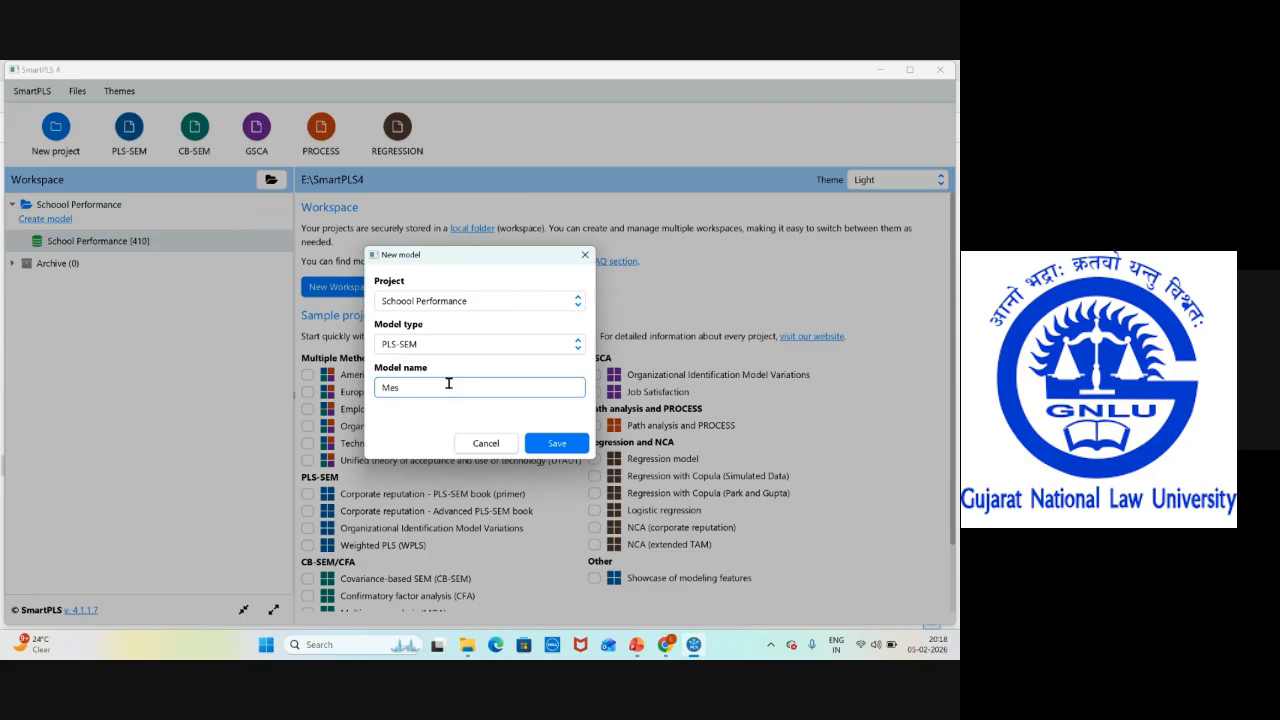
key(BackSpace)
text(asurment Model)
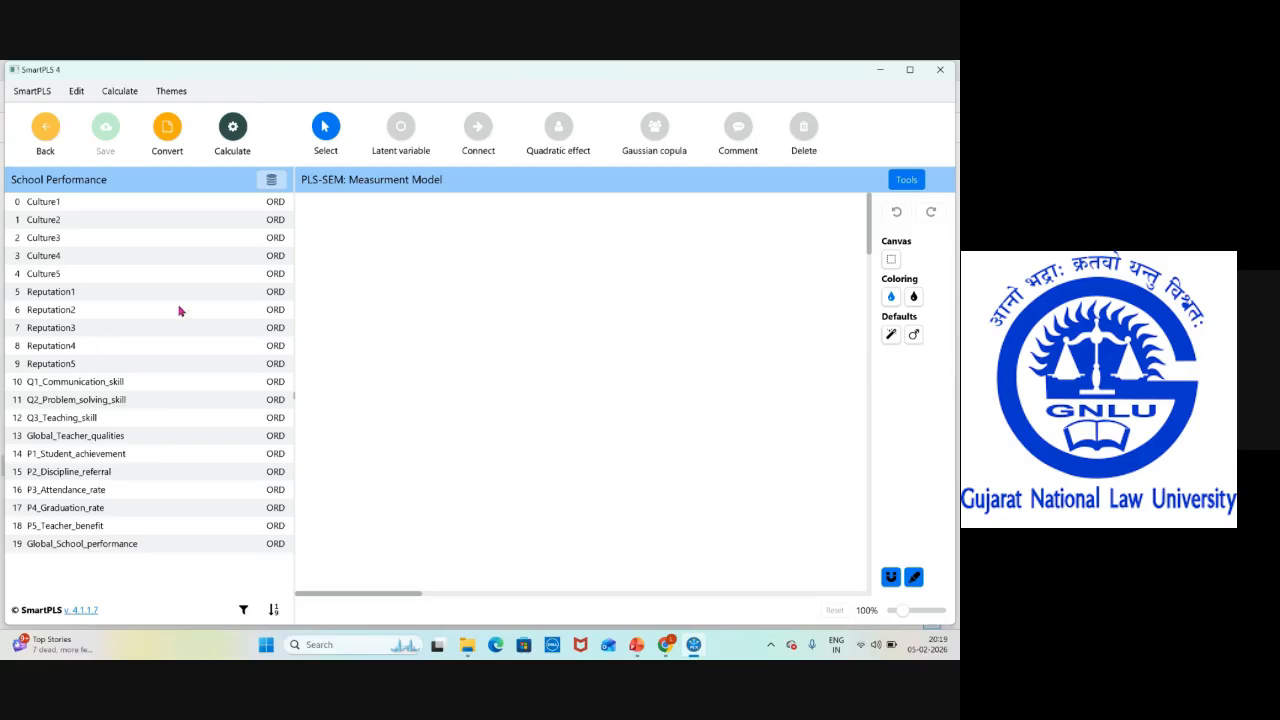
Review the City A High Schools case study slide in PowerPoint for the latent variables, indicator types and items, and return to SmartPLS
click(636, 644)
scroll(667, 399, up, 4)
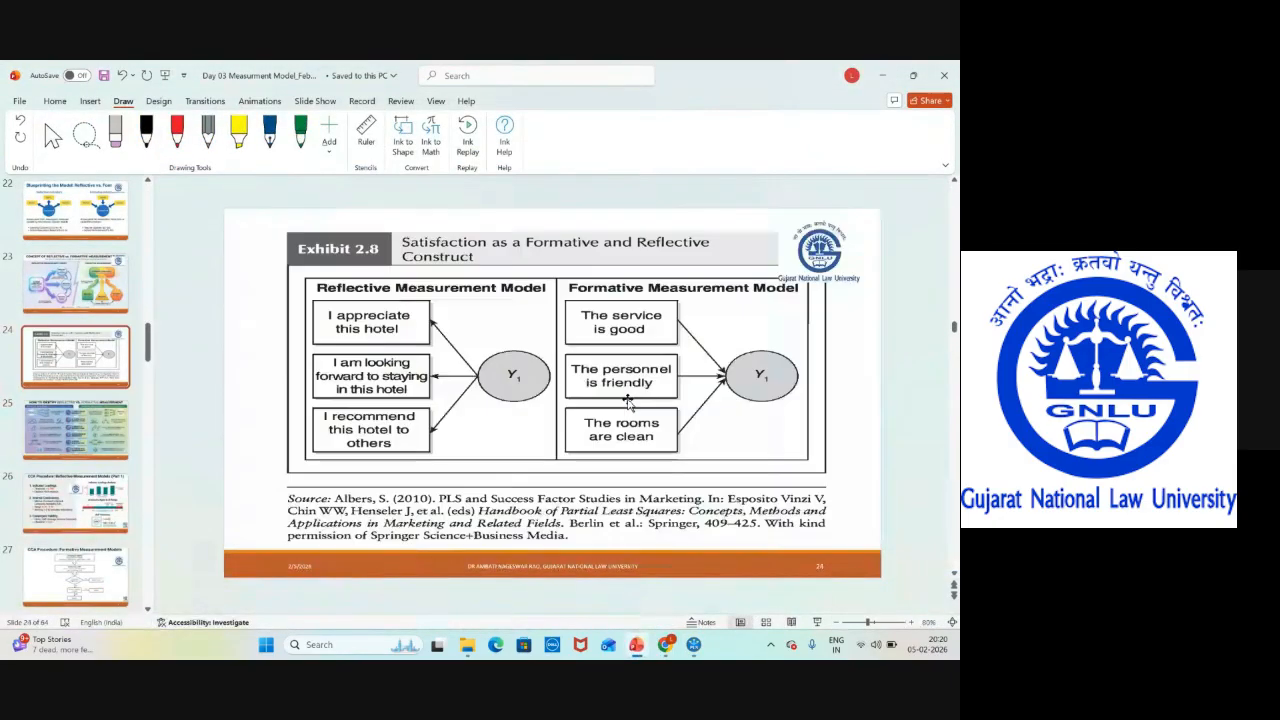
scroll(627, 401, up, 1)
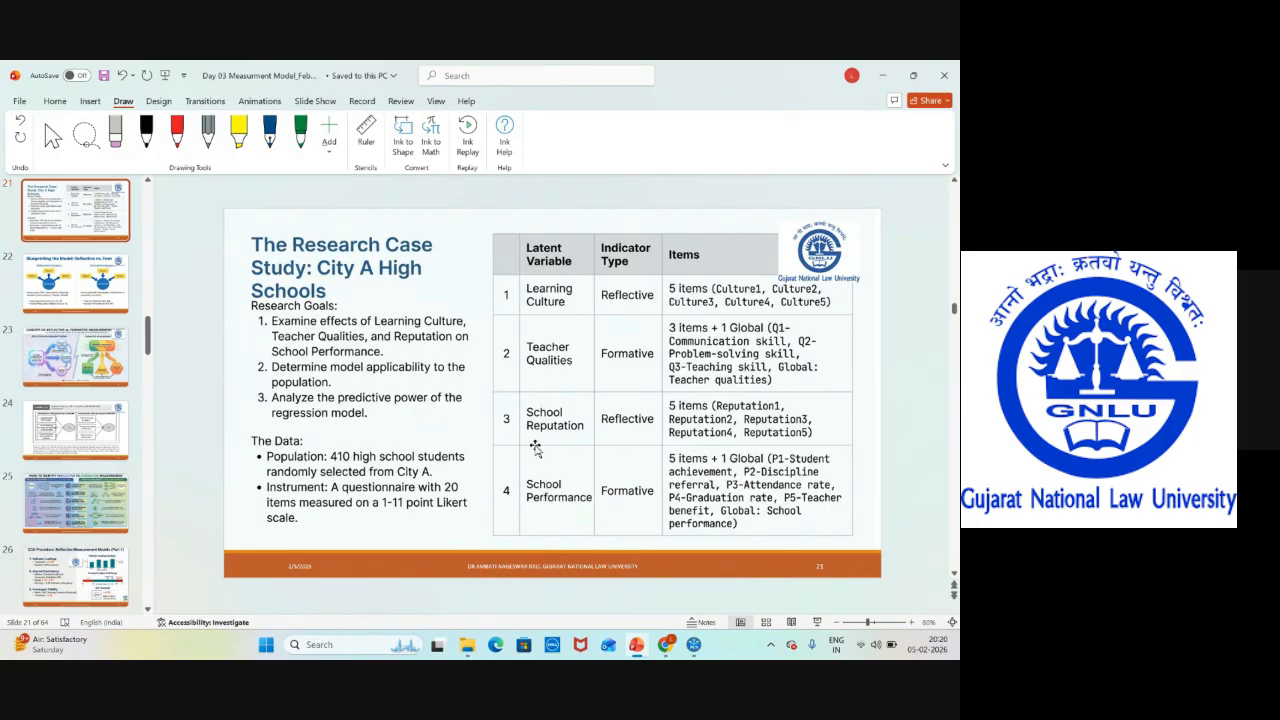
click(694, 644)
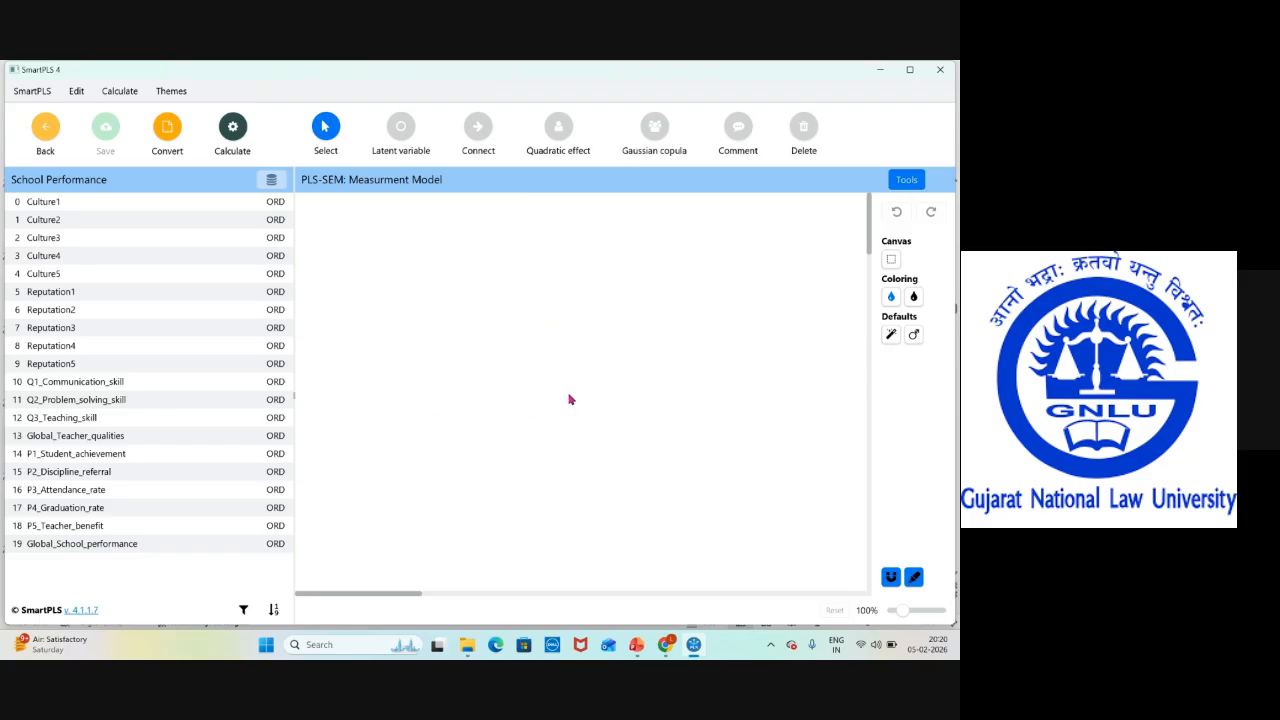
click(51, 207)
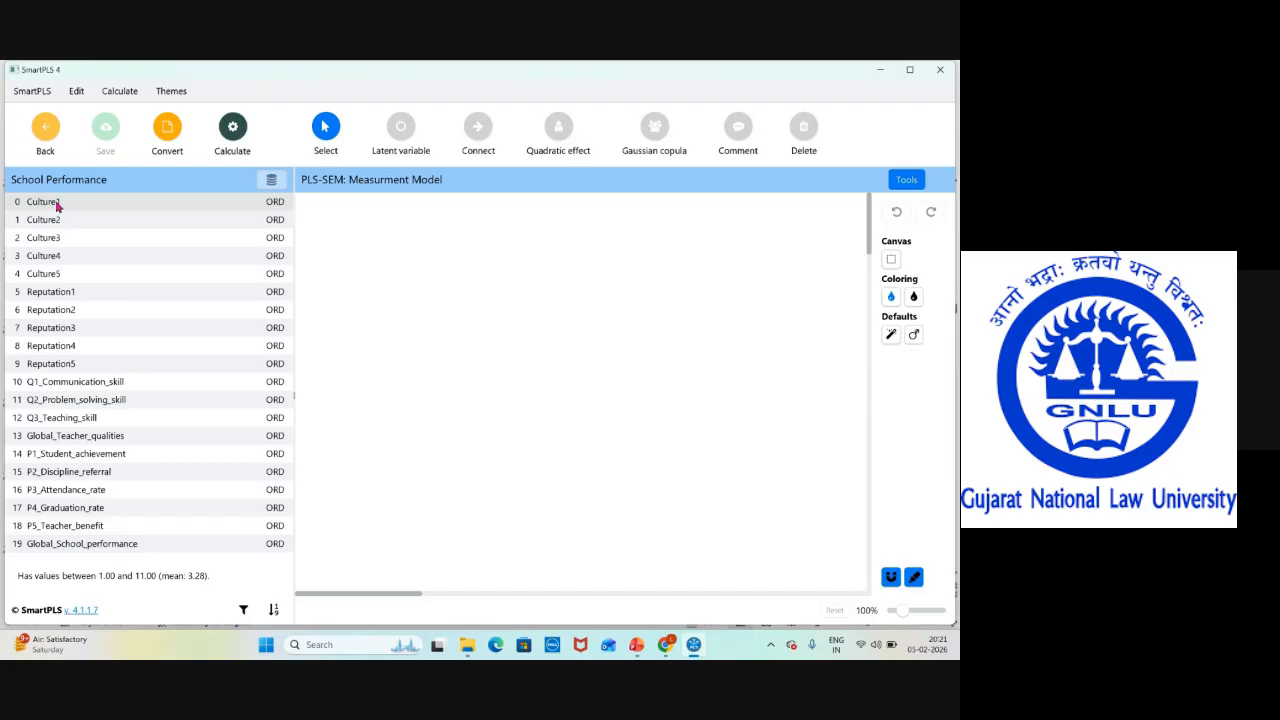
key(shift+Down)
key(shift+Down)
key(shift+Down)
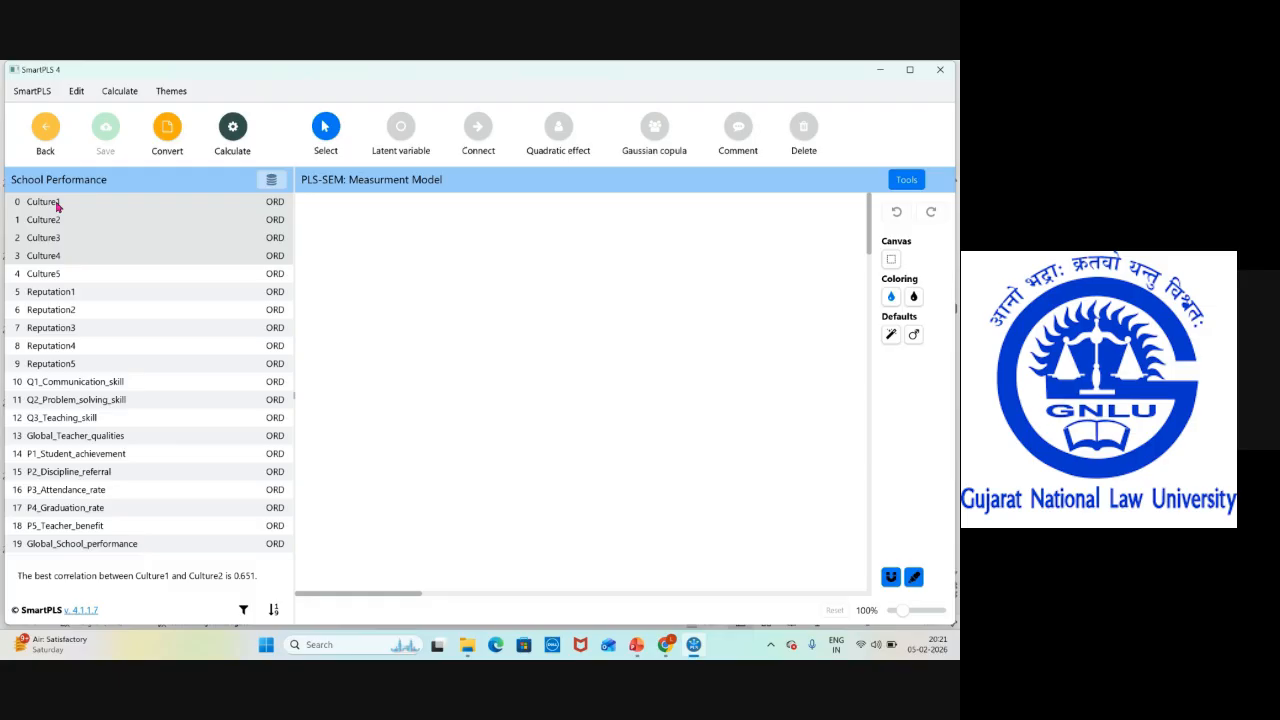
key(shift+Down)
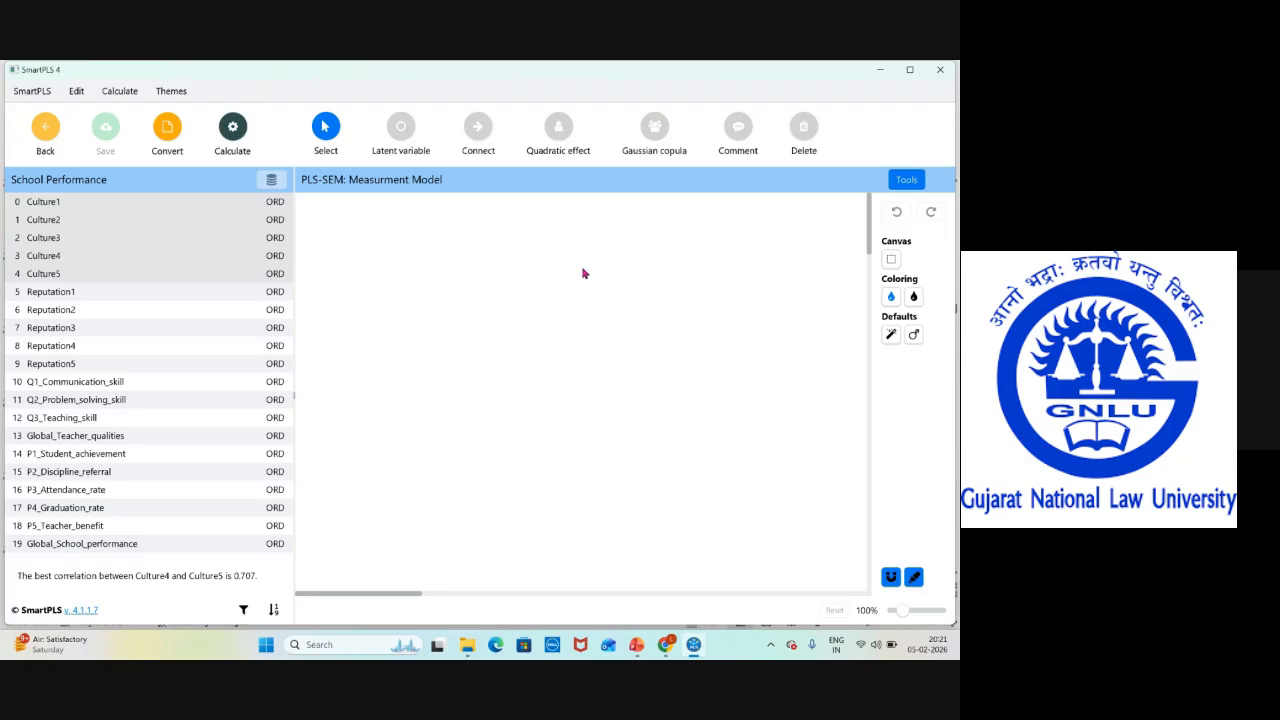
Add a latent variable named Learning Culture to the canvas with Culture1 through Culture5 as its indicators
click(47, 206)
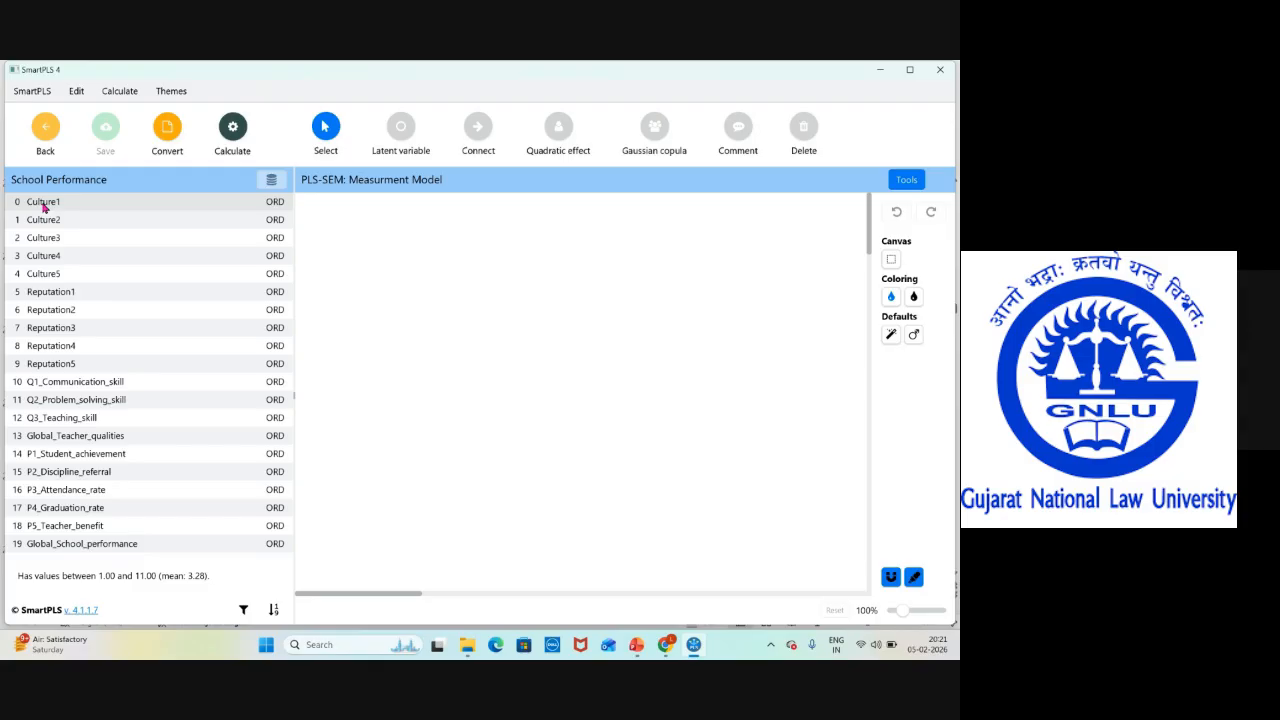
key(shift+Down)
key(shift+Down)
key(shift+Down)
key(shift+Down)
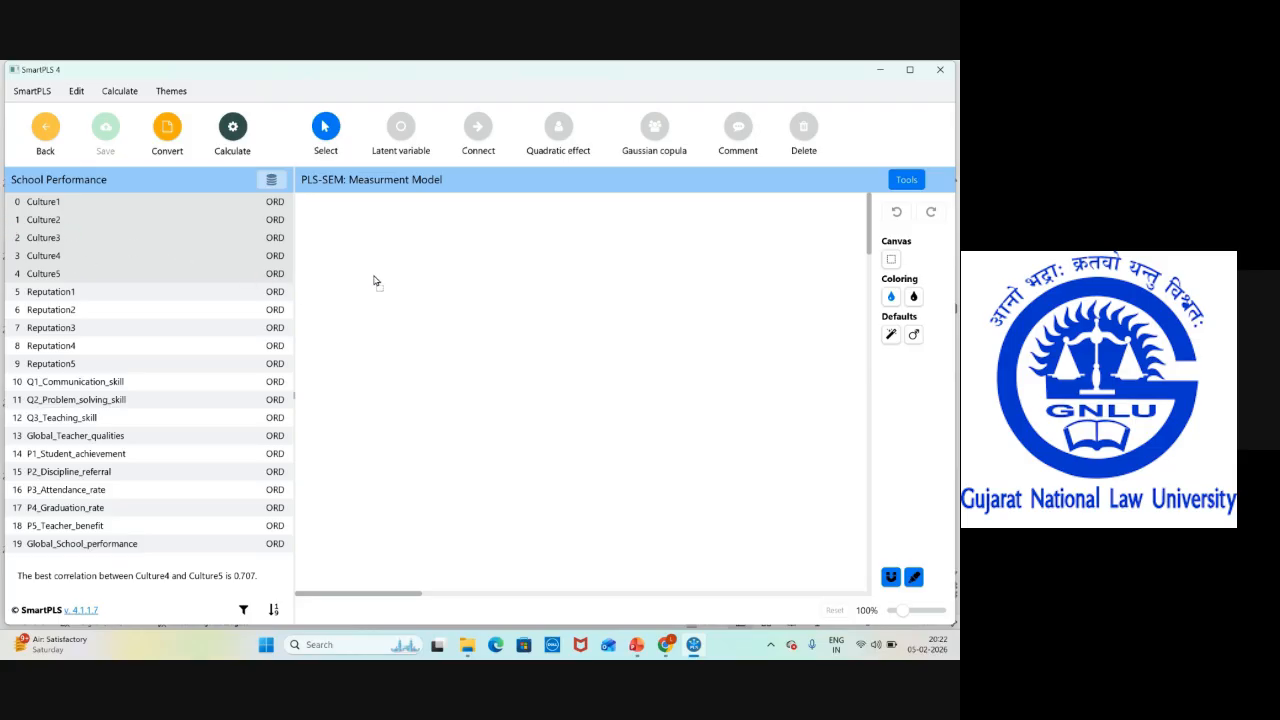
drag(391, 280, 391, 280)
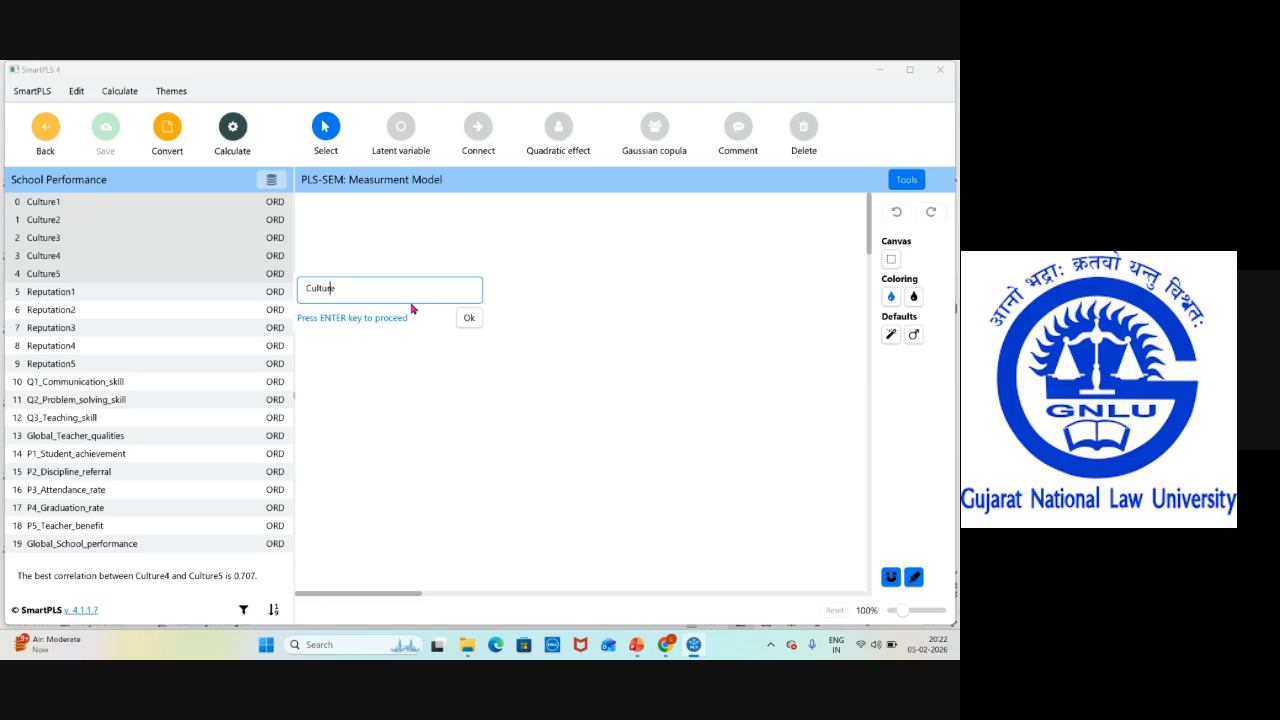
text(Learning)
key(Return)
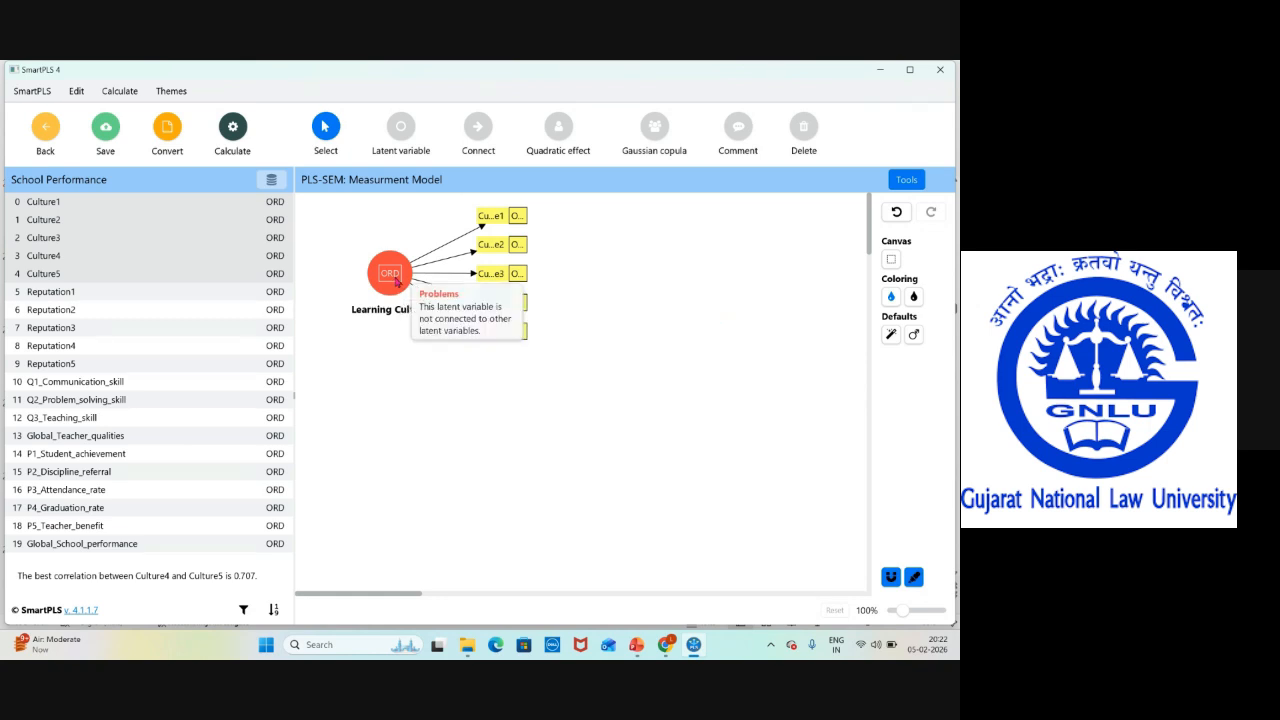
Move the Learning Culture construct slightly down and widen the Culture1 to Culture5 indicator boxes to fit their full labels
click(396, 282)
drag(396, 282, 397, 314)
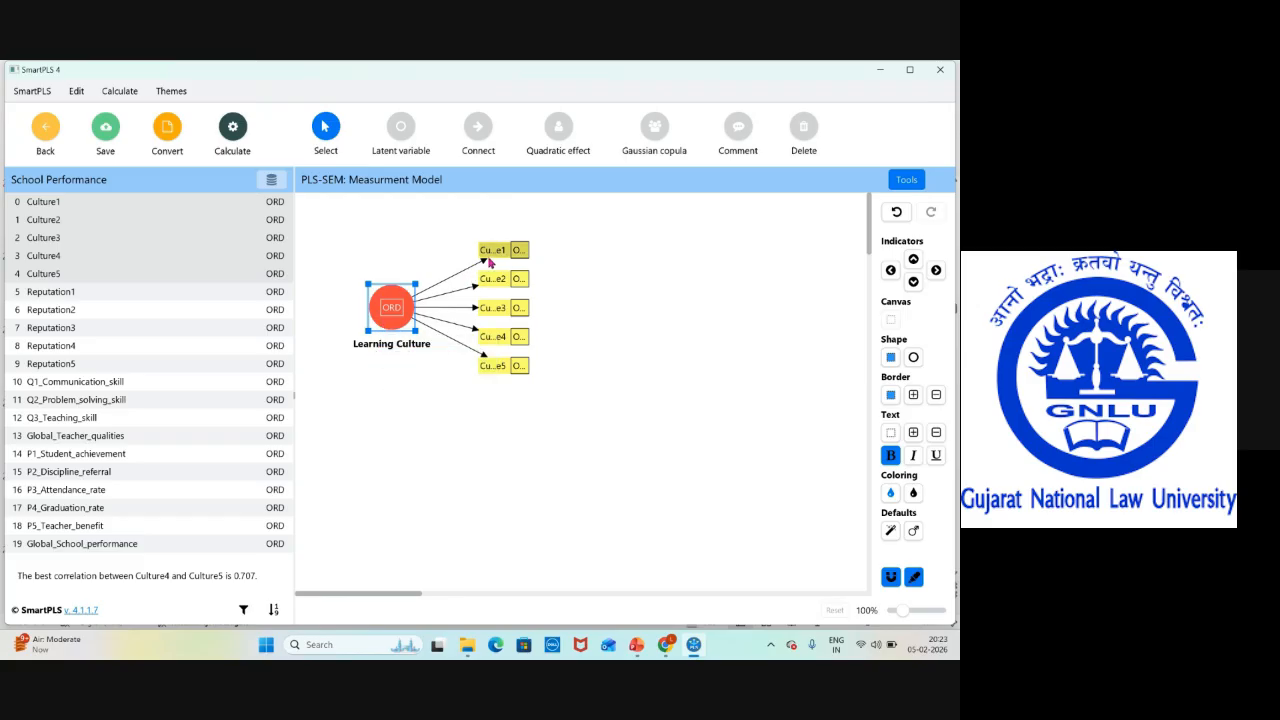
click(525, 257)
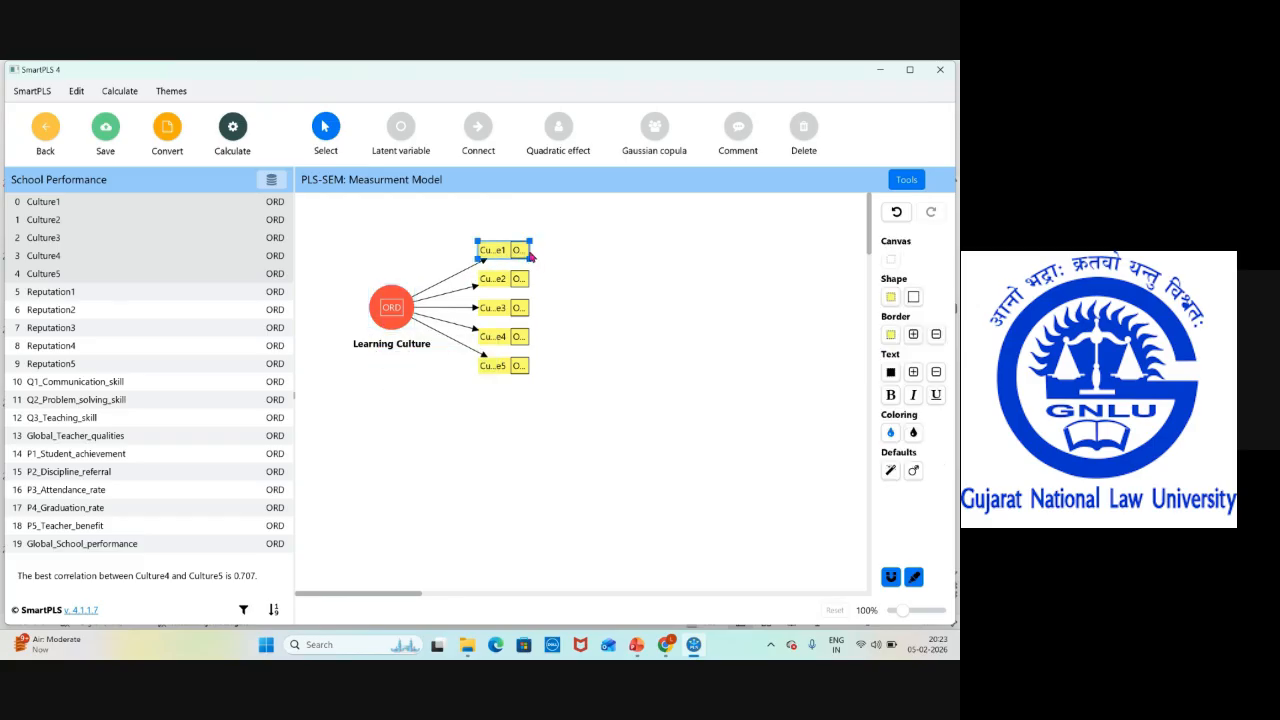
mouse_move(530, 242)
mouse_down()
mouse_move(586, 234)
mouse_move(555, 240)
mouse_up()
click(522, 287)
drag(522, 287, 543, 365)
click(517, 311)
click(520, 337)
click(527, 366)
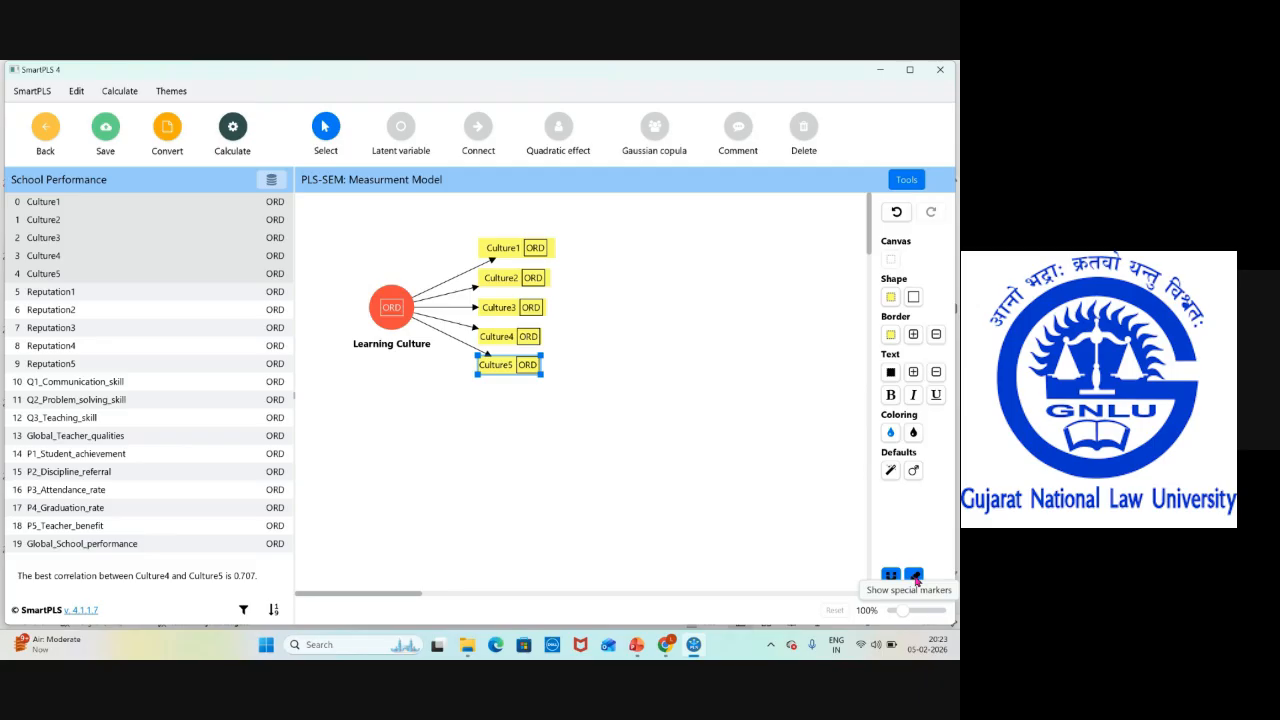
Hide the special scale markers on the Learning Culture construct and its indicators
click(914, 577)
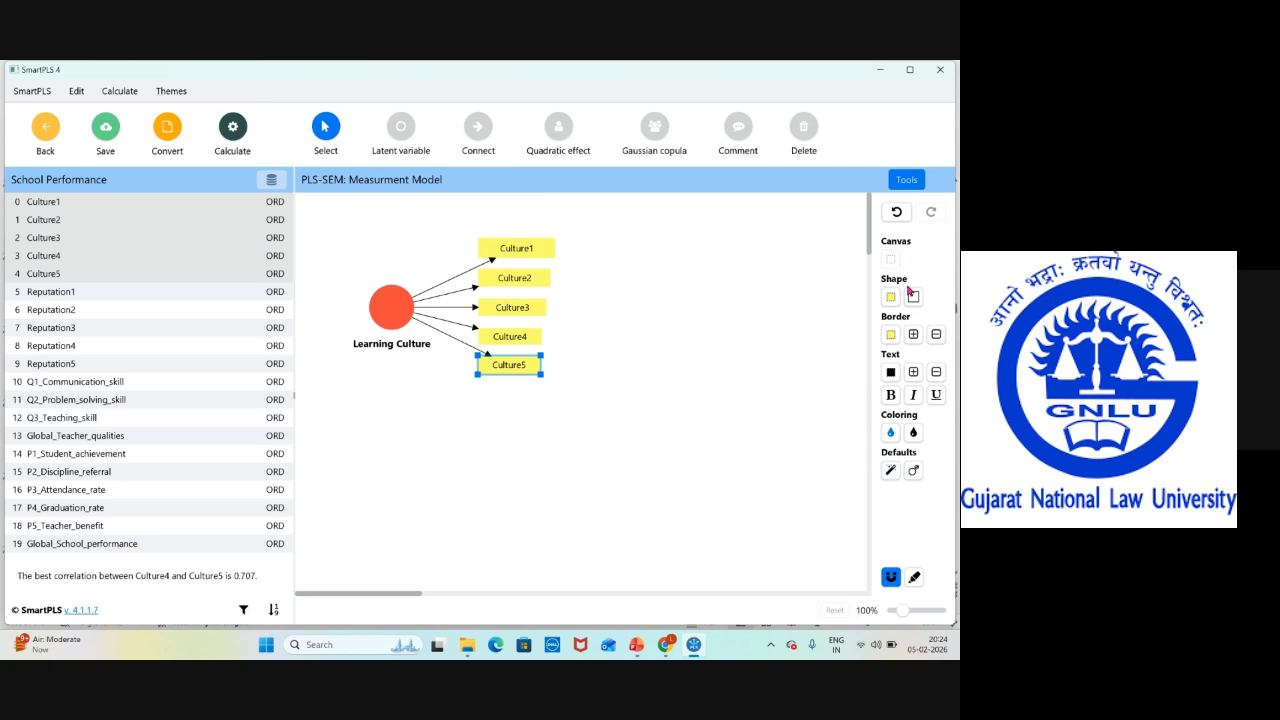
click(396, 310)
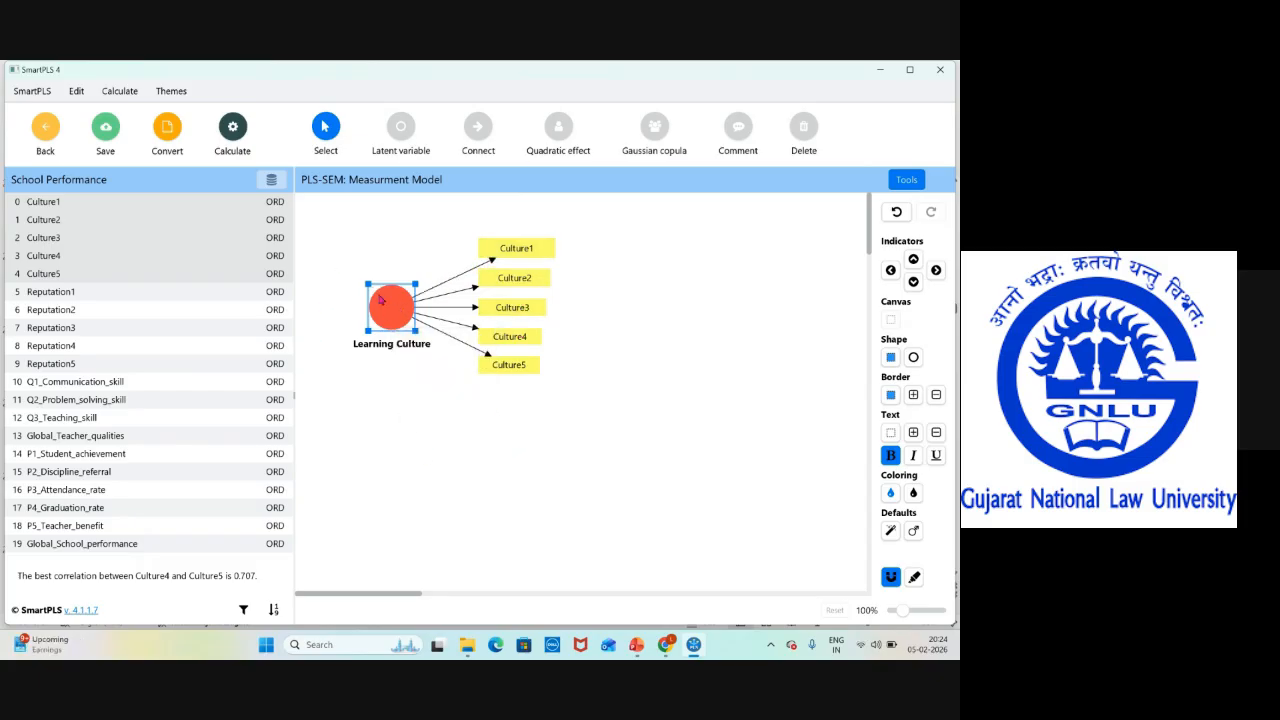
click(700, 355)
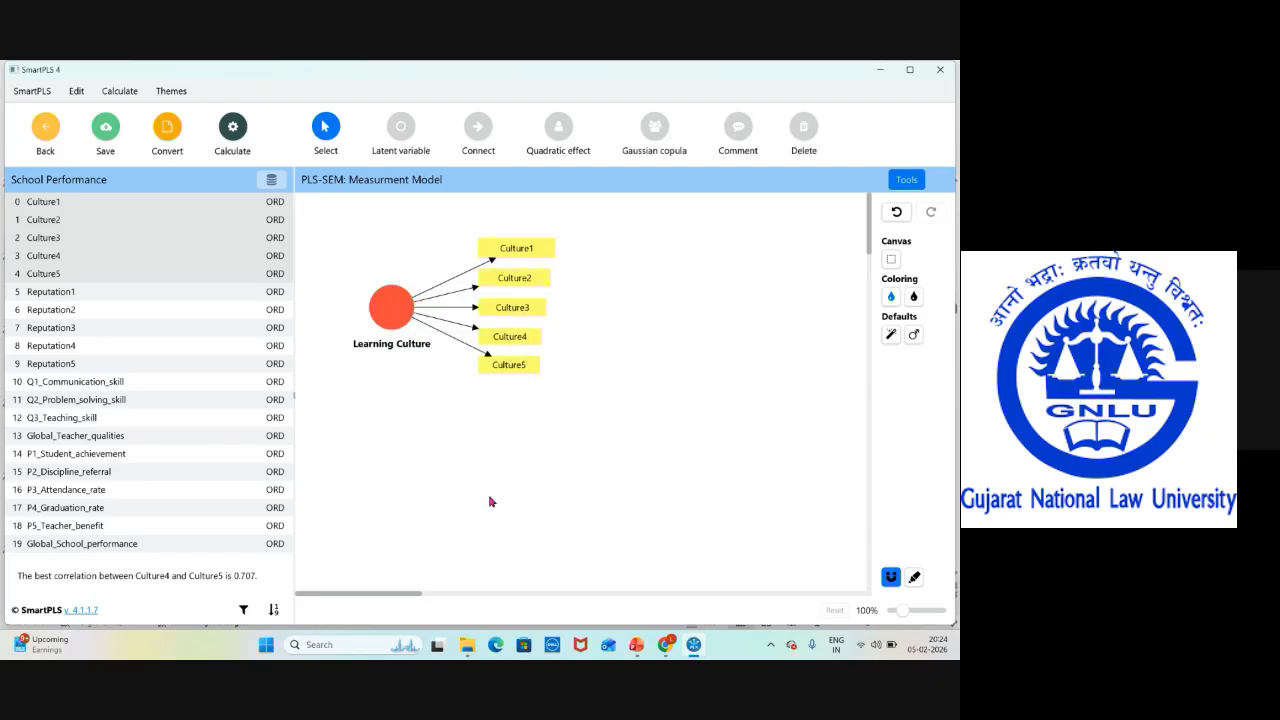
Try the Learning Culture indicators on different sides of the construct, finishing with them aligned on its left
click(388, 313)
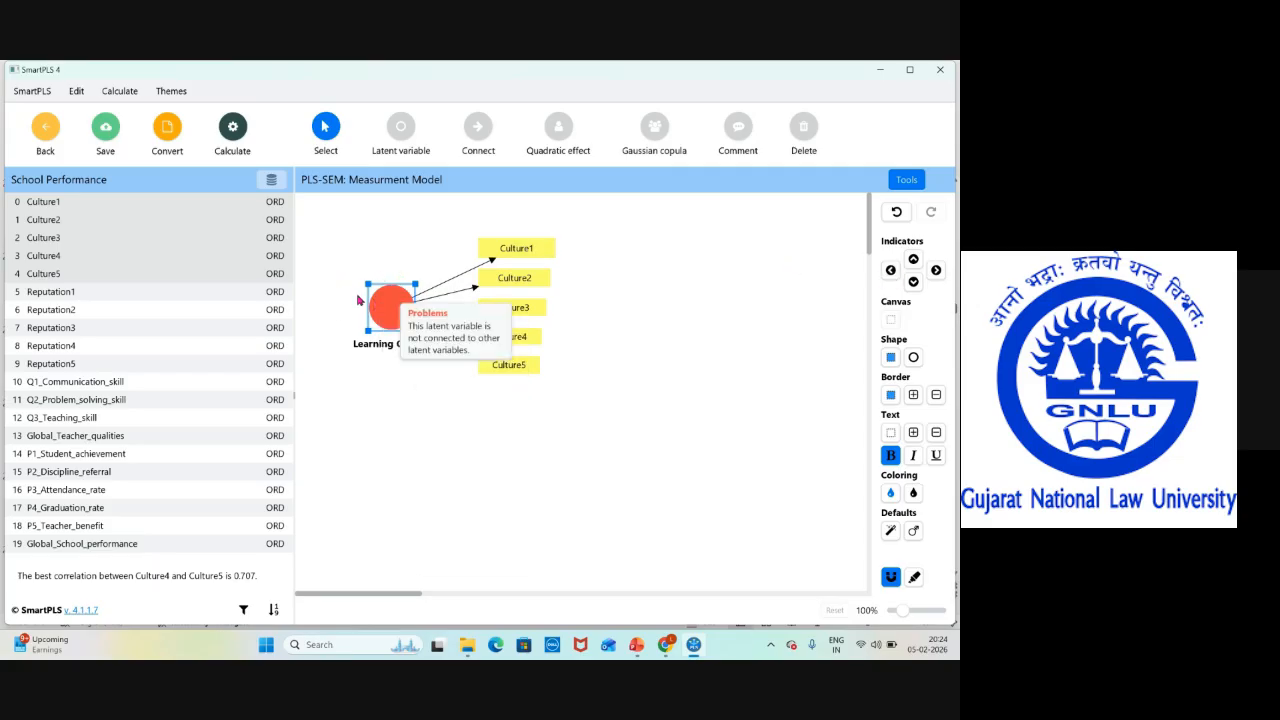
click(890, 270)
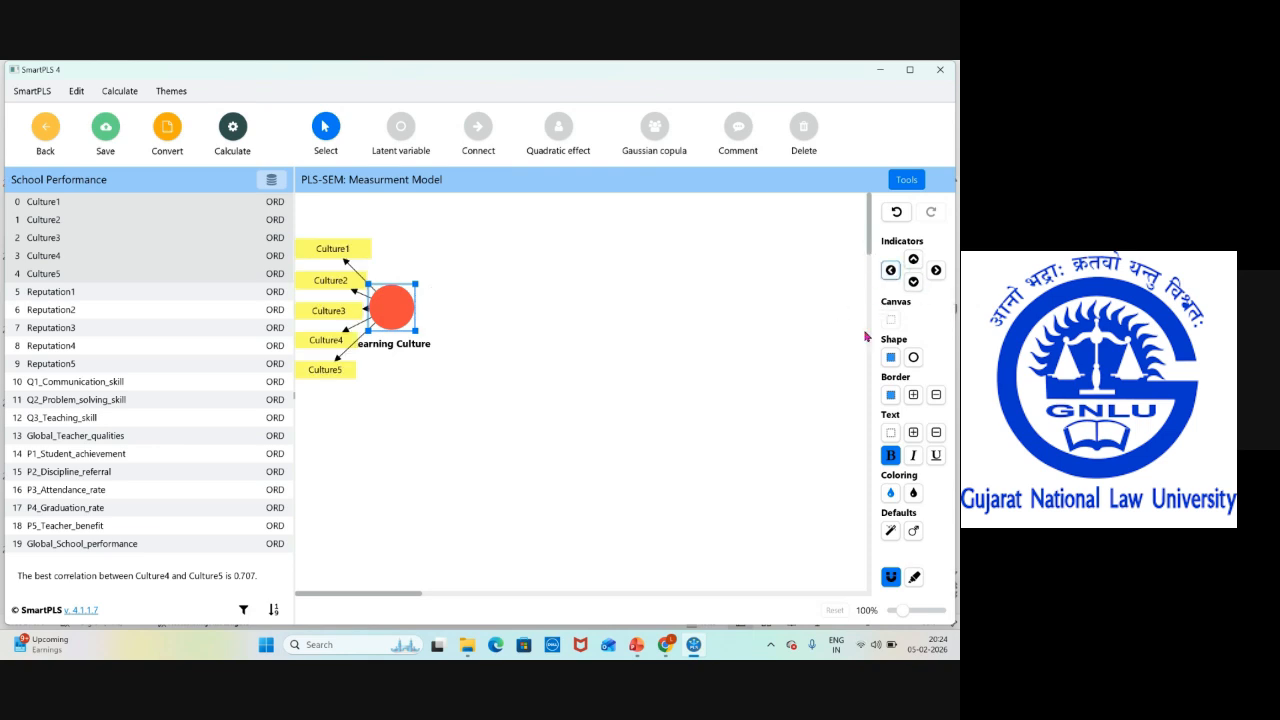
click(913, 259)
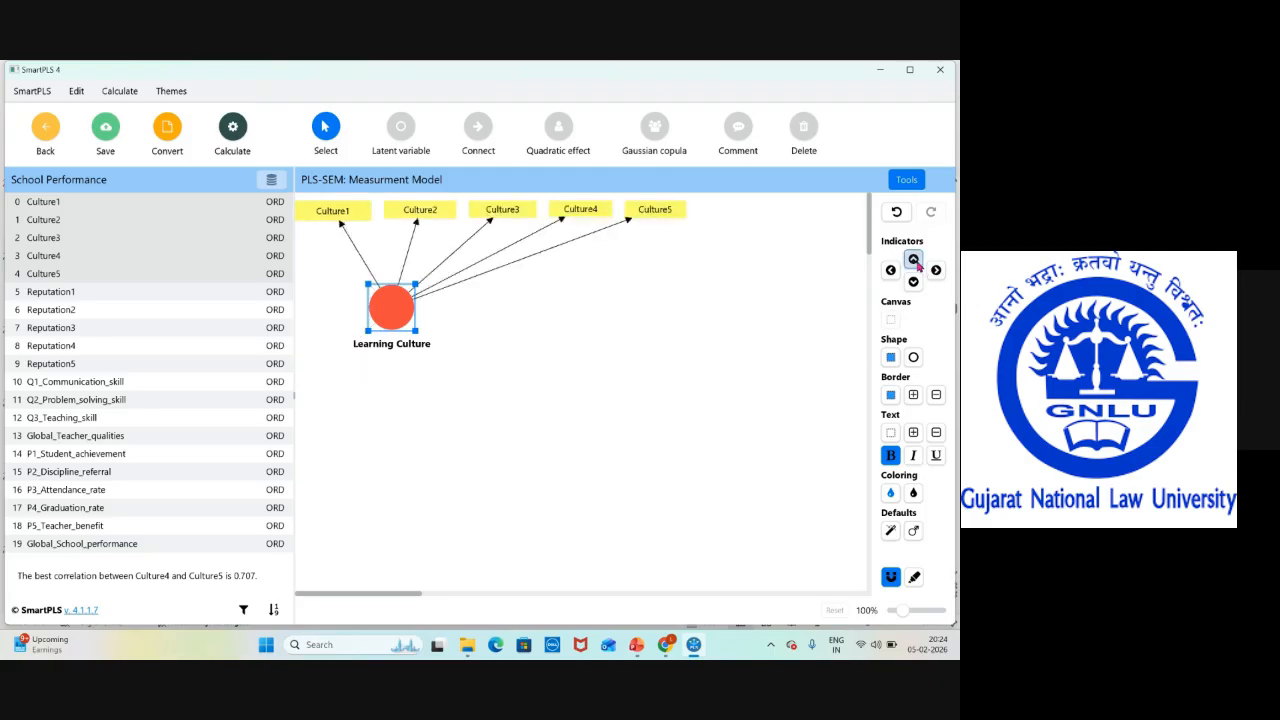
click(913, 281)
click(936, 270)
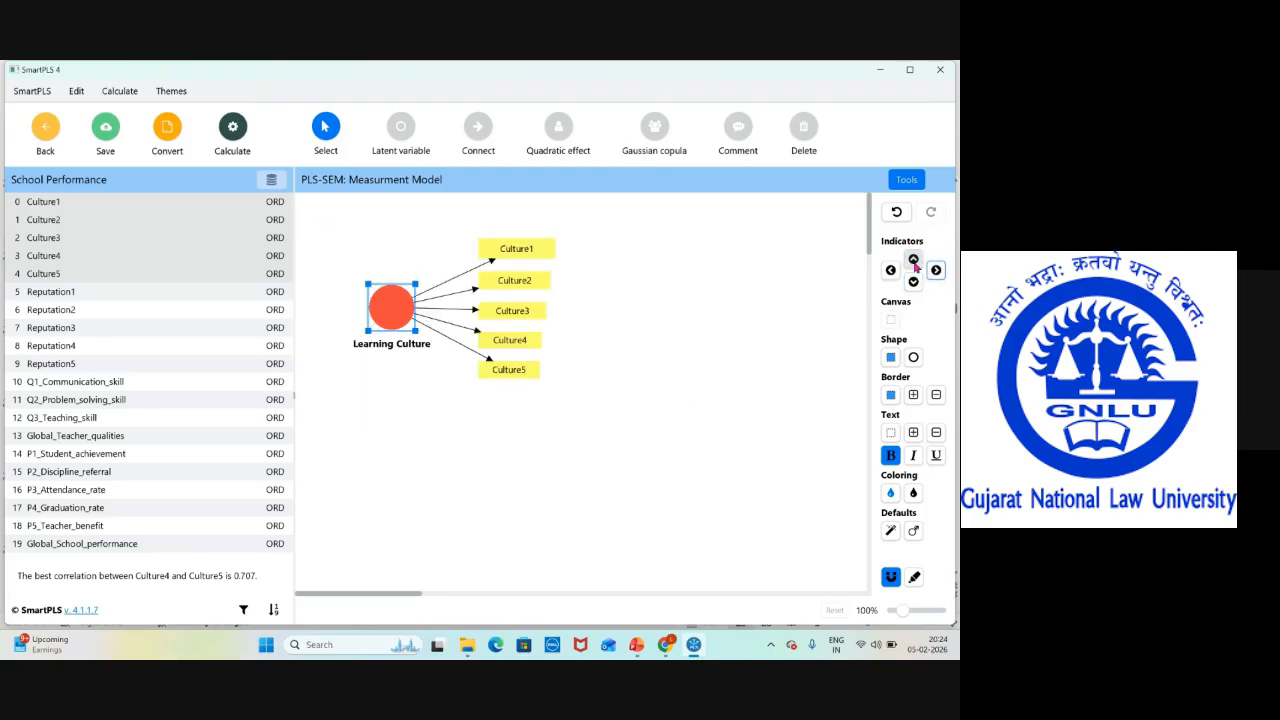
click(913, 259)
click(890, 270)
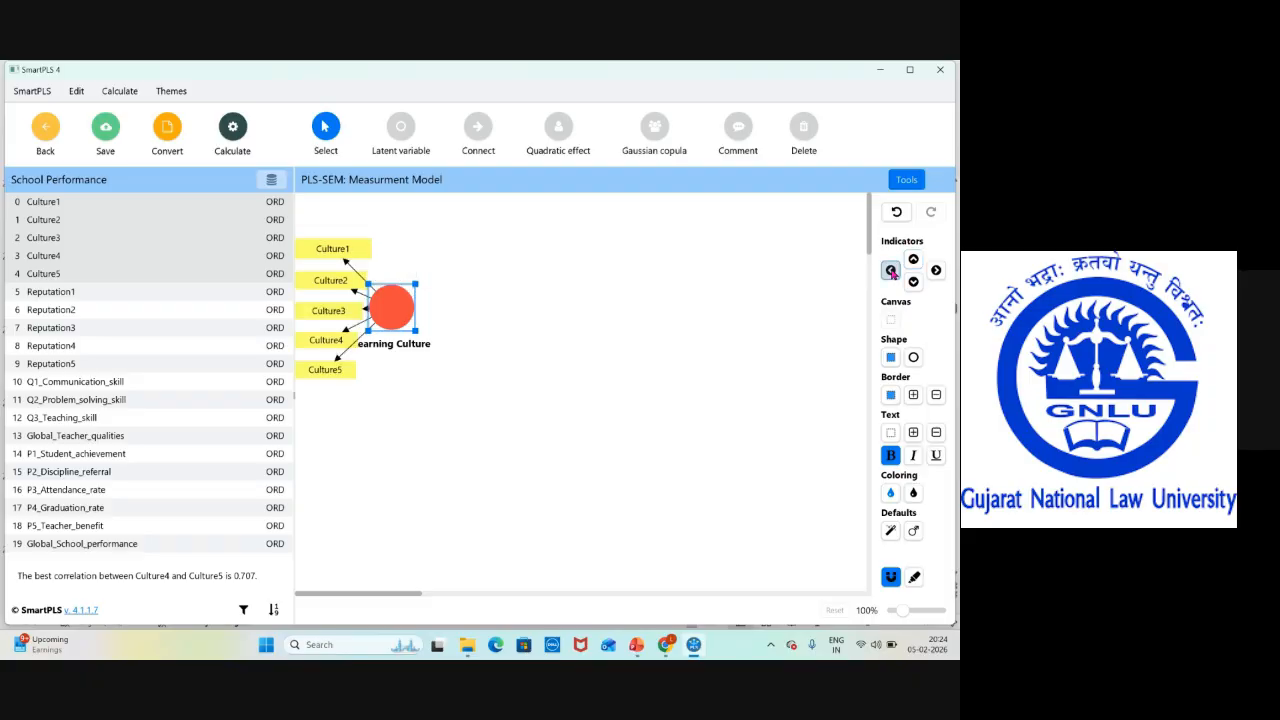
Move the Learning Culture construct and its indicators farther right on the canvas
drag(399, 310, 453, 310)
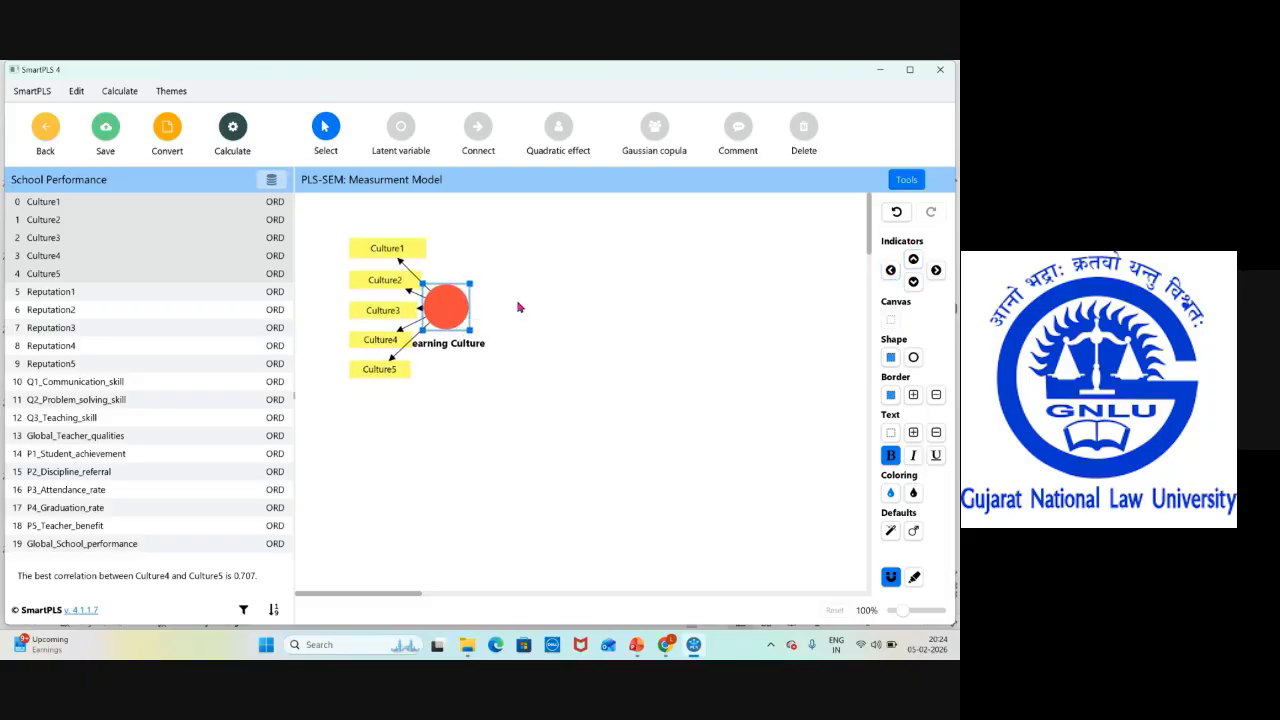
click(545, 292)
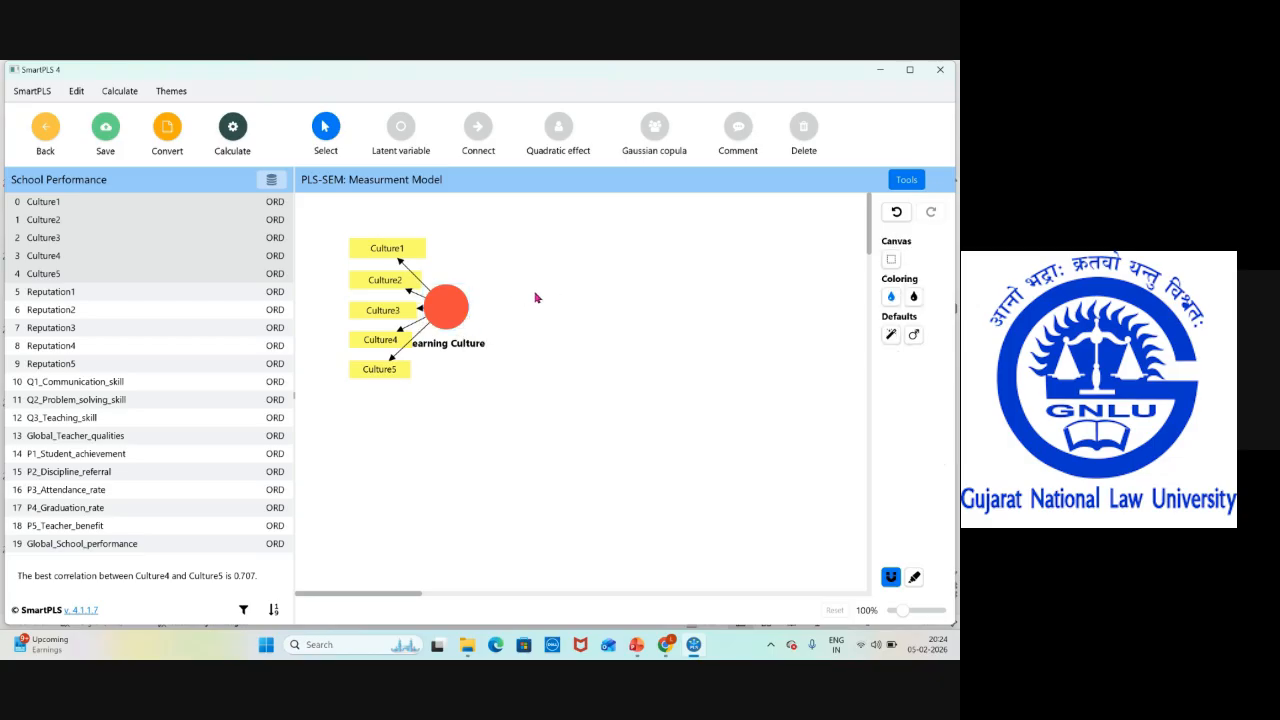
click(450, 315)
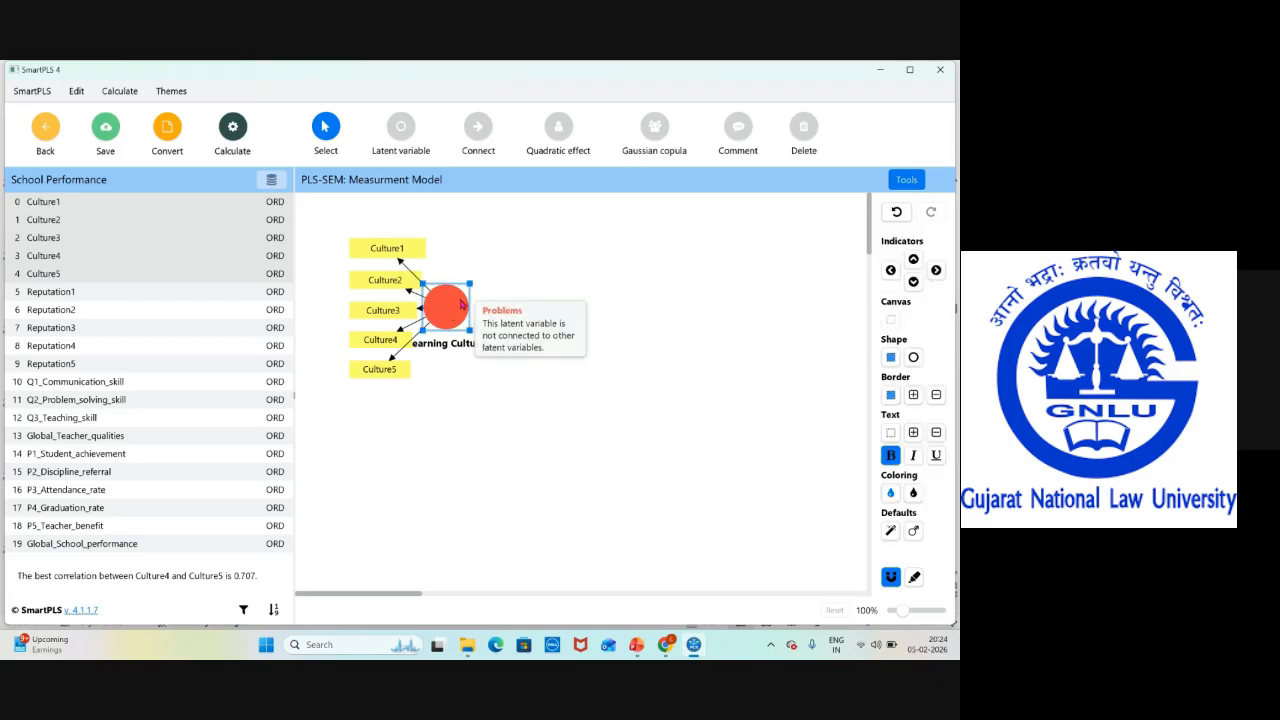
drag(450, 312, 459, 312)
Spread the Culture1 to Culture5 indicators in an arc left of Learning Culture, then shift the whole construct slightly right
click(382, 257)
drag(382, 257, 356, 224)
drag(392, 282, 349, 262)
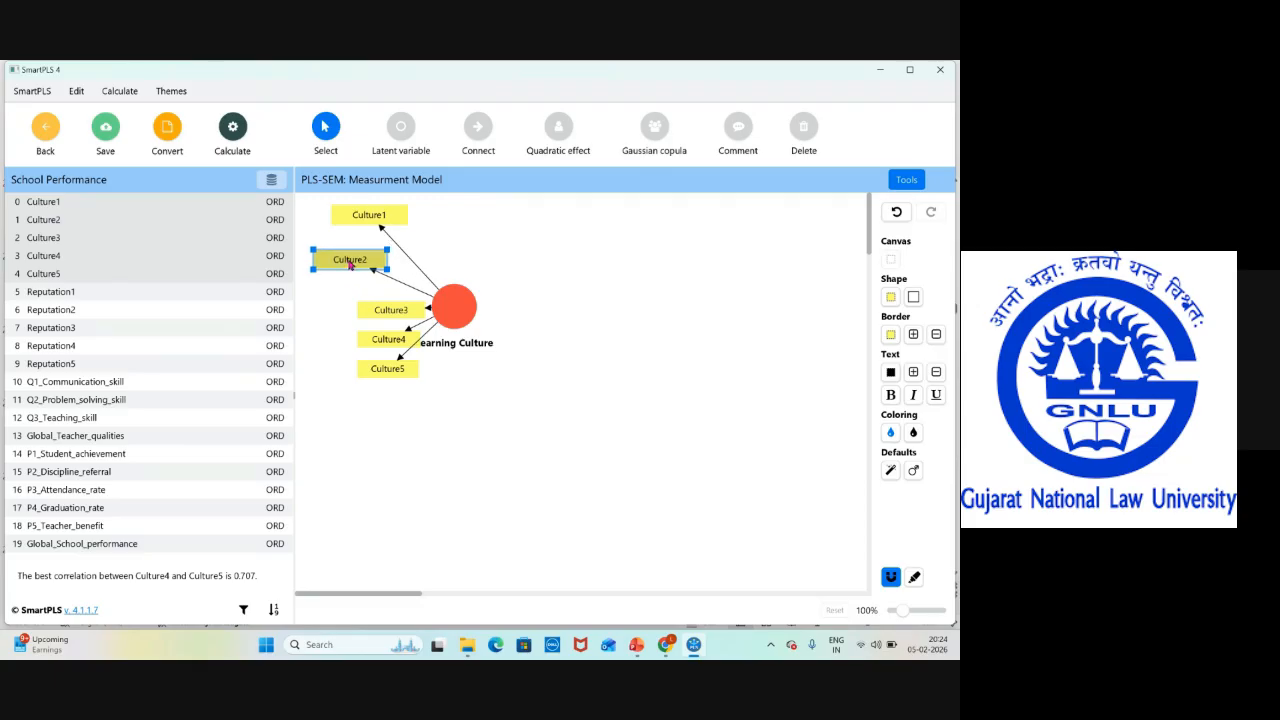
drag(389, 313, 340, 305)
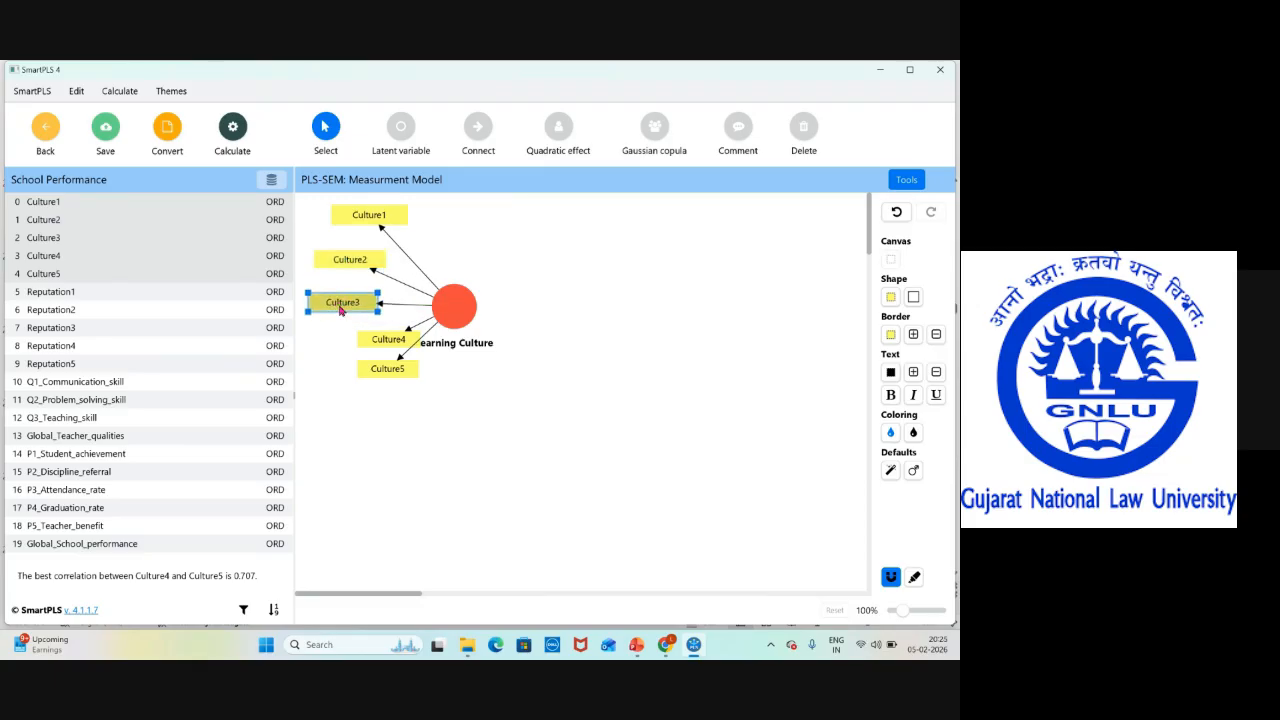
drag(388, 340, 337, 346)
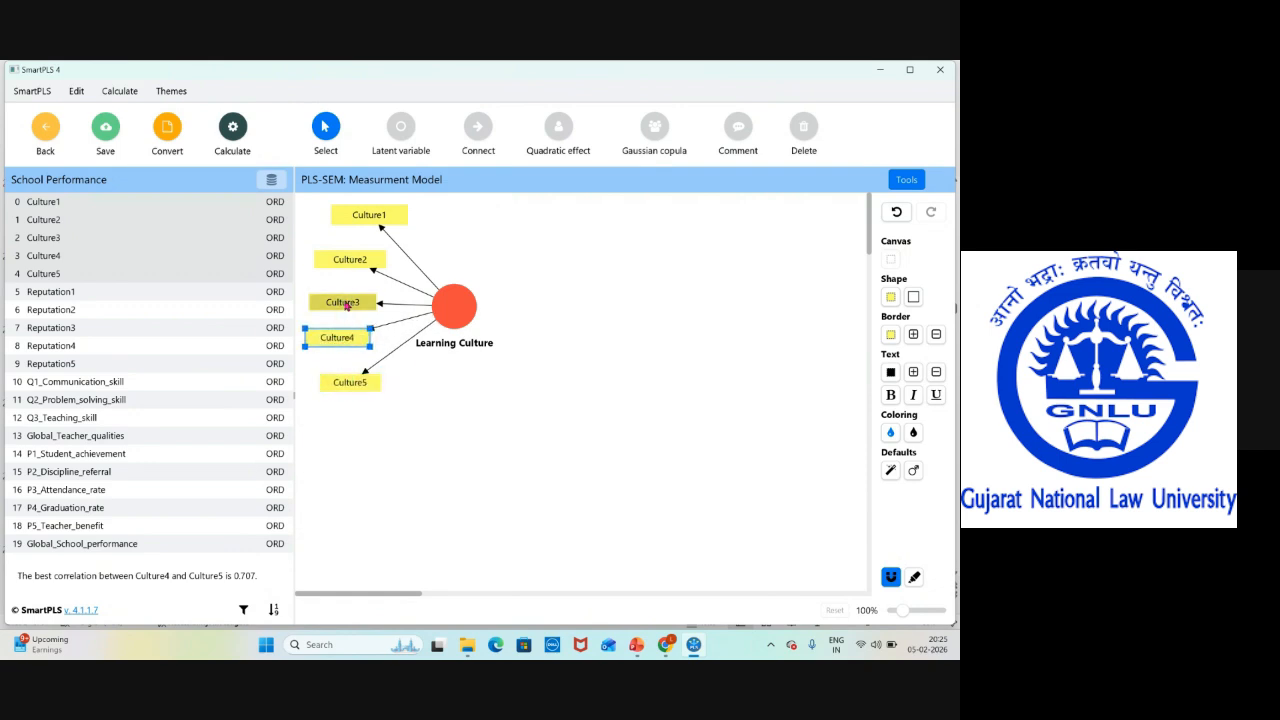
drag(343, 300, 337, 296)
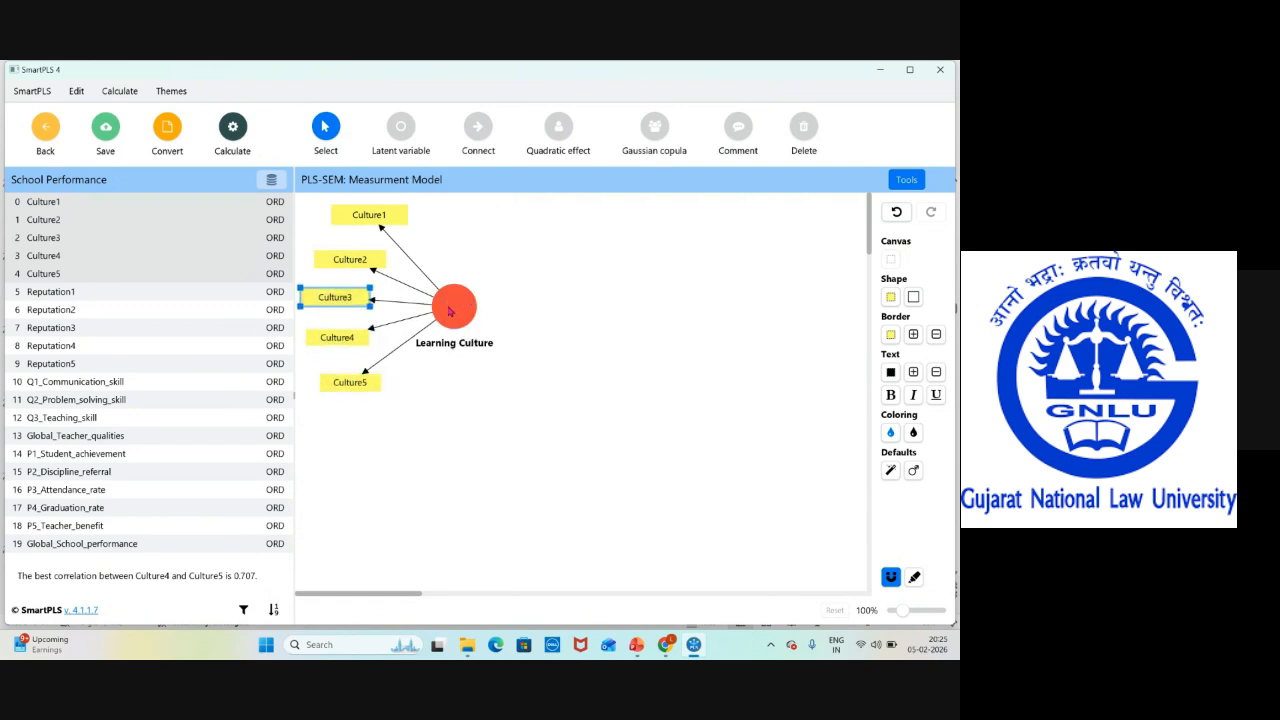
drag(450, 311, 469, 310)
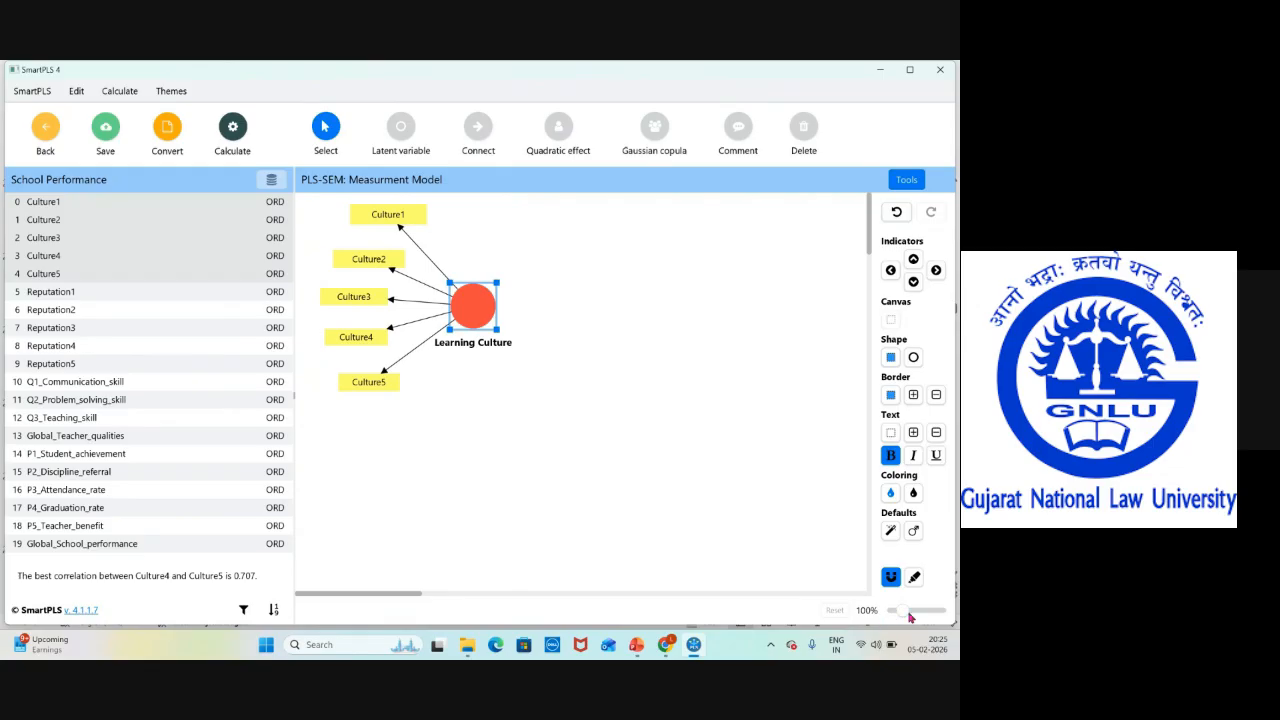
At 61% zoom, widen the arc of Culture1 to Culture5 and shift the Learning Culture construct slightly right and down
mouse_move(912, 613)
mouse_down()
mouse_move(926, 610)
mouse_move(886, 610)
mouse_move(904, 612)
mouse_up()
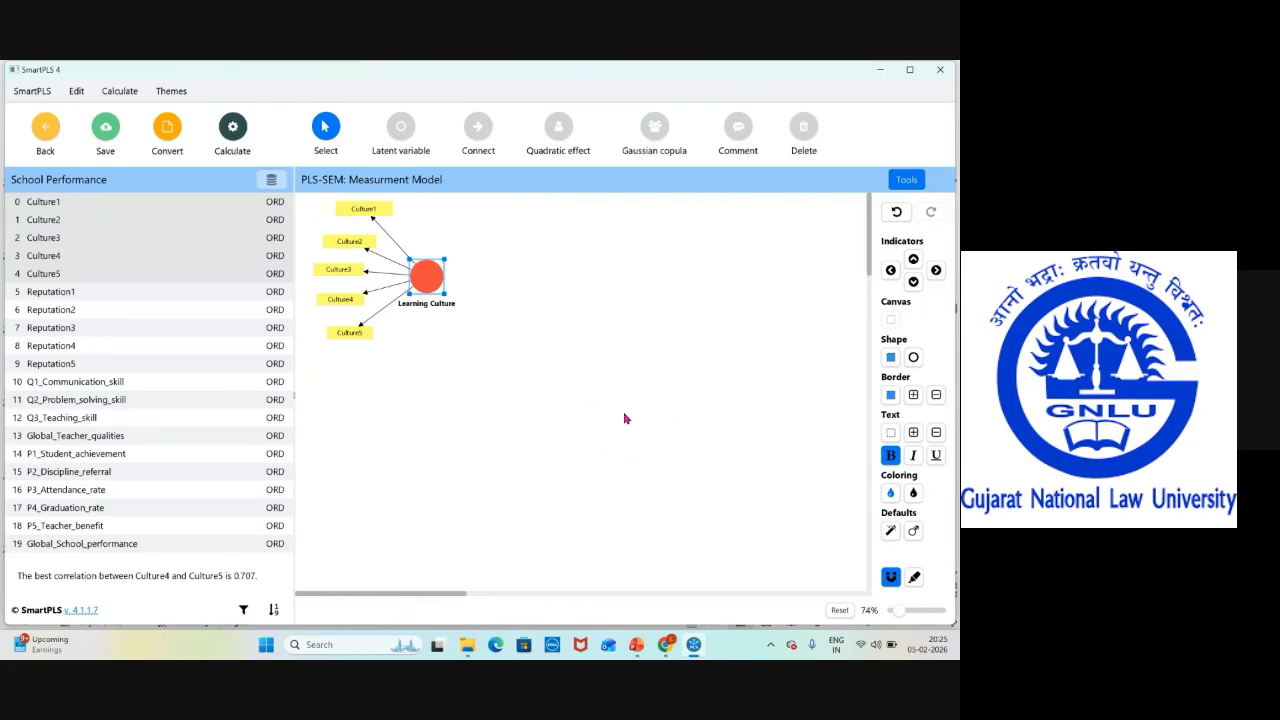
drag(903, 616, 895, 610)
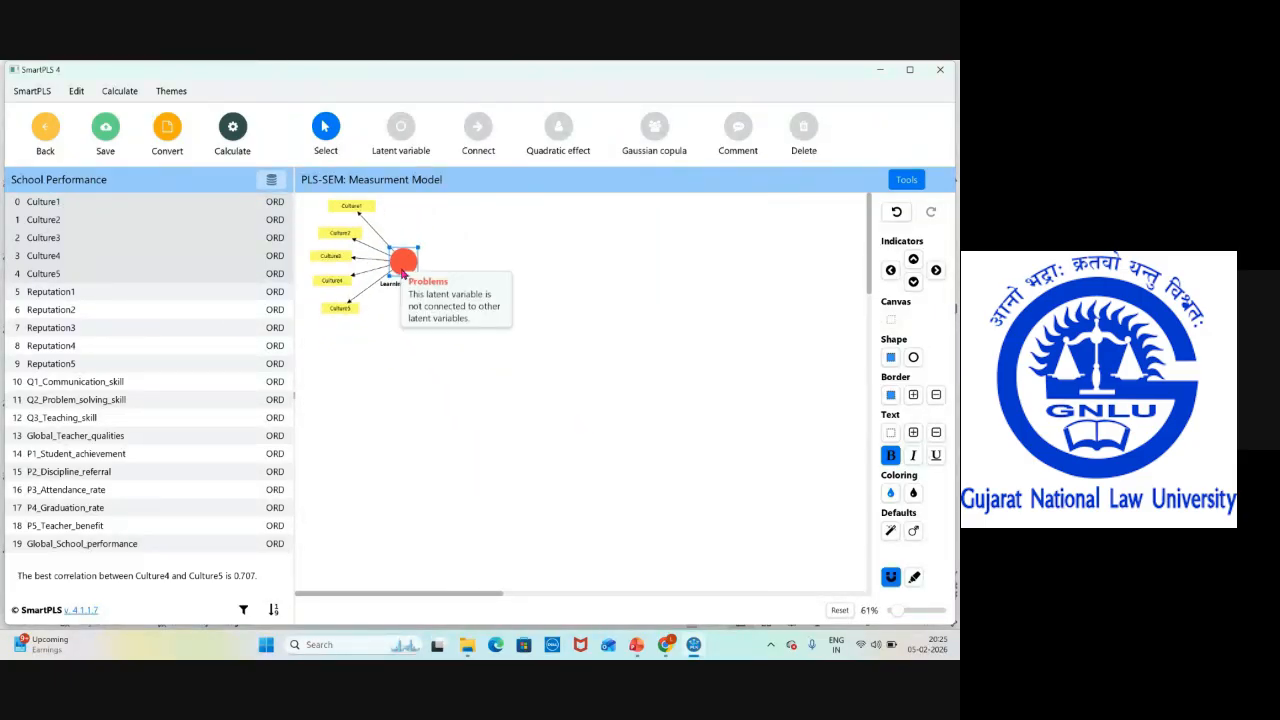
drag(403, 271, 419, 274)
drag(370, 213, 386, 206)
drag(357, 247, 349, 331)
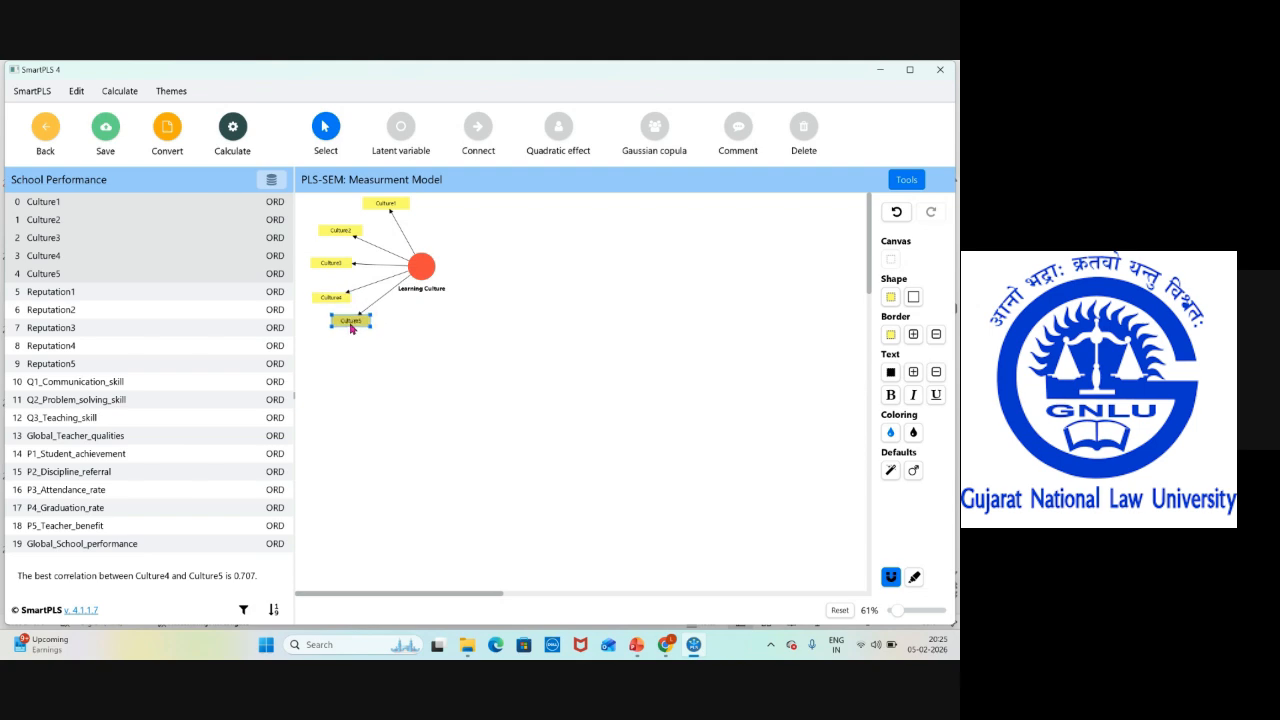
drag(423, 273, 423, 283)
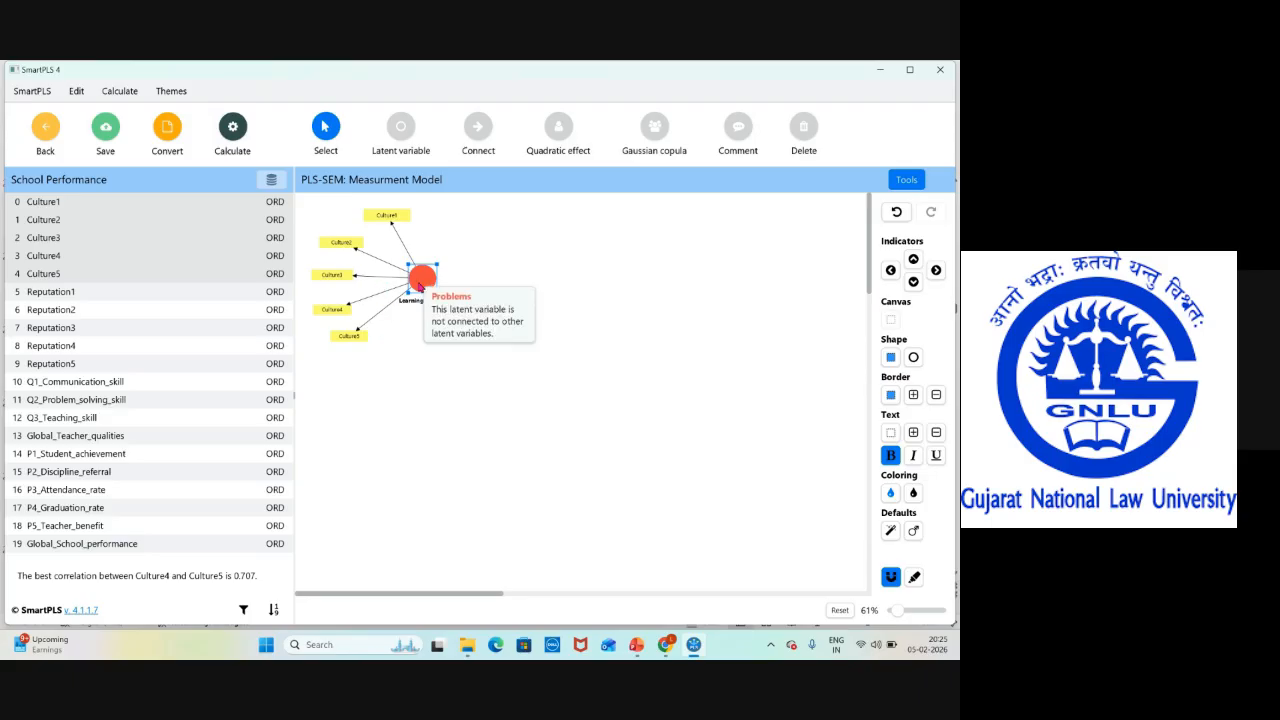
mouse_move(421, 287)
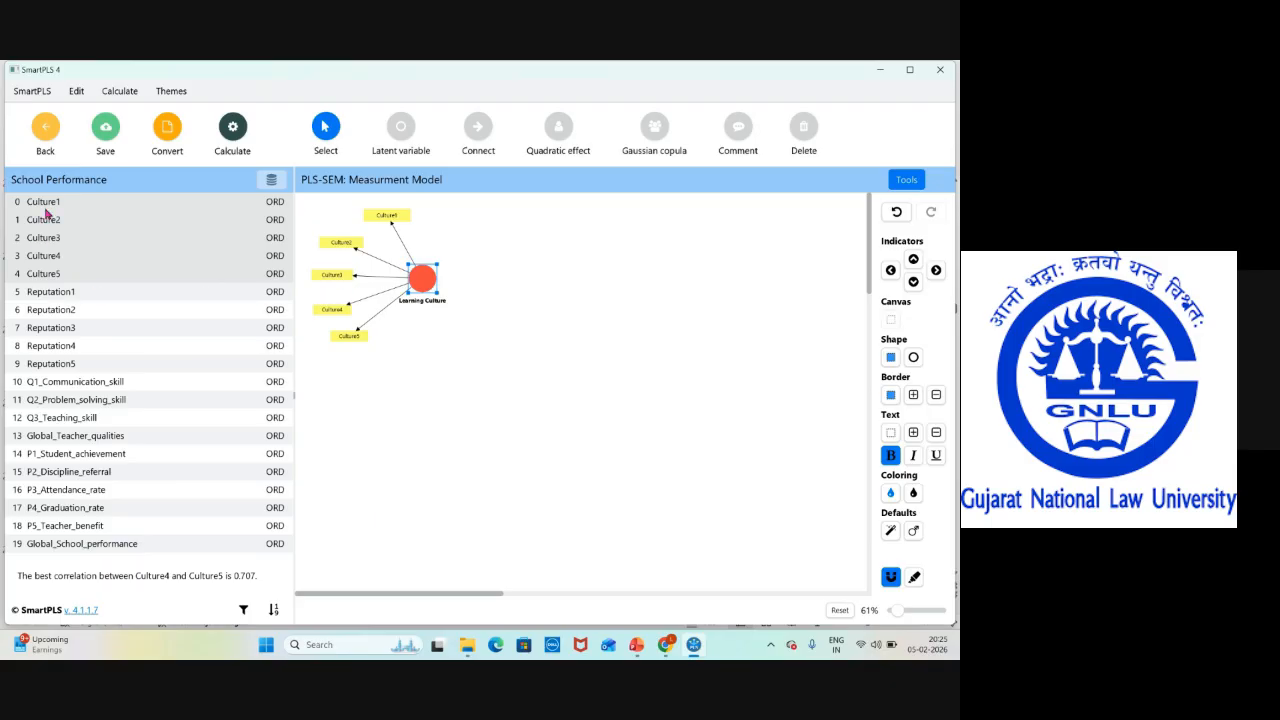
Add a latent variable named Teacher Qualities below Learning Culture, with Q1_Communication_skill, Q2_Problem_solving_skill and Q3_Teaching_skill as its indicators
click(73, 386)
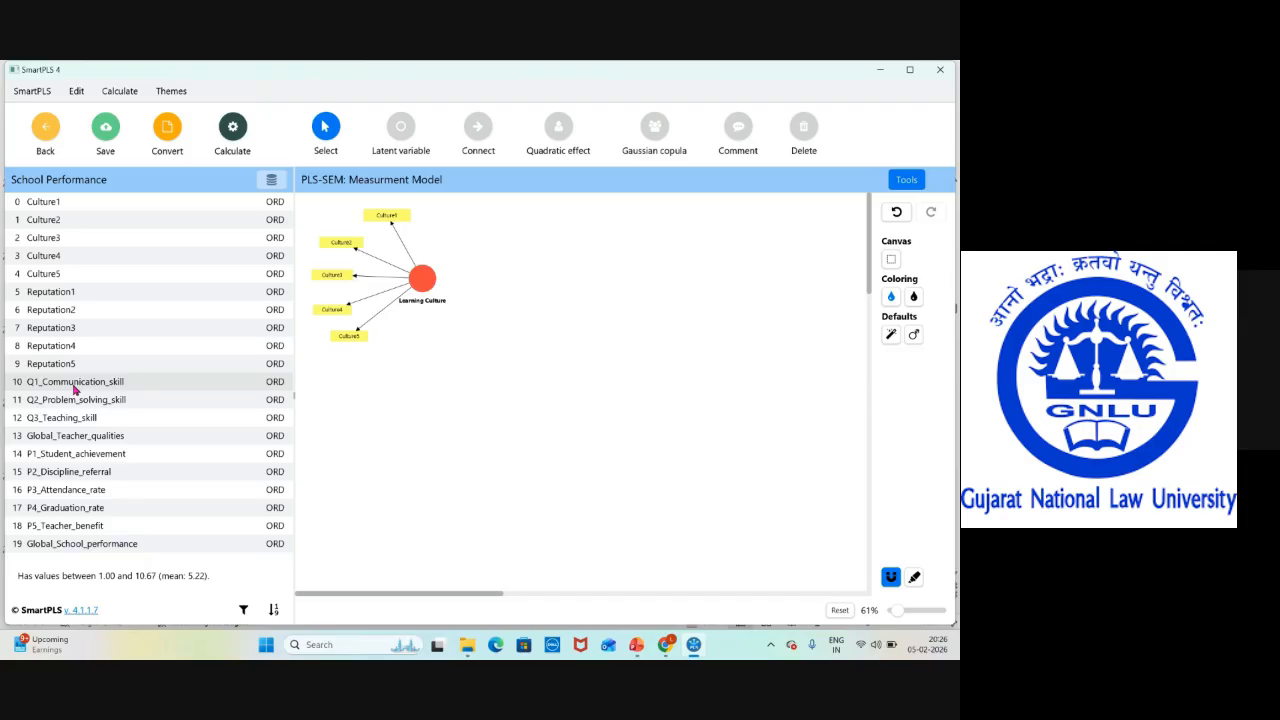
key(shift+Down)
key(shift+Down)
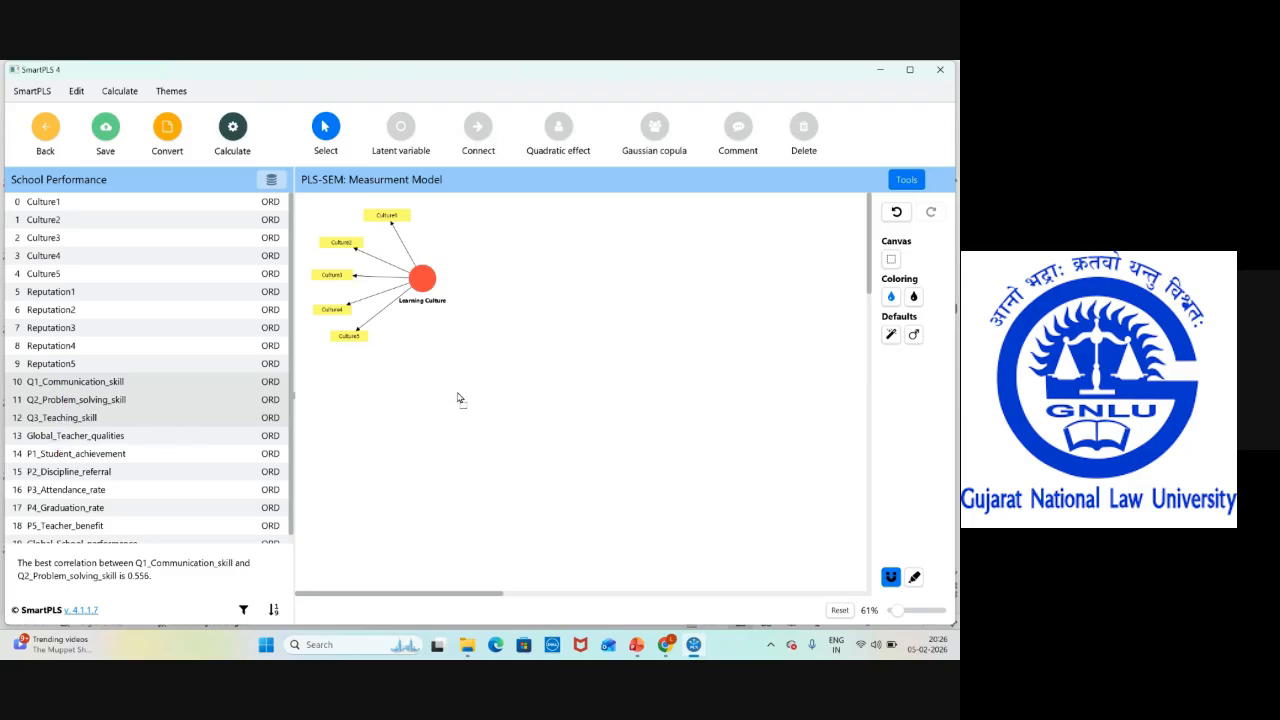
drag(458, 393, 458, 393)
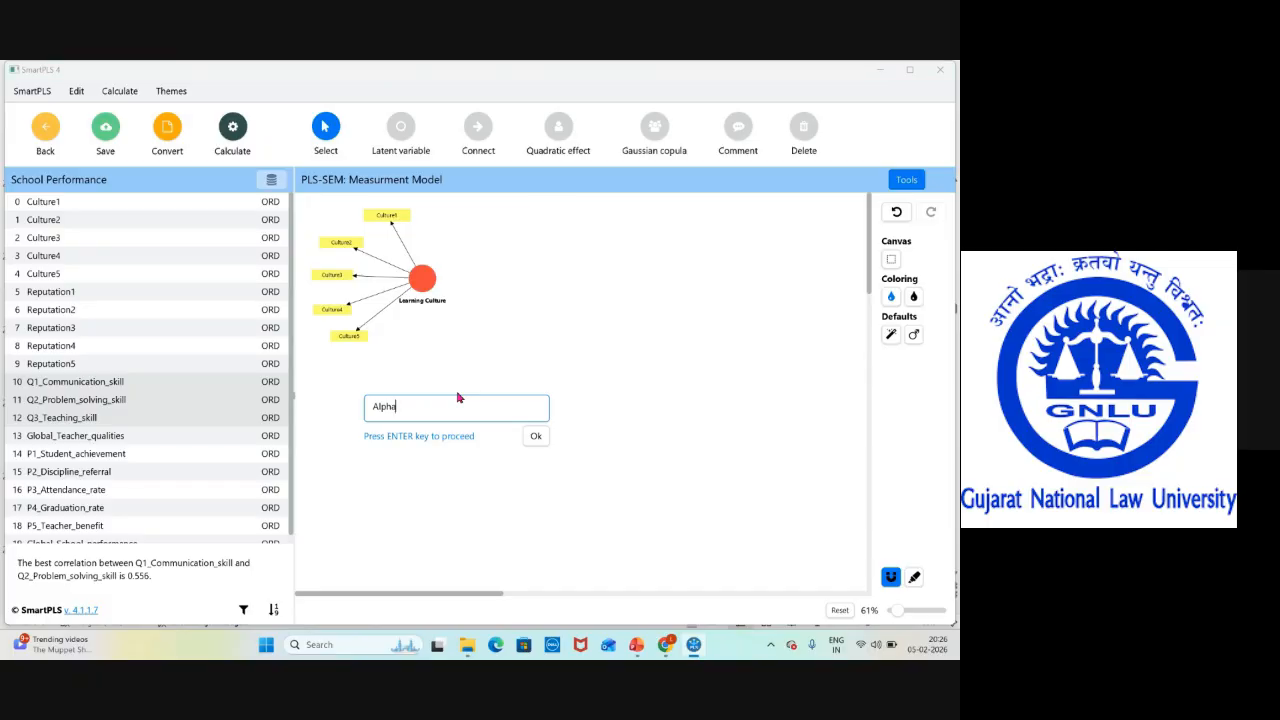
key(BackSpace)
key(BackSpace)
key(BackSpace)
key(BackSpace)
text(Teacher Quali)
key(Return)
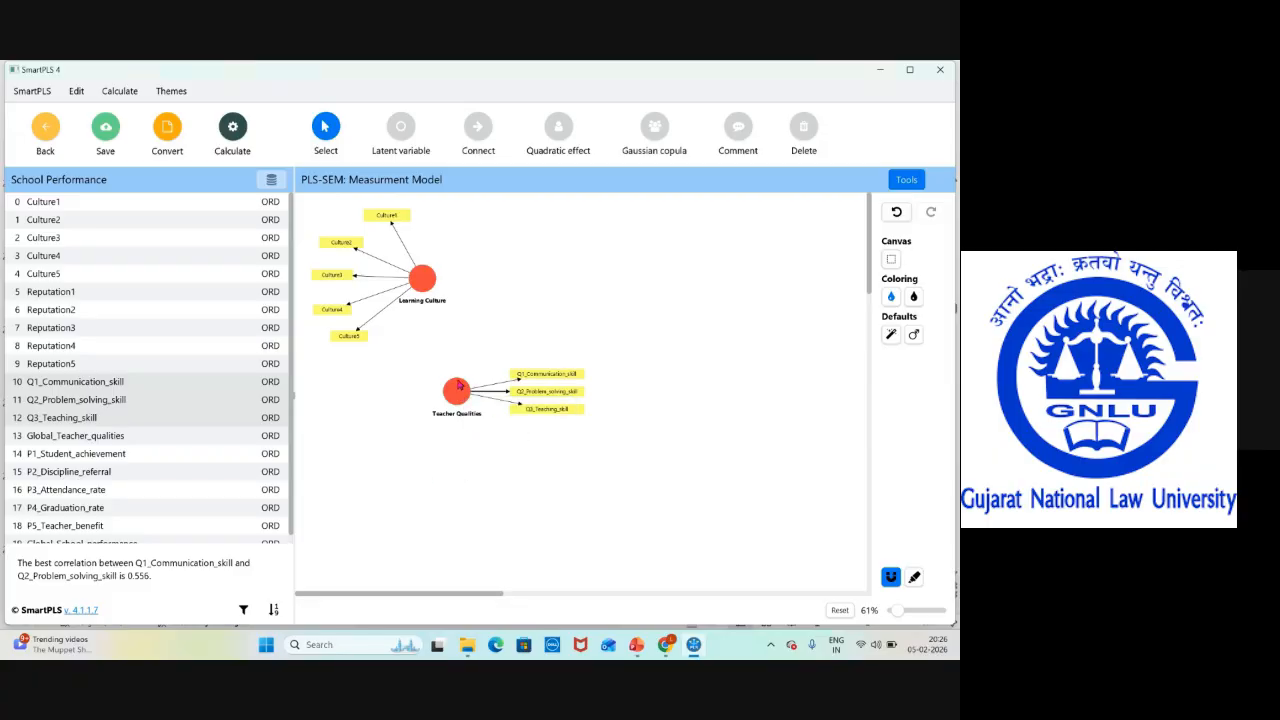
Position the Teacher Qualities construct beneath Learning Culture and align its indicators on the construct's left side
drag(458, 397, 418, 403)
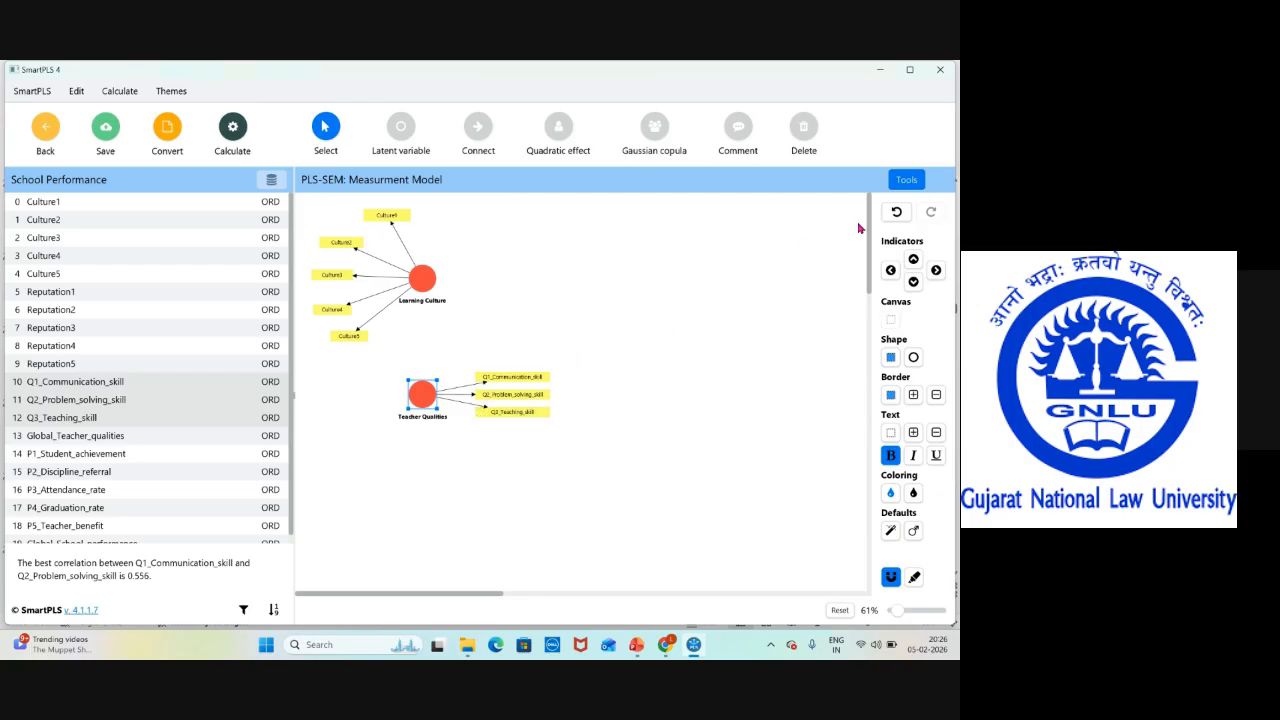
click(890, 270)
drag(435, 403, 449, 411)
Spread the three Teacher Qualities indicators in an arc and fine-tune the construct's position below Learning Culture
mouse_move(342, 390)
mouse_down()
mouse_move(345, 365)
mouse_move(334, 444)
mouse_move(339, 376)
mouse_up()
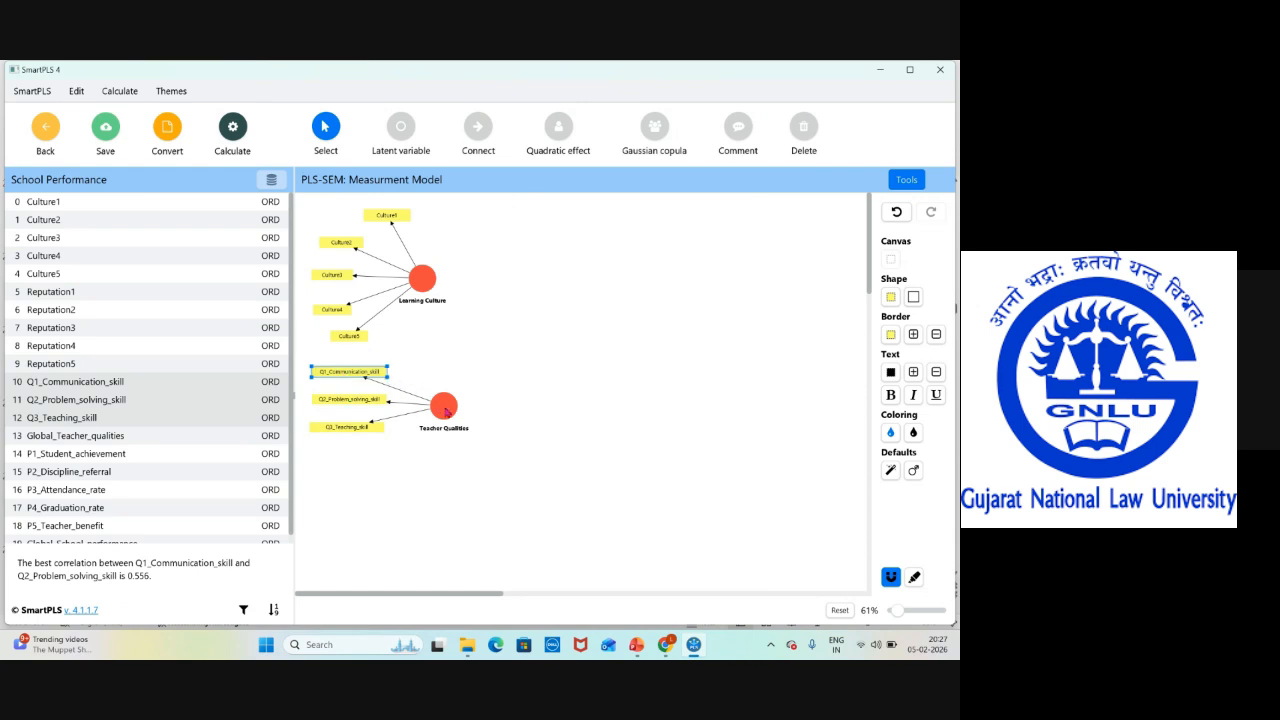
drag(445, 408, 449, 400)
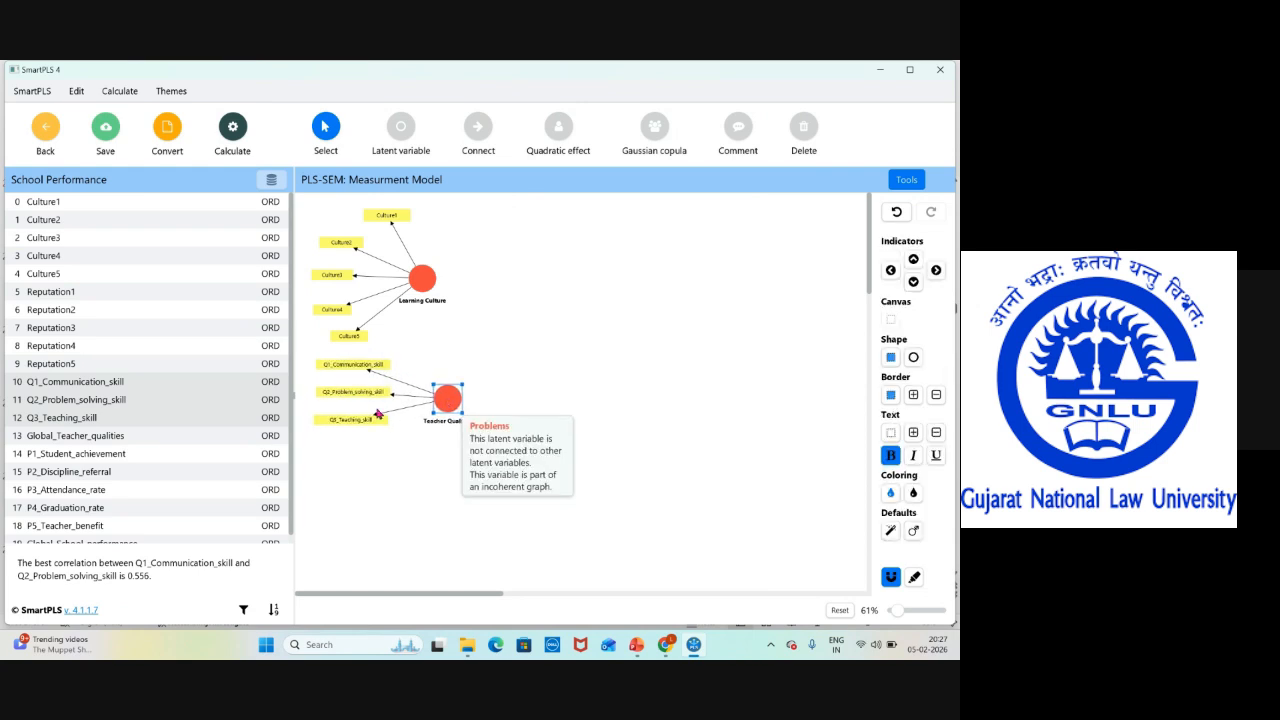
drag(363, 418, 339, 404)
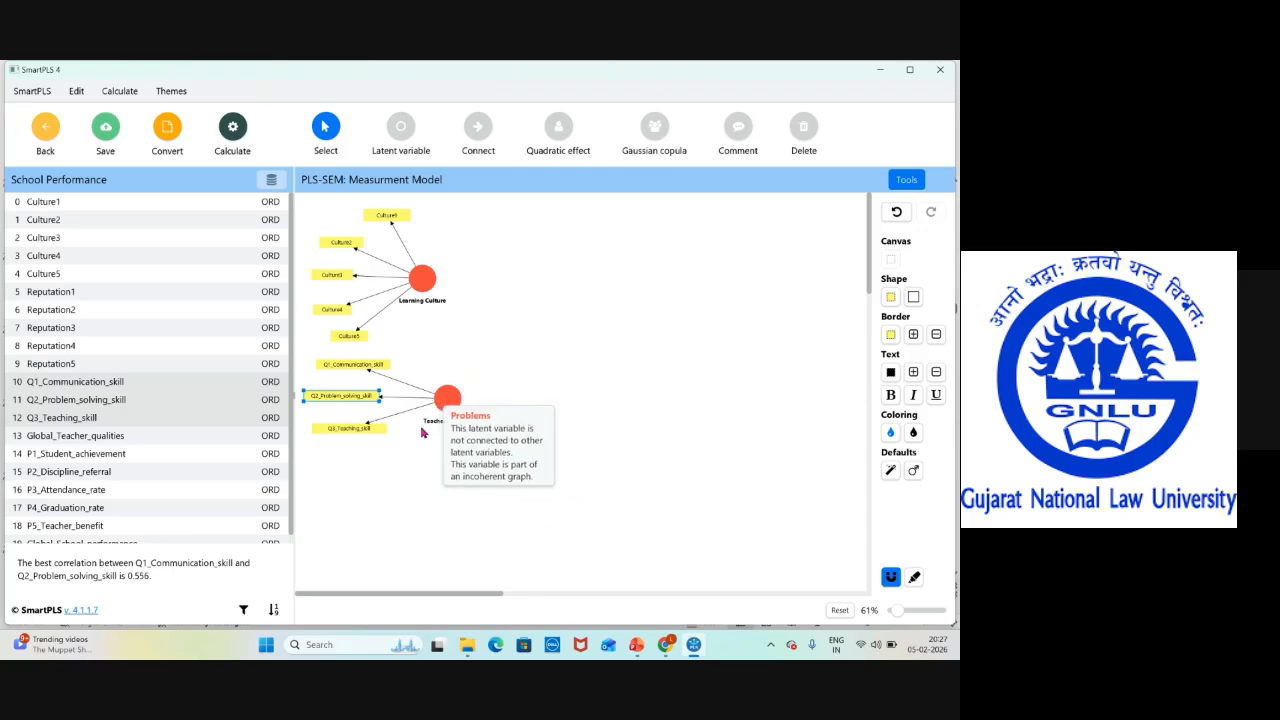
click(609, 385)
drag(448, 400, 451, 405)
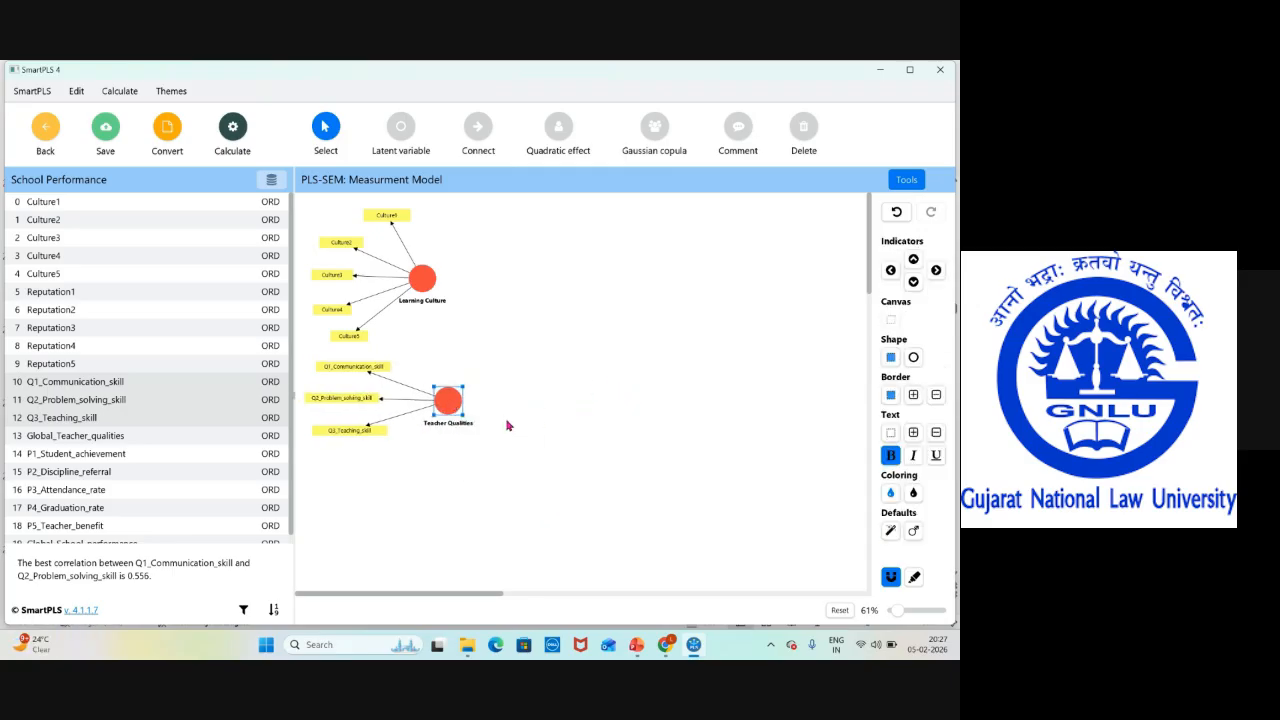
click(452, 442)
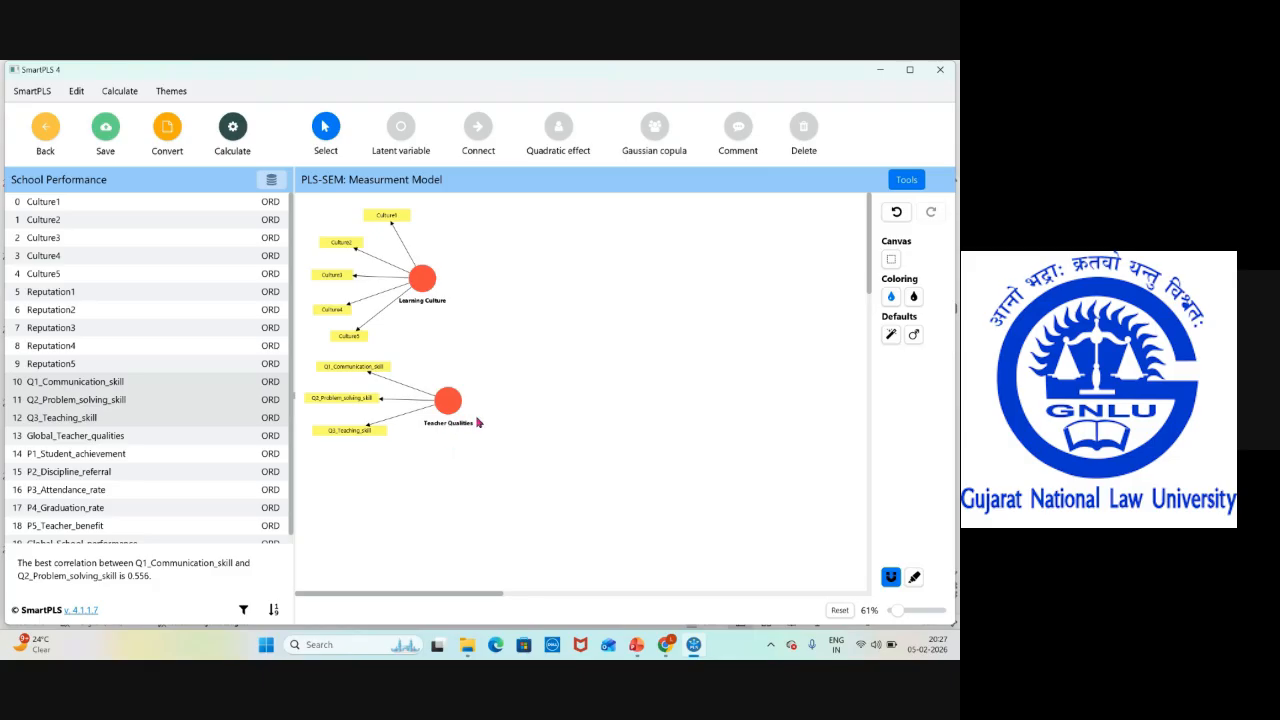
Check the latent variable settings of the Teacher Qualities construct and close them without changes
click(454, 406)
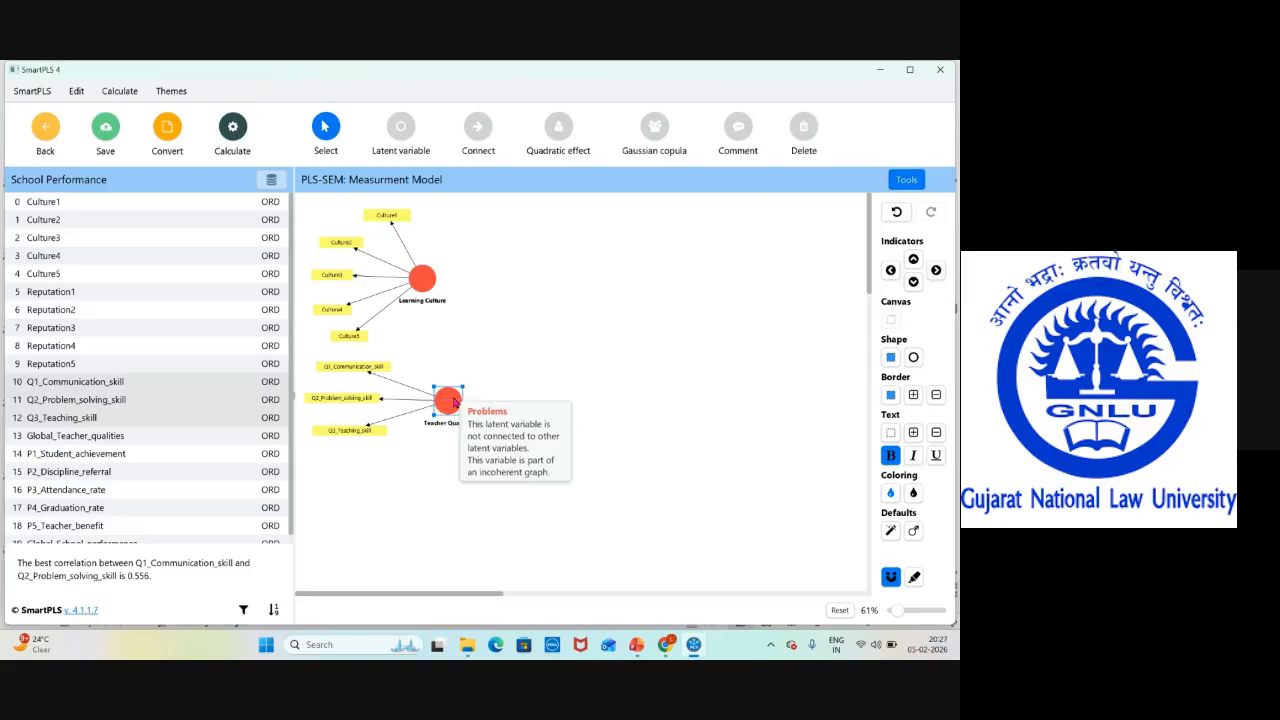
click(597, 391)
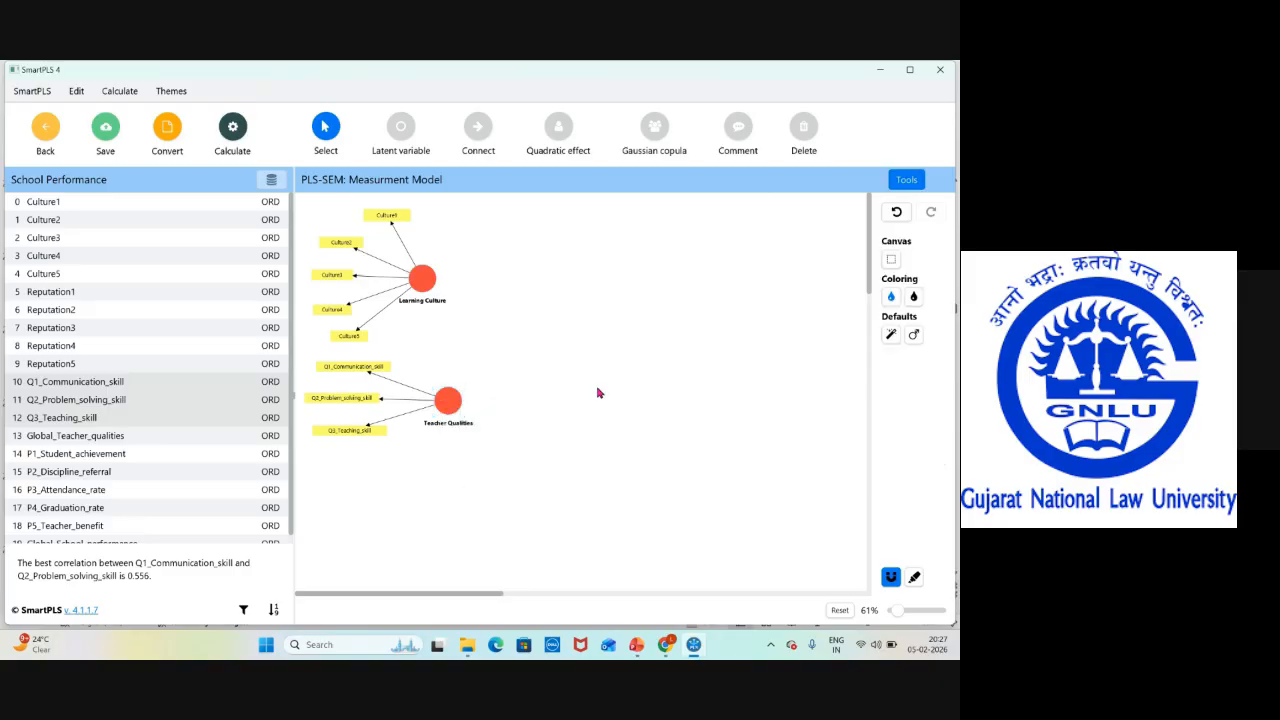
click(446, 404)
double_click(446, 404)
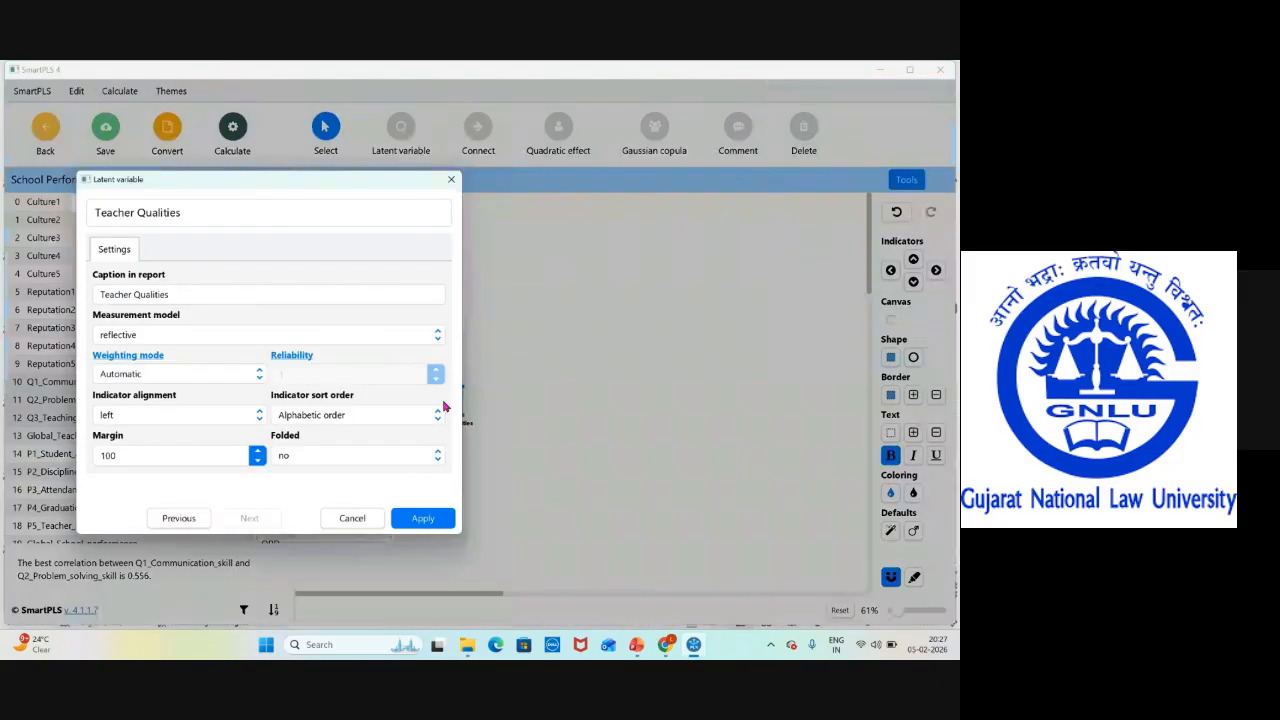
click(452, 181)
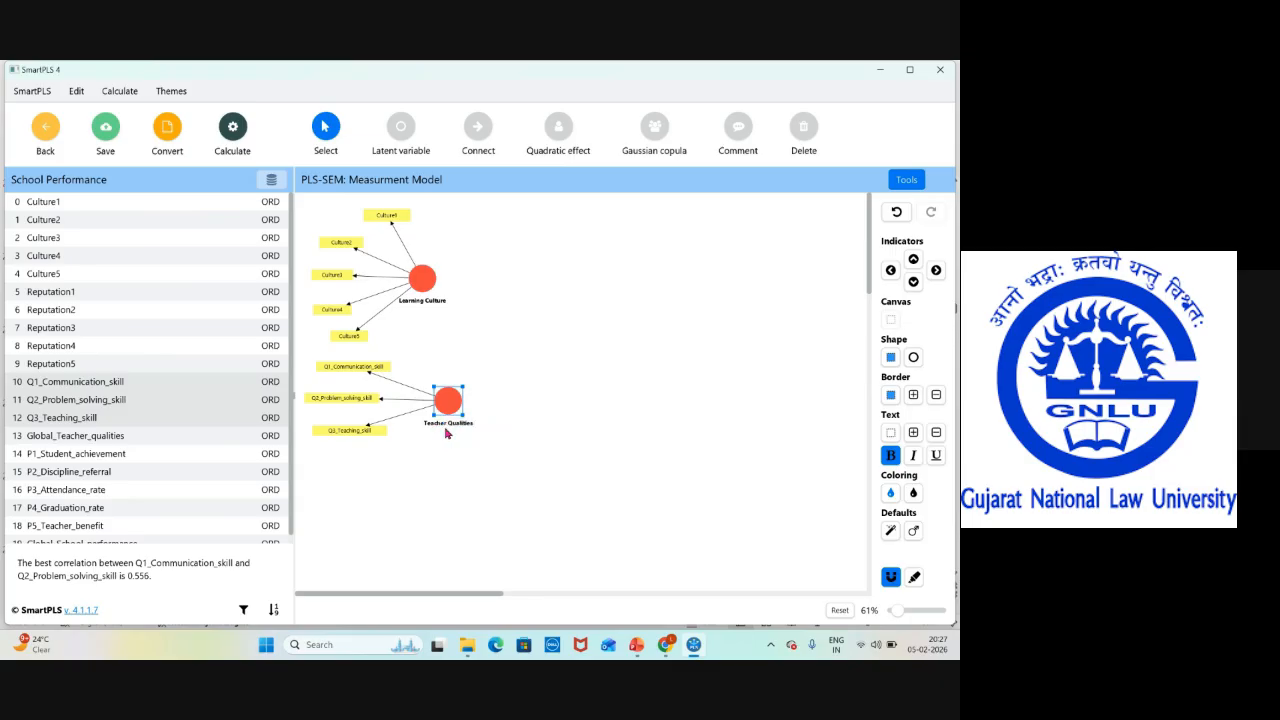
click(514, 374)
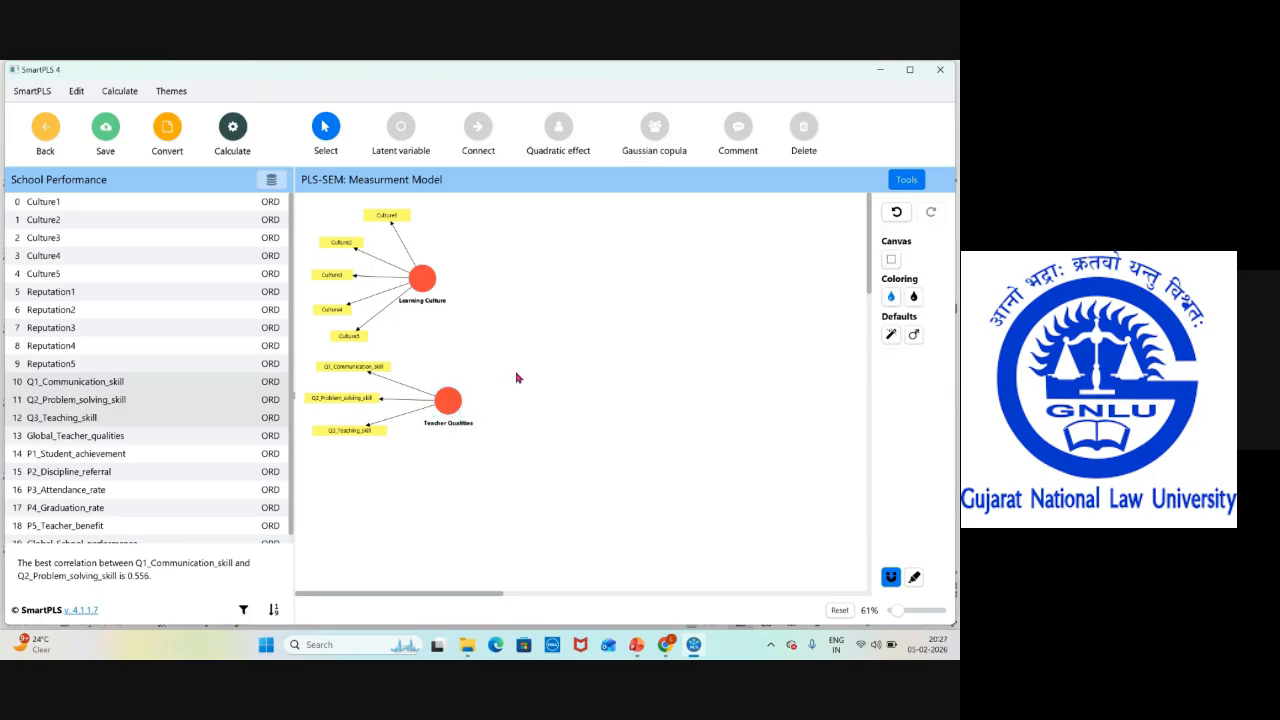
Review the report caption and measurement model settings of the Teacher Qualities construct, leaving them as they are
click(448, 404)
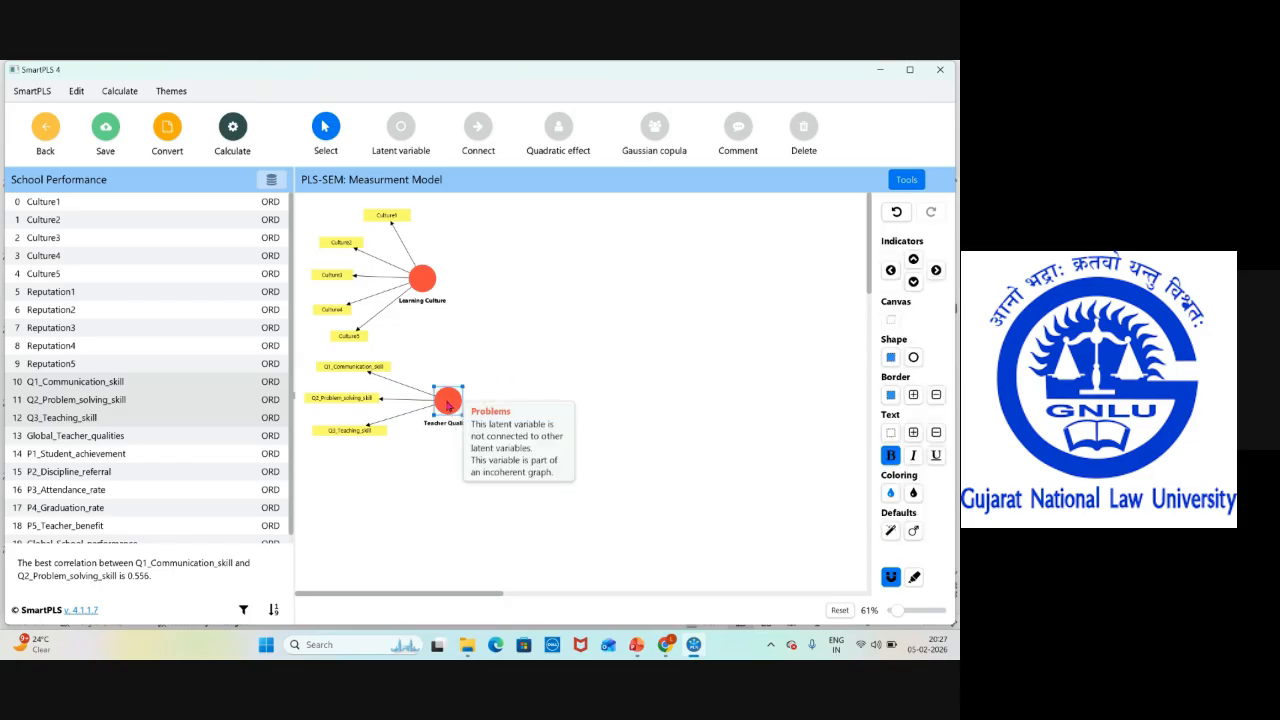
double_click(448, 404)
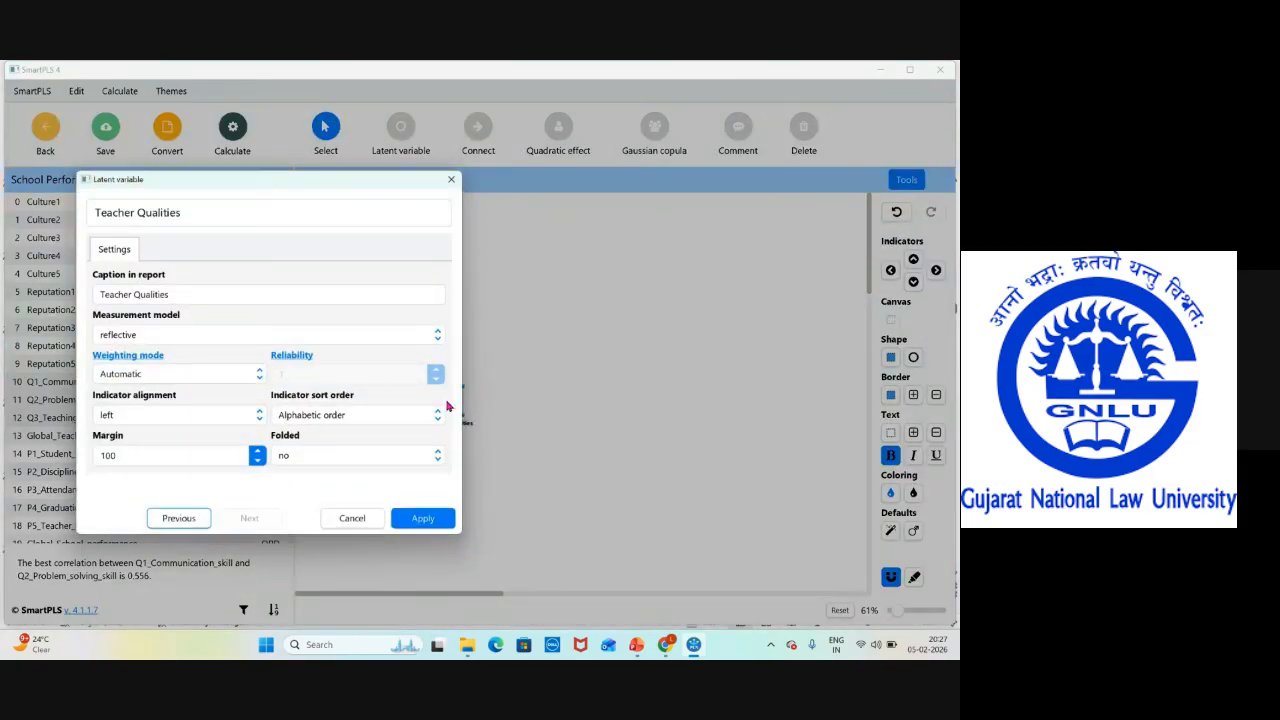
drag(198, 185, 477, 196)
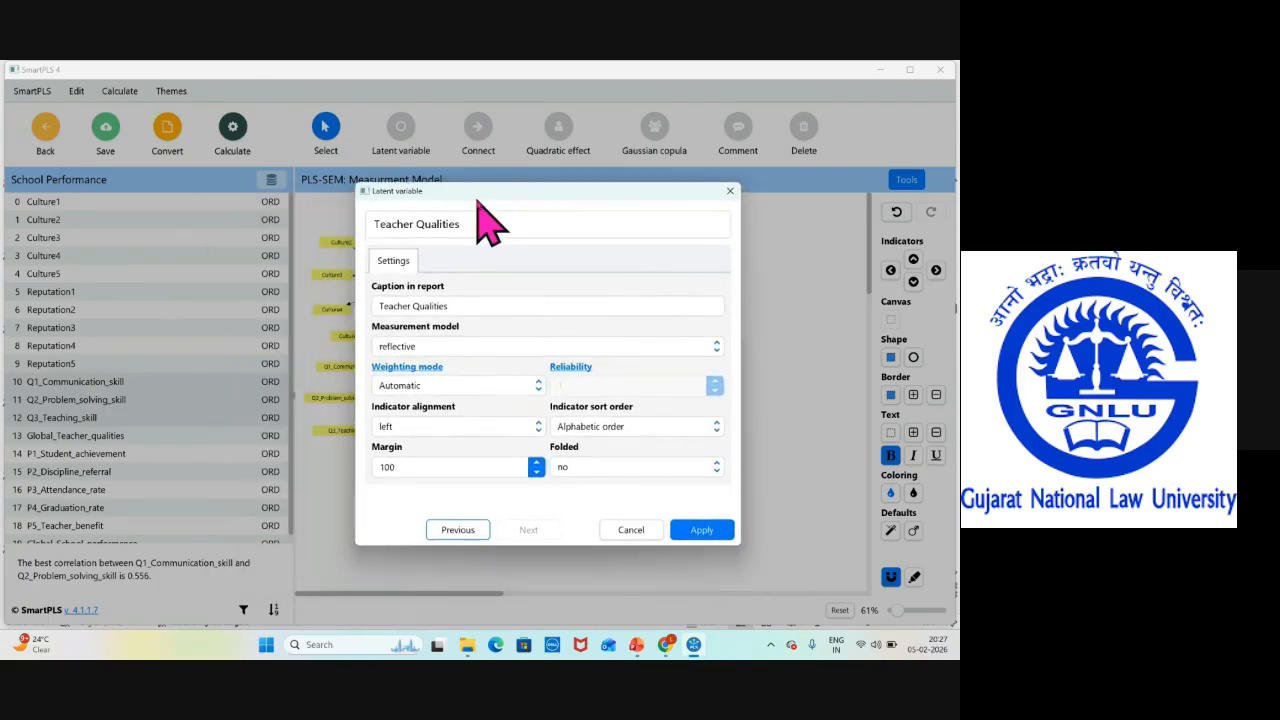
click(413, 308)
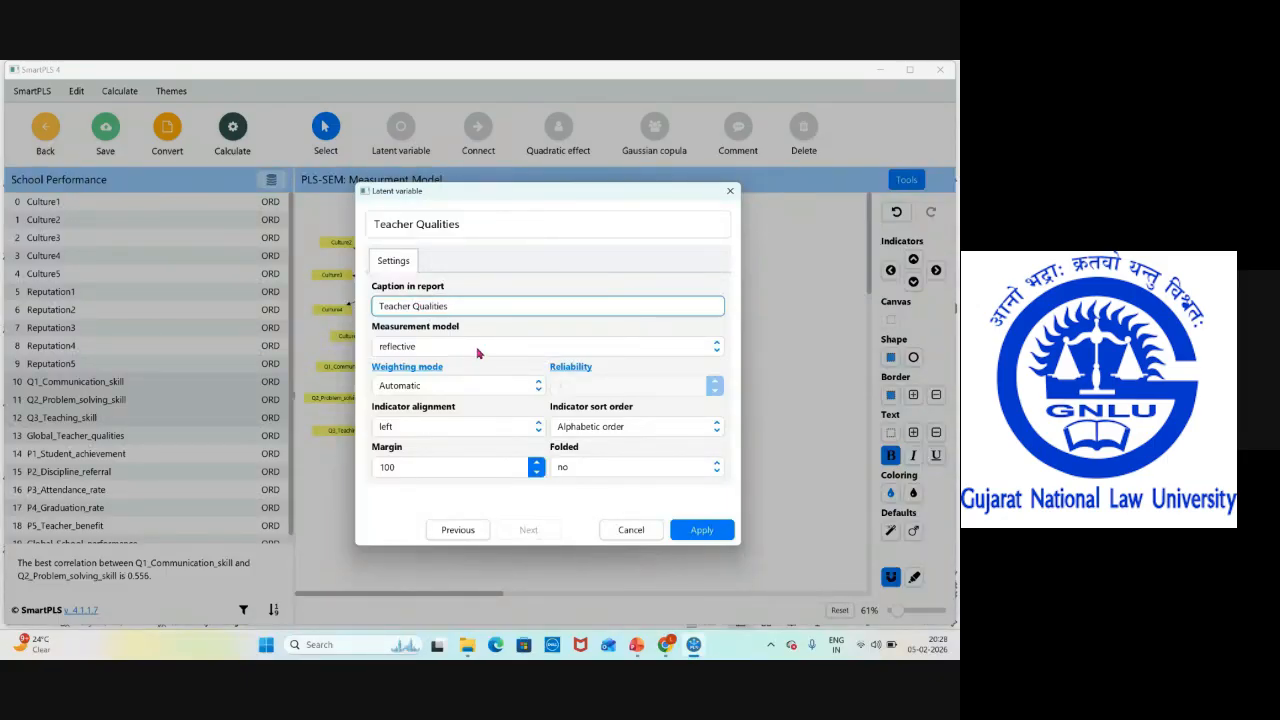
key(Return)
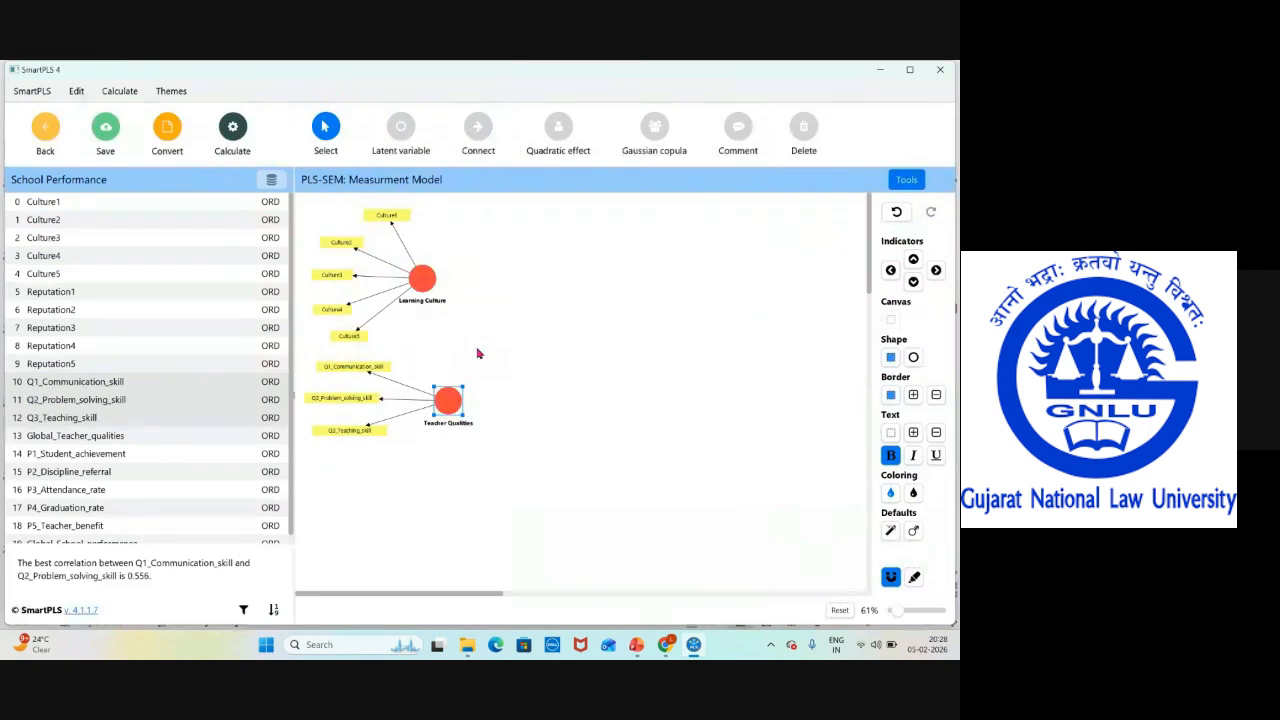
double_click(451, 413)
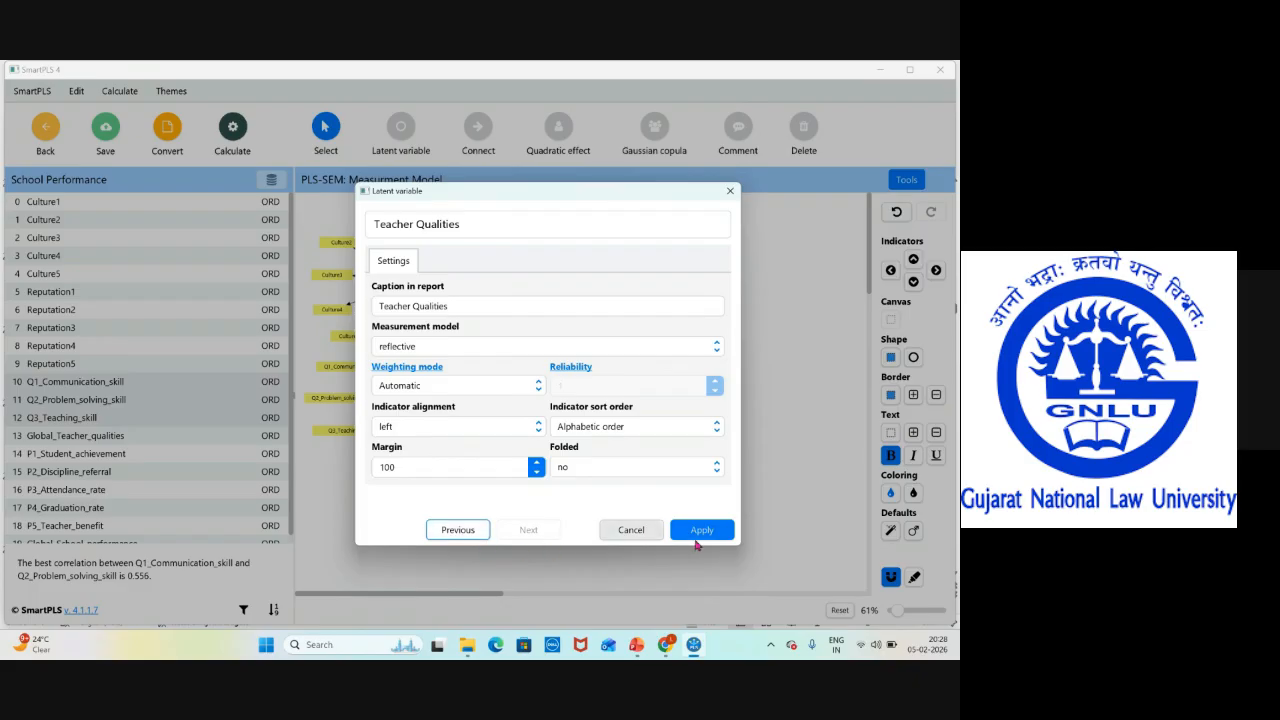
click(459, 306)
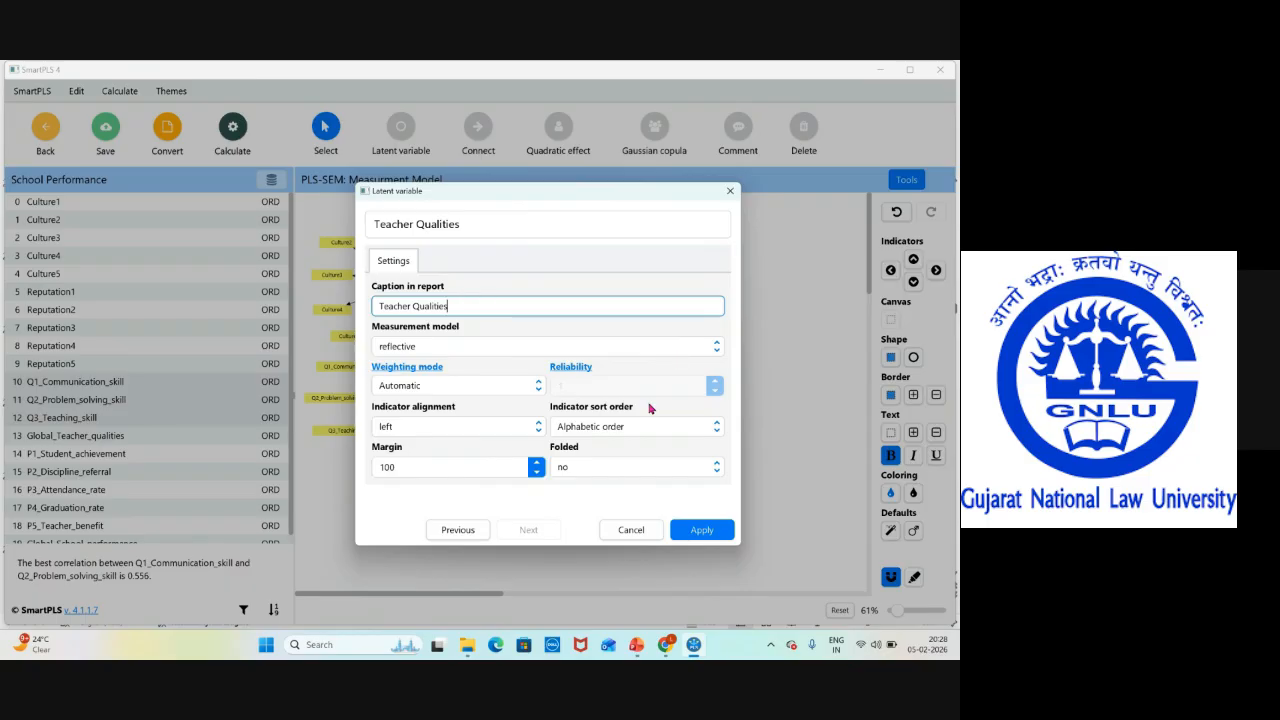
click(695, 530)
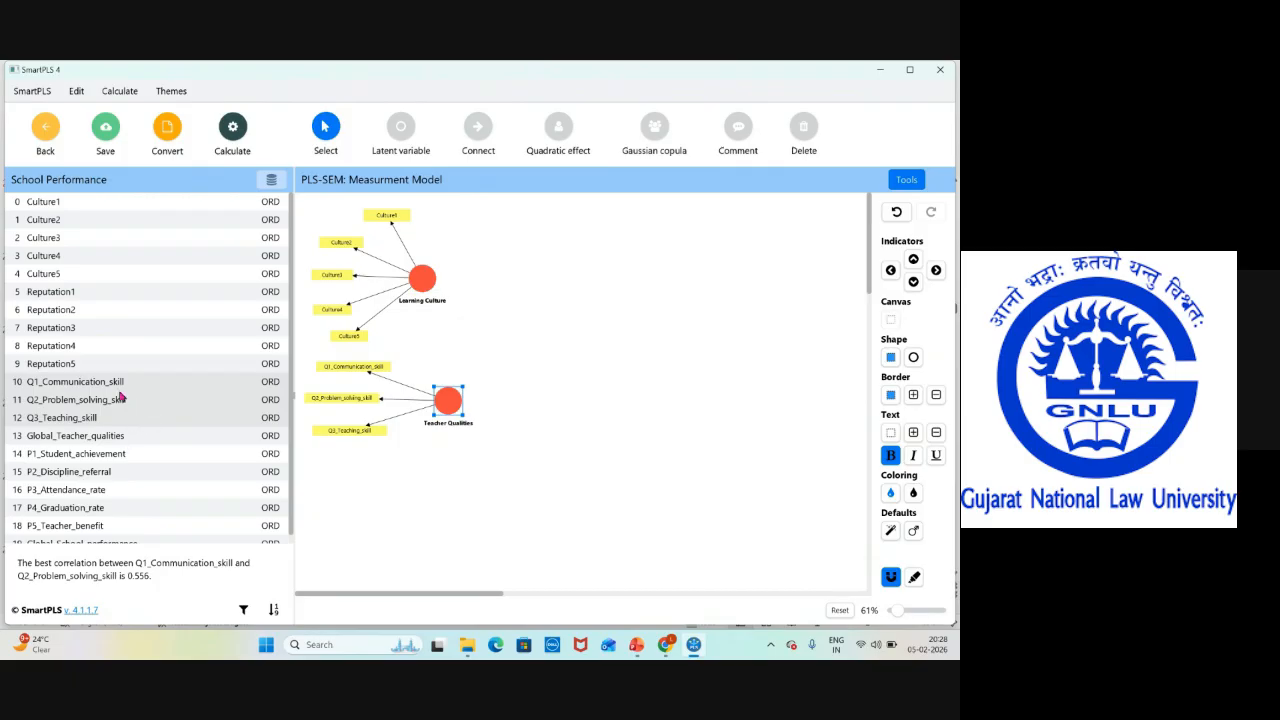
Add a latent variable named School Reputation on the canvas, with Reputation1 through Reputation5 as its indicators
click(58, 294)
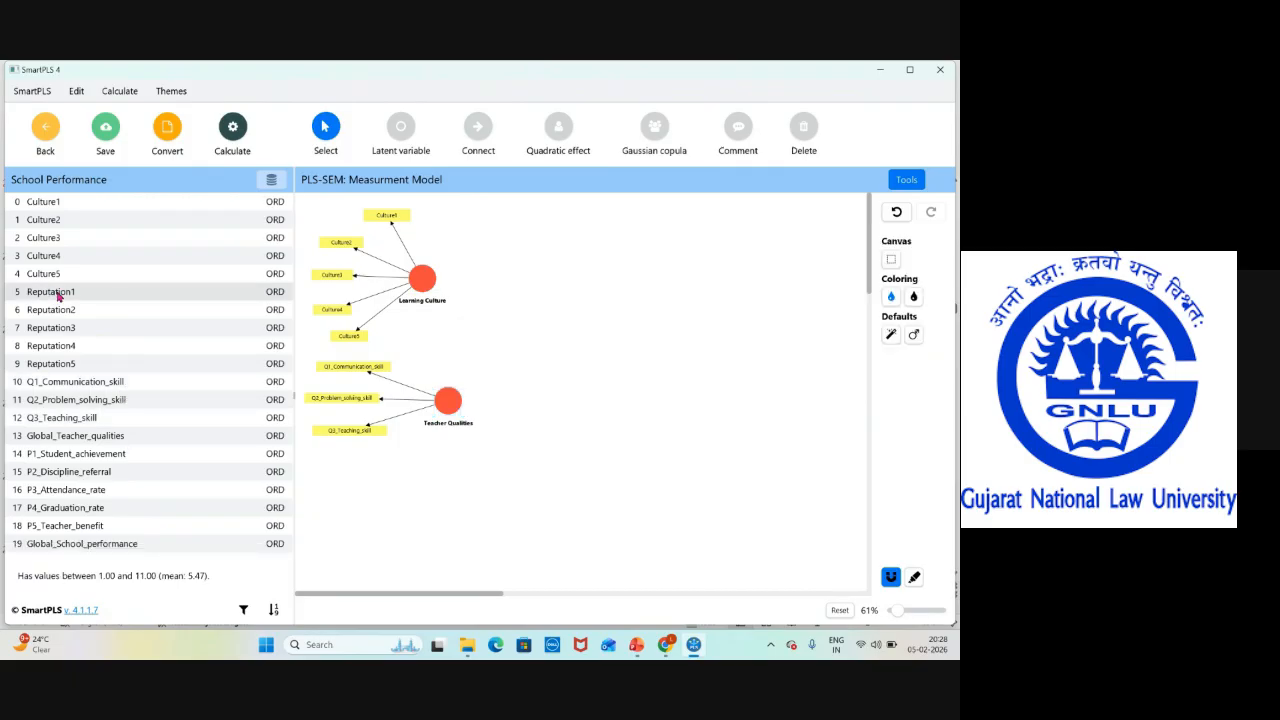
key(shift+Down)
key(shift+Down)
key(shift+Down)
key(shift+Down)
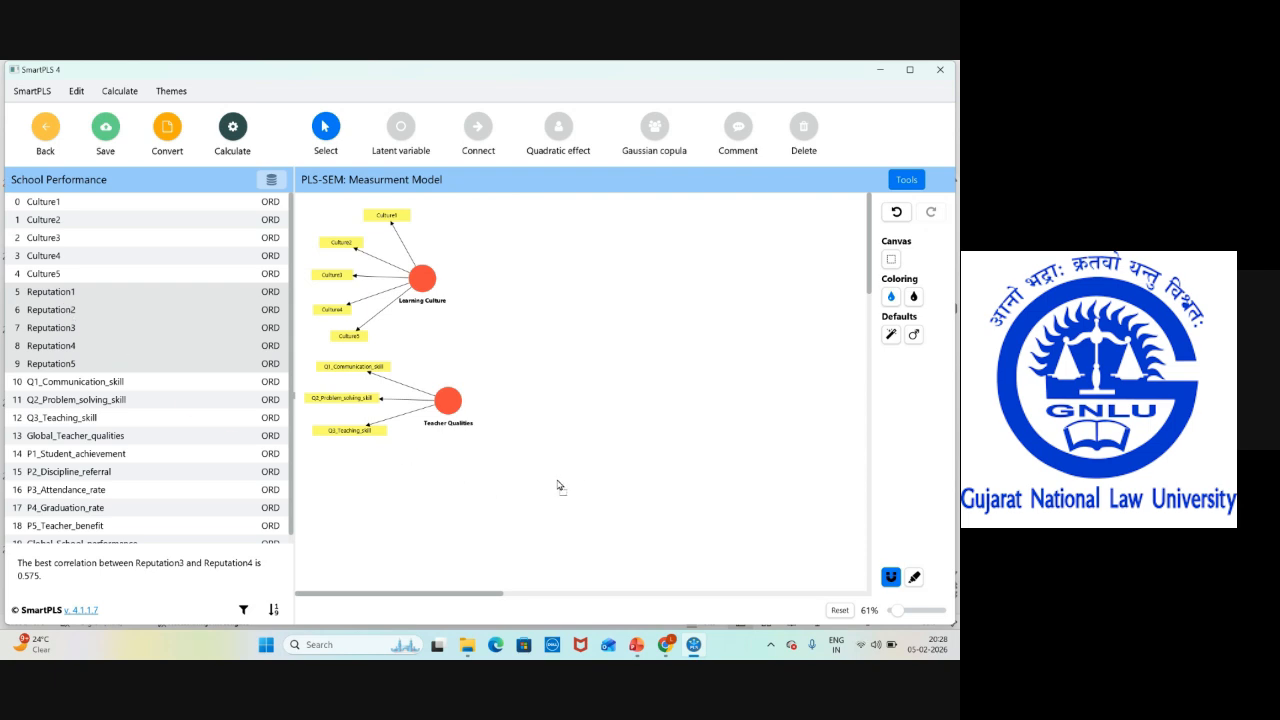
drag(558, 485, 558, 485)
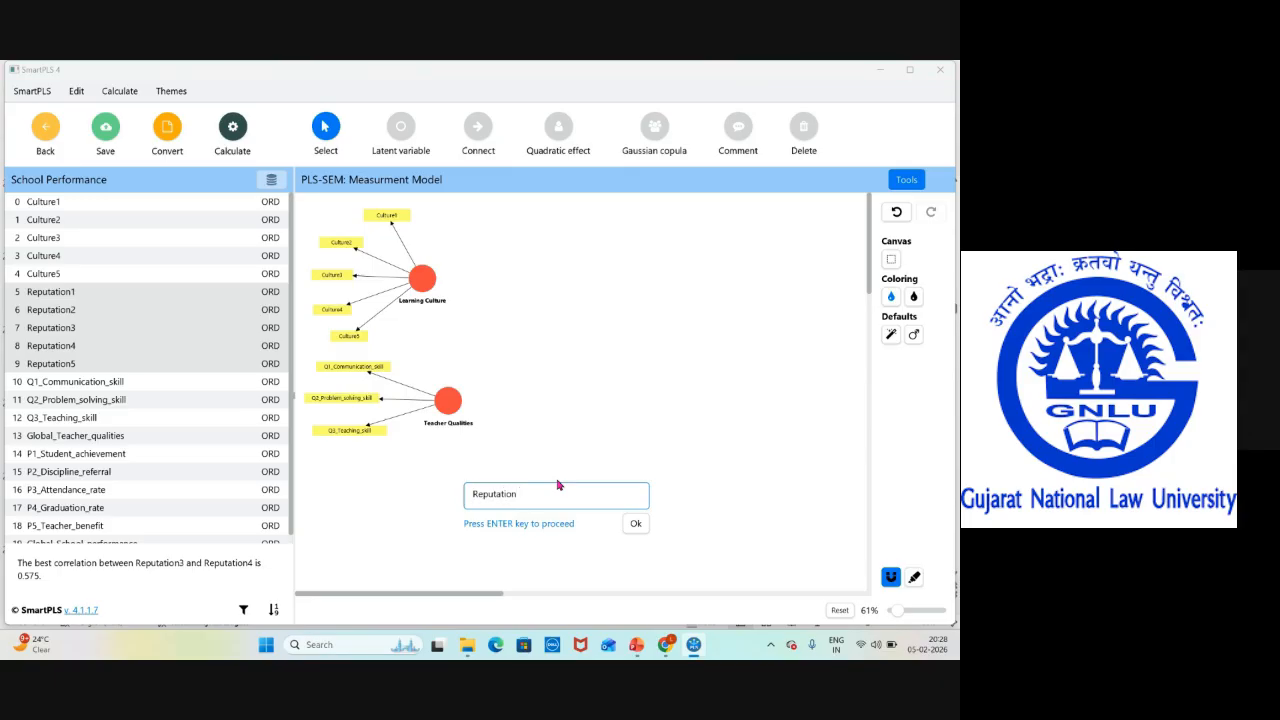
text(School)
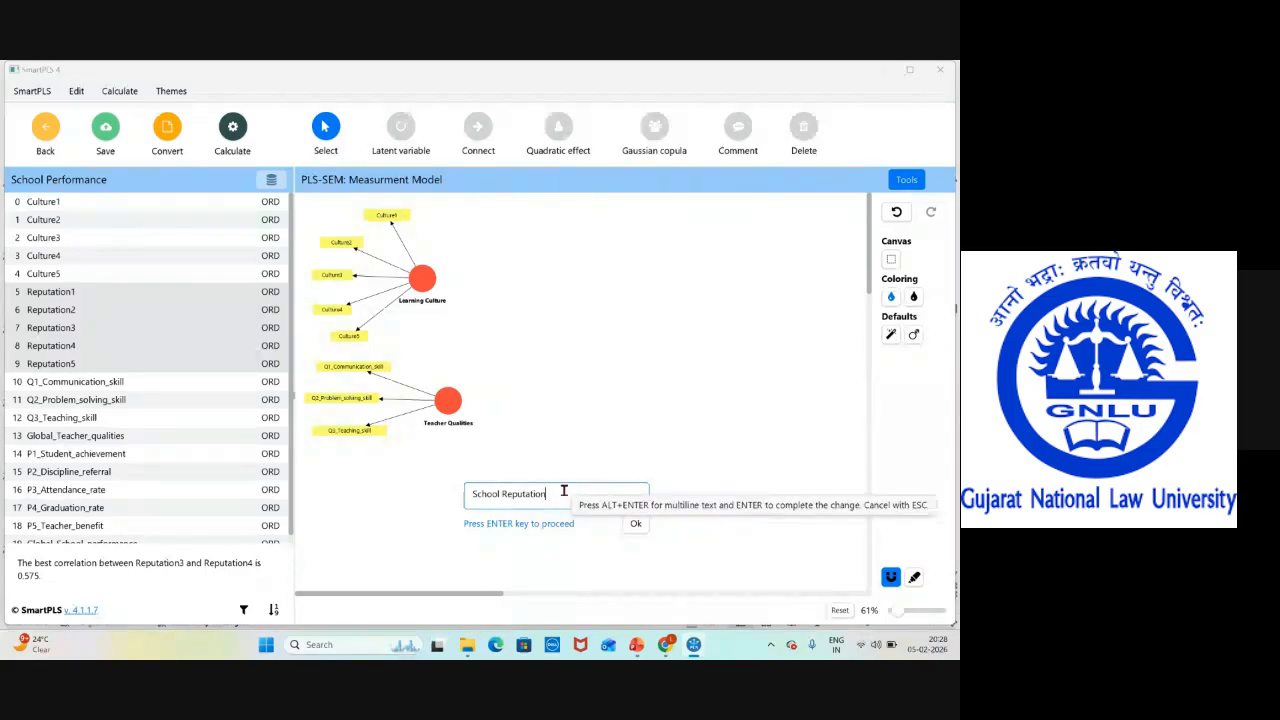
key(Return)
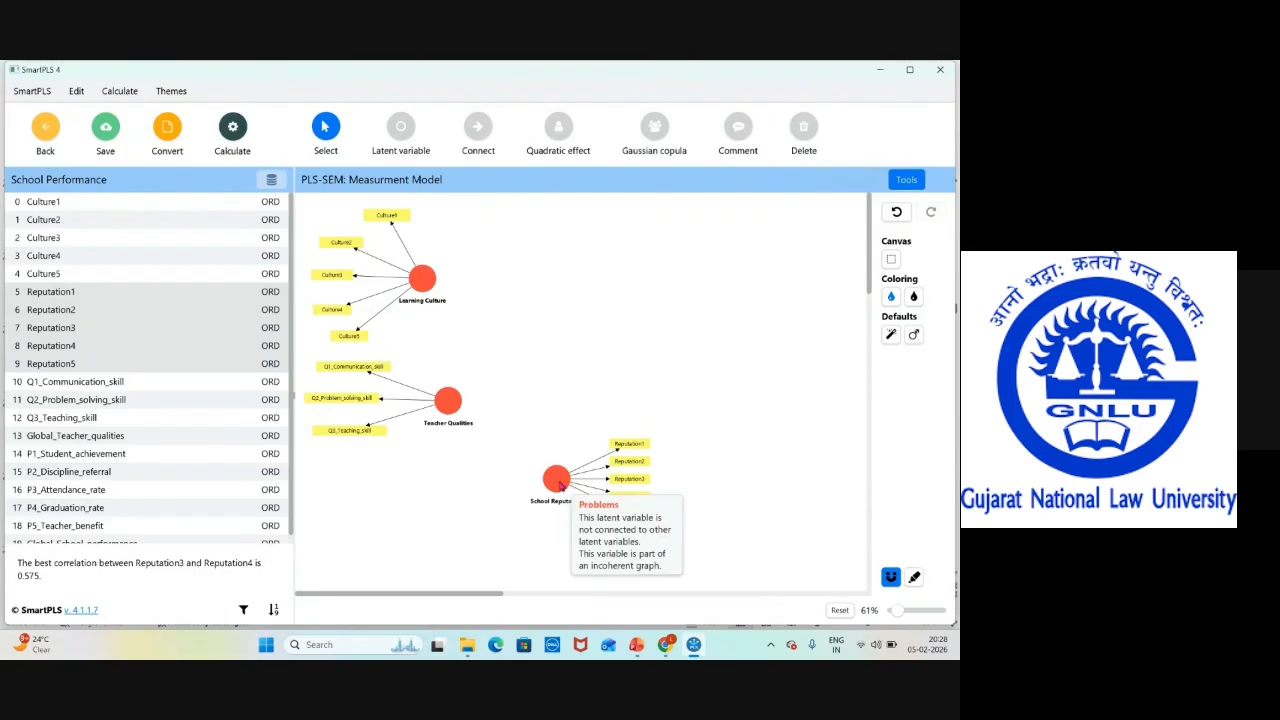
Place School Reputation beneath Teacher Qualities and line up Learning Culture and Teacher Qualities in one vertical column above it
drag(563, 489, 451, 507)
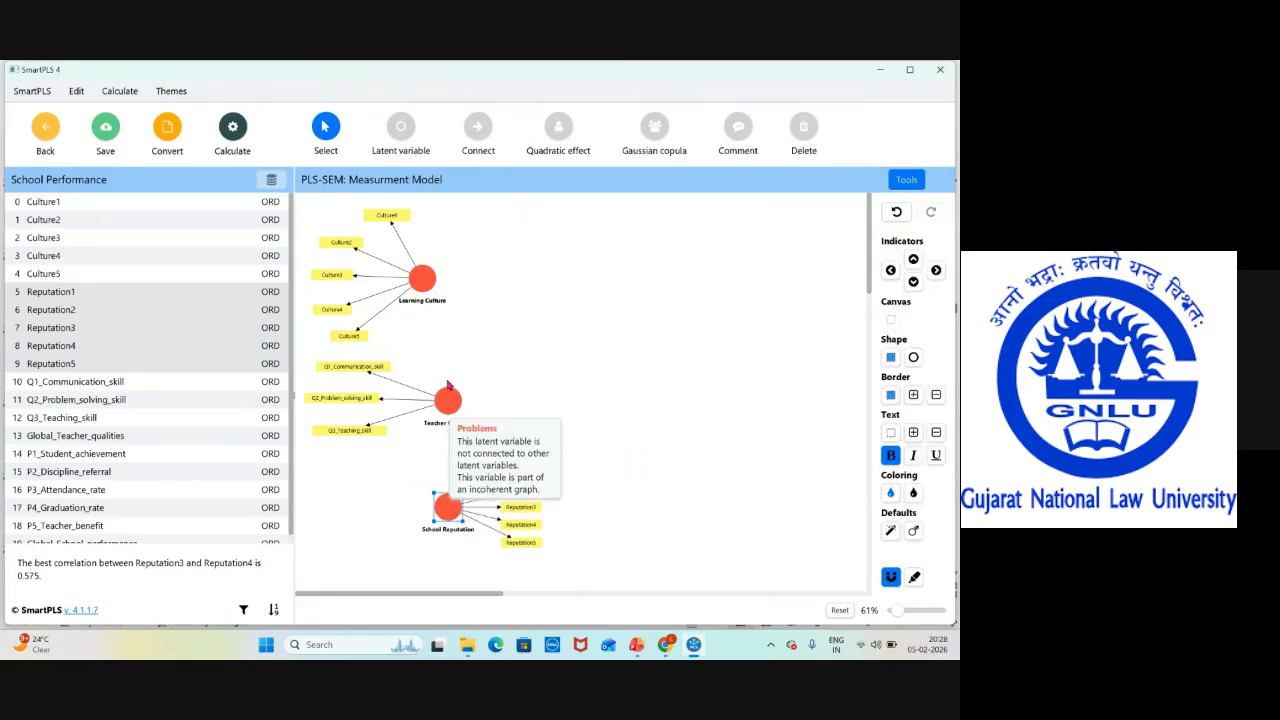
drag(430, 290, 456, 286)
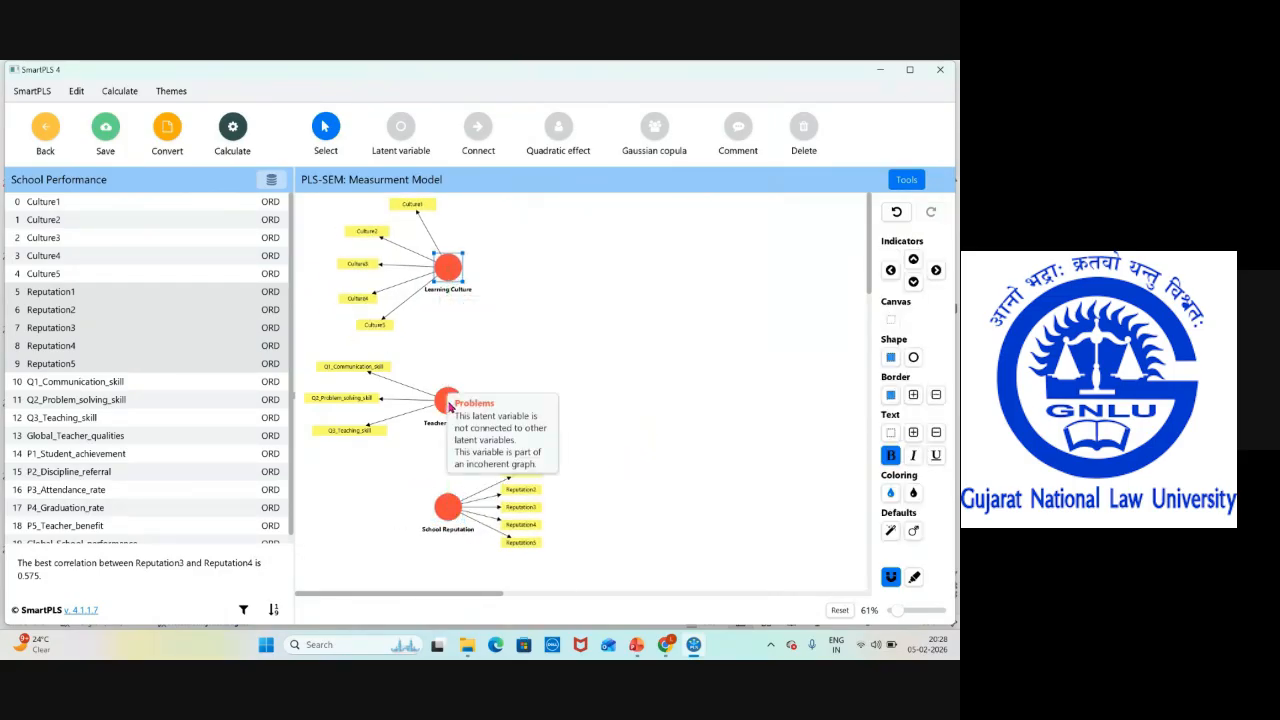
drag(446, 403, 448, 398)
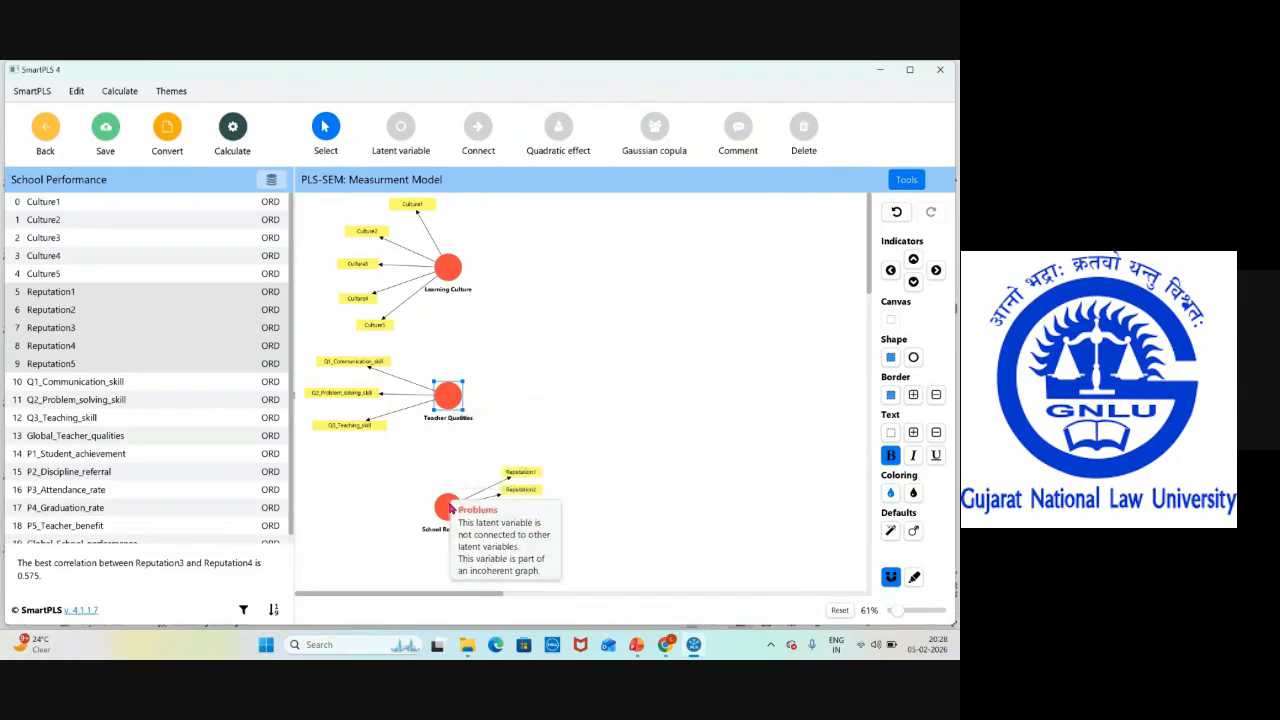
click(447, 510)
mouse_move(447, 512)
mouse_down()
mouse_move(442, 522)
mouse_move(447, 513)
mouse_up()
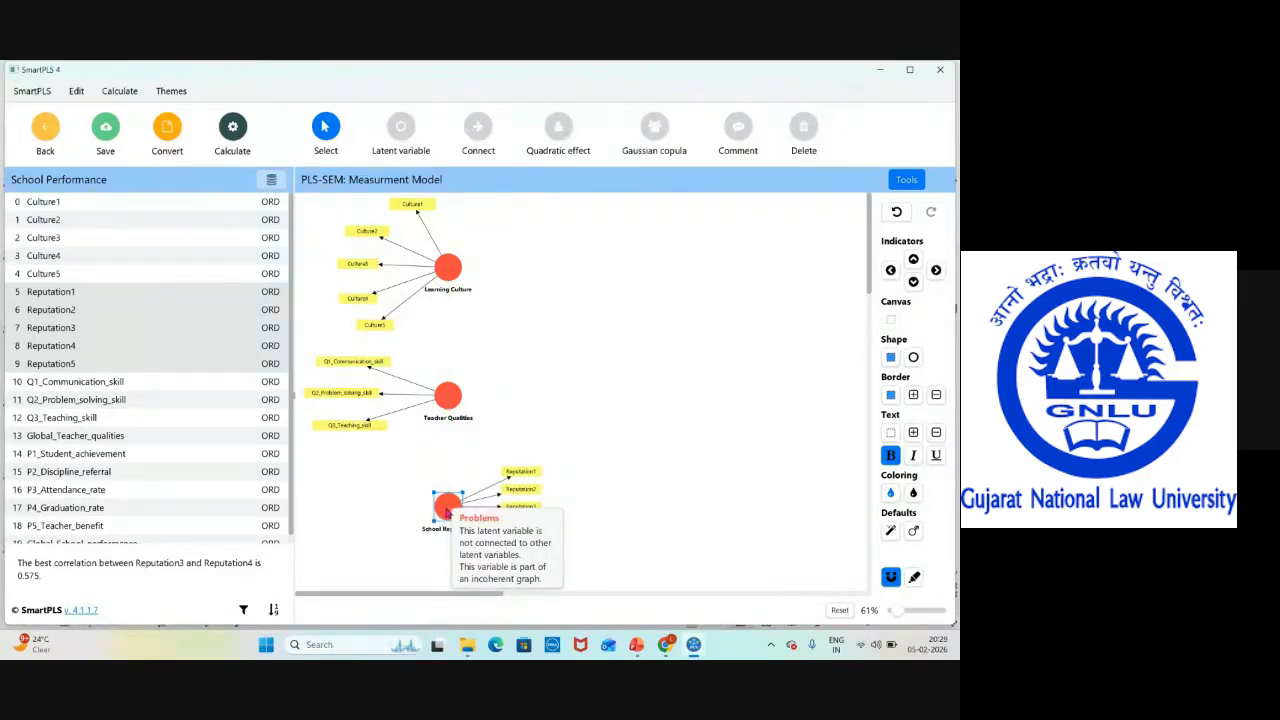
Align the School Reputation indicators to the construct's left side and spread the five of them in an arc
click(891, 271)
drag(364, 477, 342, 491)
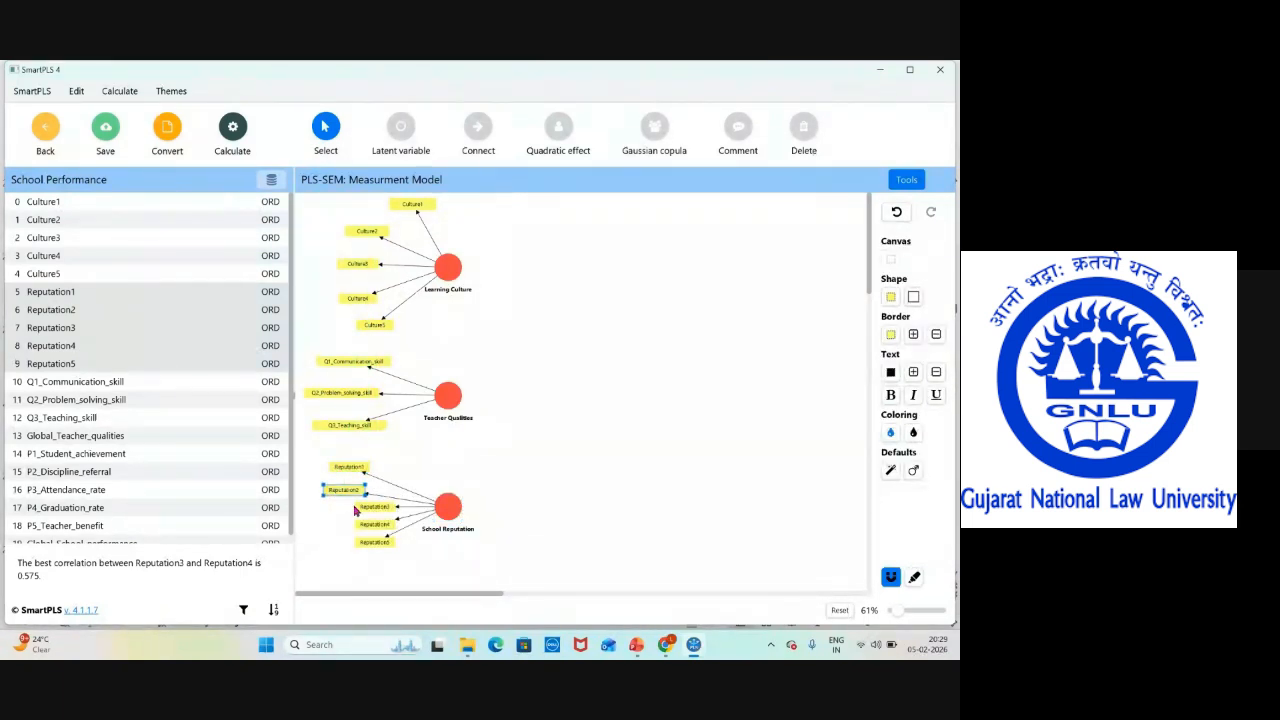
drag(371, 542, 345, 539)
drag(350, 514, 348, 518)
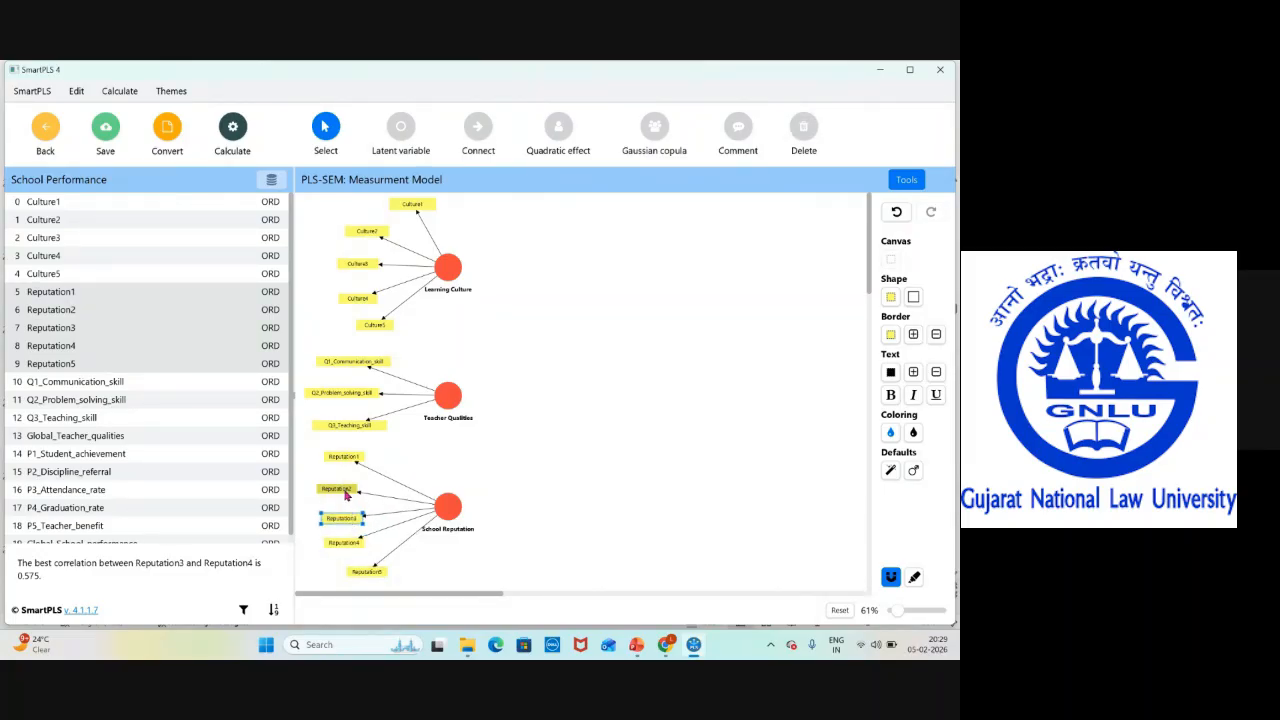
click(345, 490)
drag(348, 458, 341, 464)
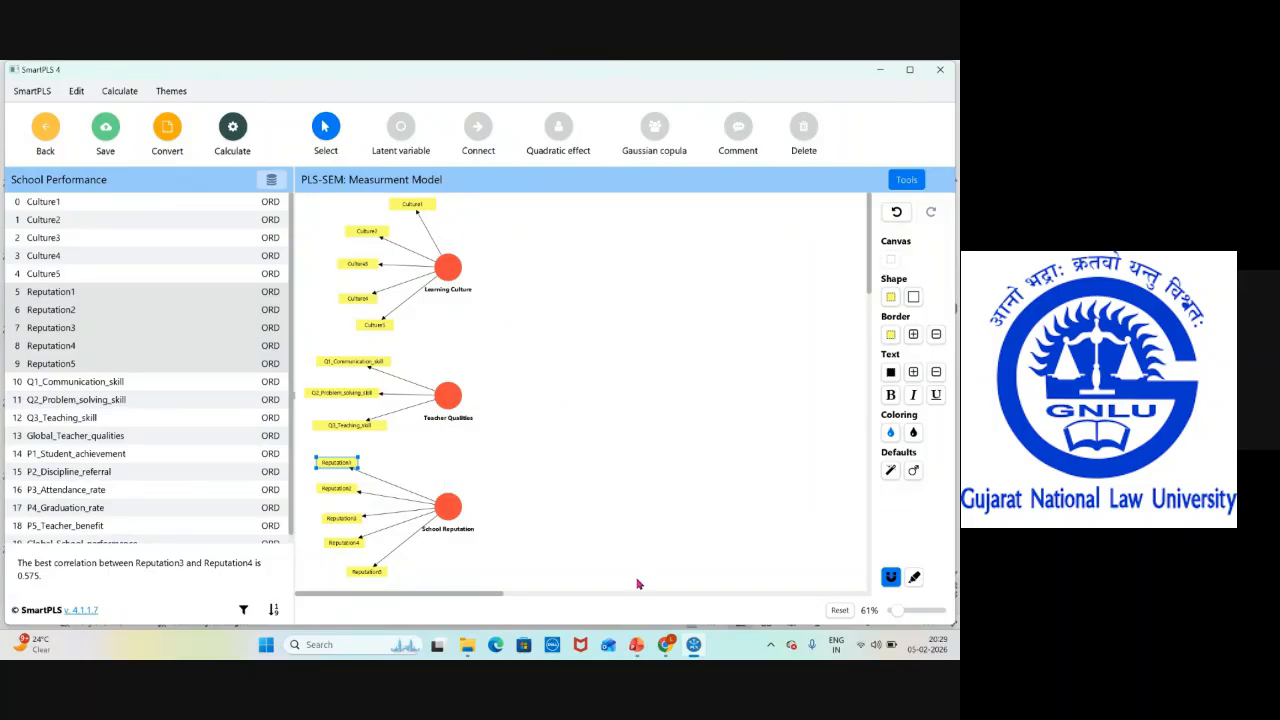
Consult the case study slide in PowerPoint, return to SmartPLS and adjust the spacing of the three constructs in their column
click(636, 644)
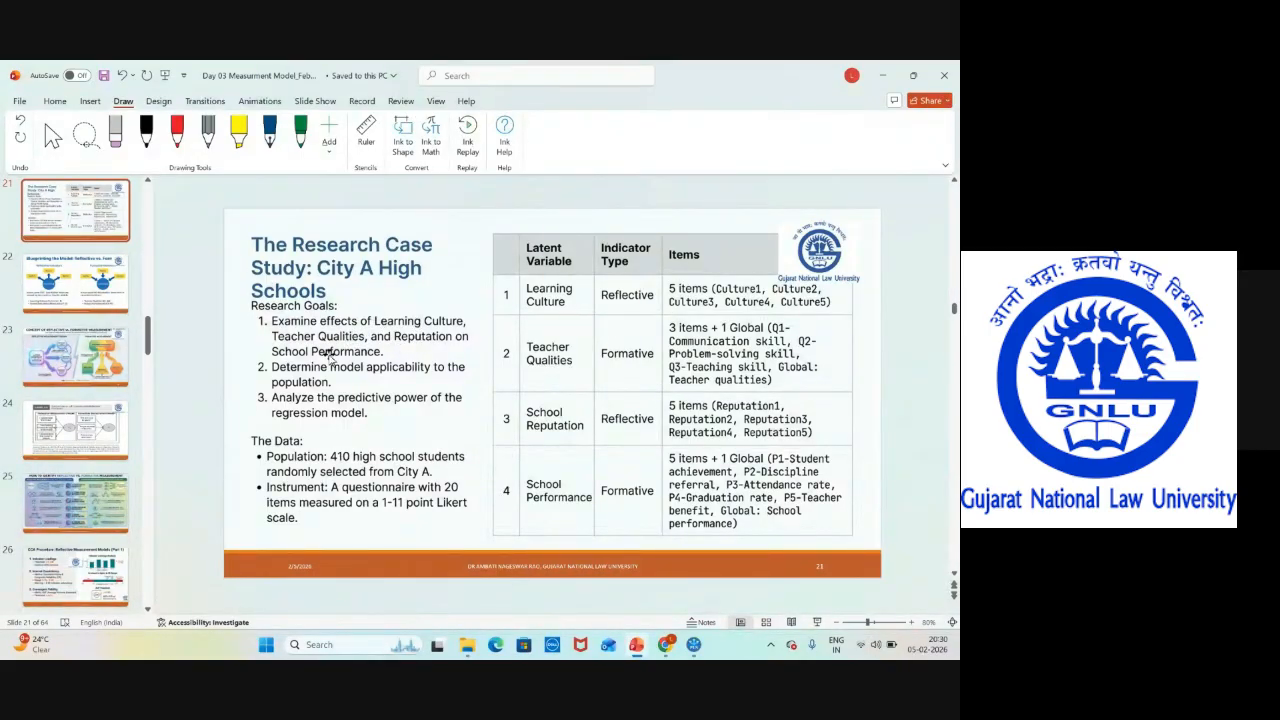
click(692, 646)
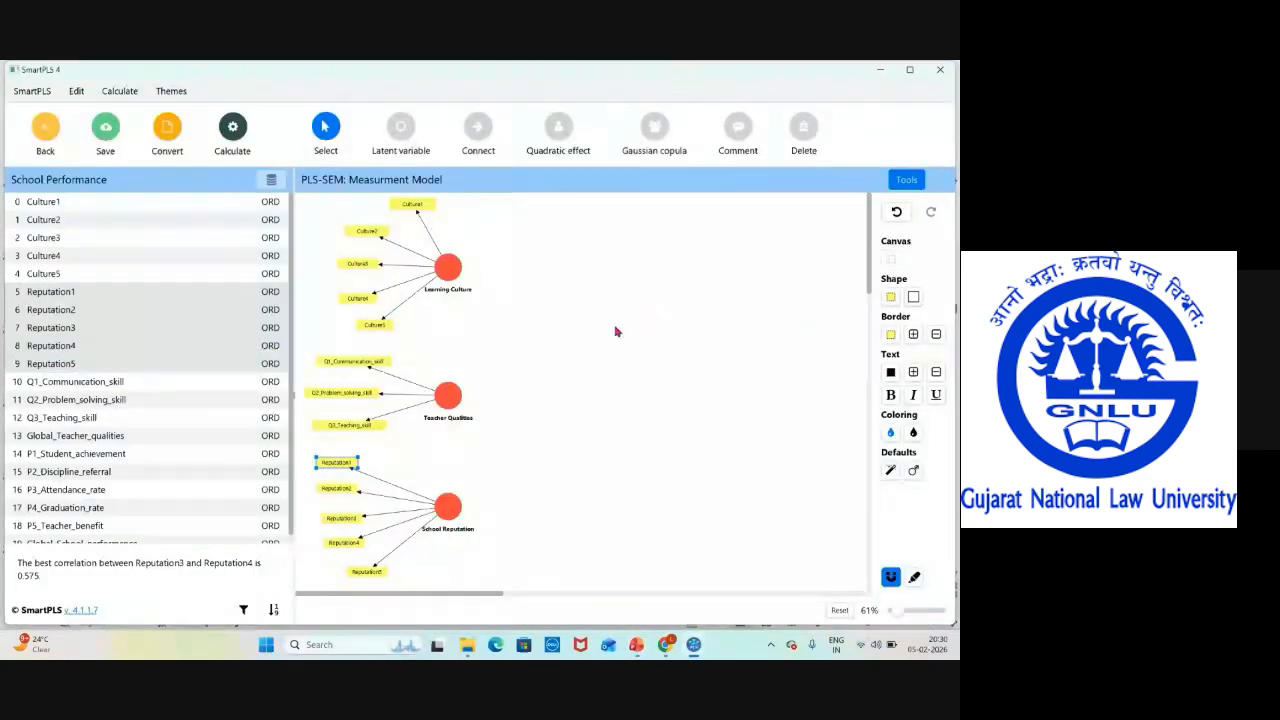
drag(461, 404, 457, 413)
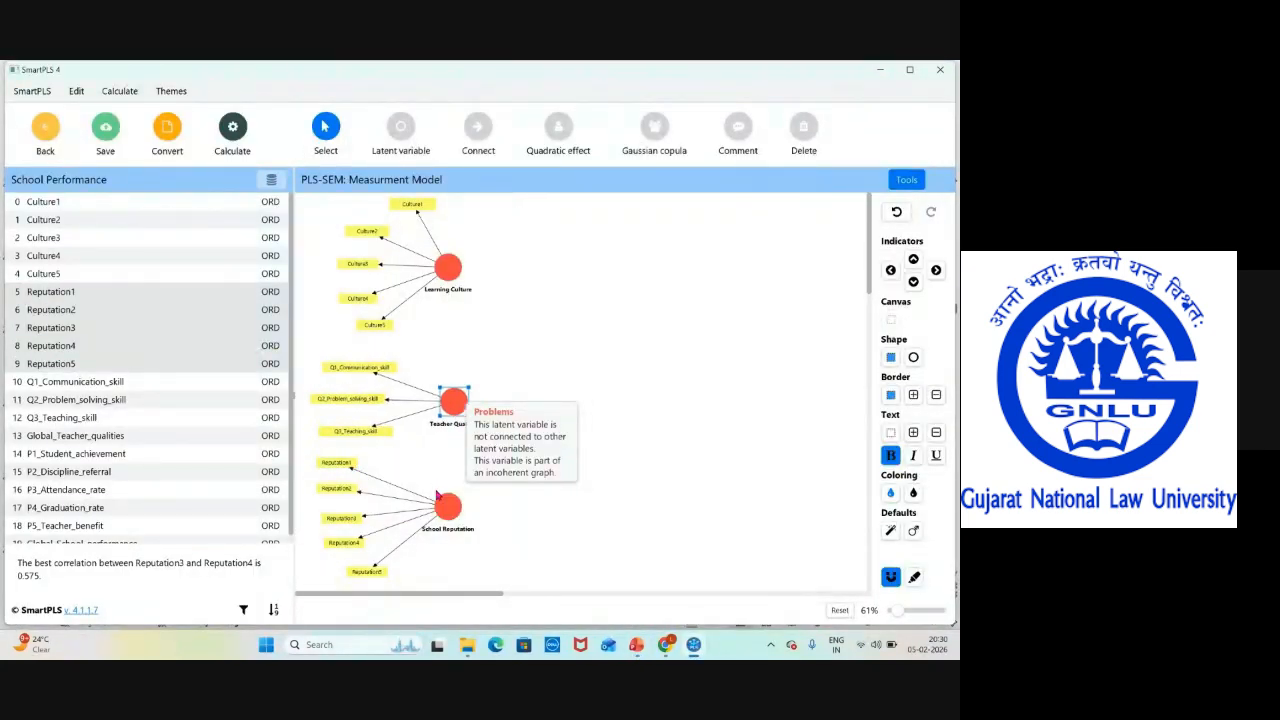
drag(449, 510, 460, 513)
drag(457, 406, 469, 409)
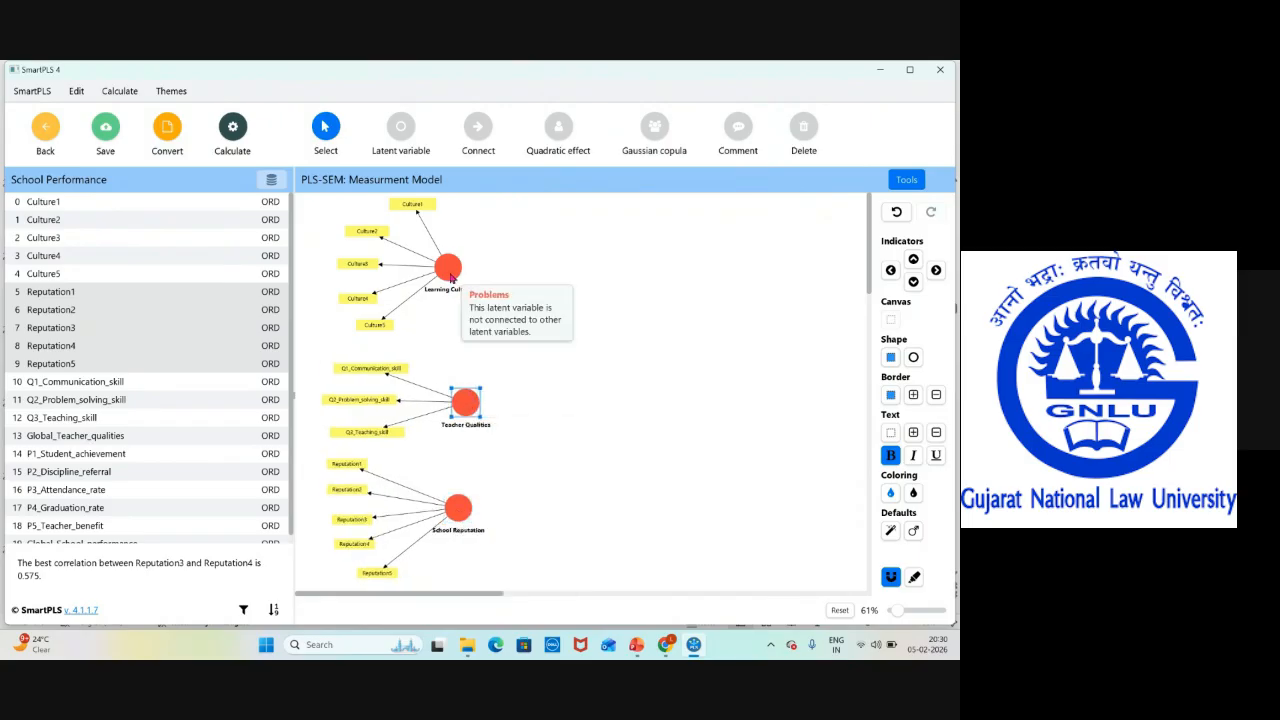
drag(452, 277, 447, 292)
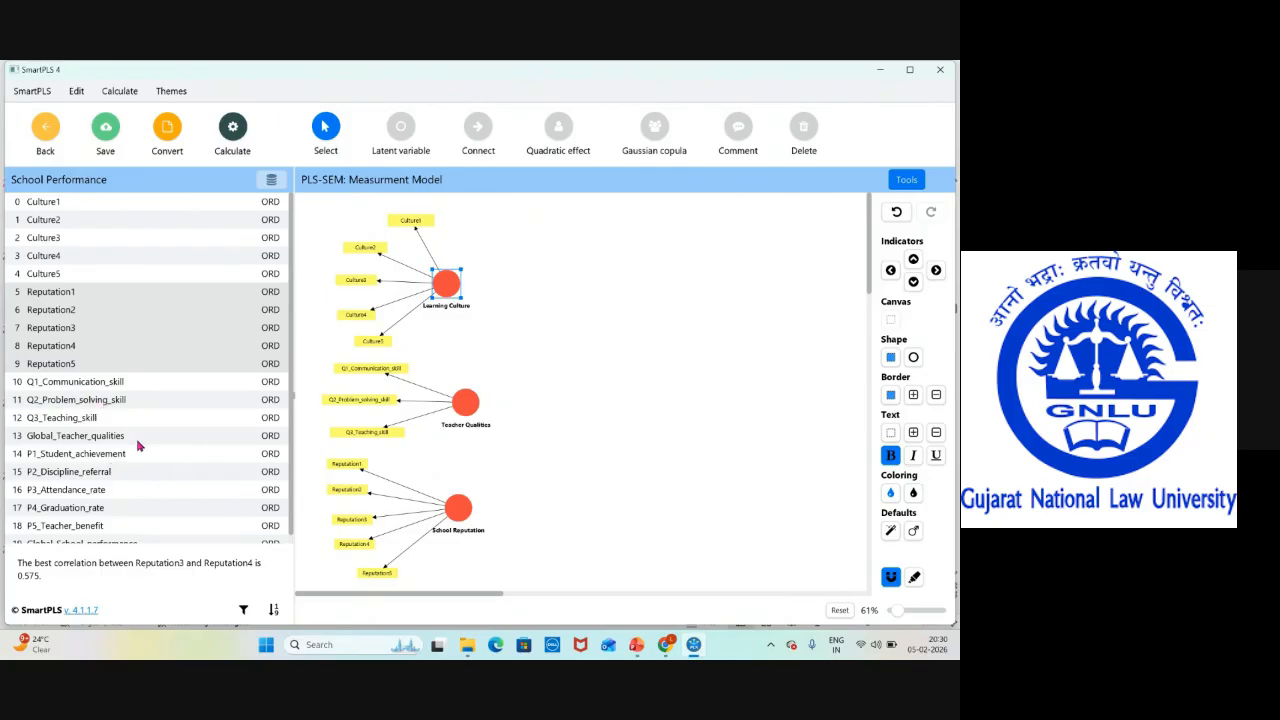
Add a latent variable named School Performance across from the three constructs, with indicators P1_Student_achievement through P5_Teacher_benefit
scroll(147, 443, down, 1)
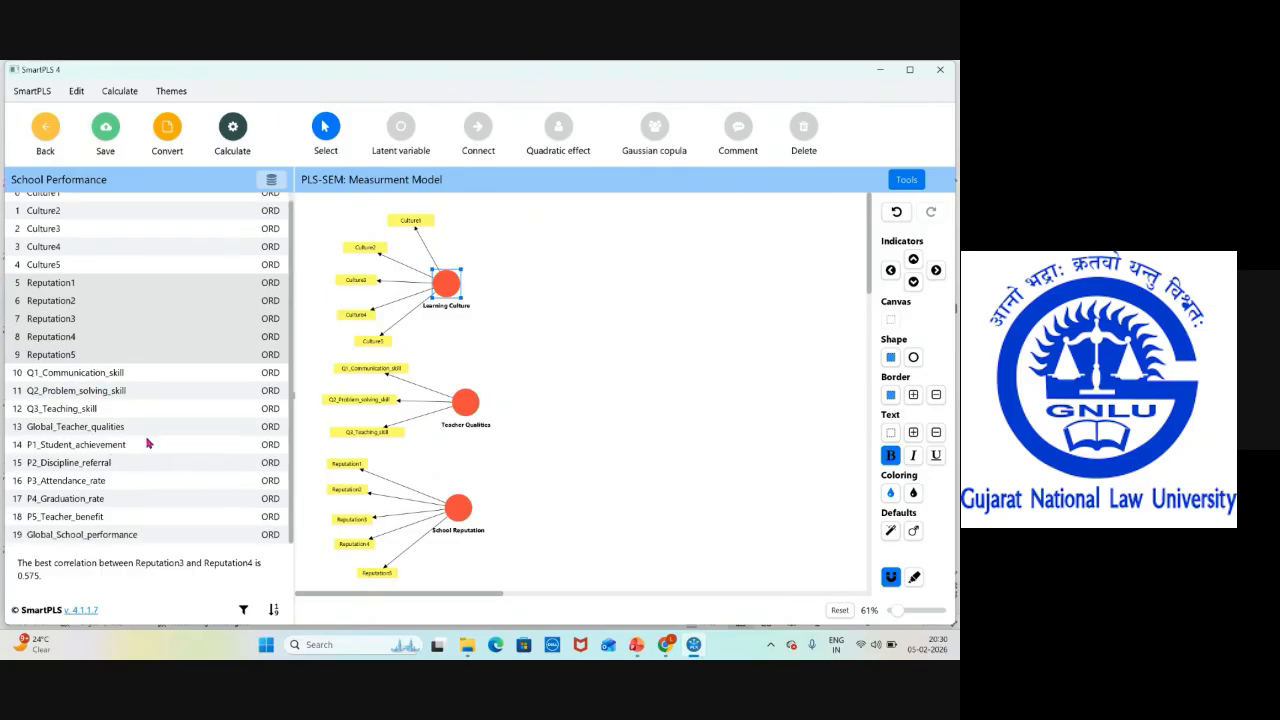
click(77, 450)
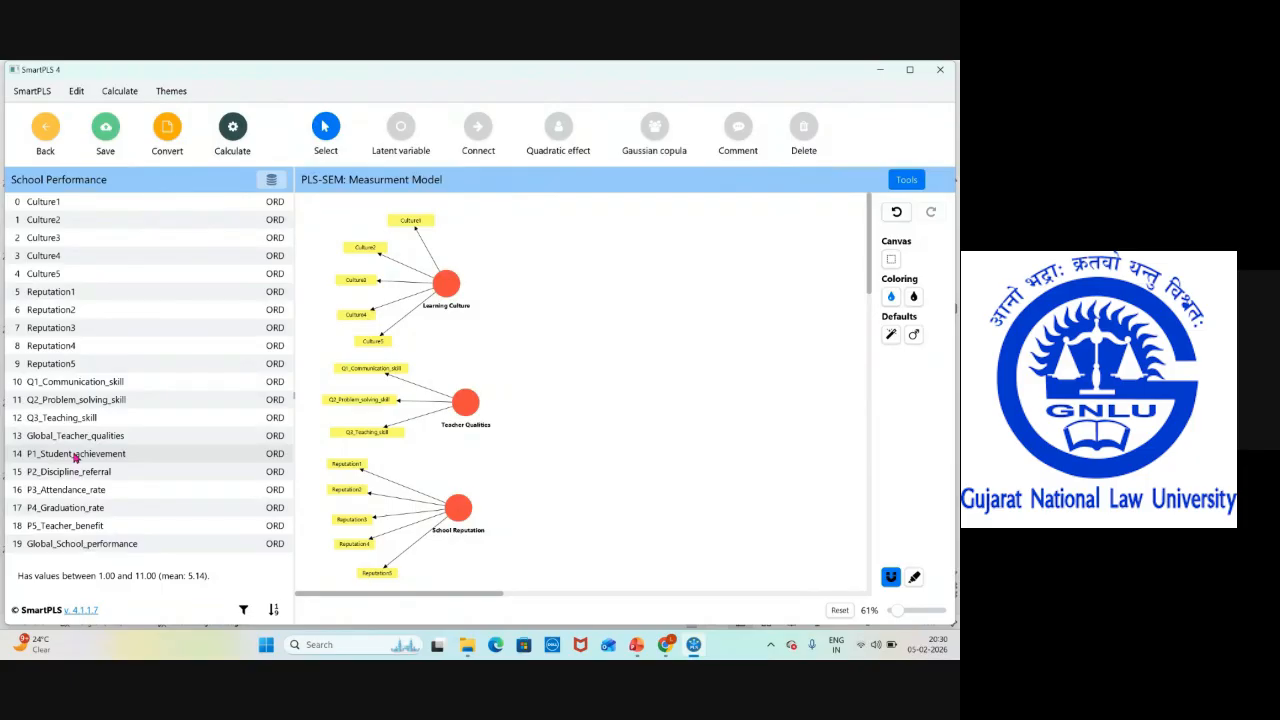
key(shift+Down)
key(shift+Down)
key(shift+Down)
key(shift+Down)
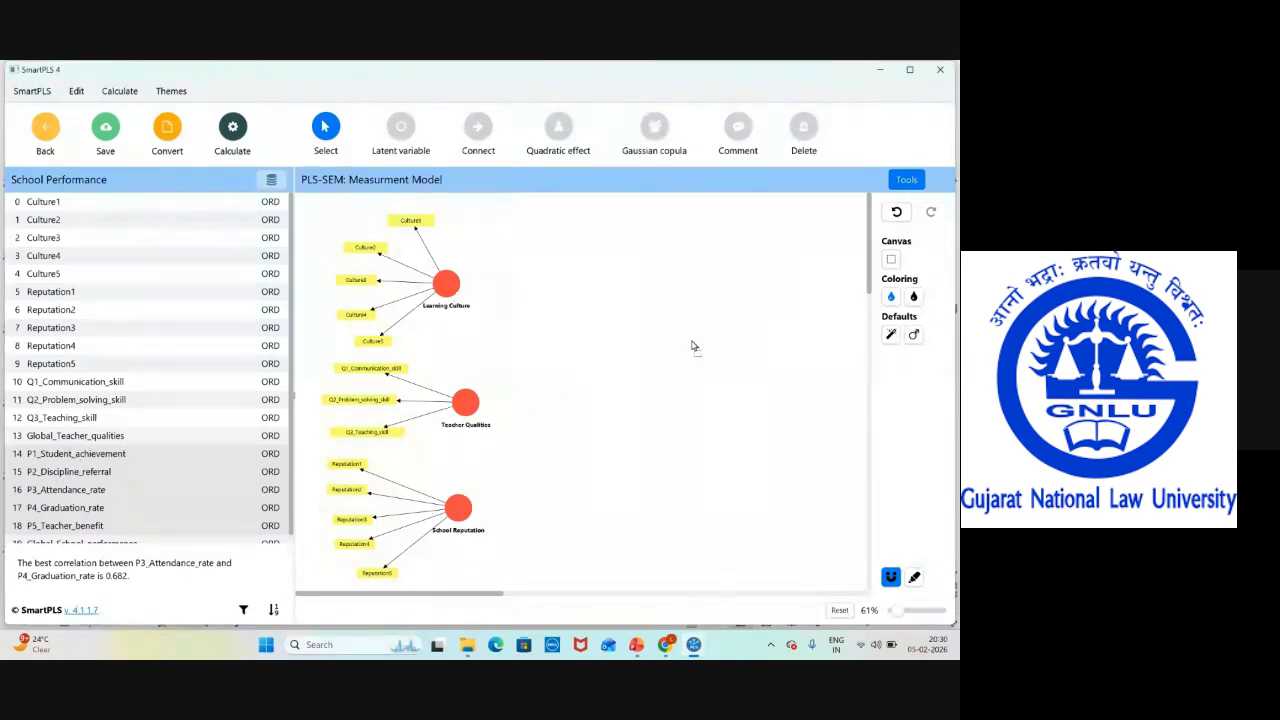
text(Alpha)
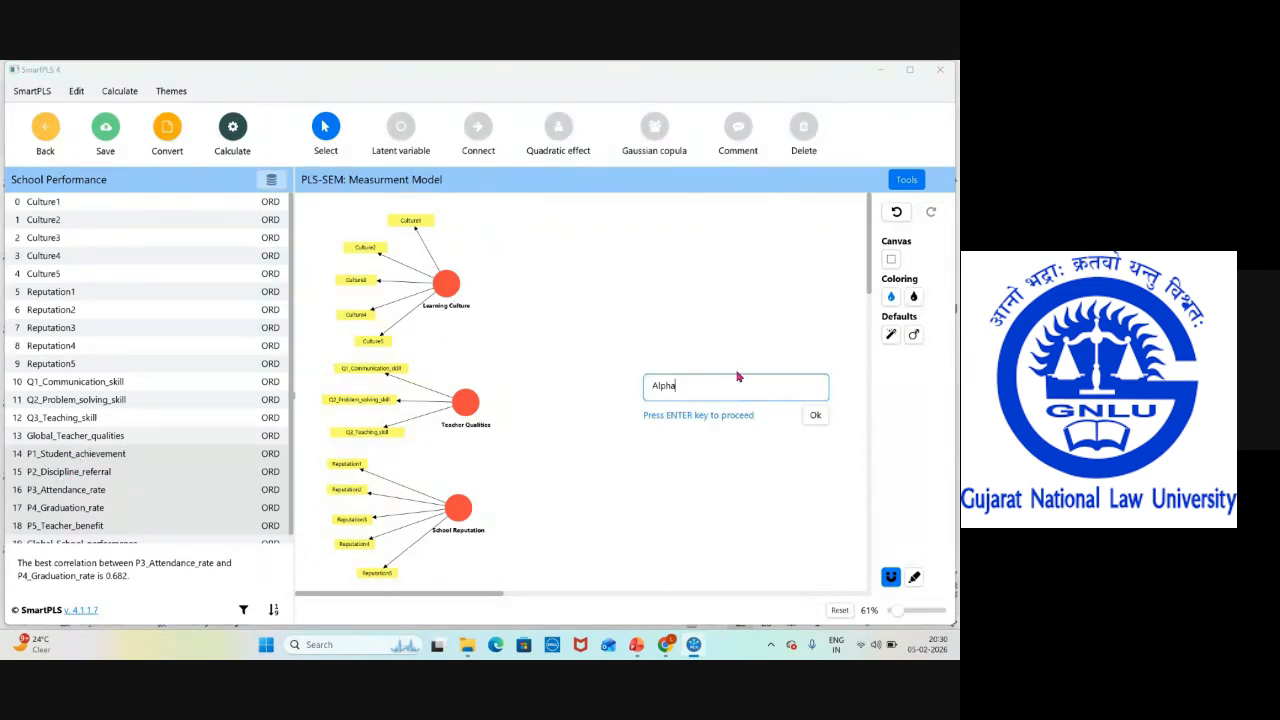
key(BackSpace)
key(Return)
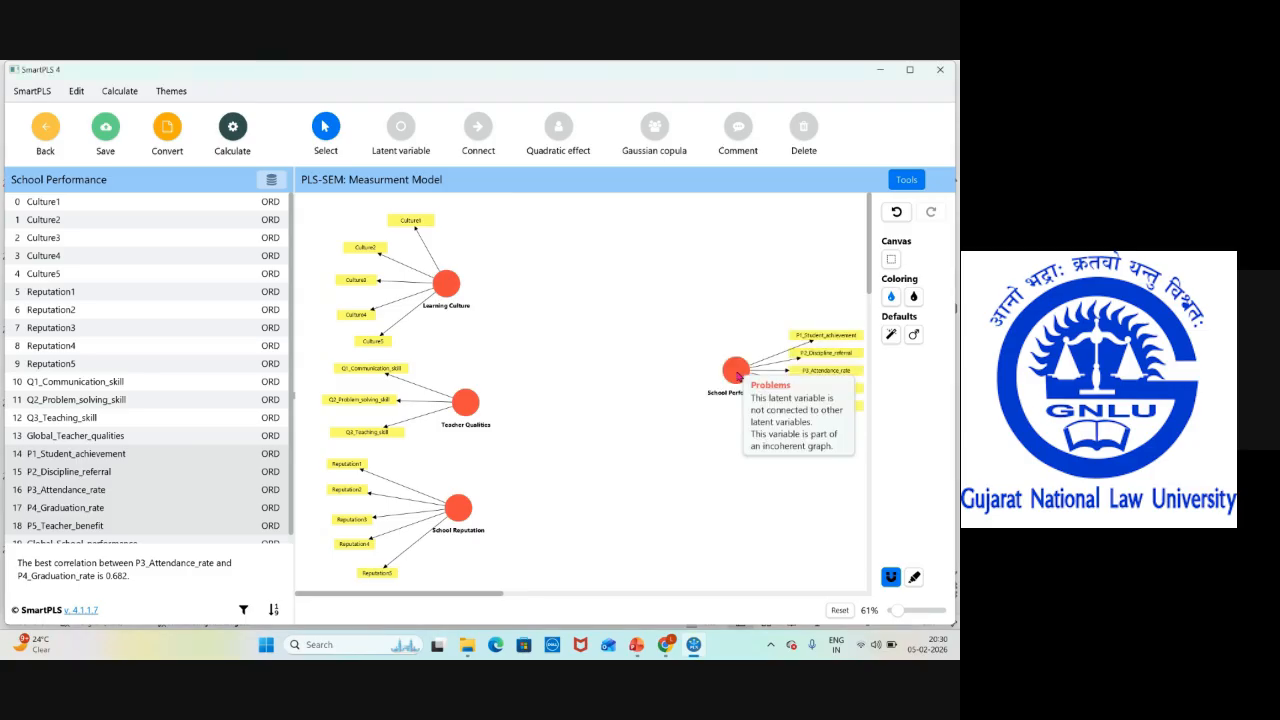
Place School Performance level with Teacher Qualities and spread its five indicators in an arc on the construct's right side
drag(744, 371, 716, 414)
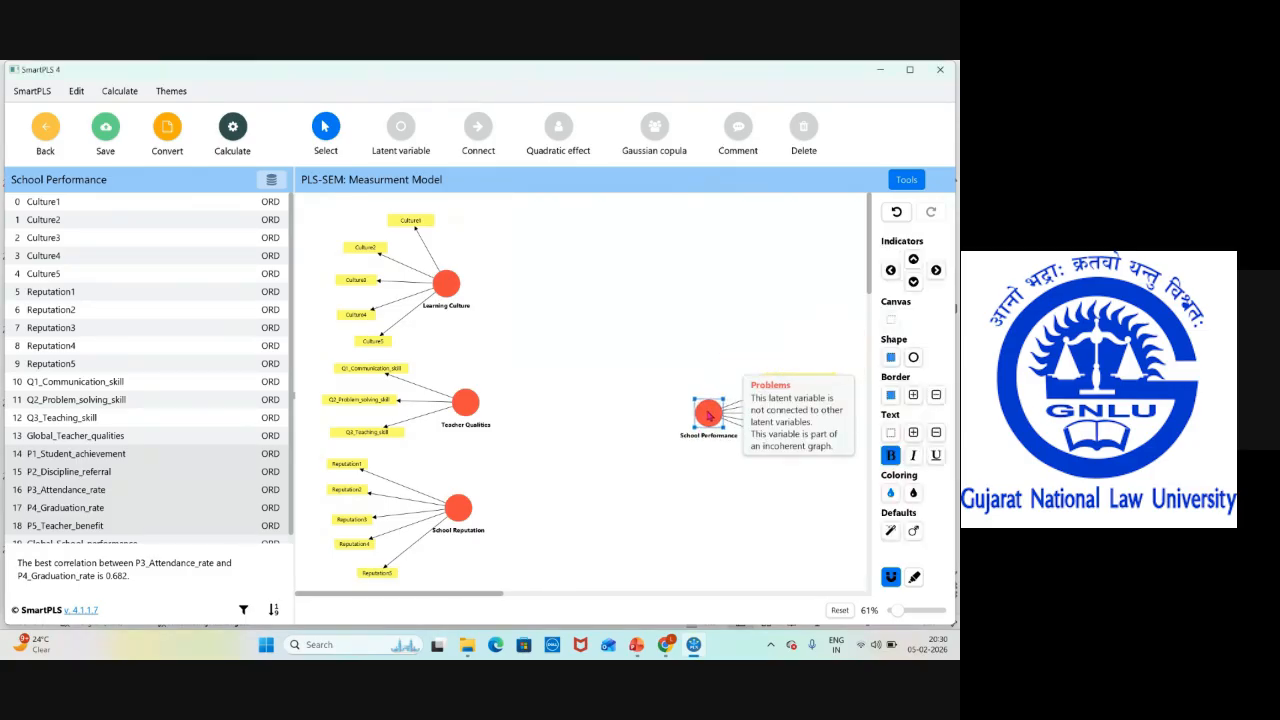
drag(810, 378, 811, 338)
drag(805, 398, 823, 383)
drag(798, 450, 829, 457)
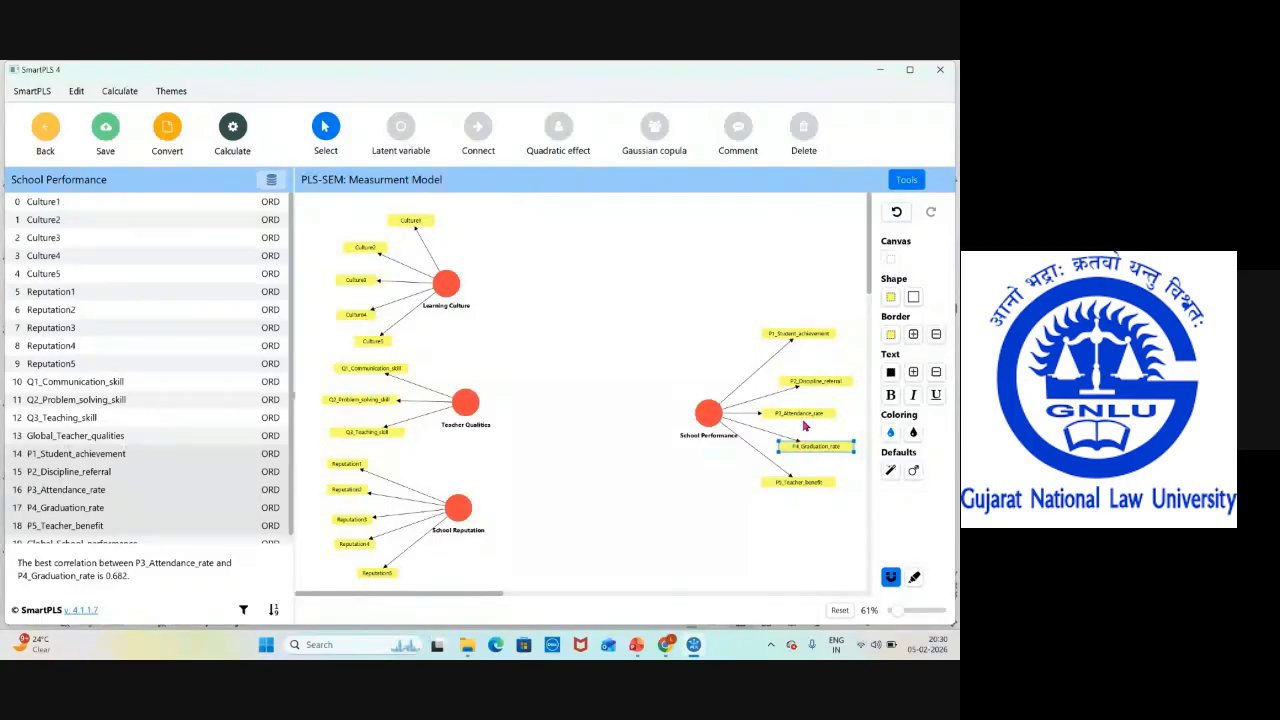
drag(803, 416, 817, 376)
click(704, 418)
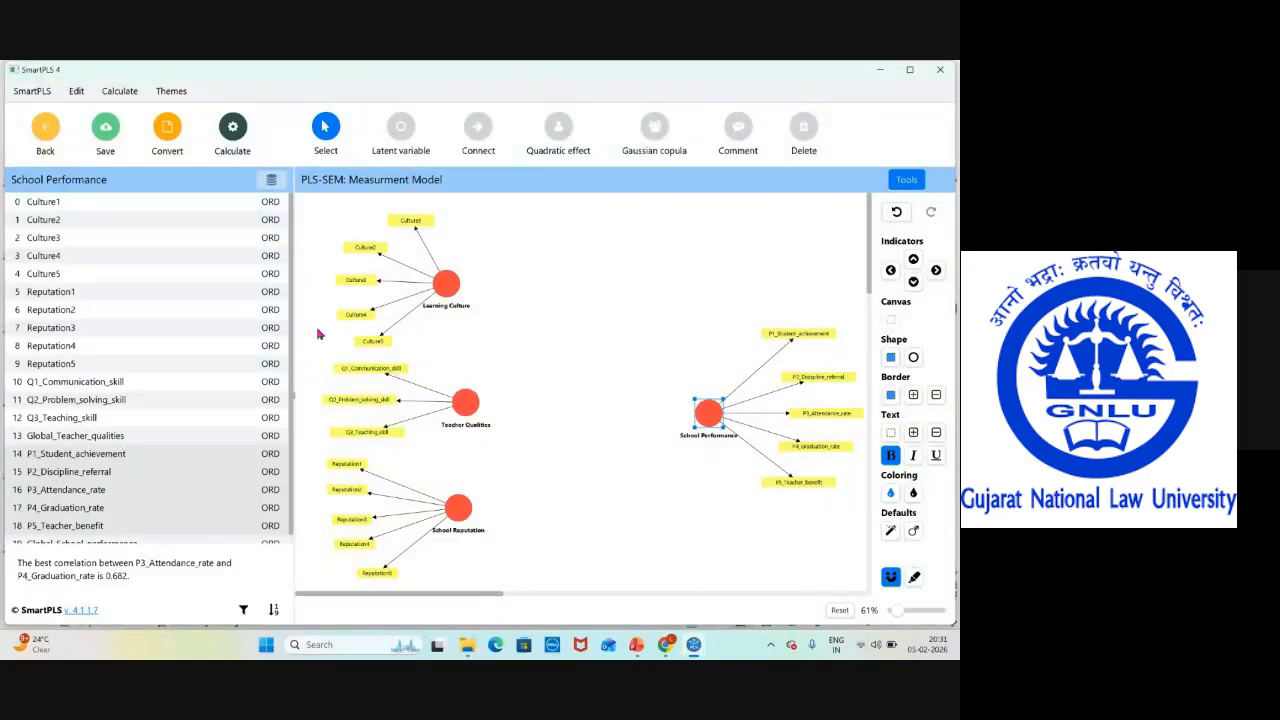
mouse_move(458, 280)
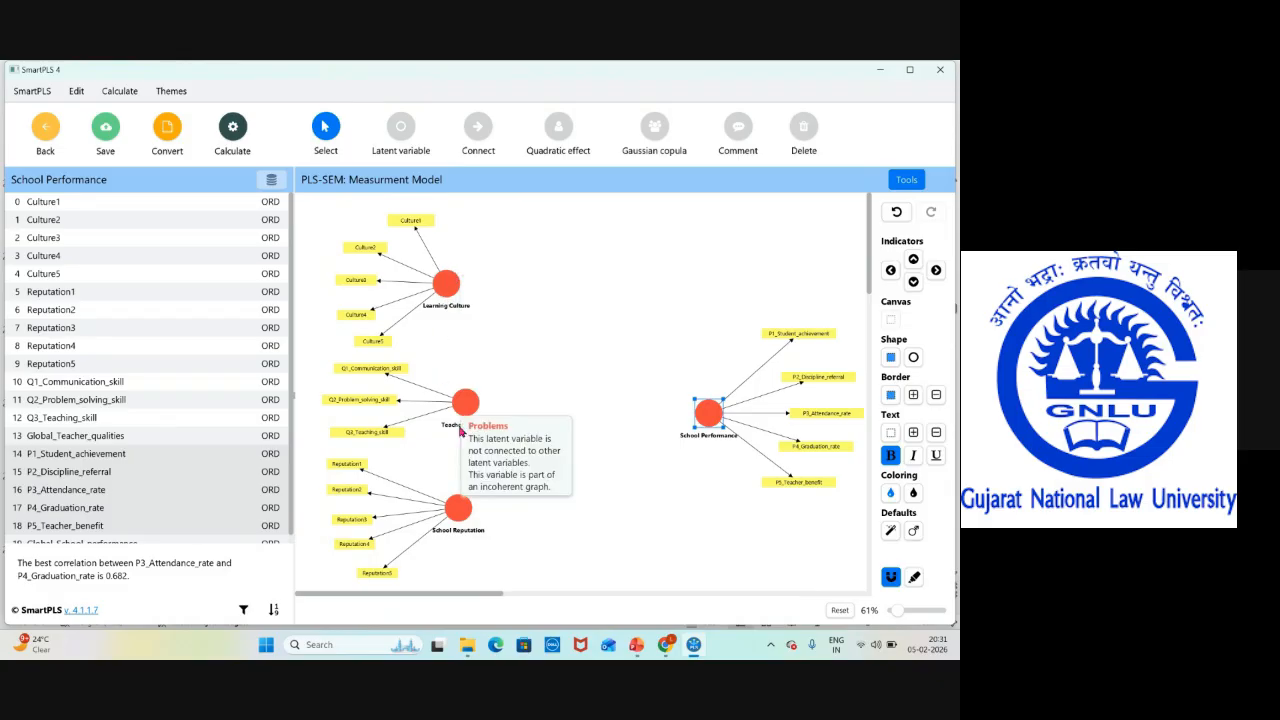
mouse_move(470, 507)
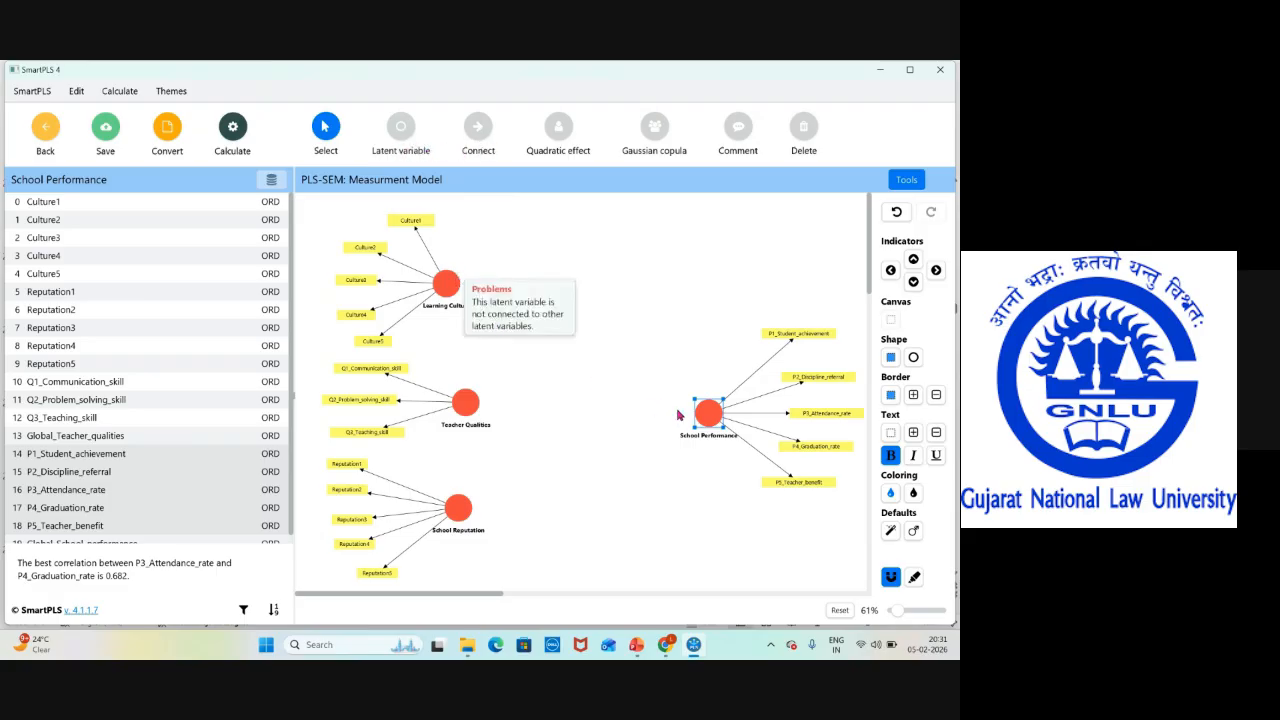
Draw a structural path from Learning Culture to School Performance
mouse_move(714, 430)
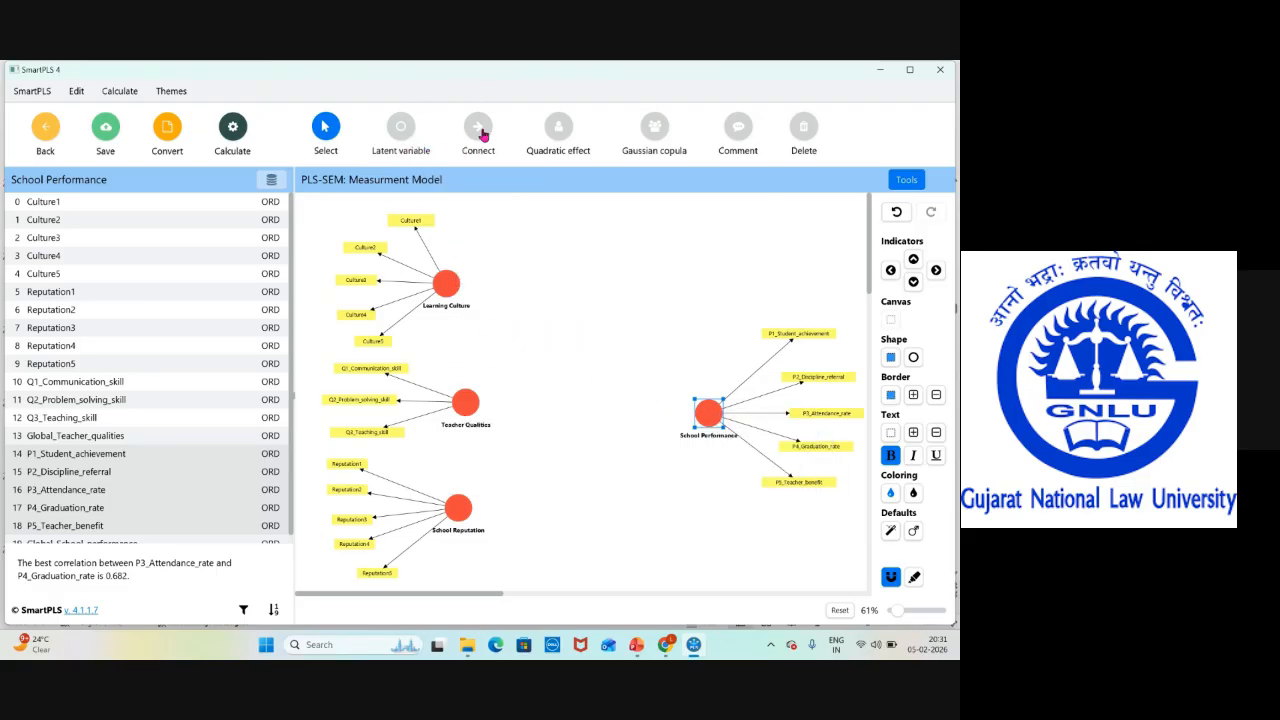
click(480, 133)
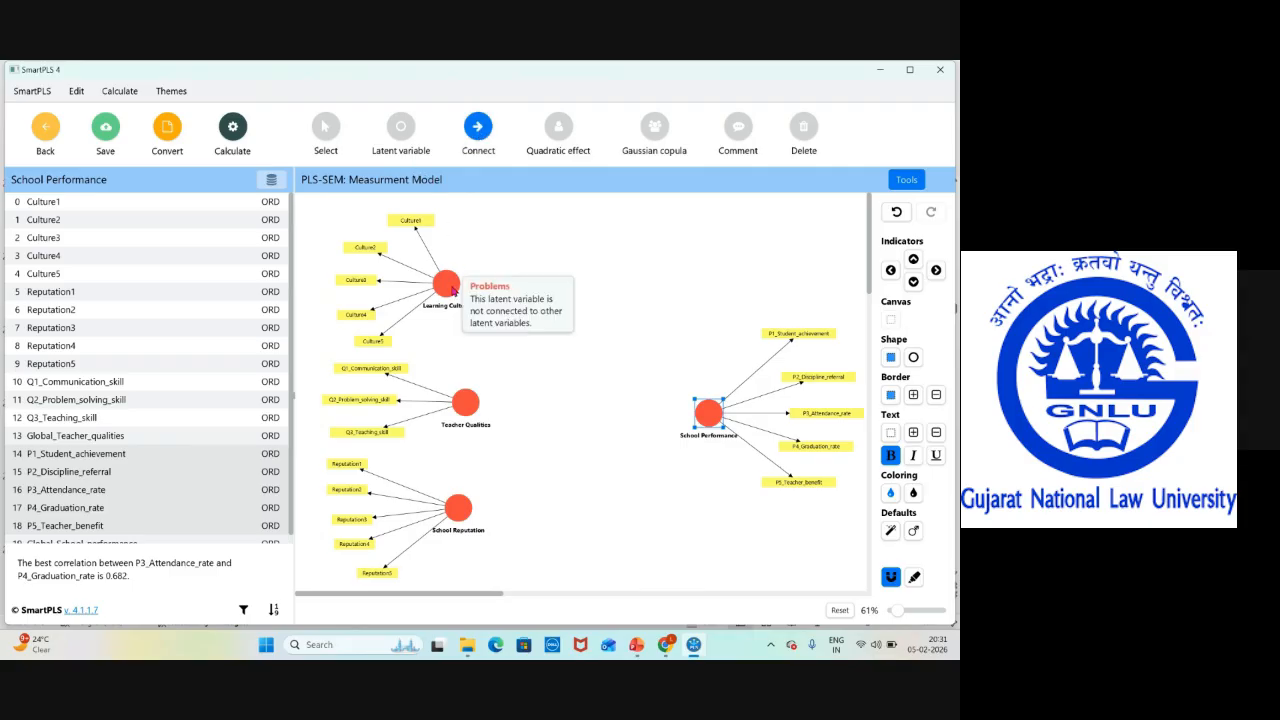
click(453, 290)
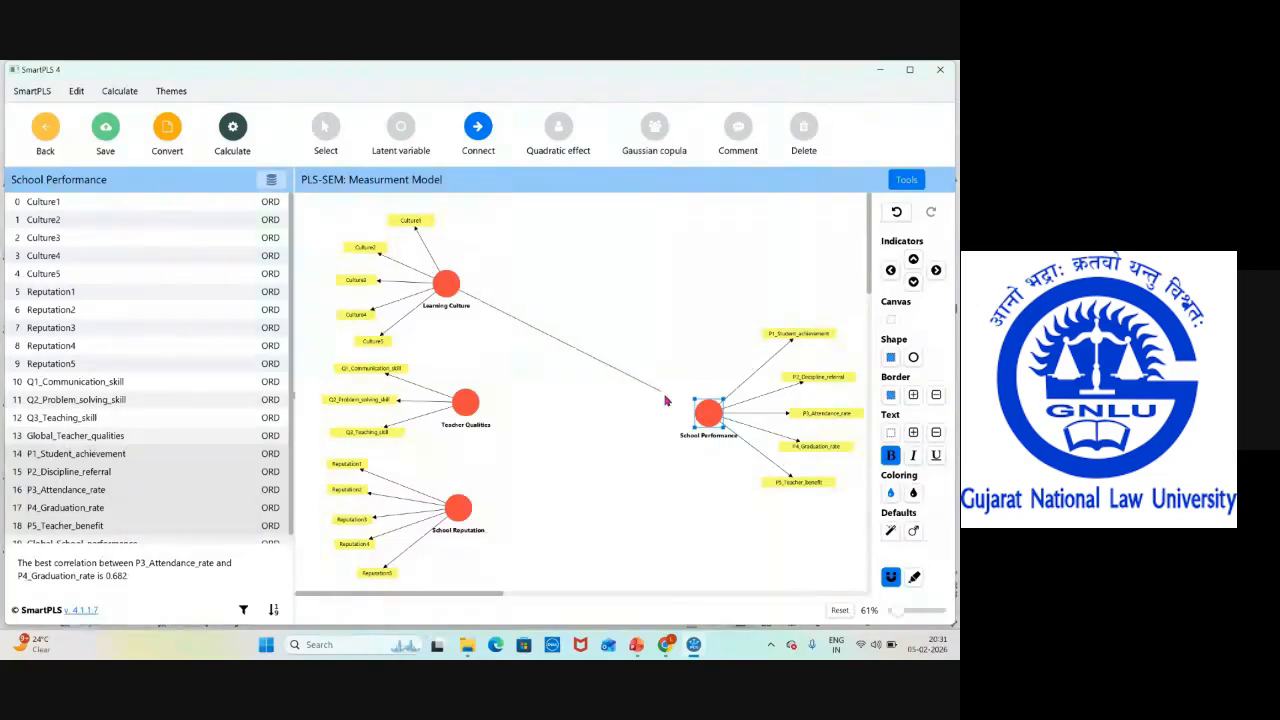
click(695, 418)
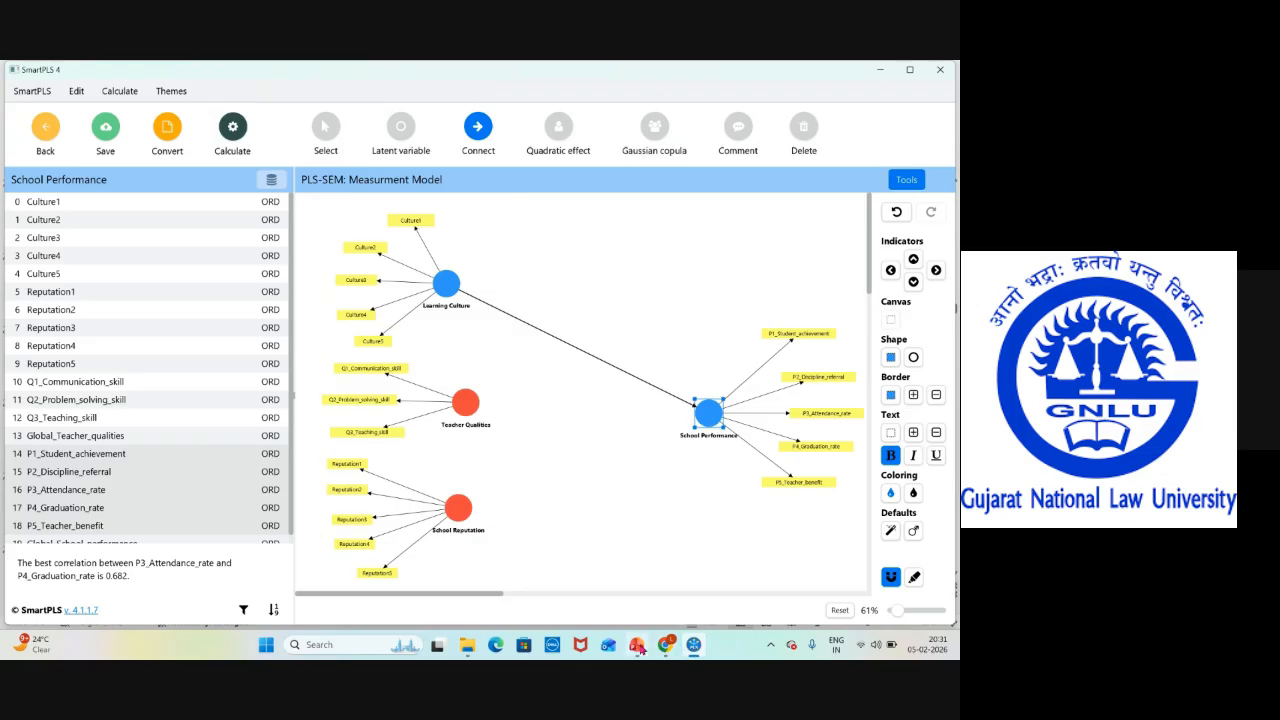
Consult the case study slide in PowerPoint, return to SmartPLS and connect Teacher Qualities and School Reputation to School Performance
click(636, 644)
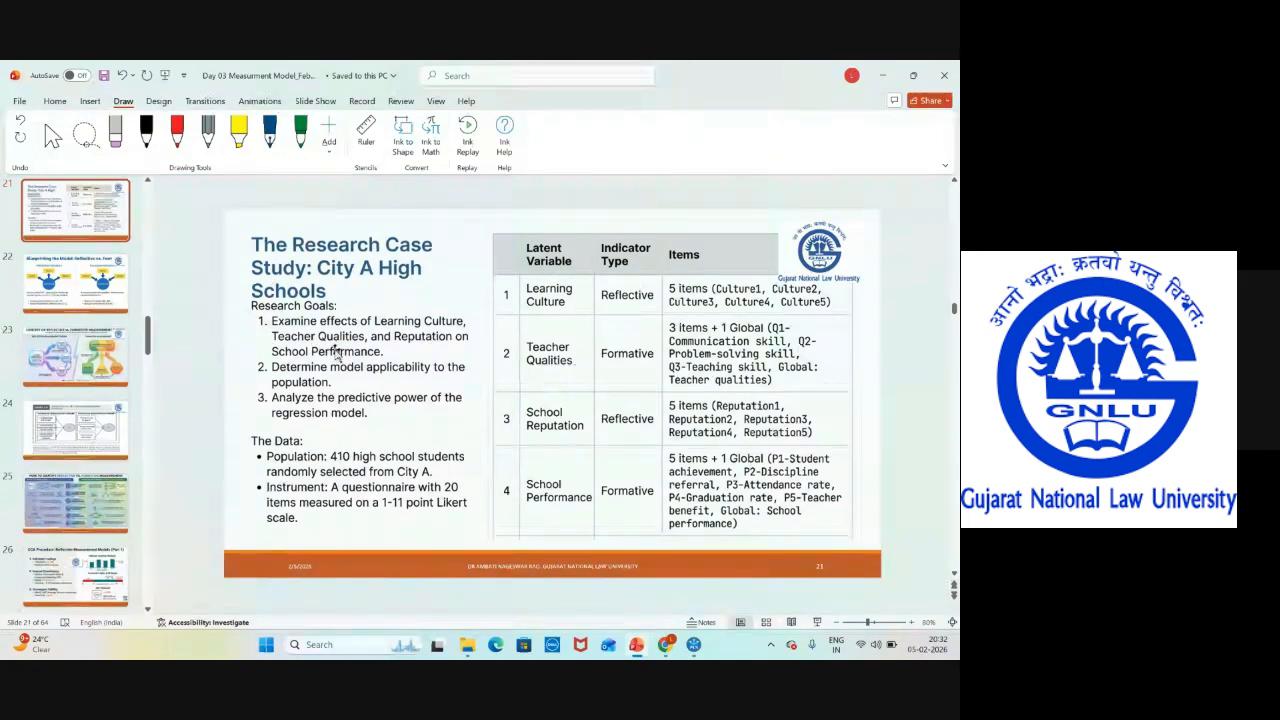
click(881, 75)
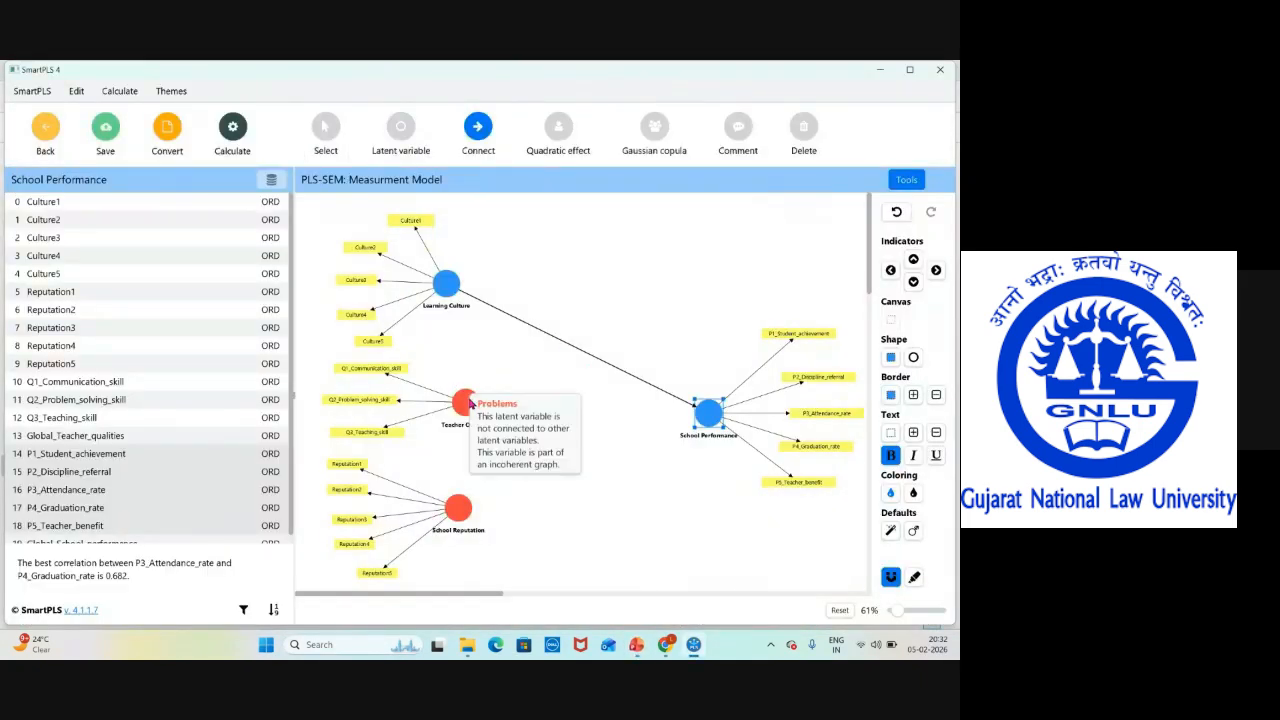
click(478, 405)
click(706, 413)
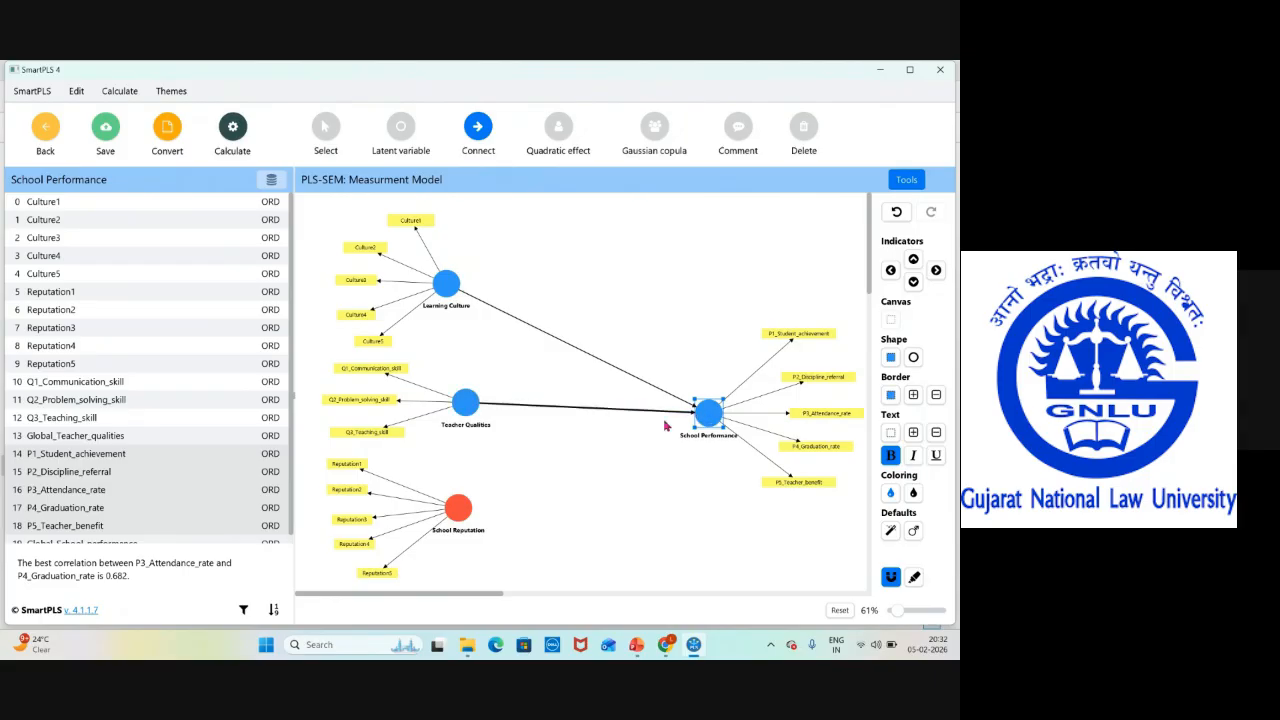
click(482, 510)
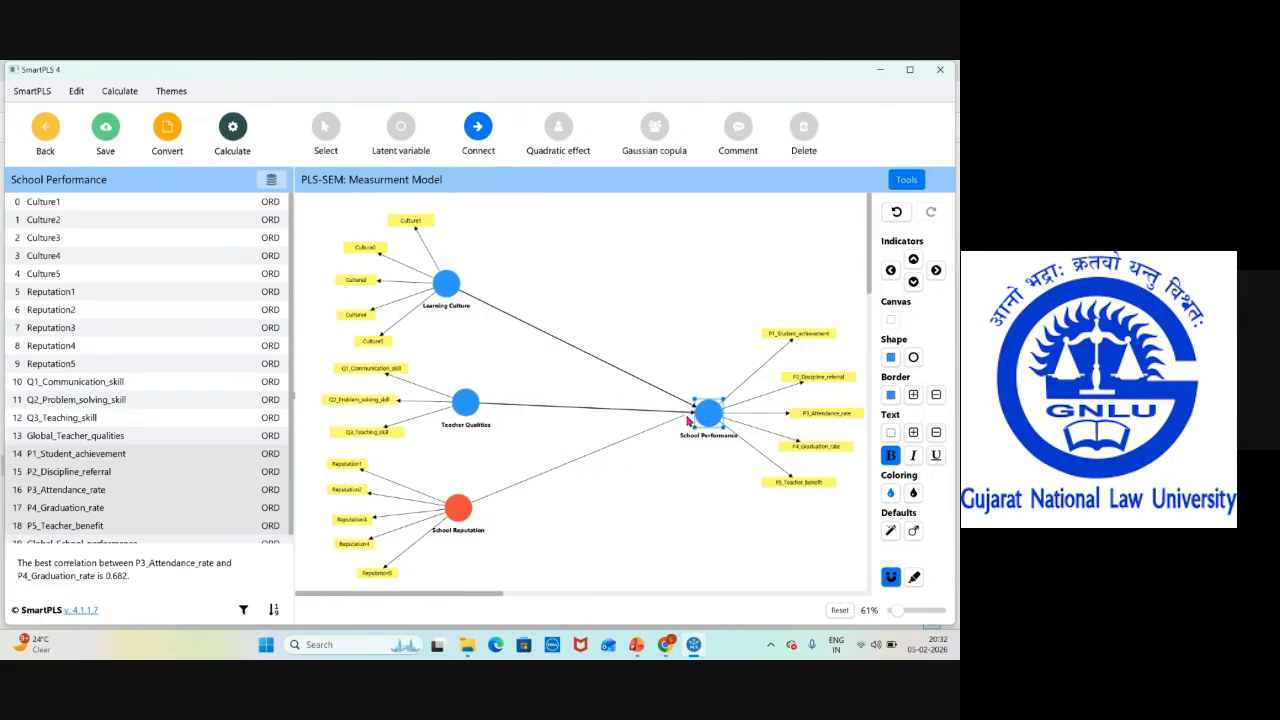
click(697, 420)
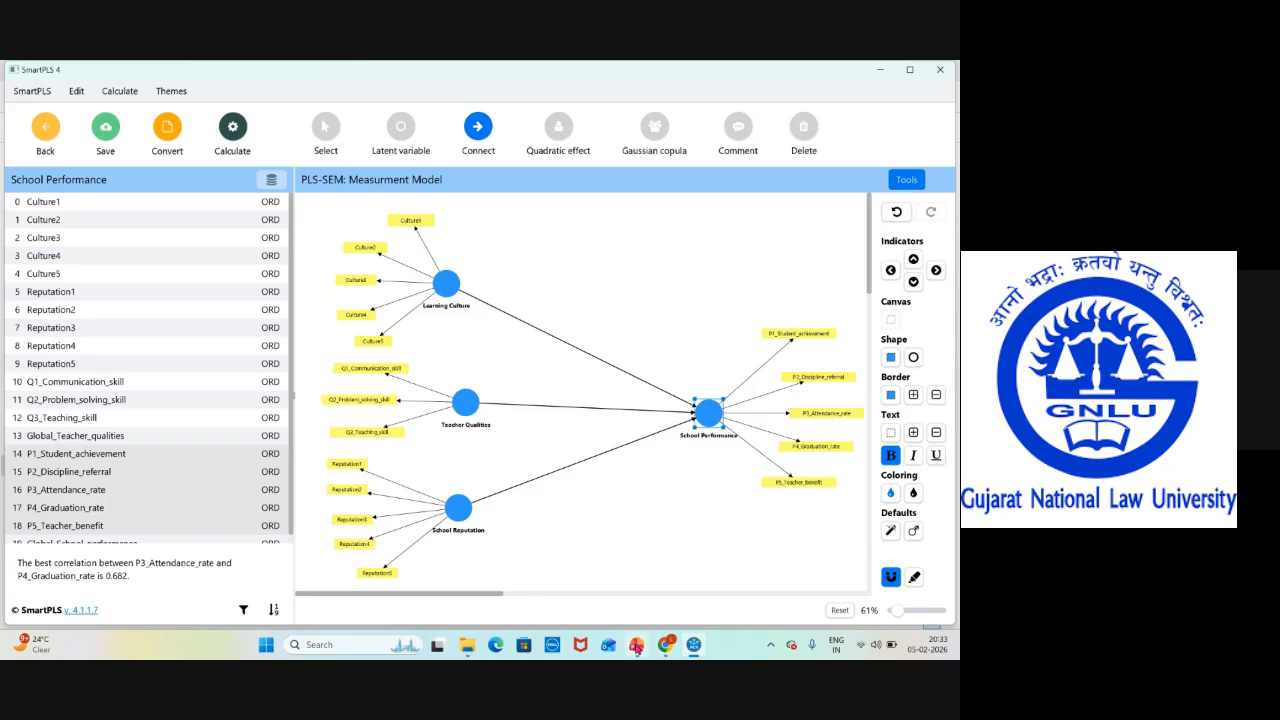
Switch to PowerPoint, review the case study and the exhibit comparing reflective and formative measurement models, and return to SmartPLS
click(636, 646)
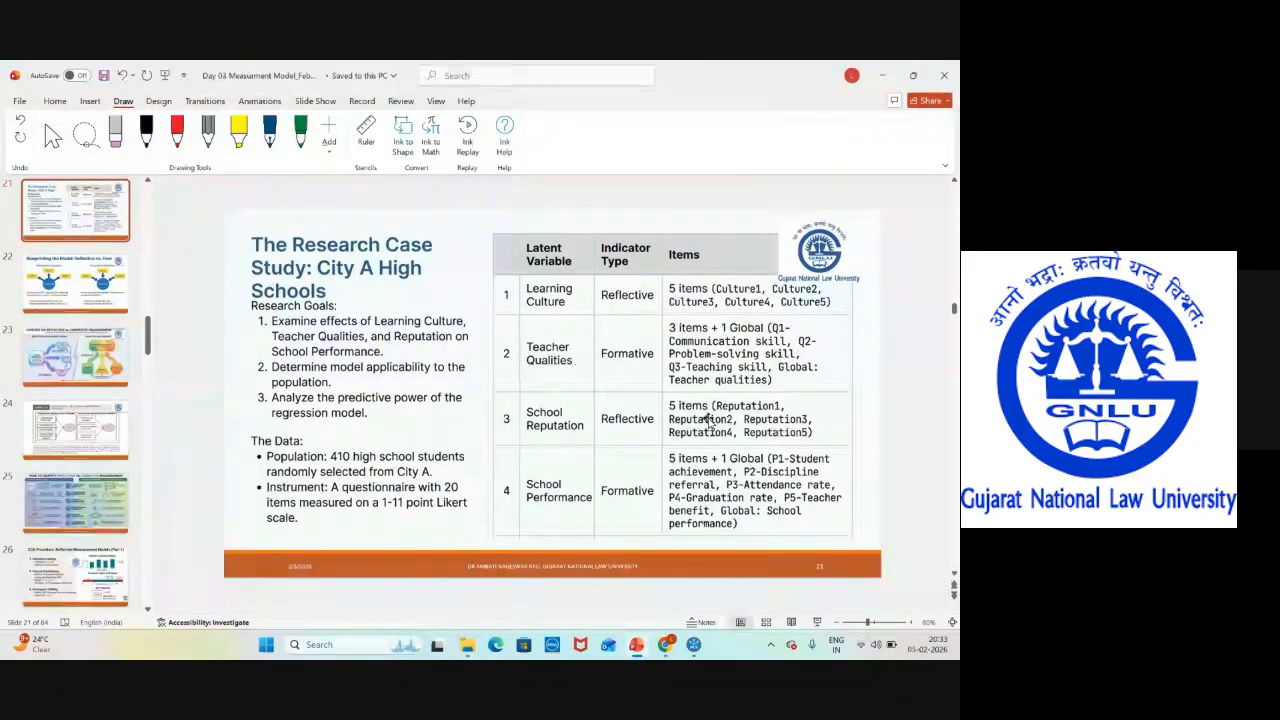
click(76, 428)
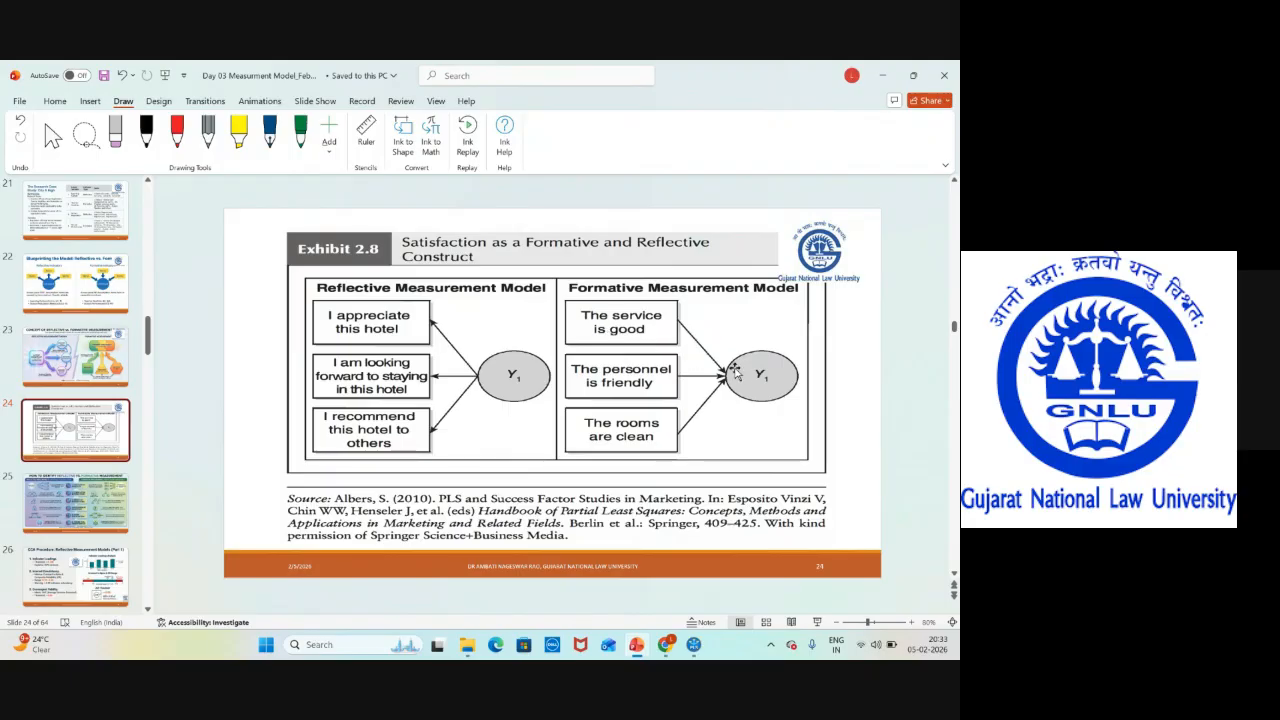
click(694, 644)
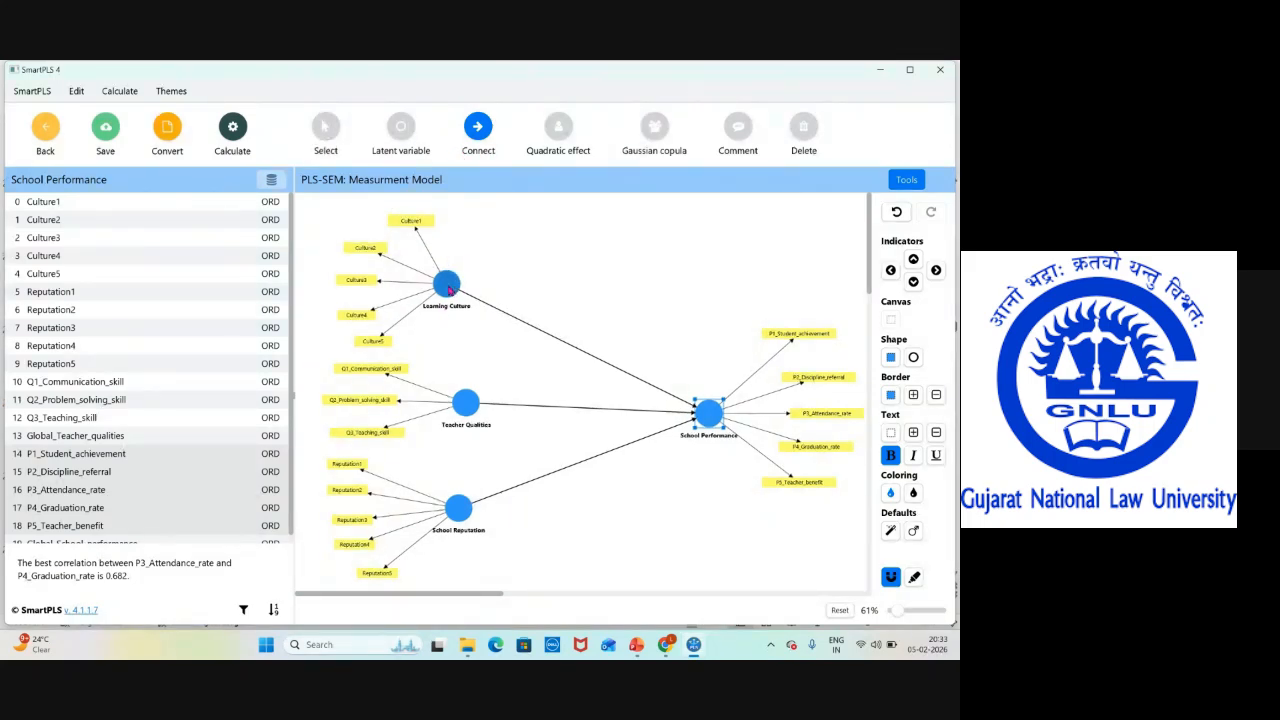
double_click(449, 289)
click(729, 191)
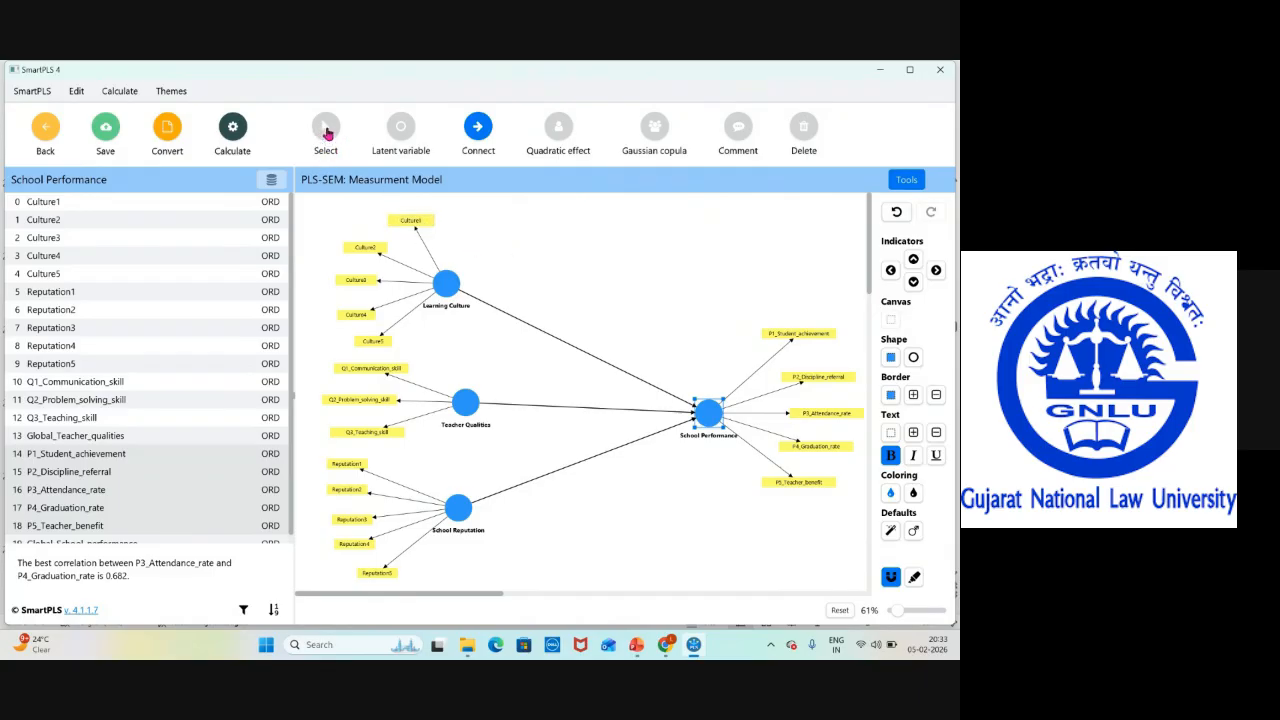
Adjust the Culture1 indicator and reposition the four constructs so the three predictors are more evenly spaced and School Performance sits slightly higher
click(326, 130)
click(446, 284)
drag(414, 216, 425, 224)
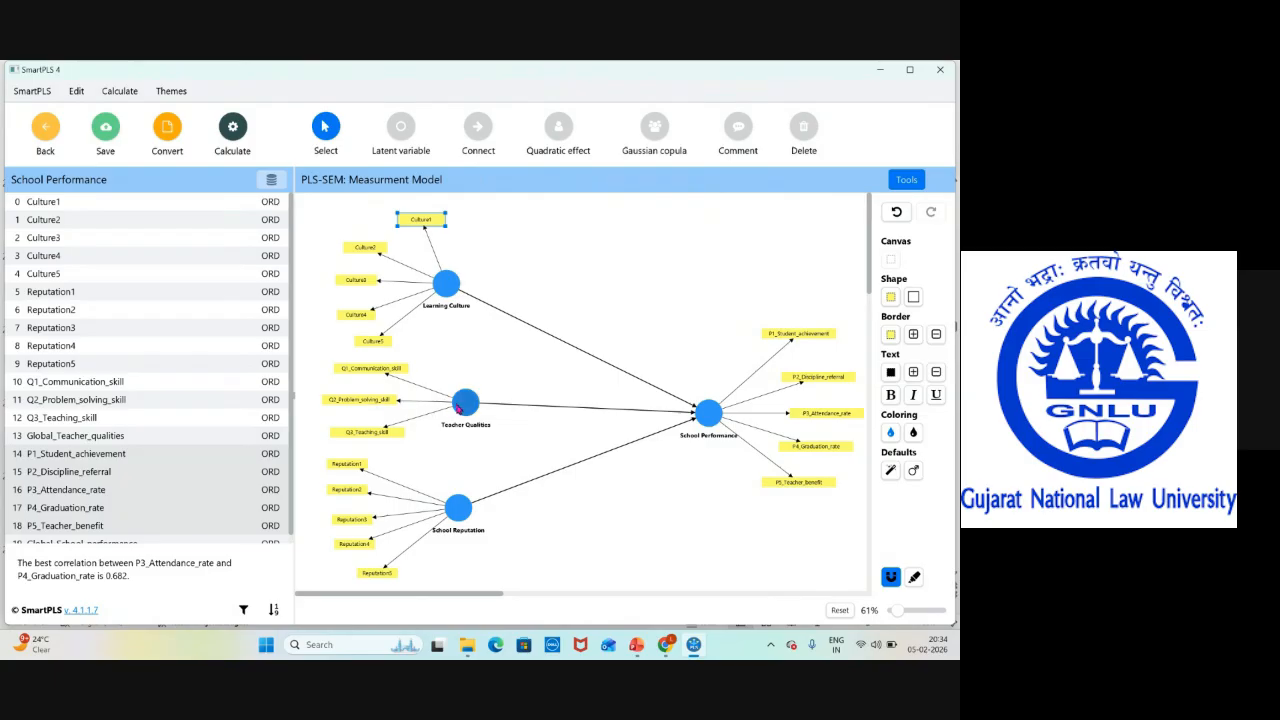
drag(462, 407, 473, 408)
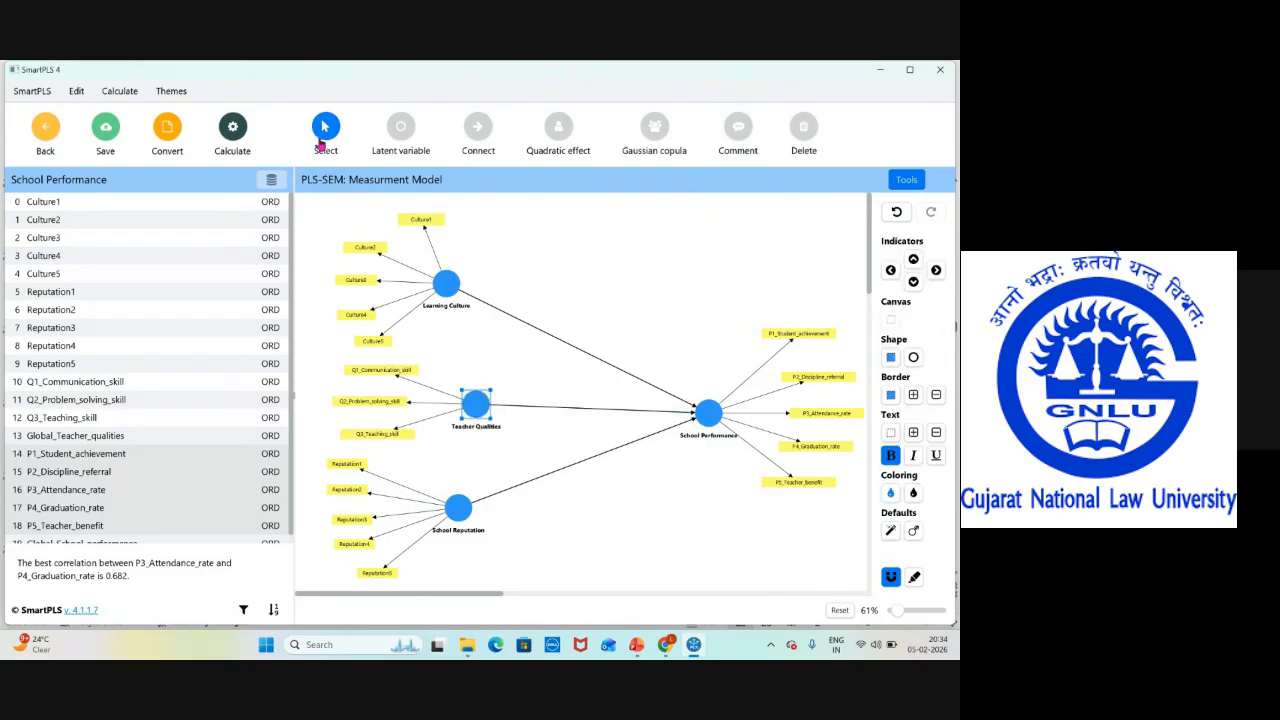
mouse_move(468, 509)
mouse_down()
mouse_move(518, 496)
mouse_move(510, 522)
mouse_move(484, 520)
mouse_move(687, 522)
mouse_move(480, 523)
mouse_up()
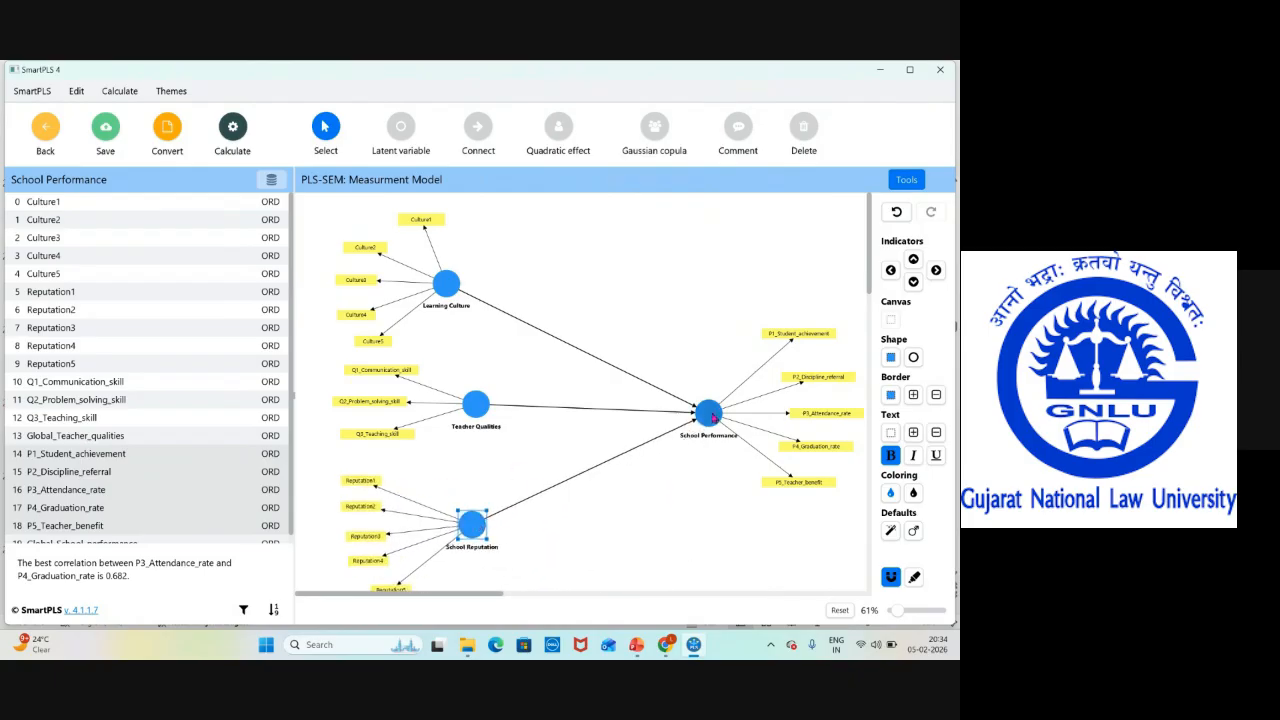
mouse_move(716, 406)
mouse_down()
mouse_move(705, 430)
mouse_move(721, 382)
mouse_up()
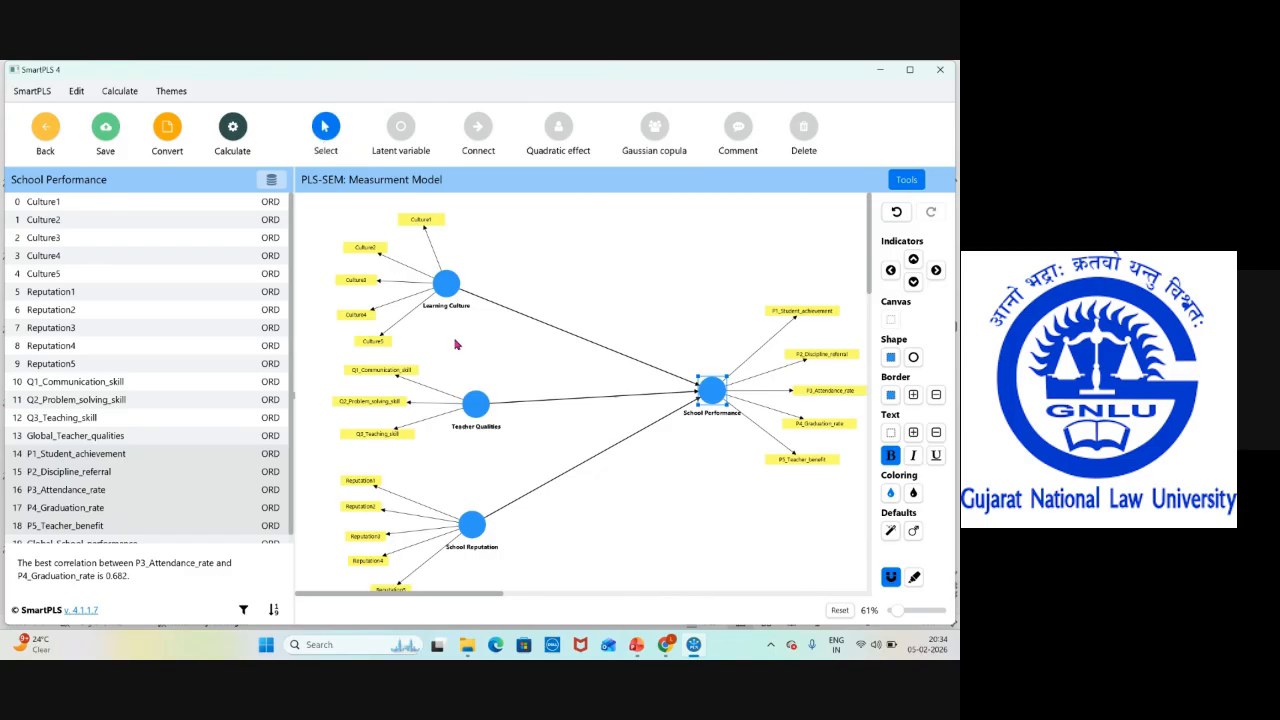
drag(448, 285, 461, 290)
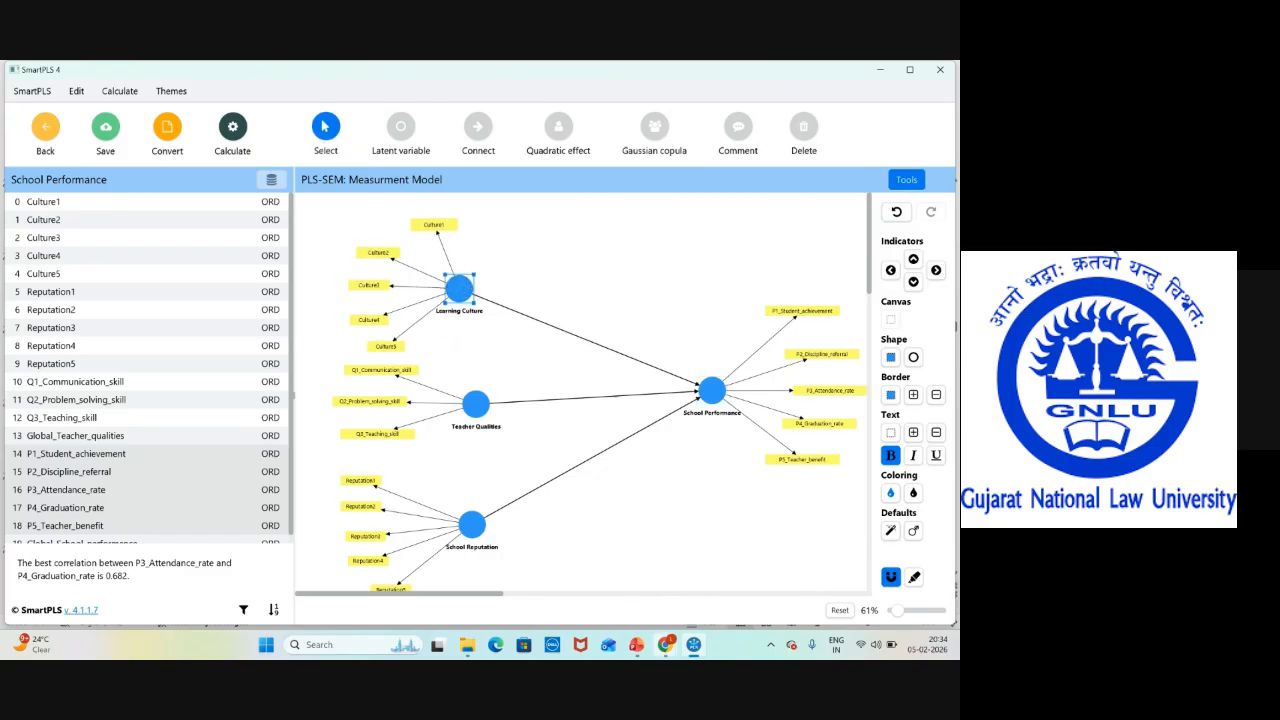
Switch to PowerPoint, check each latent variable's indicator type in the case study table on slide 21, and return to SmartPLS
click(636, 645)
click(637, 646)
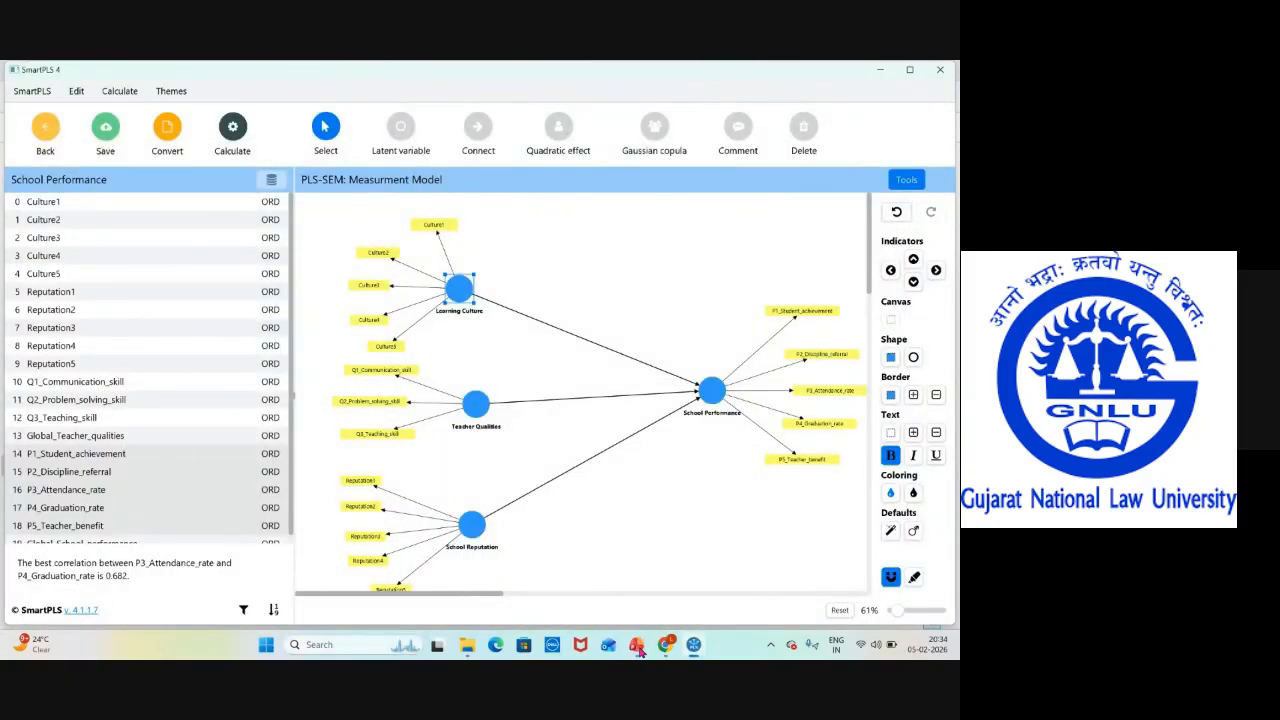
click(640, 645)
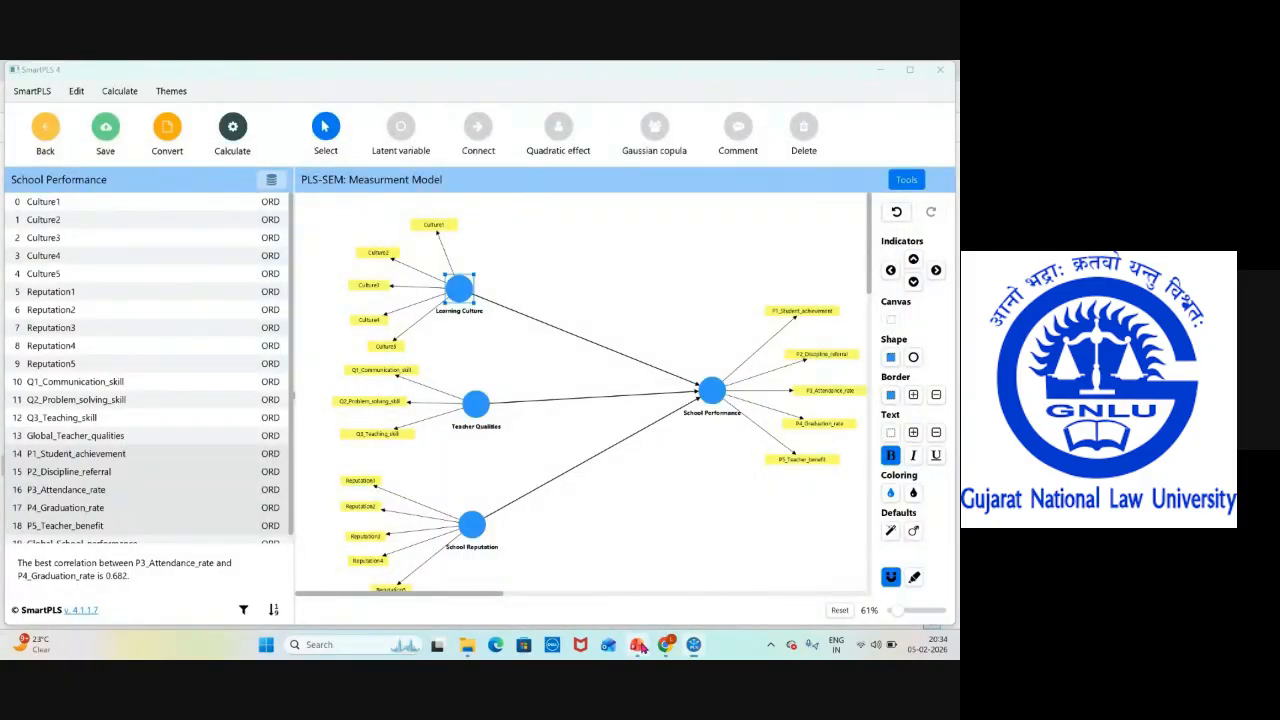
scroll(505, 395, up, 2)
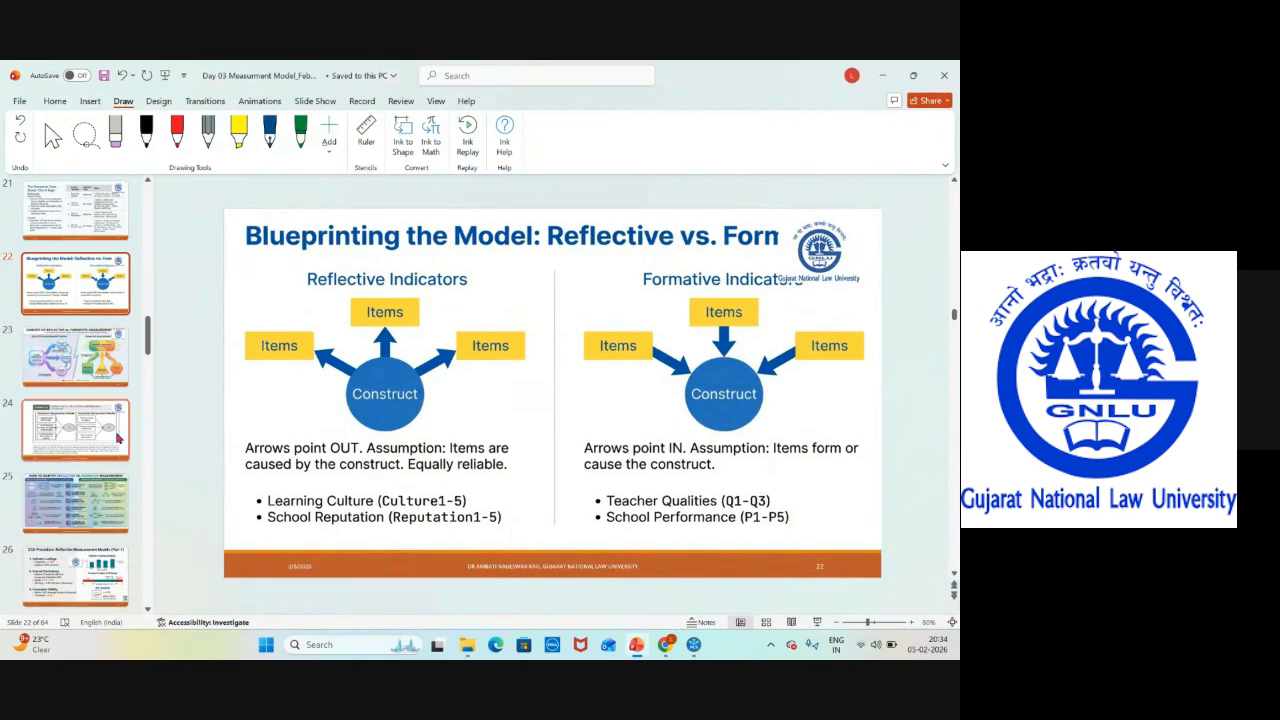
click(97, 222)
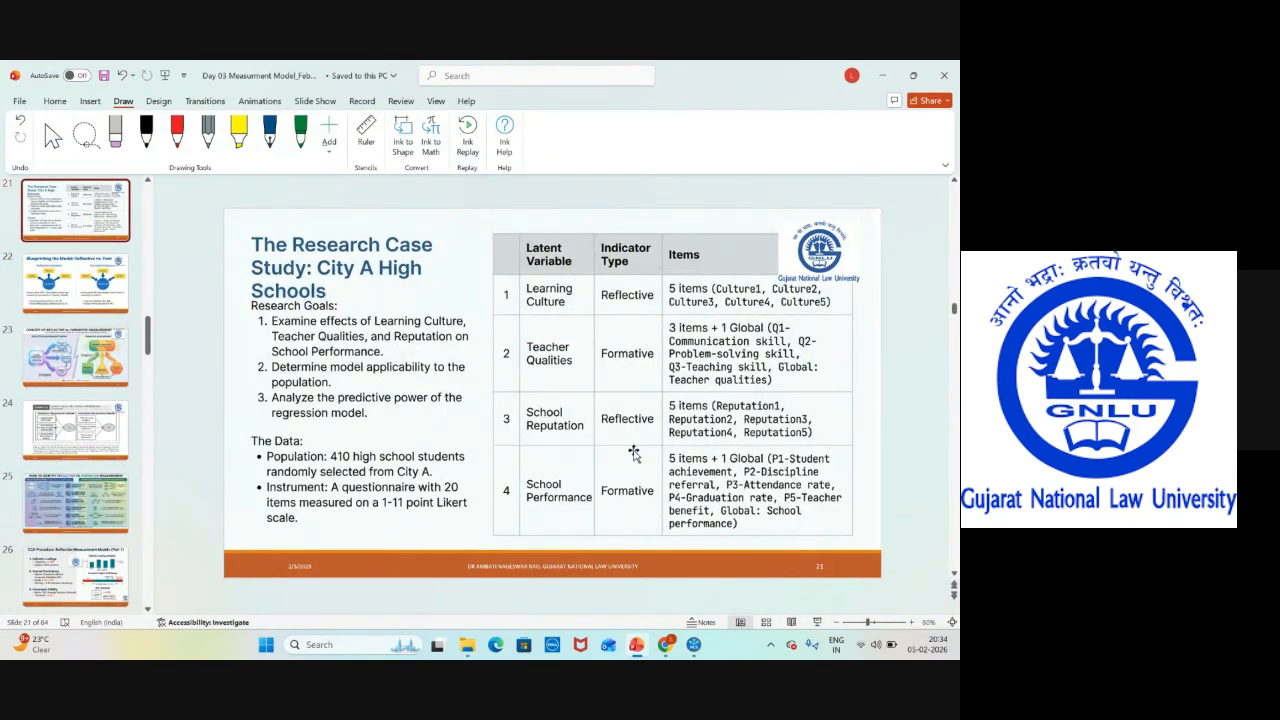
click(882, 77)
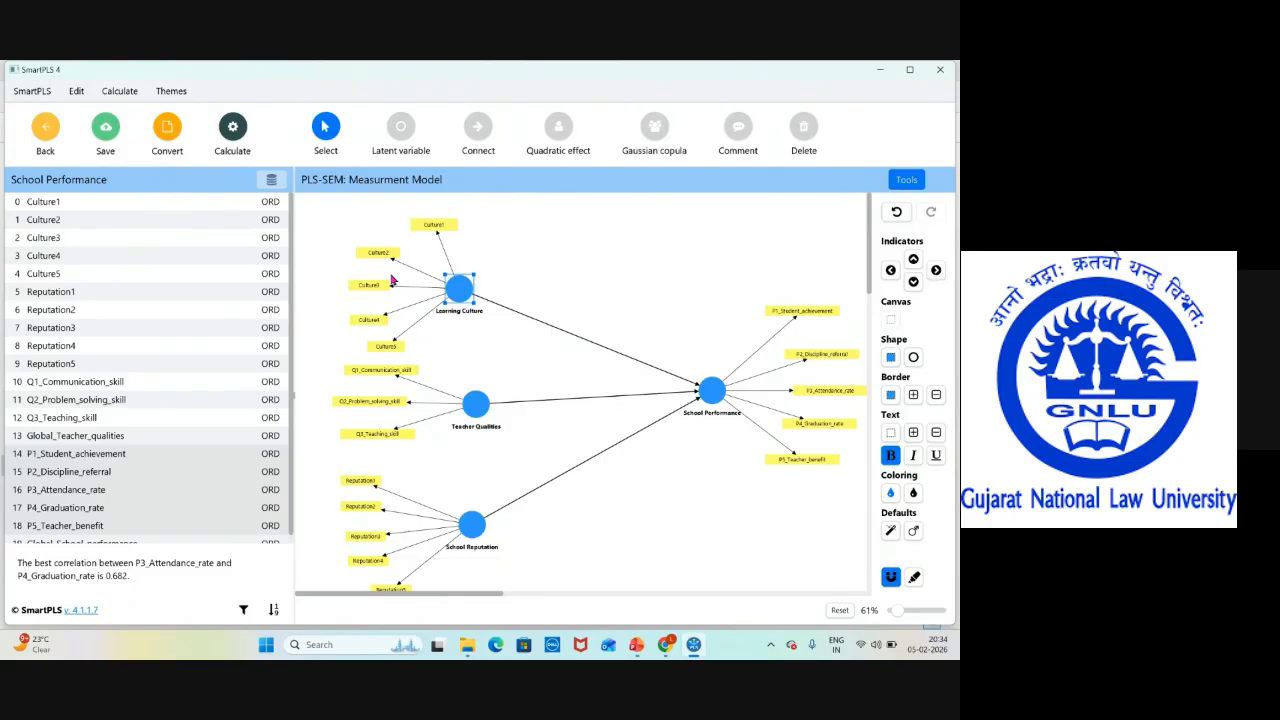
Invert the measurement model of Teacher Qualities to formative so the arrows point from its indicators to the construct
click(471, 406)
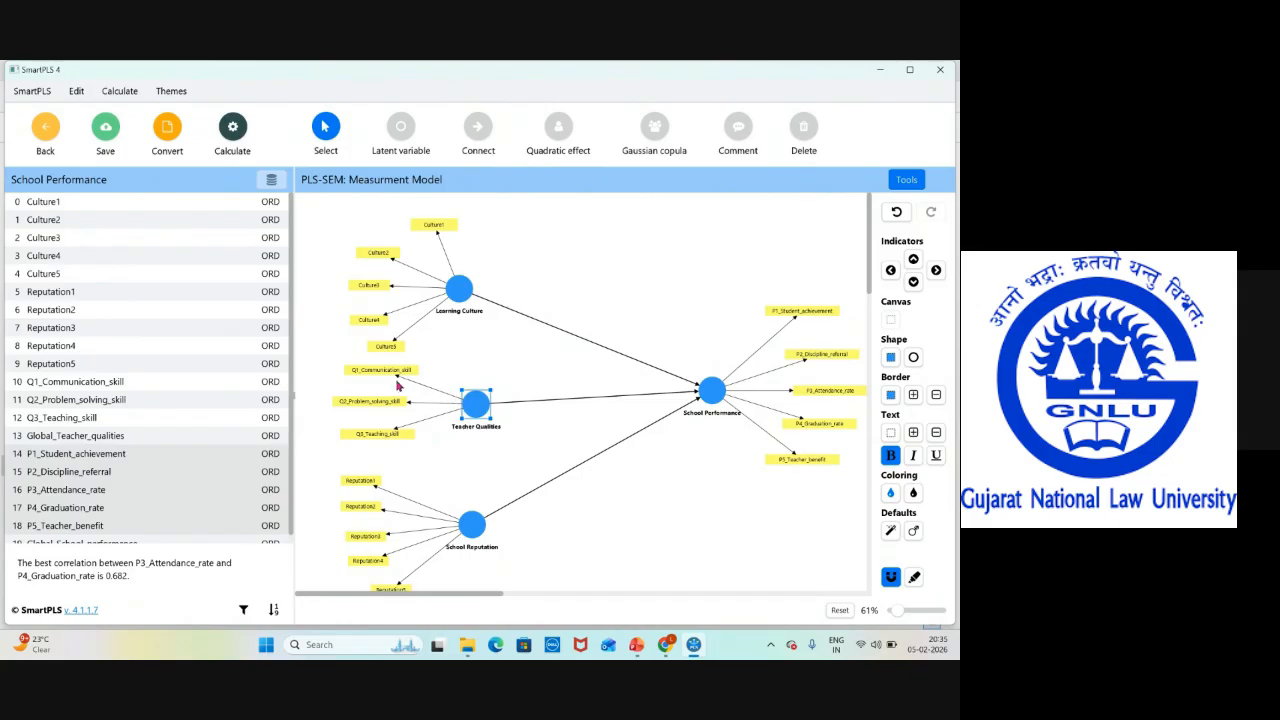
right_click(477, 407)
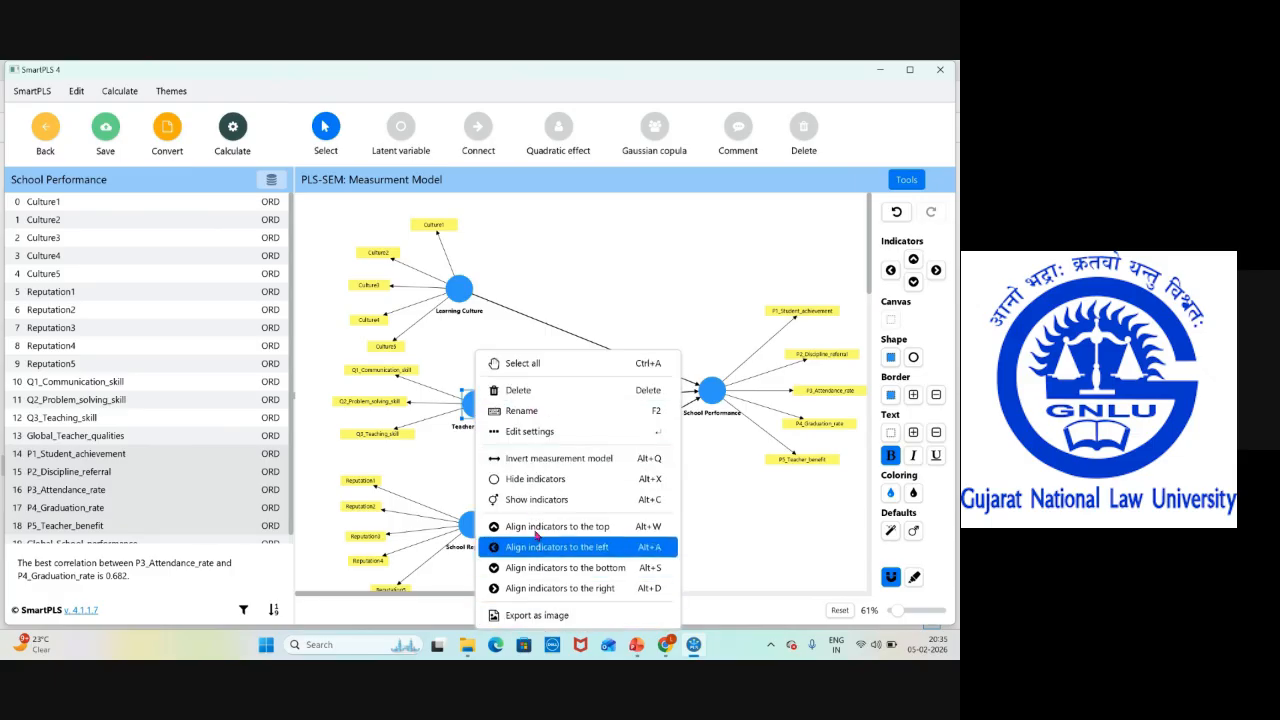
click(540, 459)
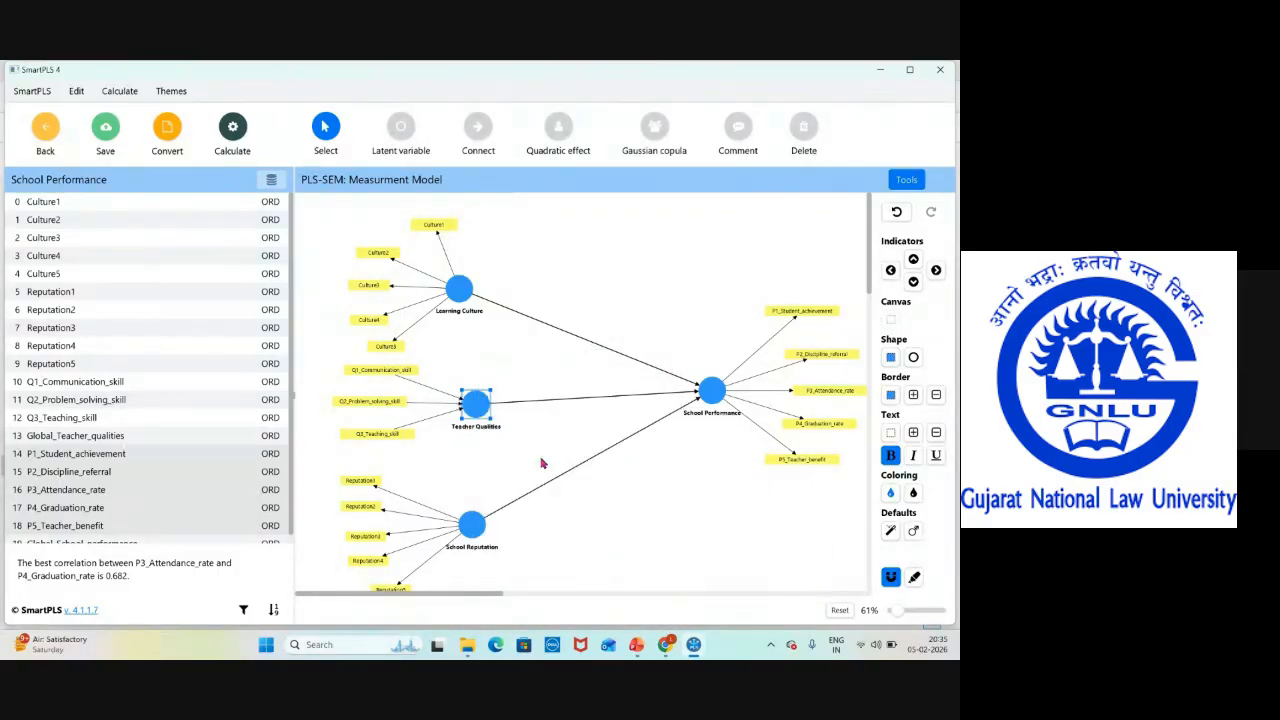
right_click(475, 409)
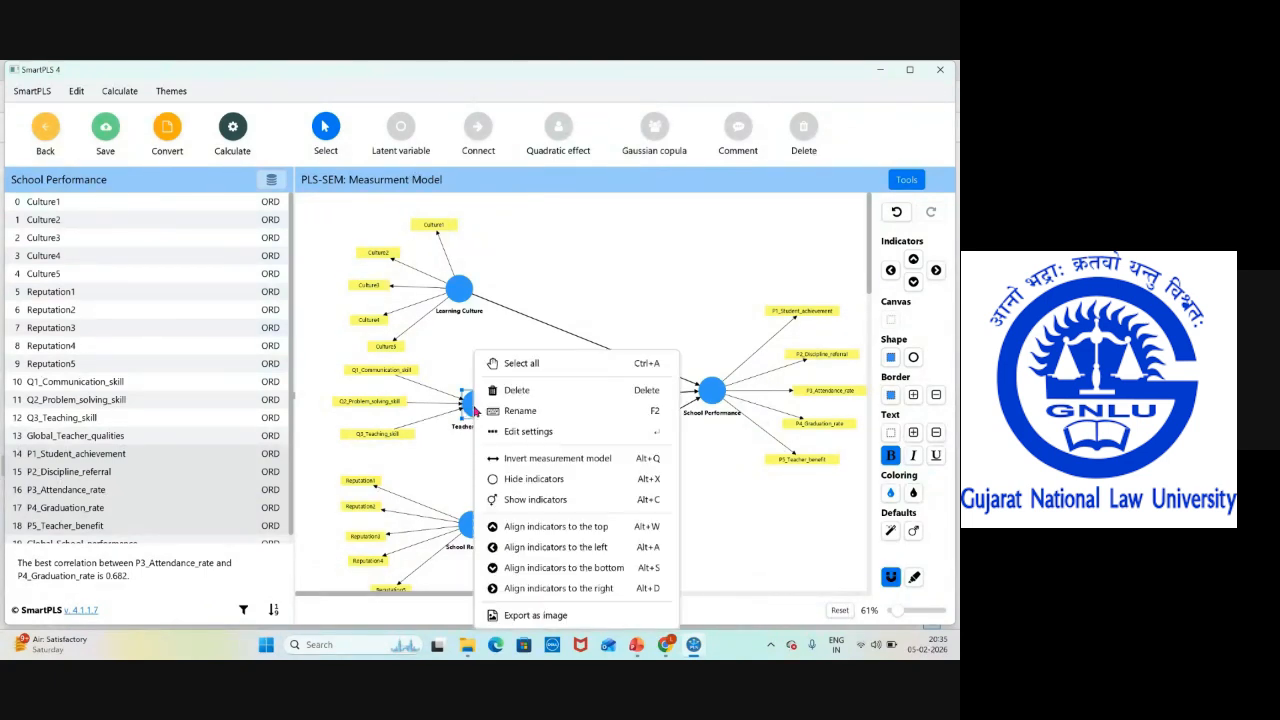
click(437, 447)
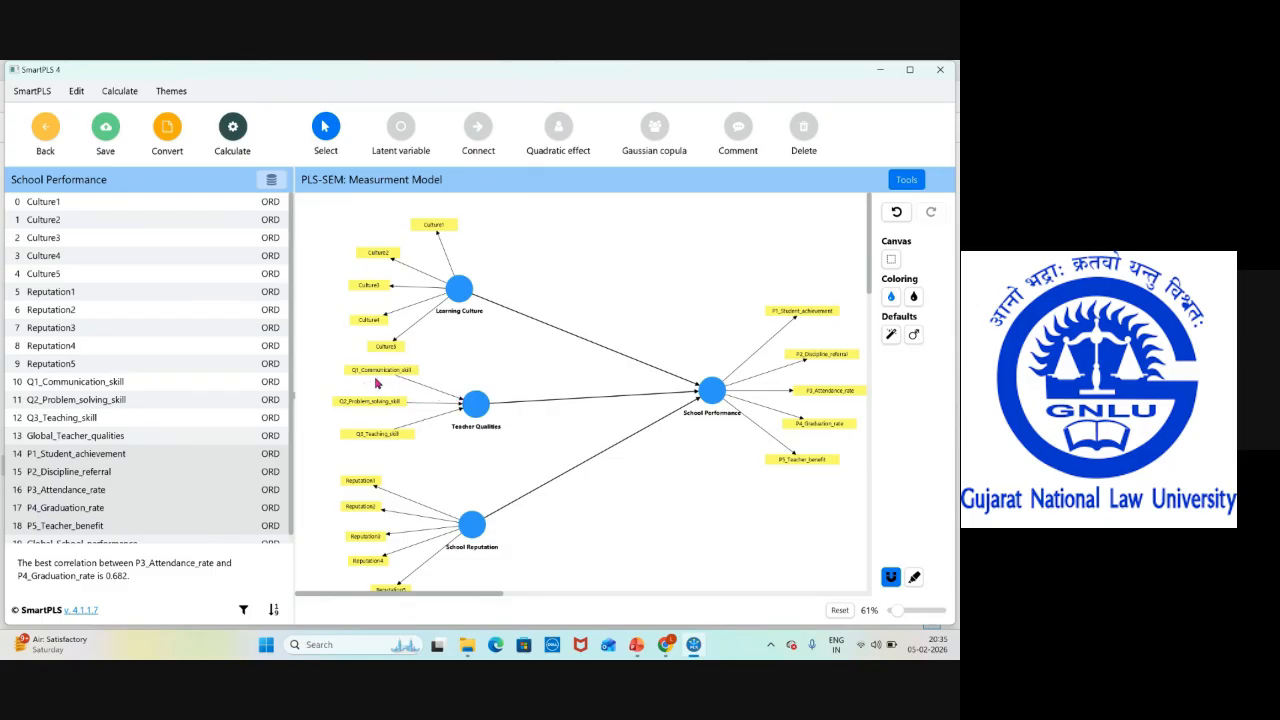
Invert the Teacher Qualities measurement model back to reflective, and invert it once more to formative
right_click(475, 406)
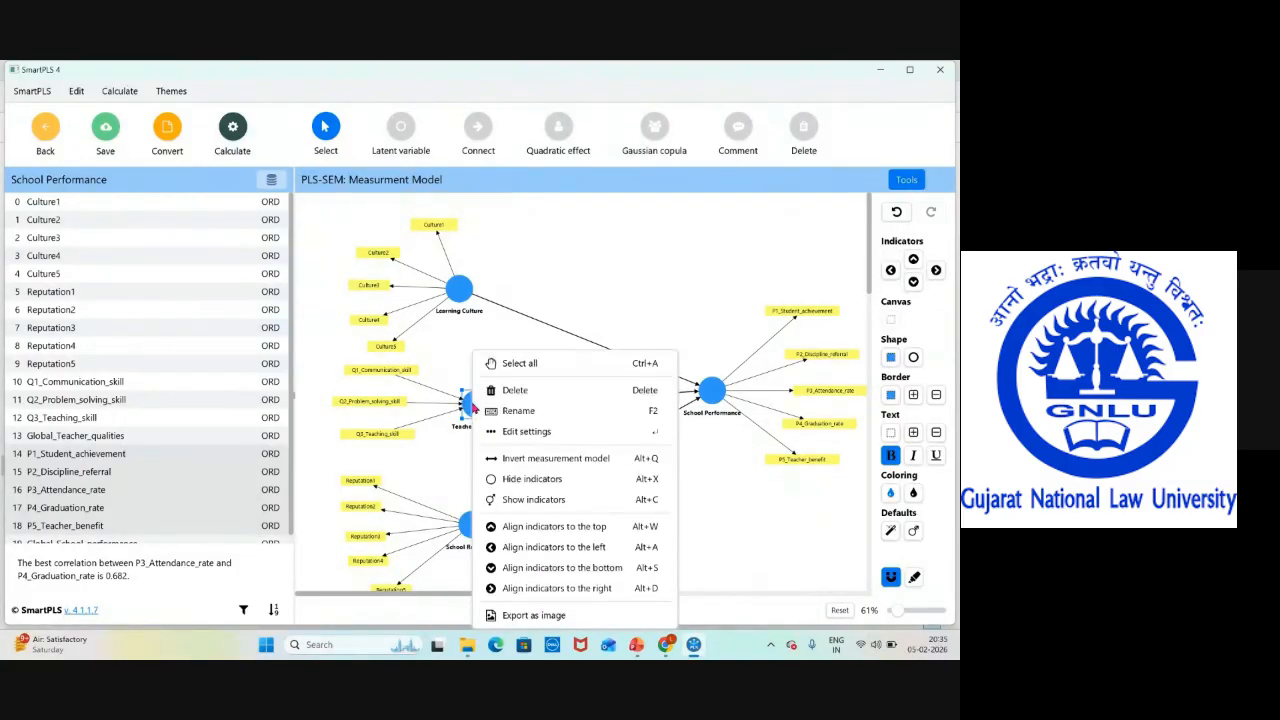
click(539, 460)
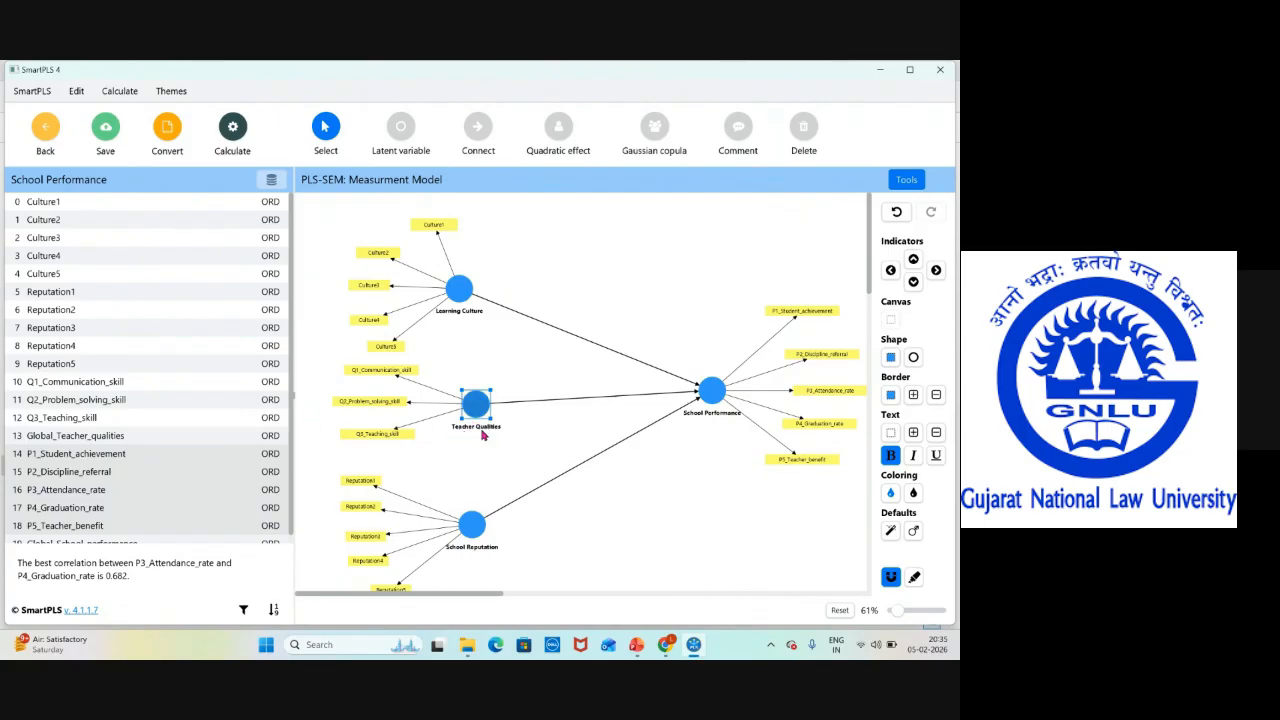
right_click(475, 408)
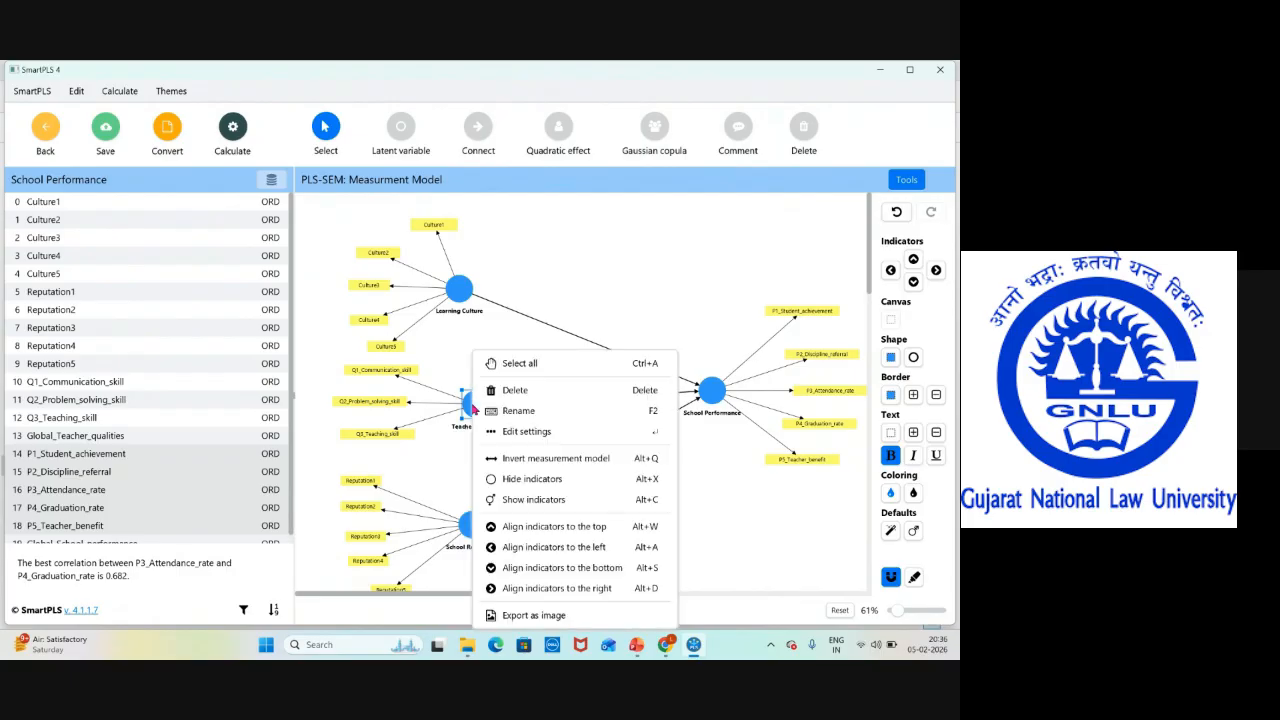
click(533, 462)
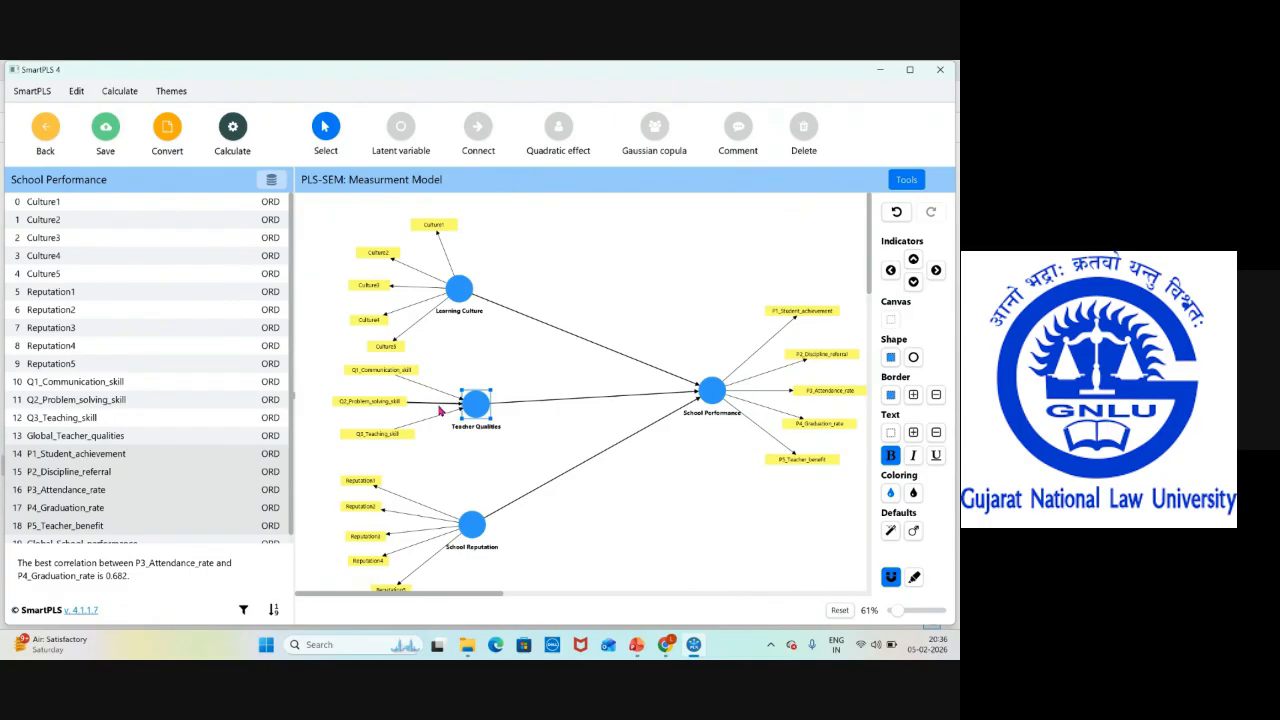
Invert the measurement model of School Performance to formative and clear the selection
click(713, 396)
right_click(713, 396)
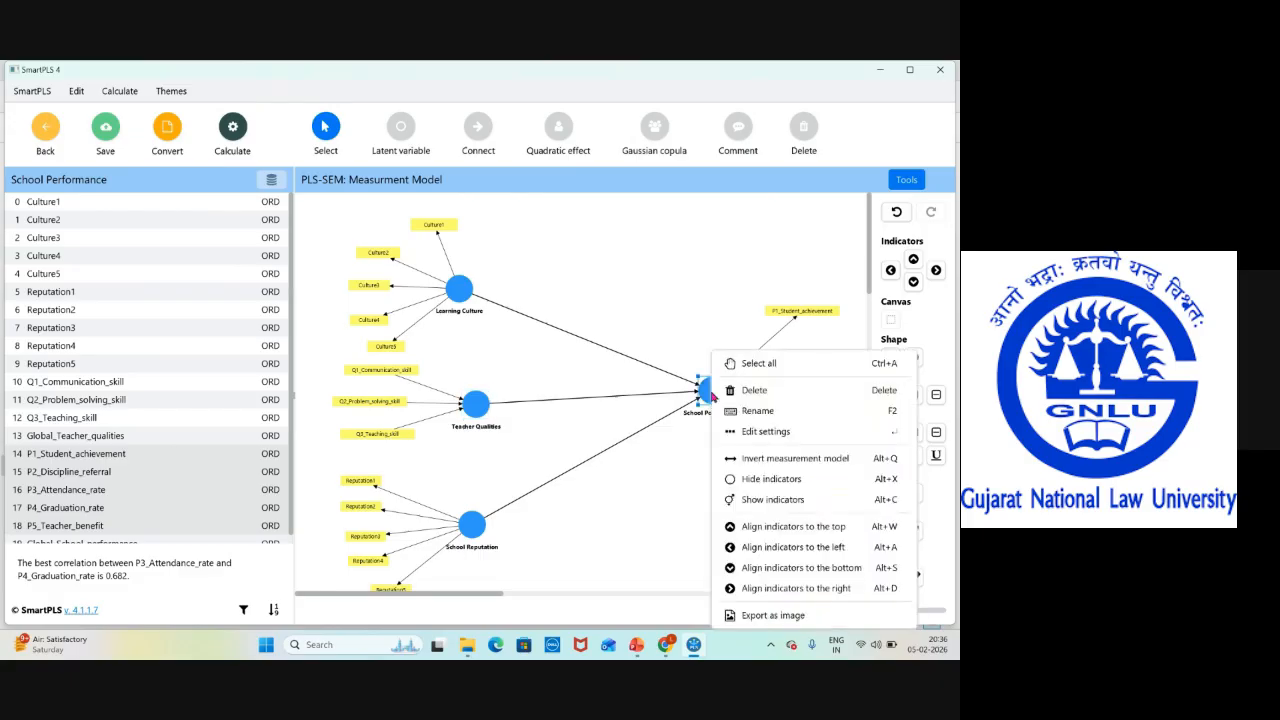
click(771, 459)
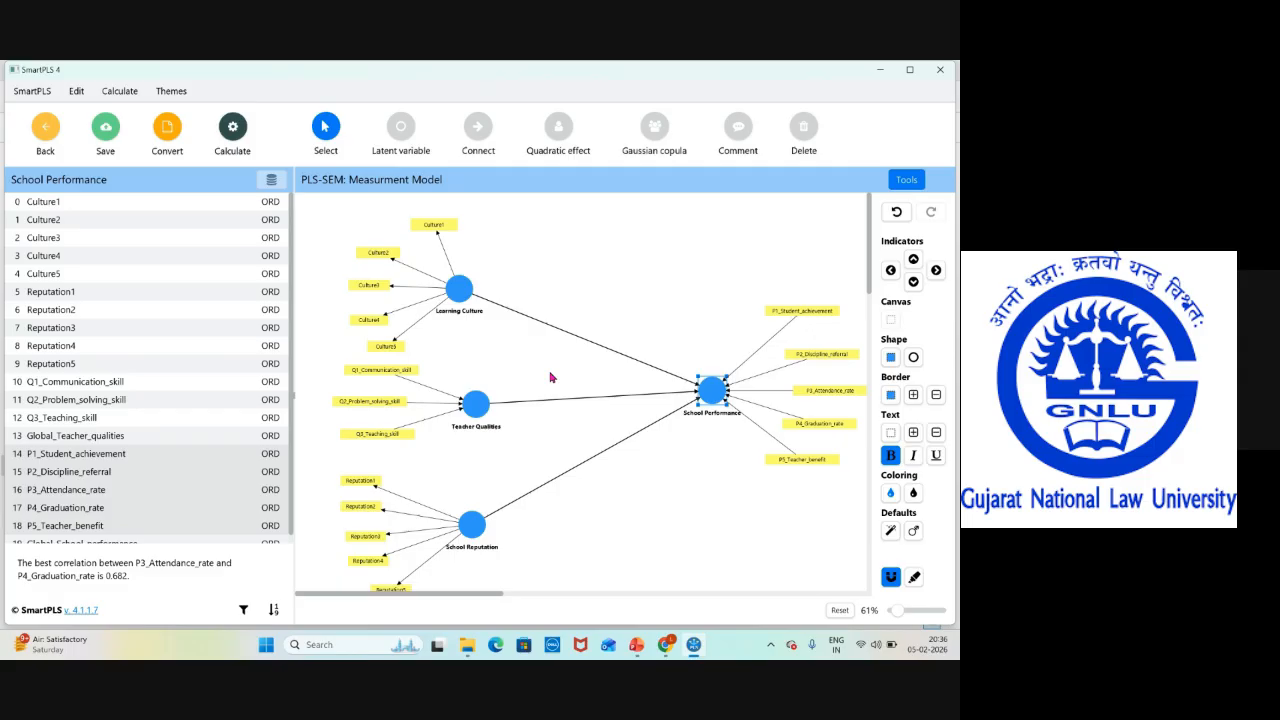
click(660, 296)
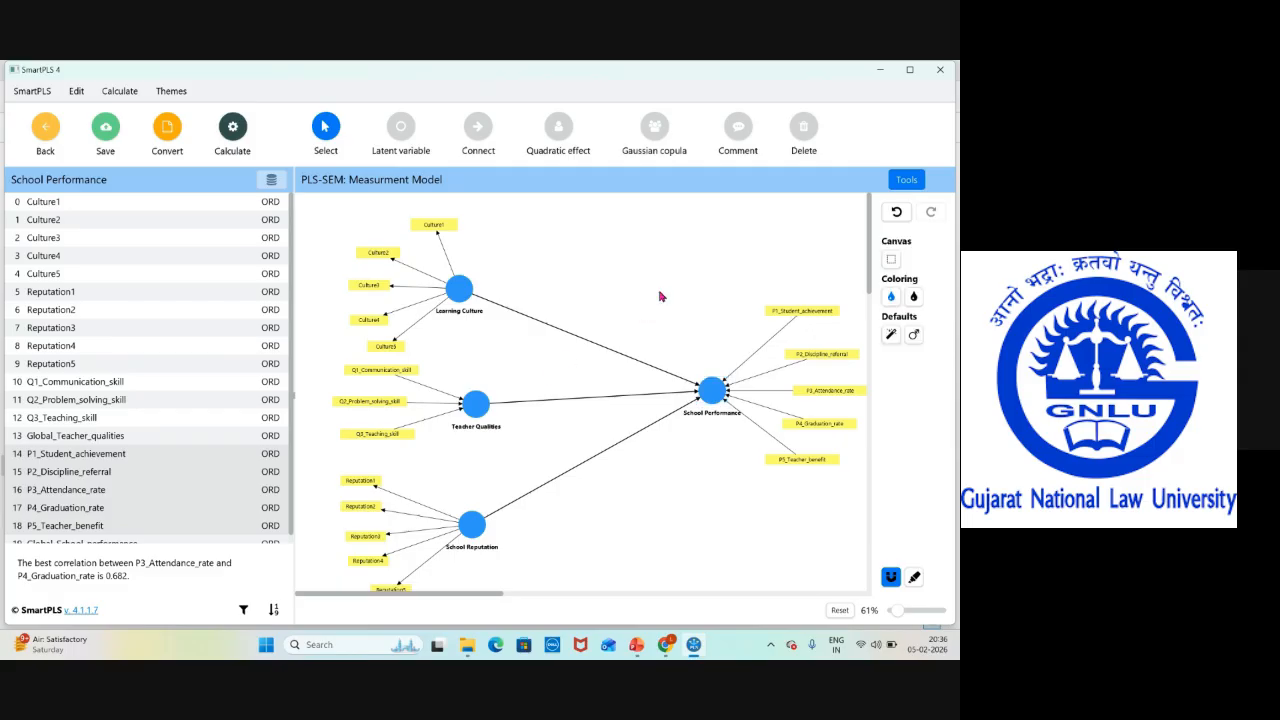
Switch to PowerPoint, review the reflective model criteria on slides 28 and 26, and present slide 26 as a slide show
click(638, 646)
scroll(65, 495, down, 3)
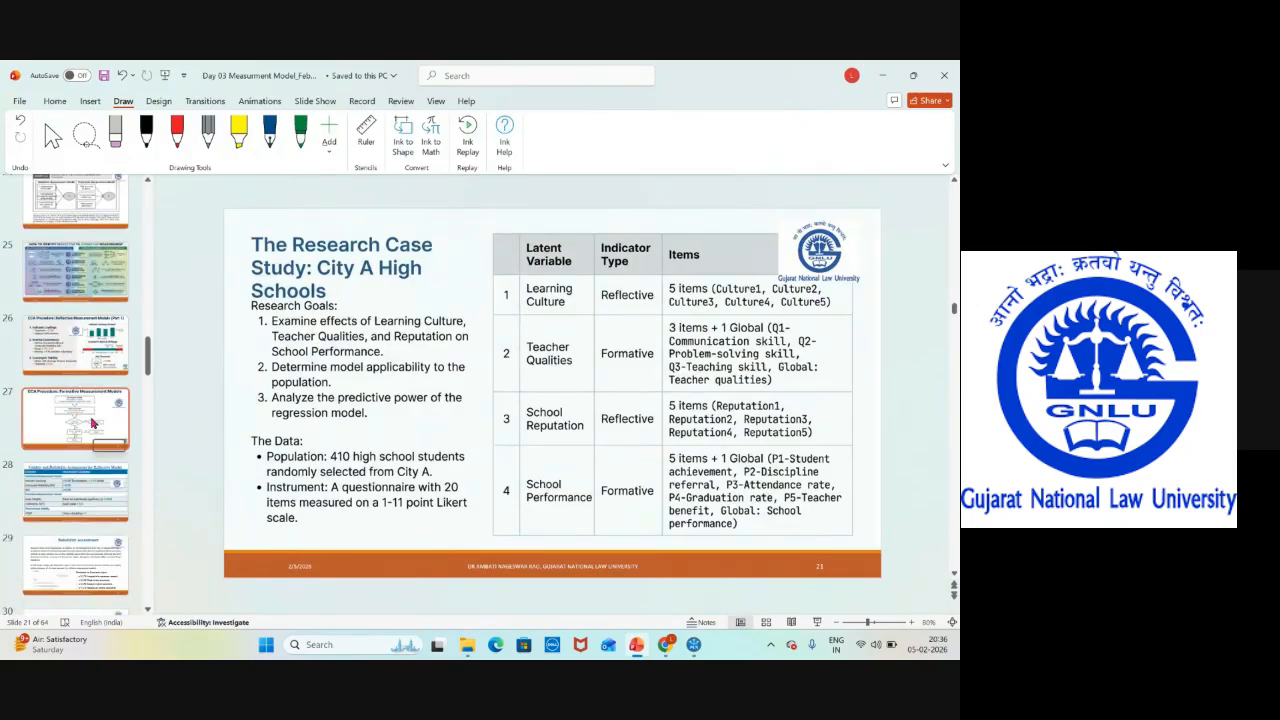
click(78, 340)
click(76, 472)
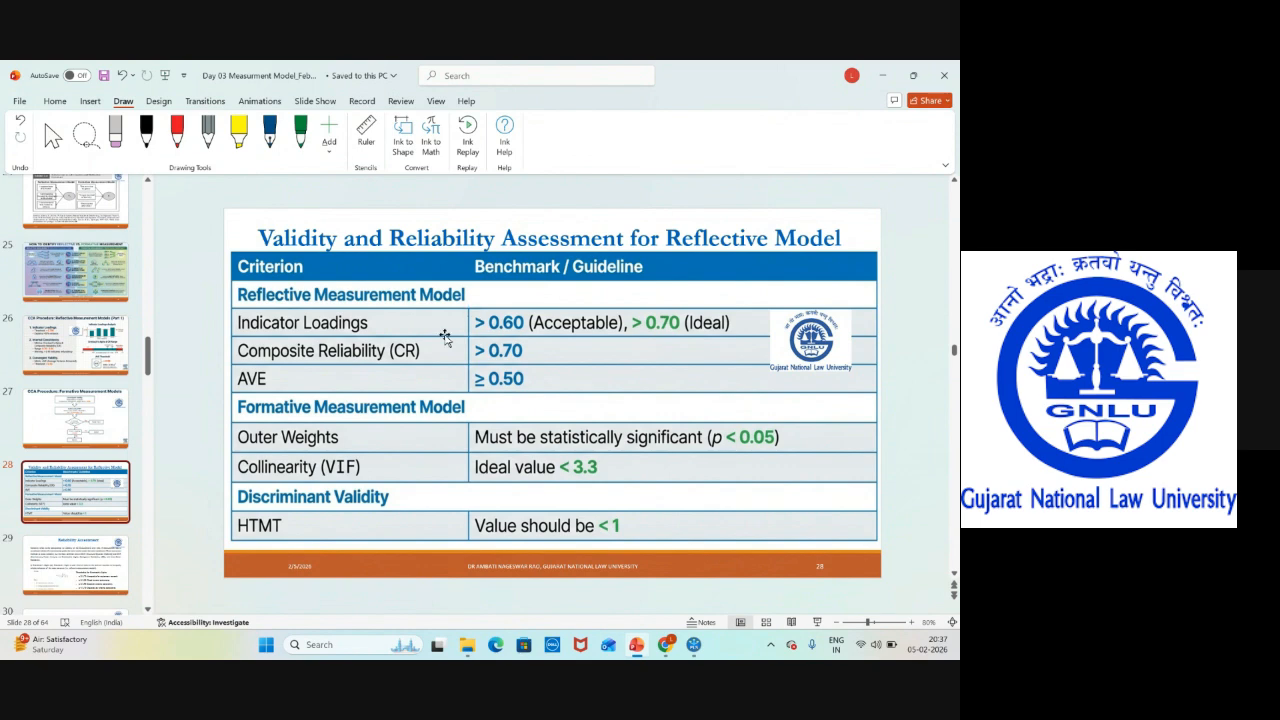
click(71, 347)
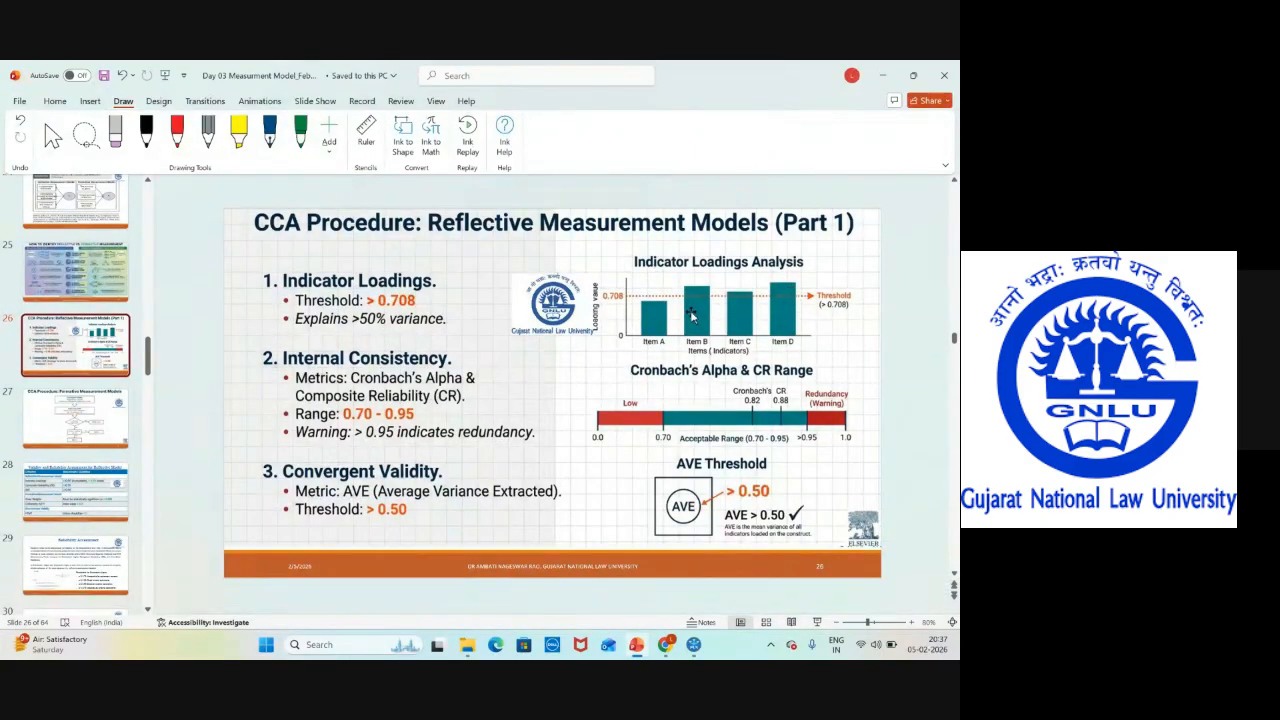
click(697, 645)
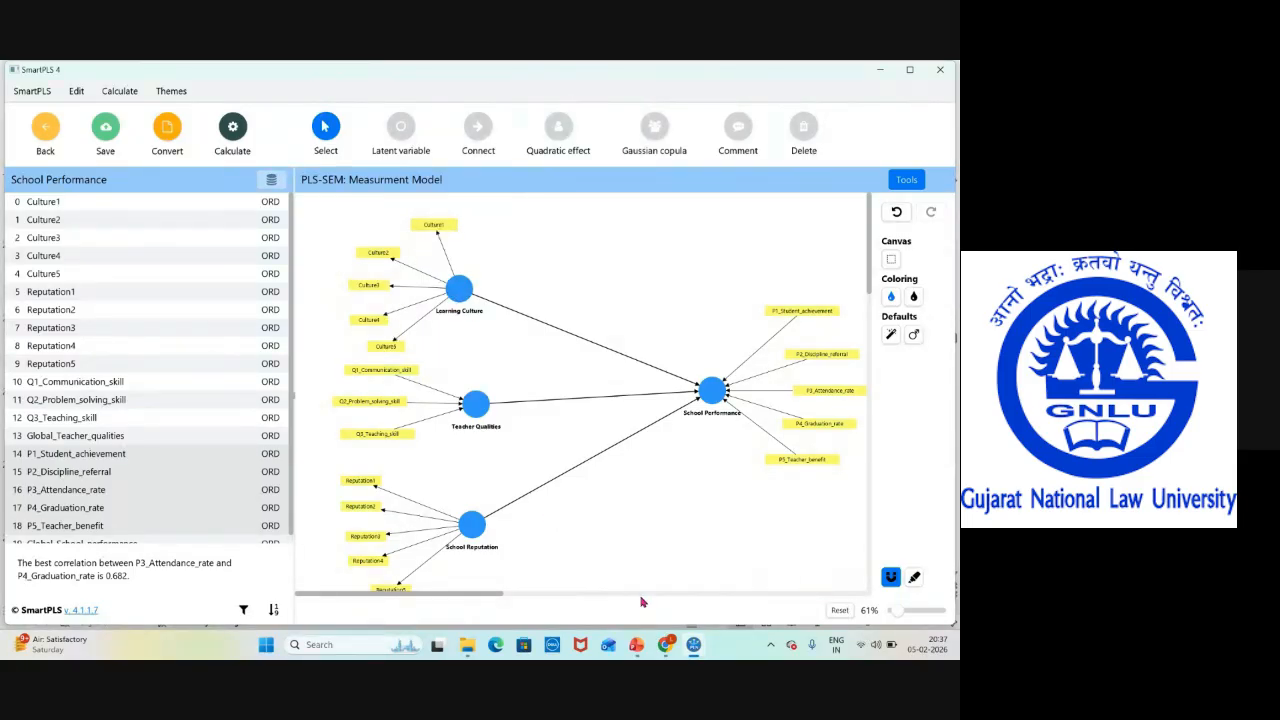
click(636, 645)
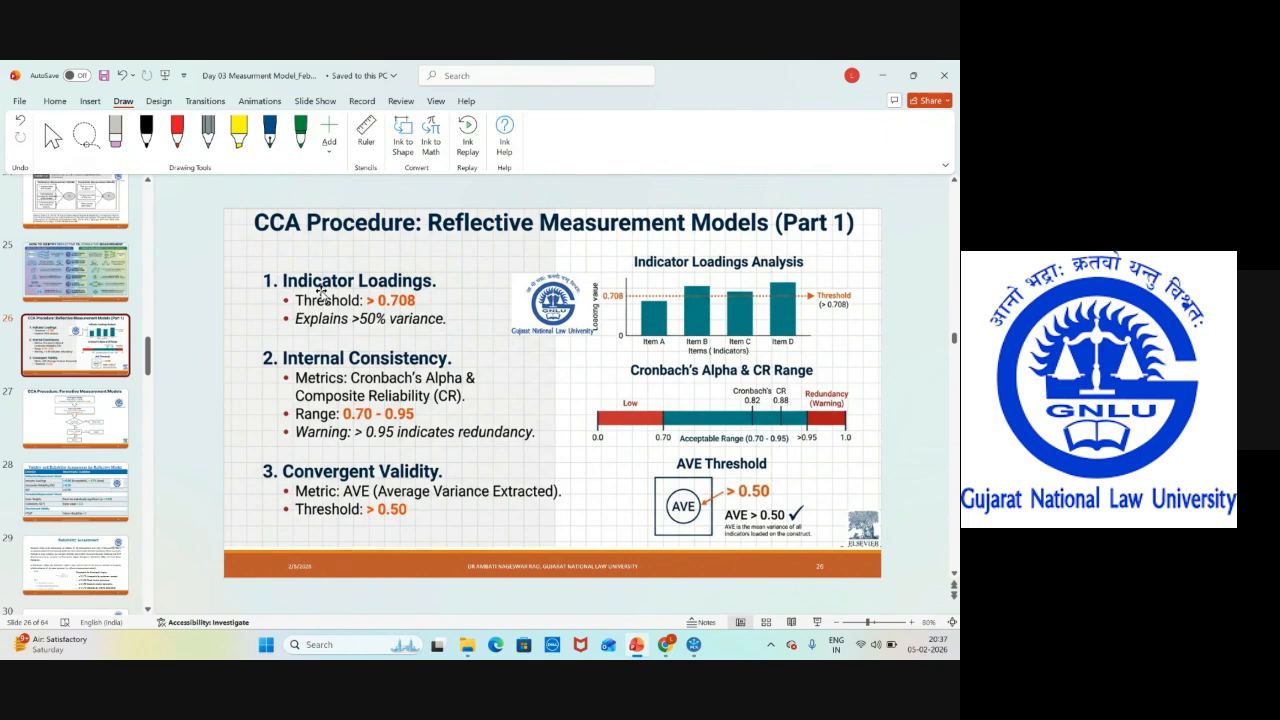
click(815, 621)
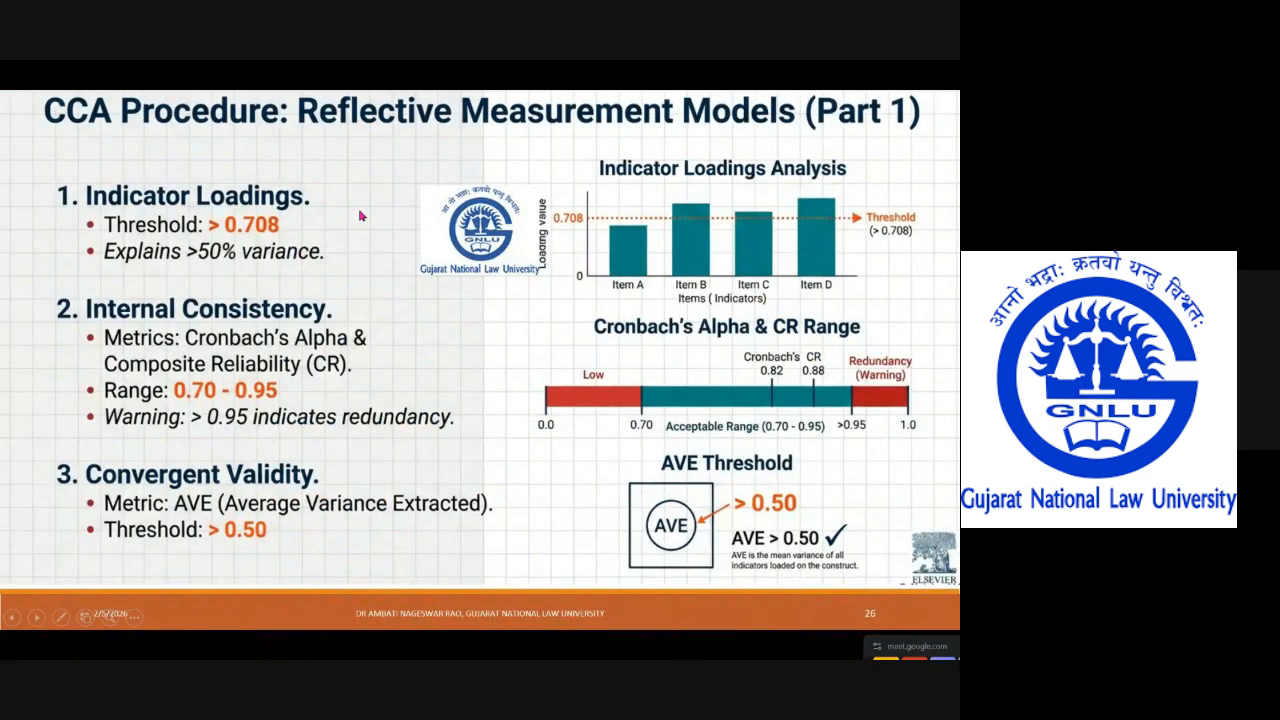
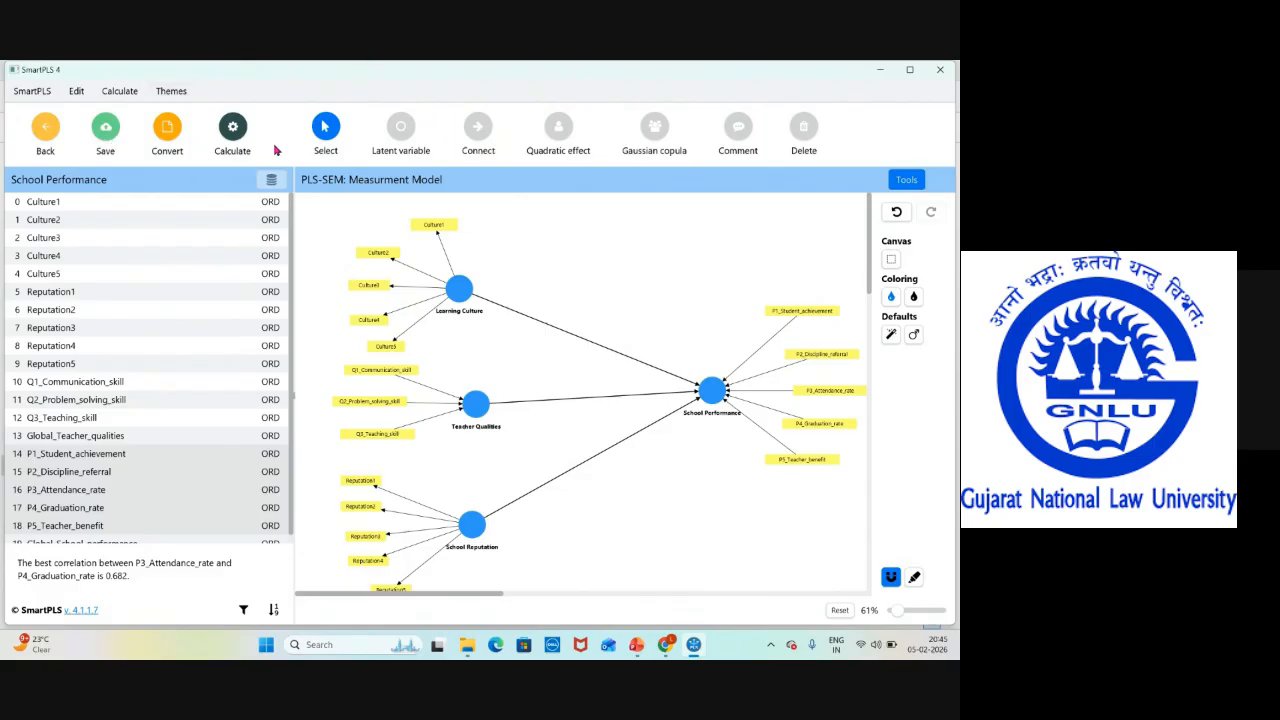
Run bootstrapping with 5000 subsamples, two tailed at 0.05, and display outer weights/loadings and p values for the measurement model
click(236, 146)
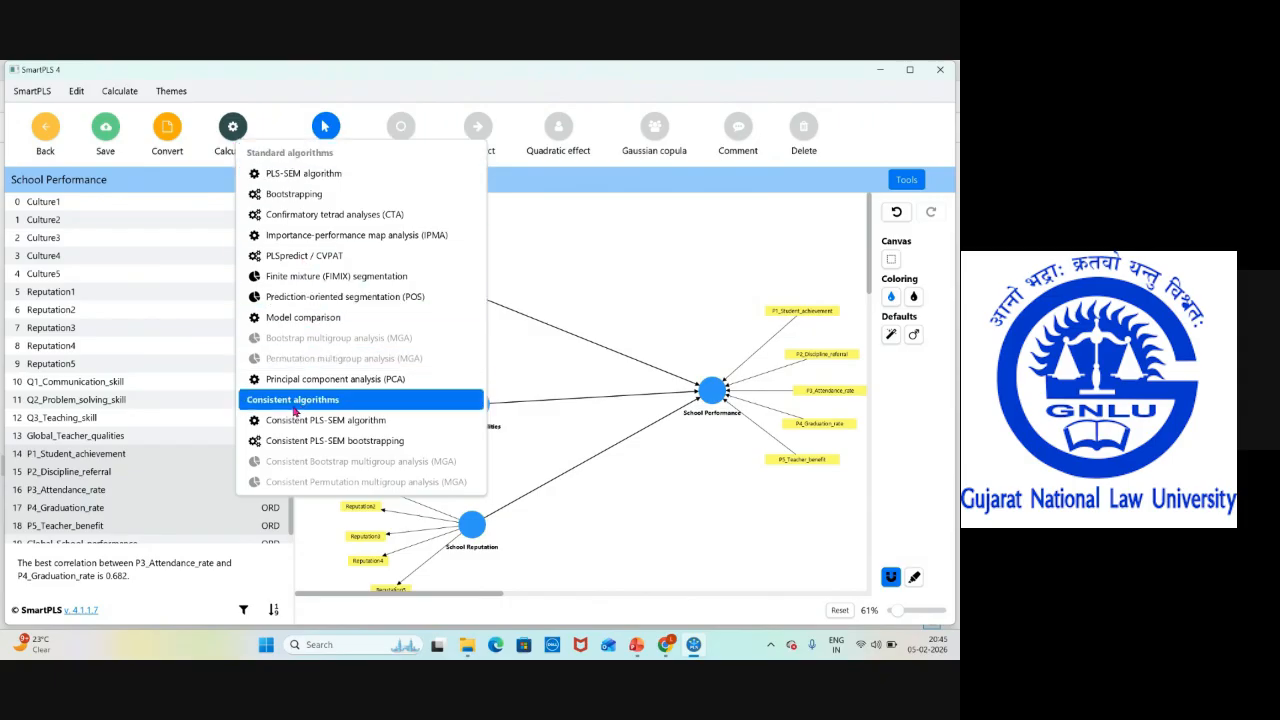
click(290, 194)
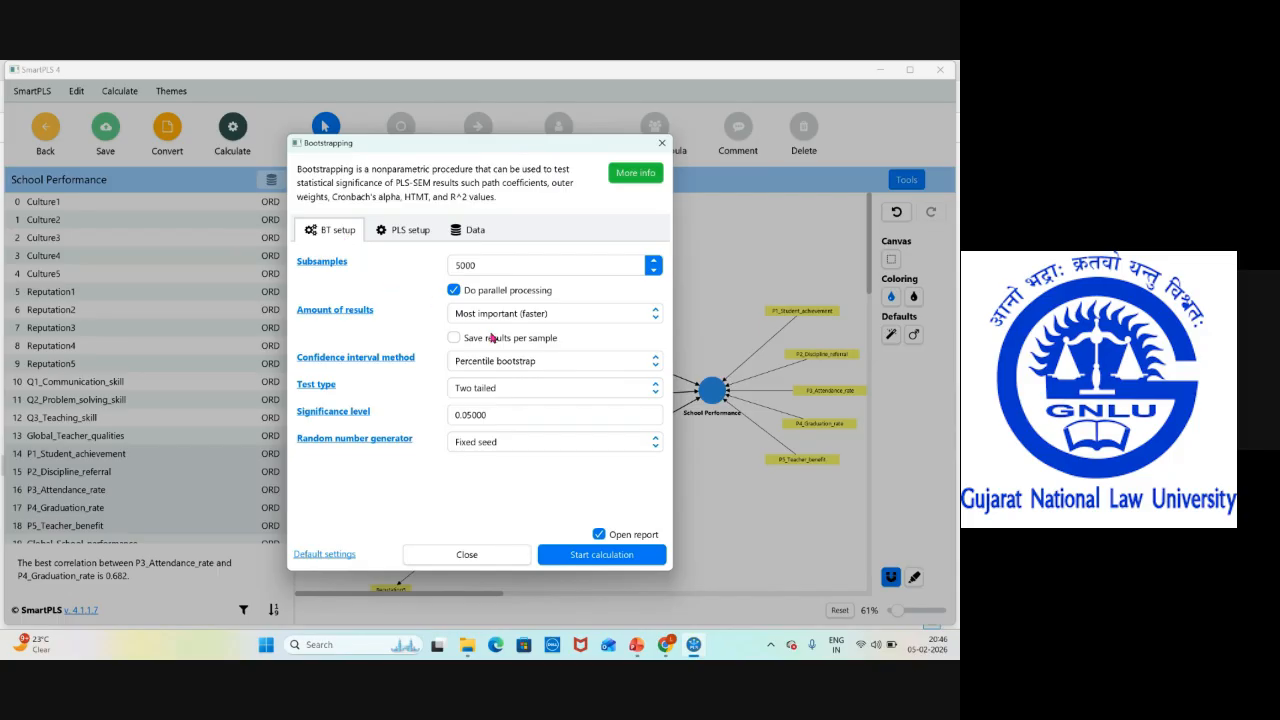
click(603, 556)
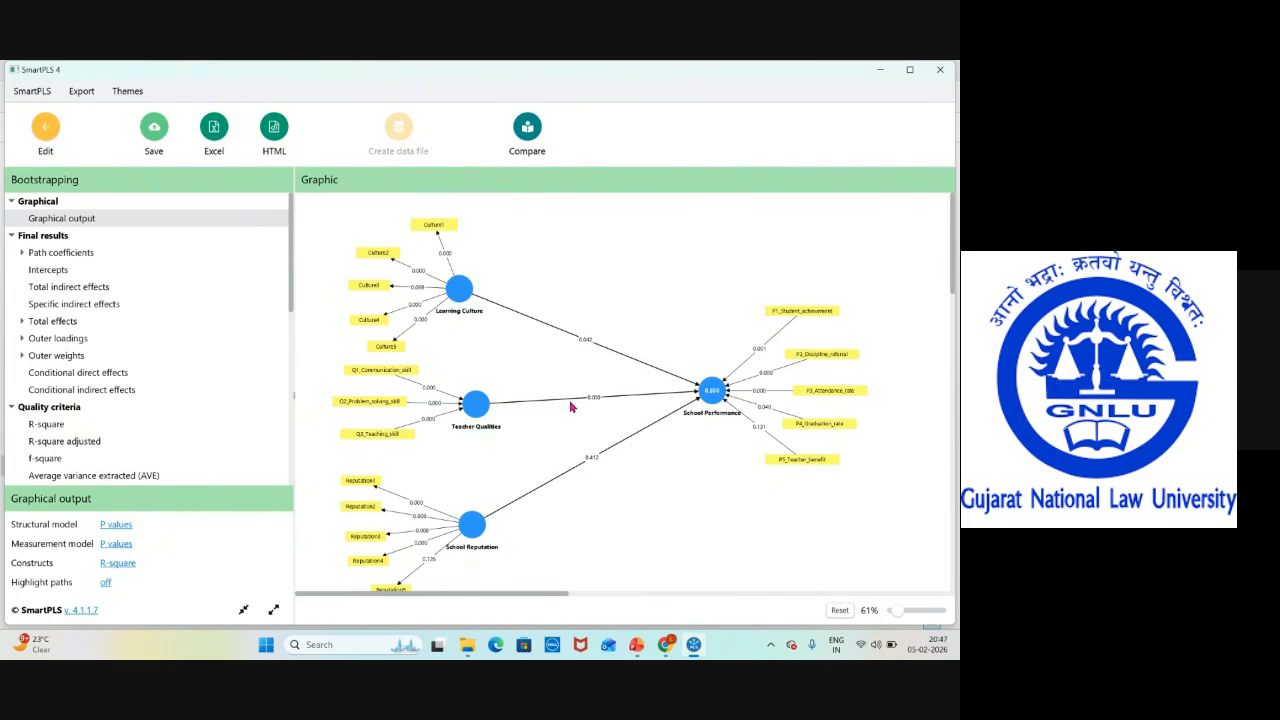
click(118, 543)
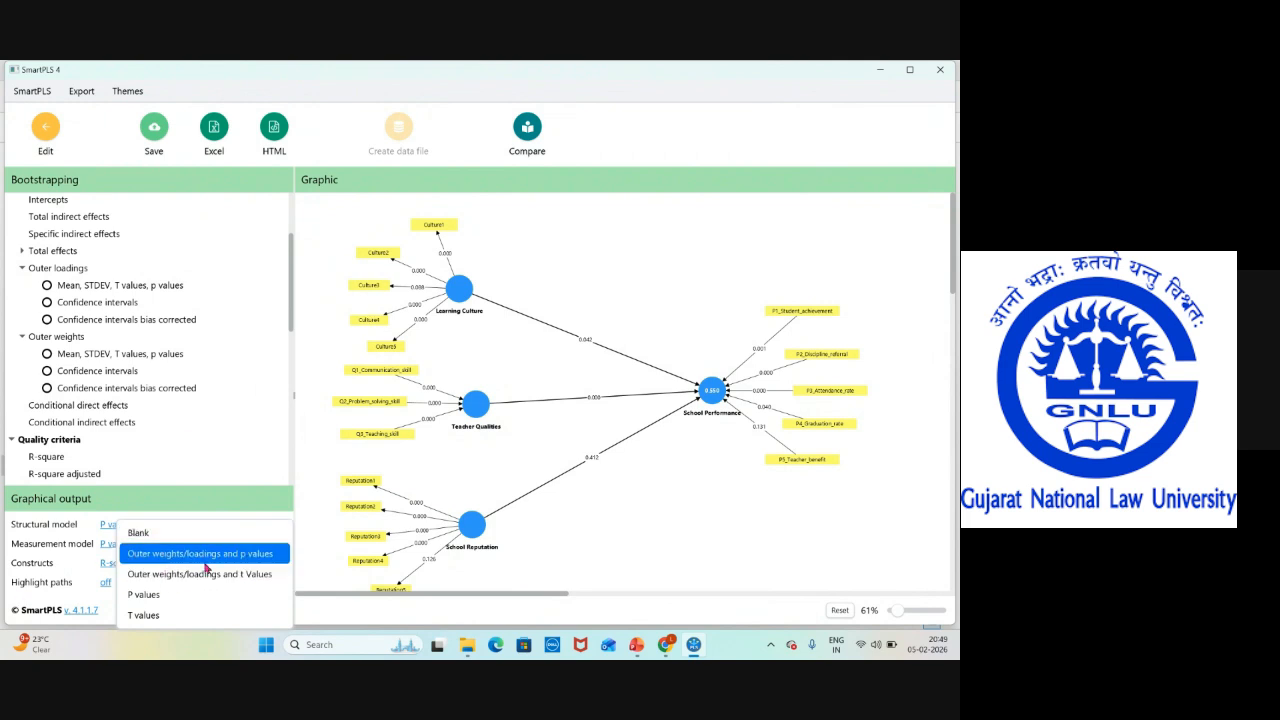
click(237, 556)
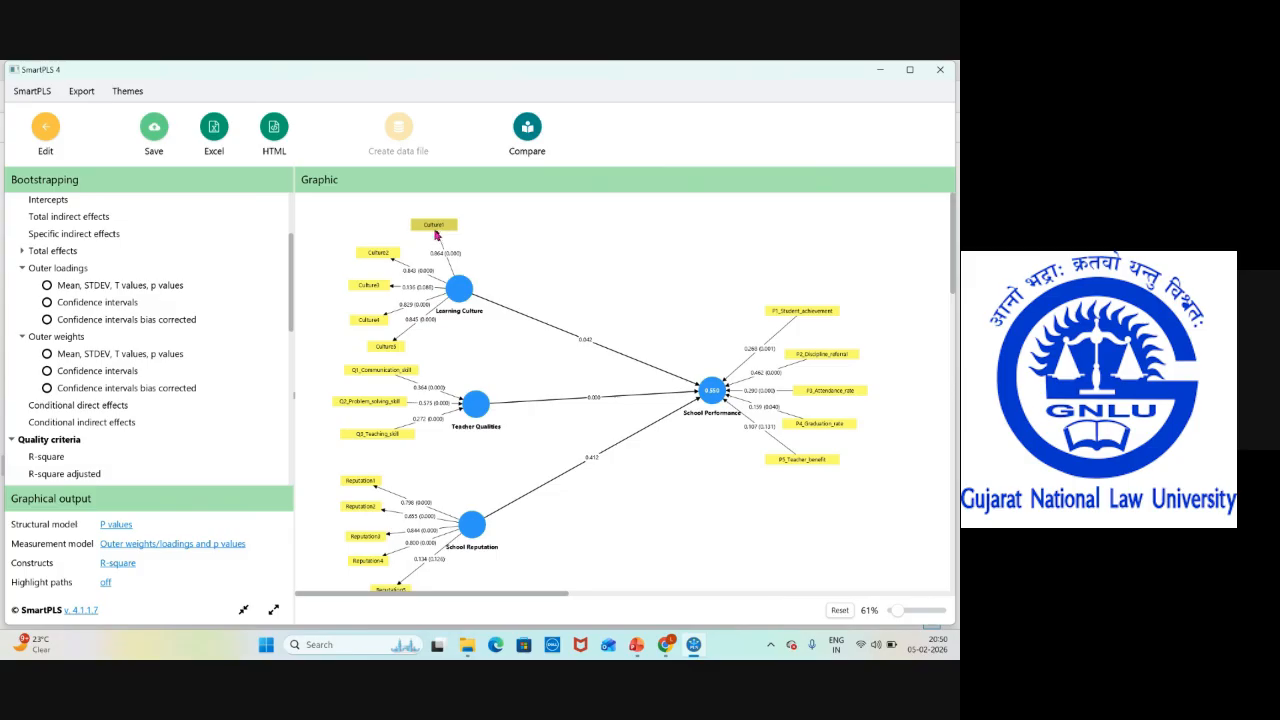
Examine the reliability and AVE results of Learning Culture and School Reputation, along with the Culture3 loading
mouse_move(456, 290)
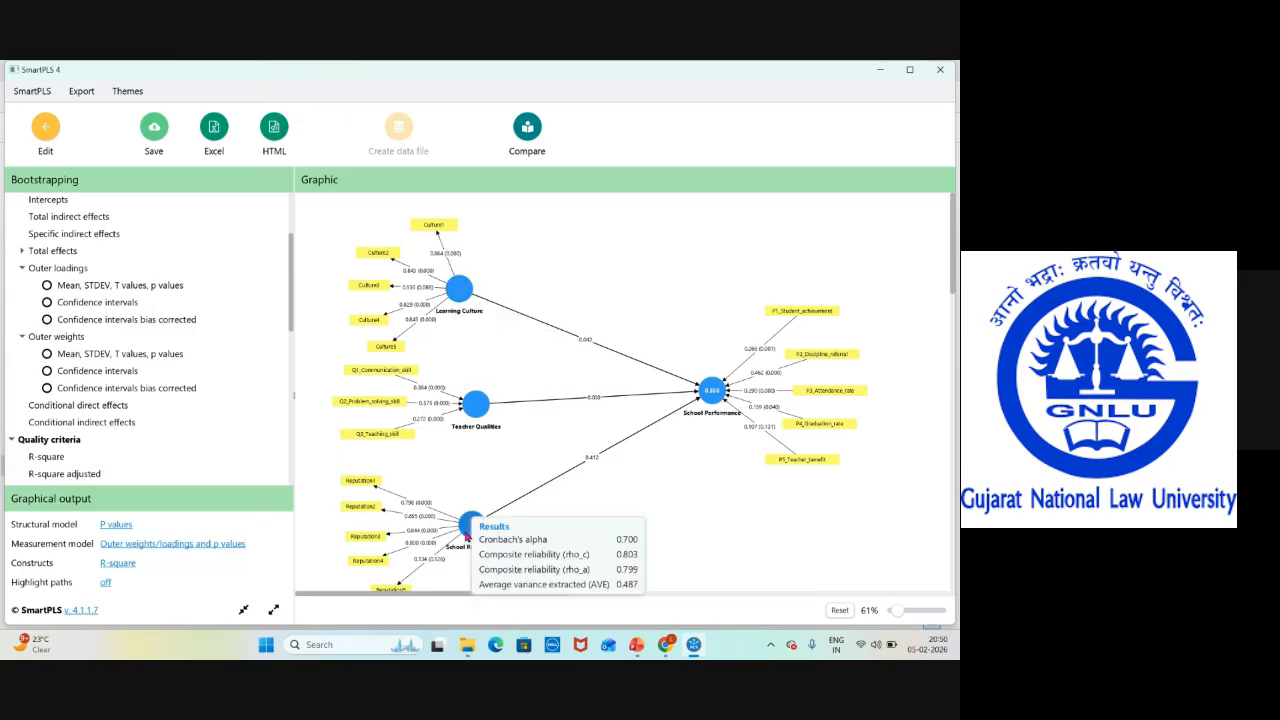
mouse_move(477, 540)
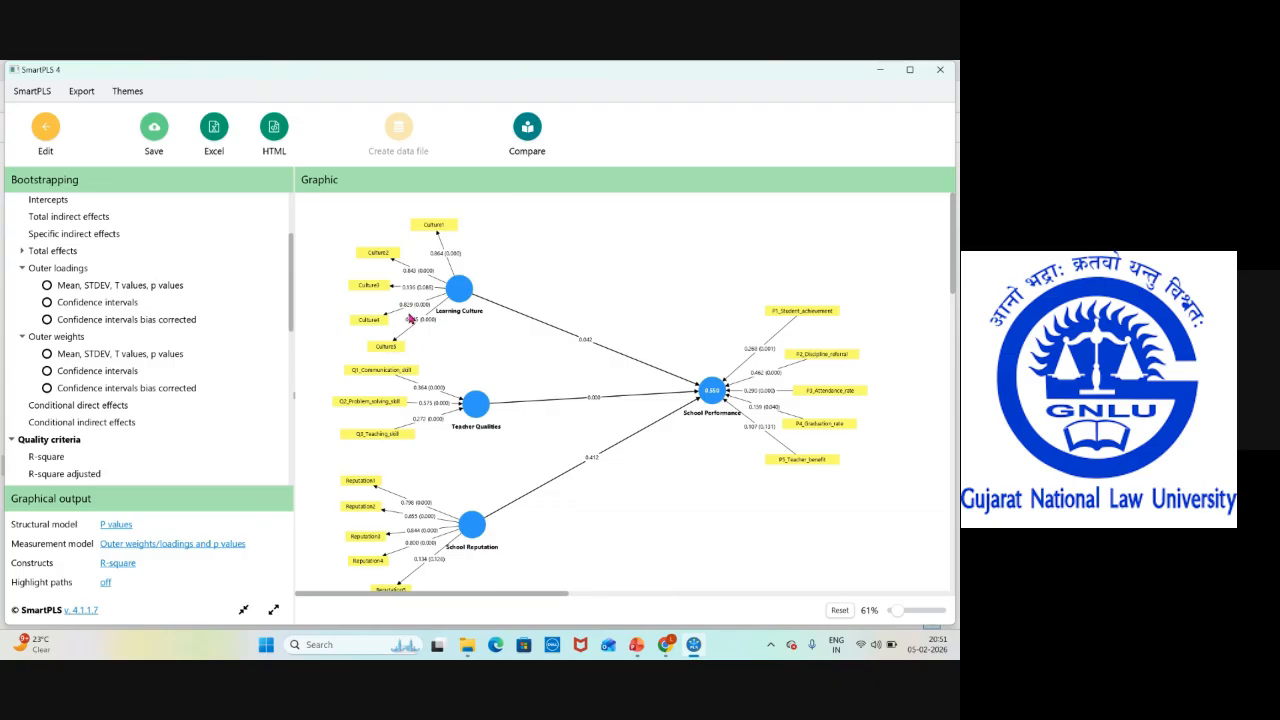
mouse_move(455, 290)
click(372, 290)
click(585, 274)
mouse_move(479, 533)
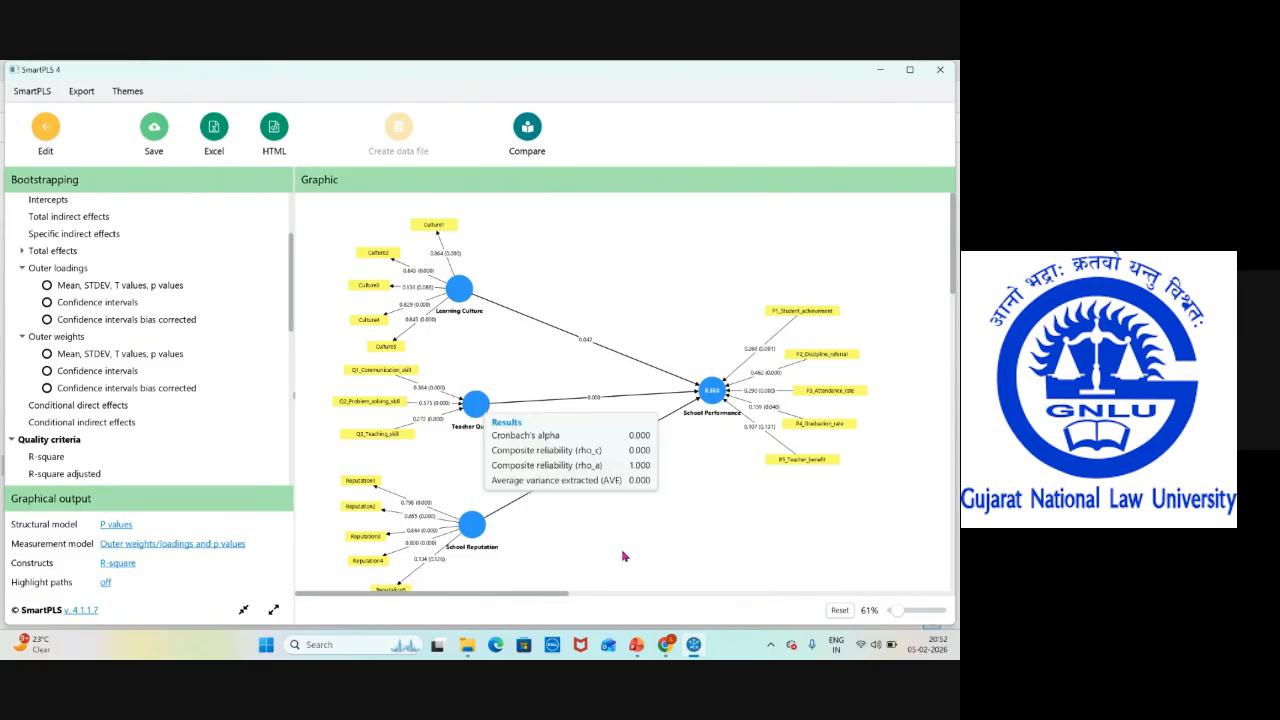
Switch to PowerPoint, check the validity benchmarks on slide 28 and the formative procedure on slide 27, and return to SmartPLS
click(636, 644)
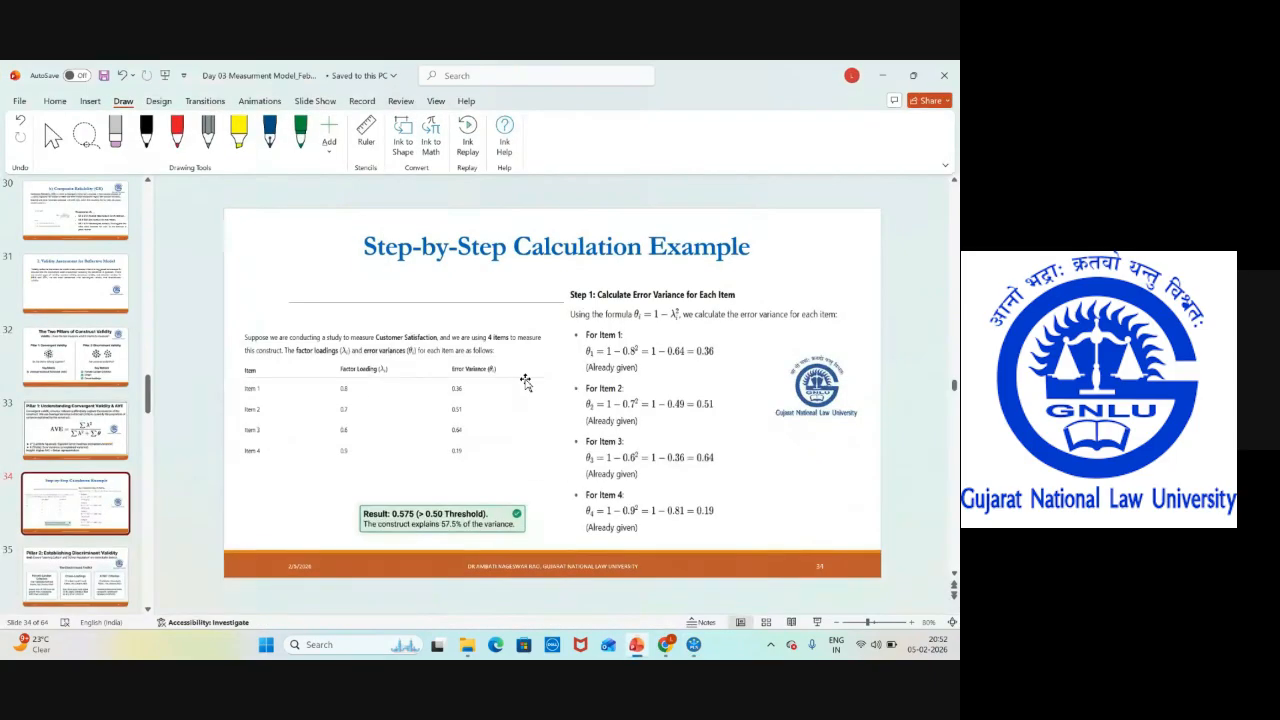
key(Page_Up)
key(Page_Up)
key(Page_Up)
key(Page_Up)
key(Page_Up)
key(Page_Up)
key(Page_Up)
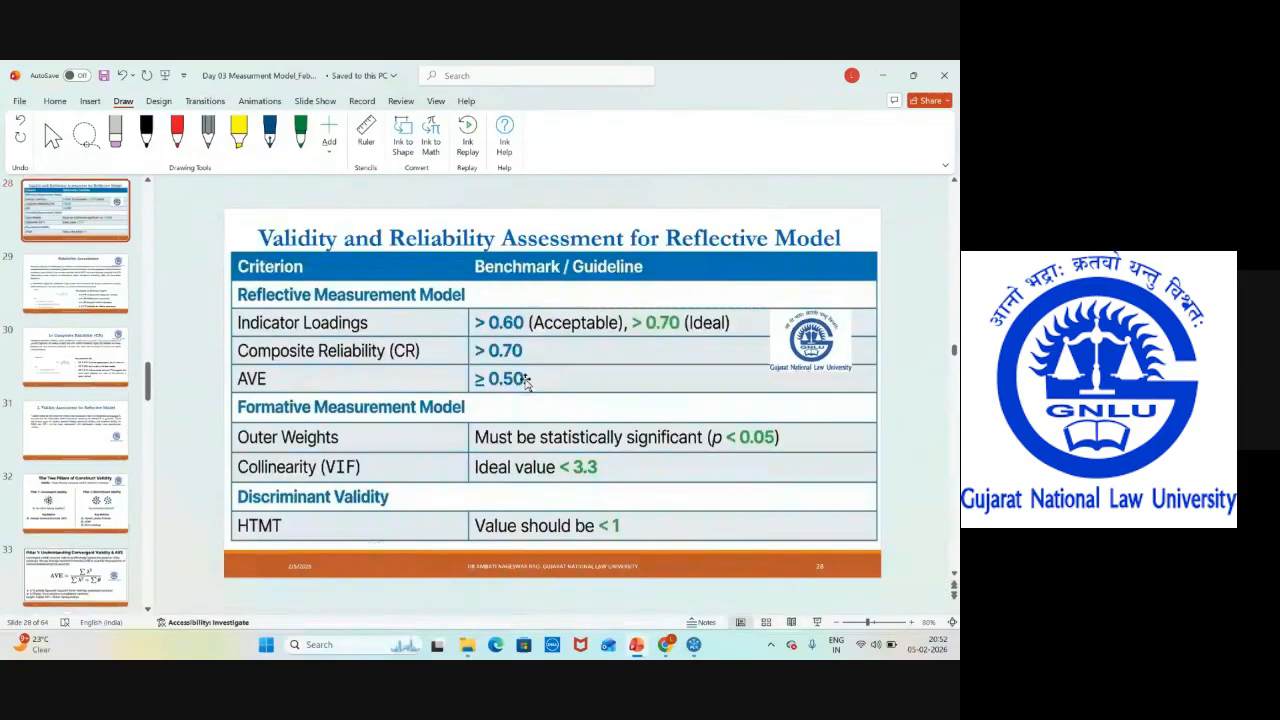
key(Page_Down)
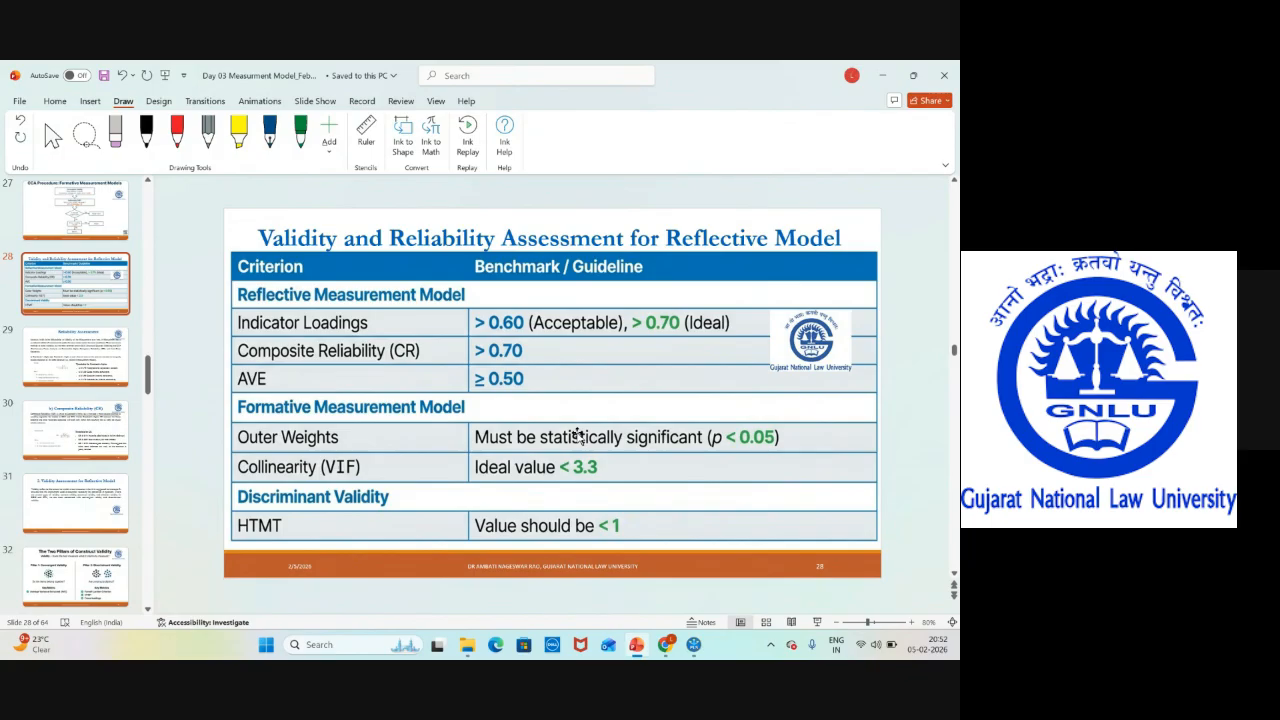
key(Page_Up)
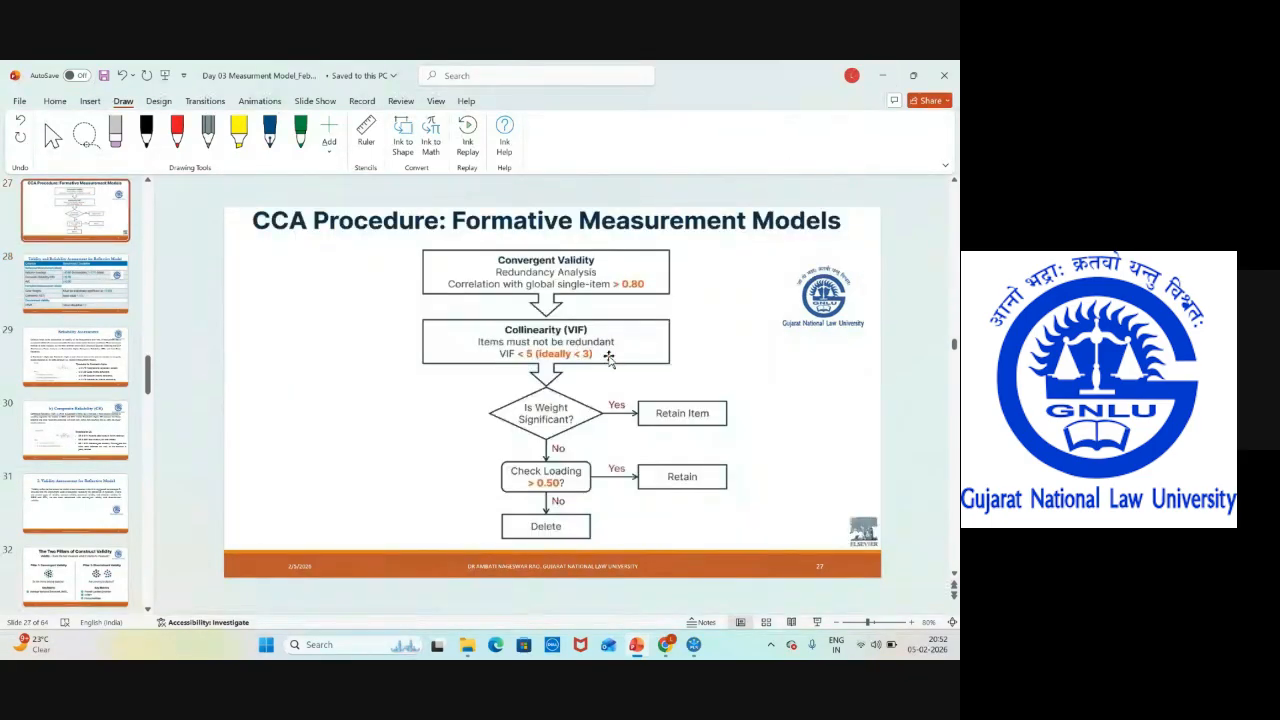
click(882, 76)
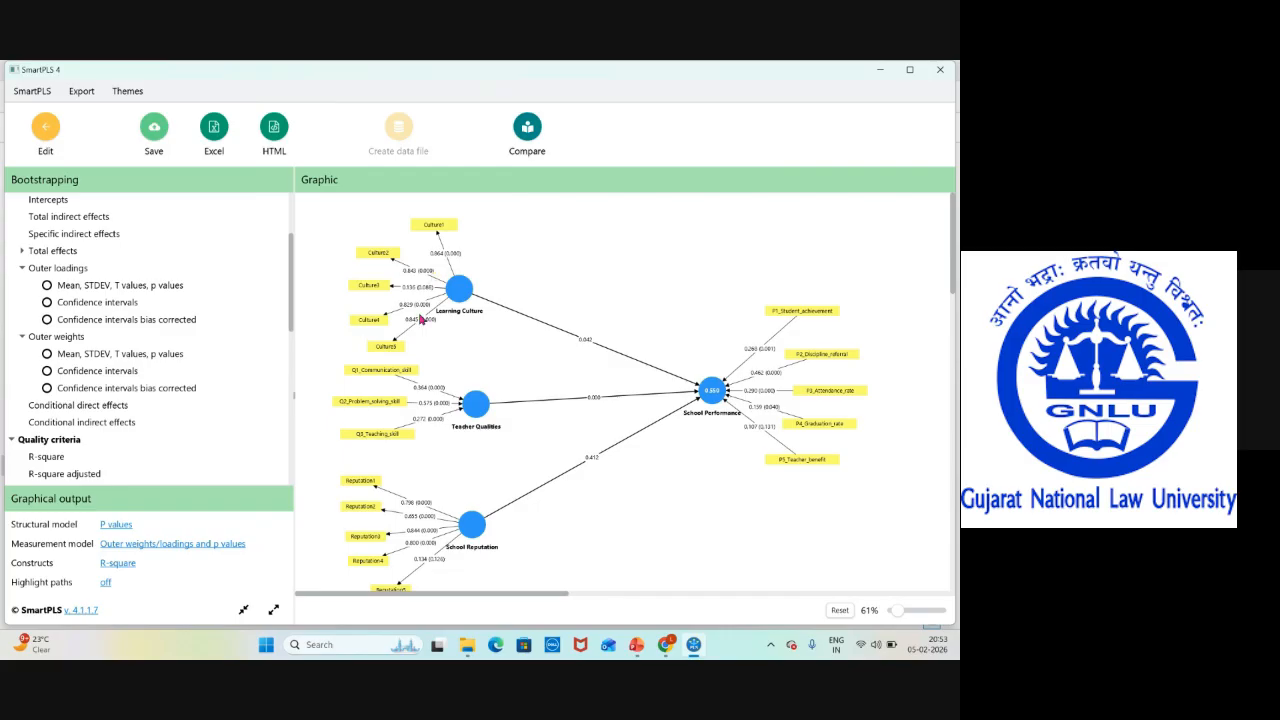
Review the indicator results in the bootstrapping graphic, return to the model editor, and delete Culture3 from Learning Culture
mouse_move(474, 408)
scroll(420, 560, down, 1)
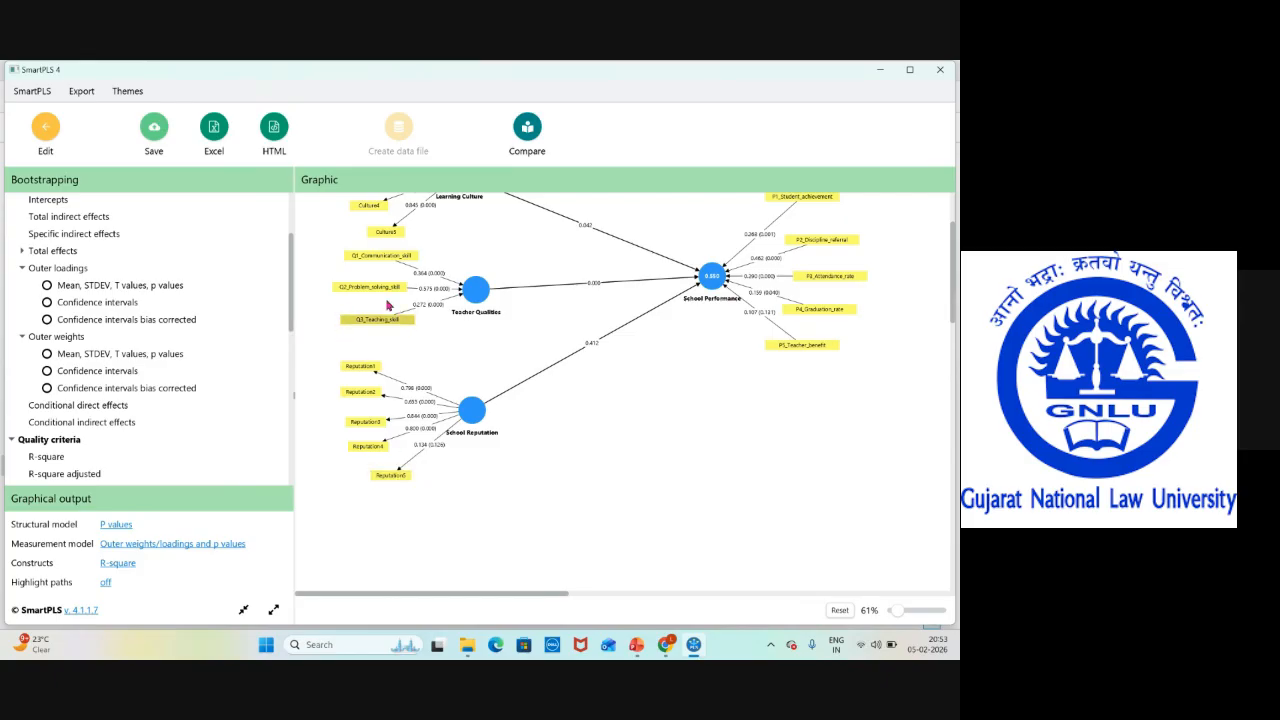
scroll(400, 313, up, 1)
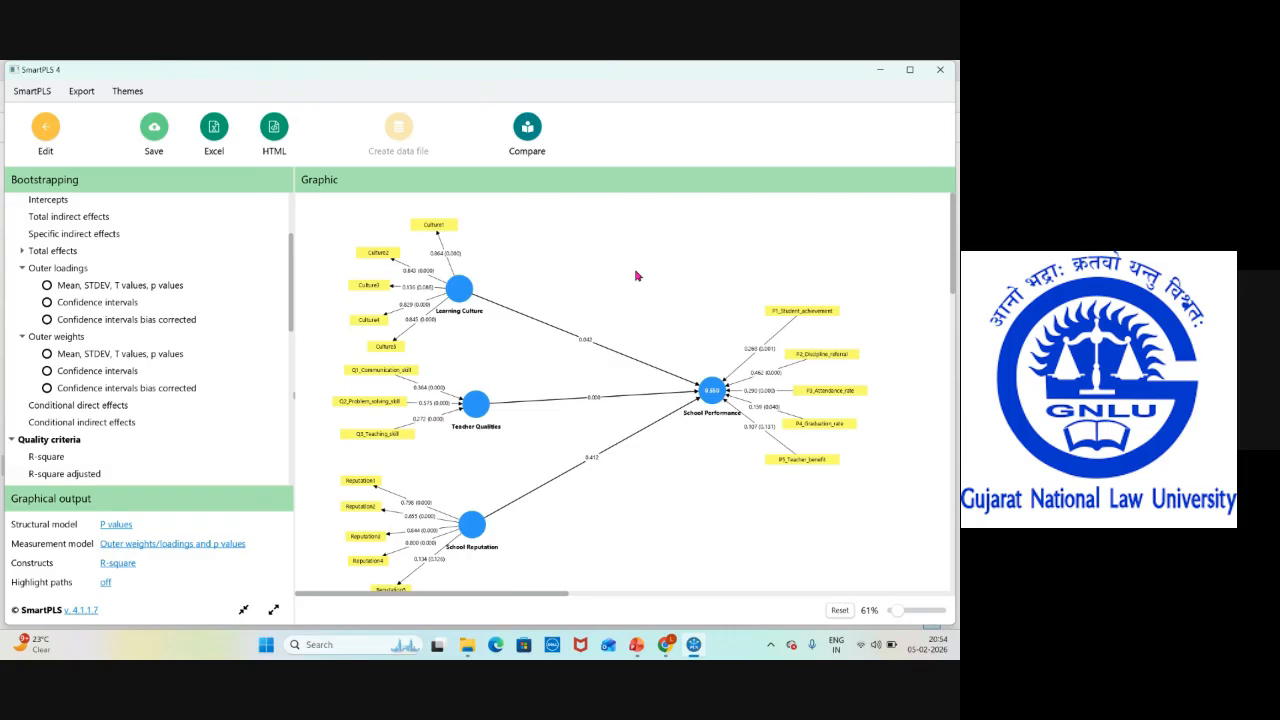
click(46, 130)
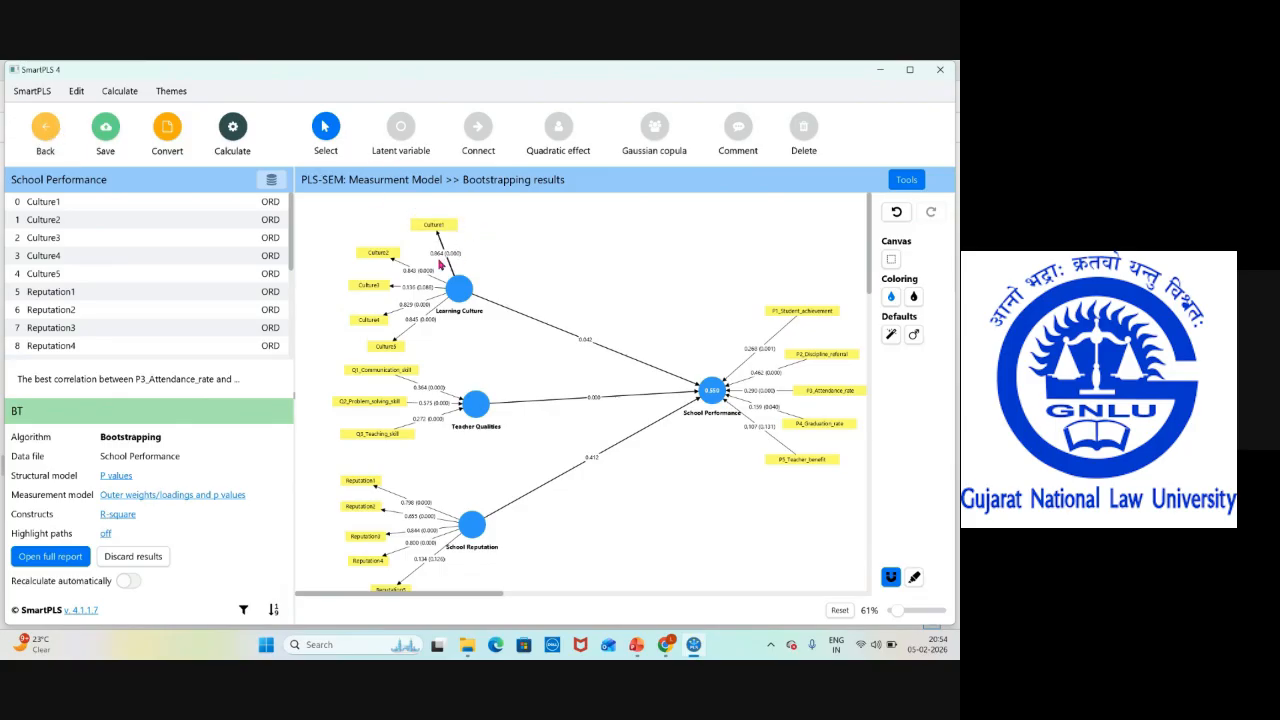
click(381, 290)
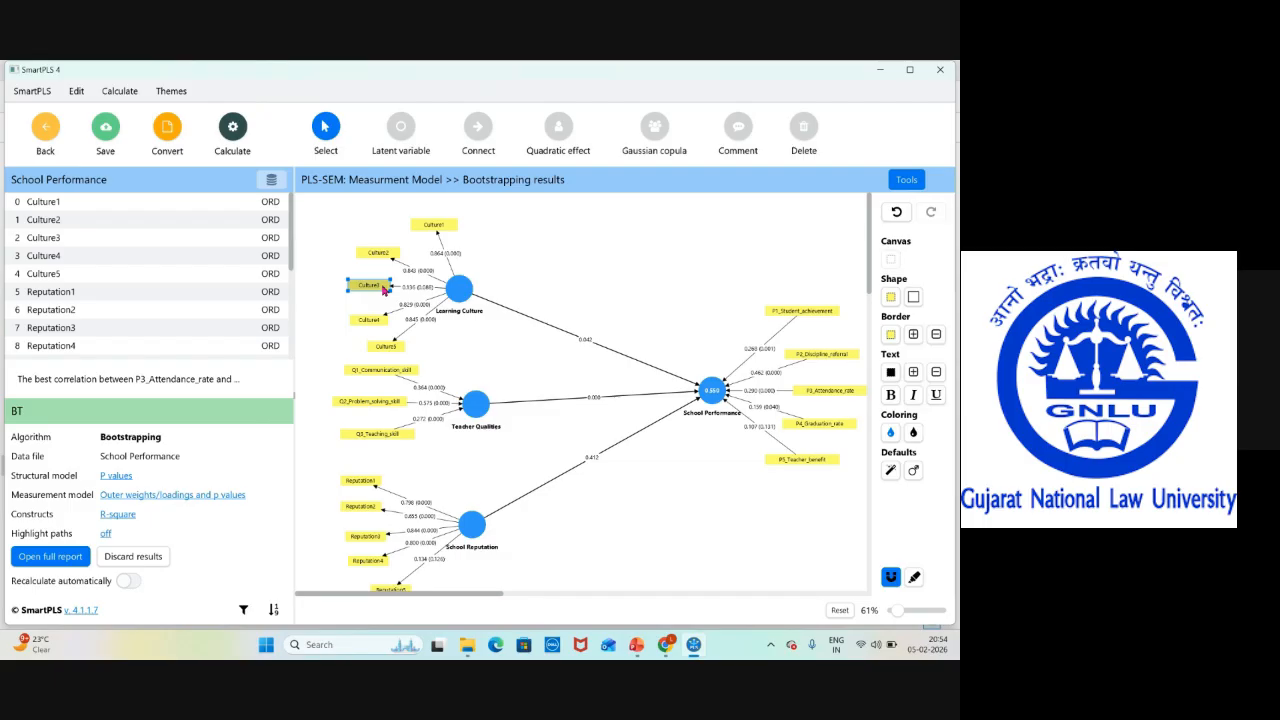
right_click(384, 289)
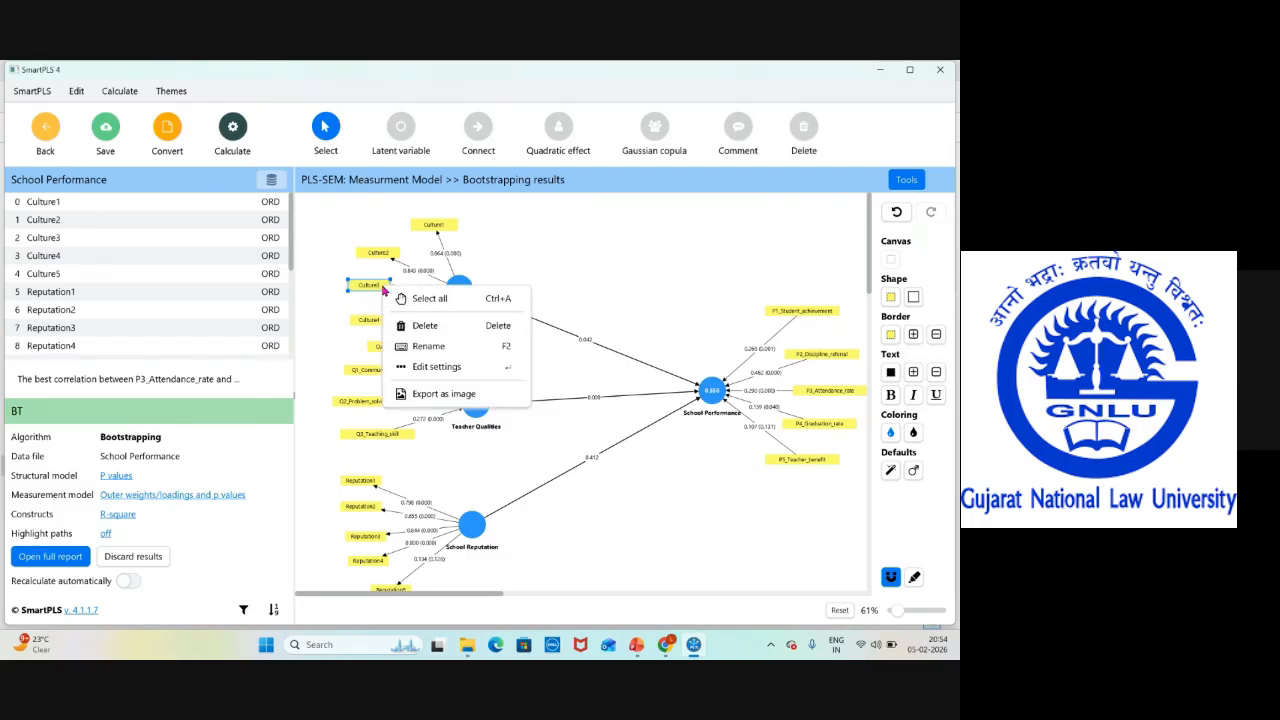
click(424, 326)
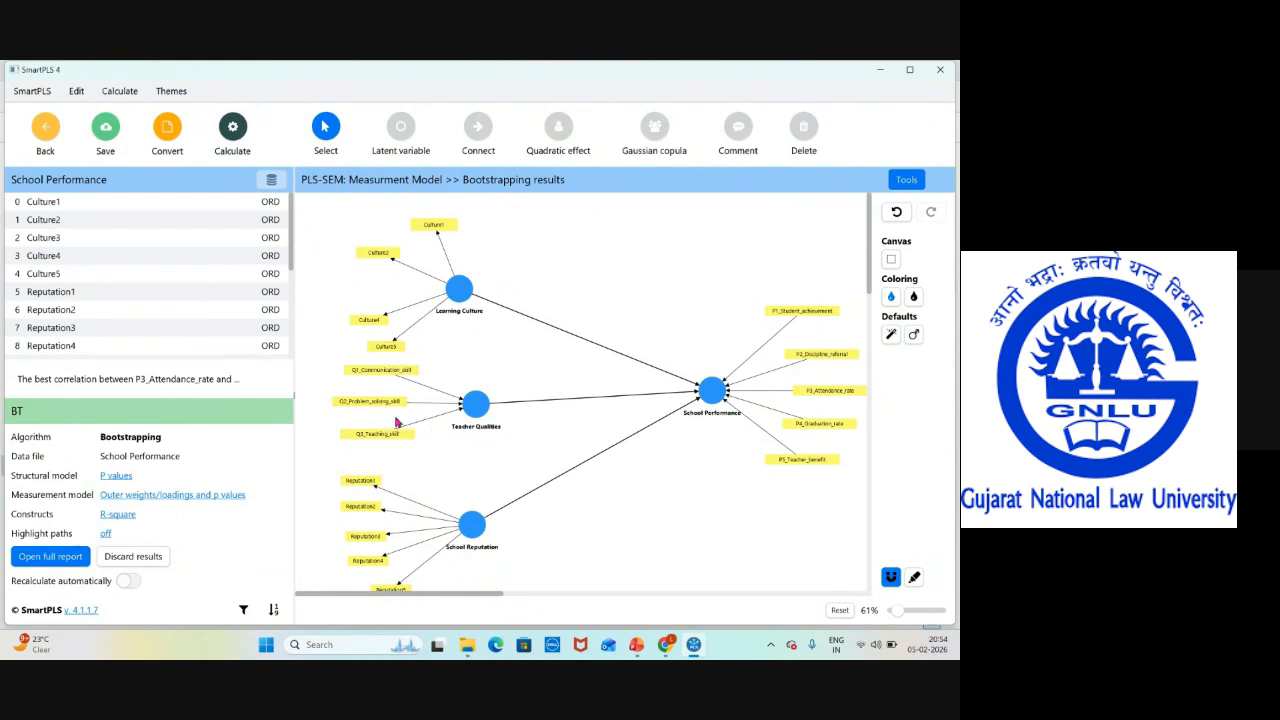
Delete the P5_Teacher_benefit indicator from School Performance
click(772, 436)
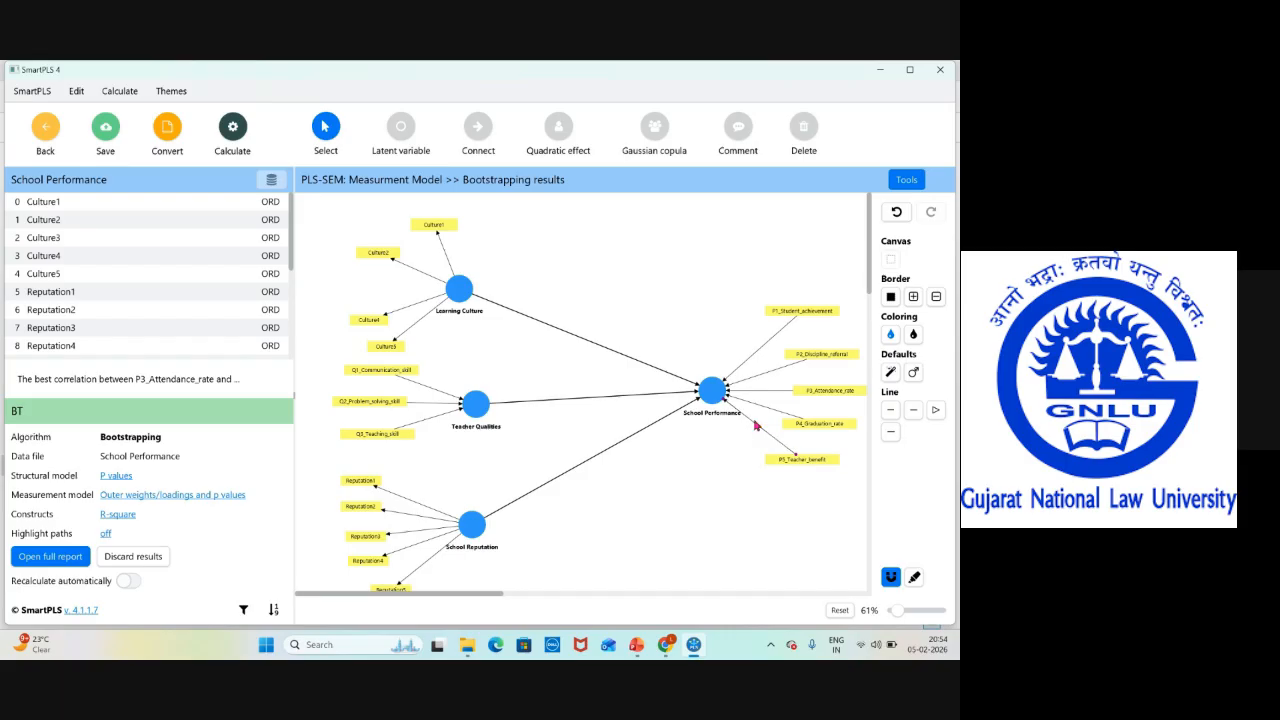
click(797, 462)
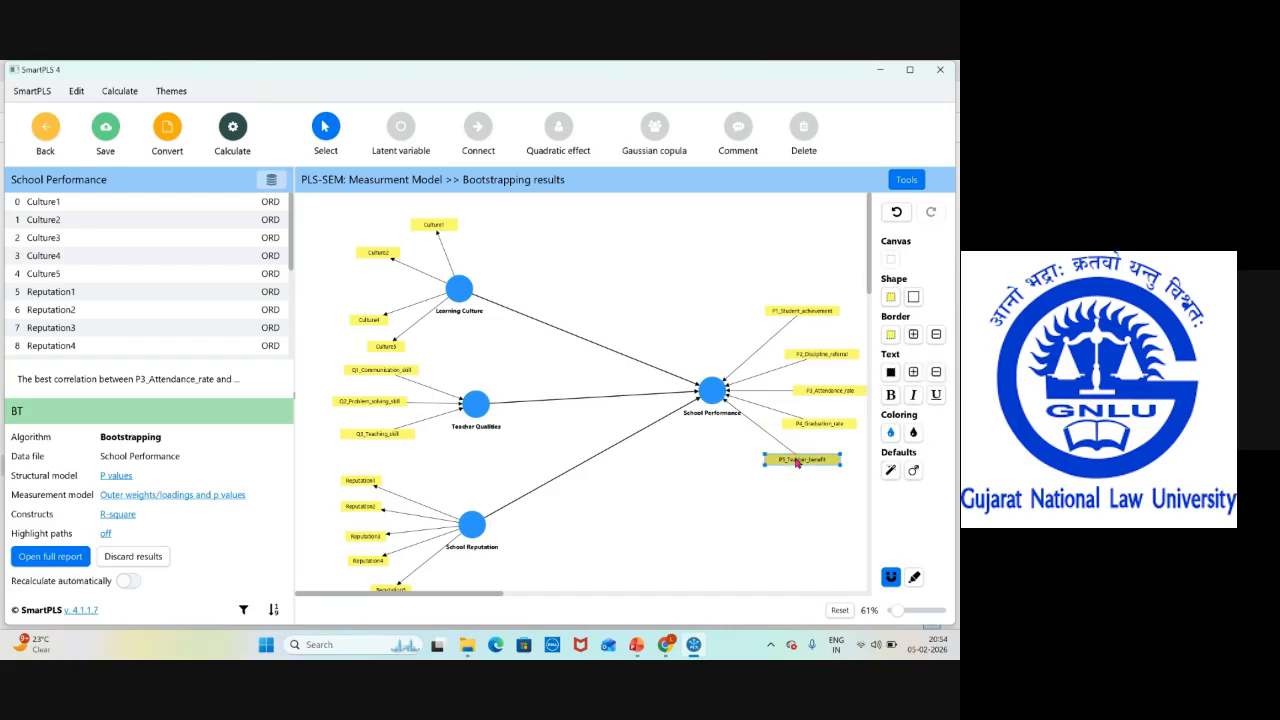
right_click(797, 462)
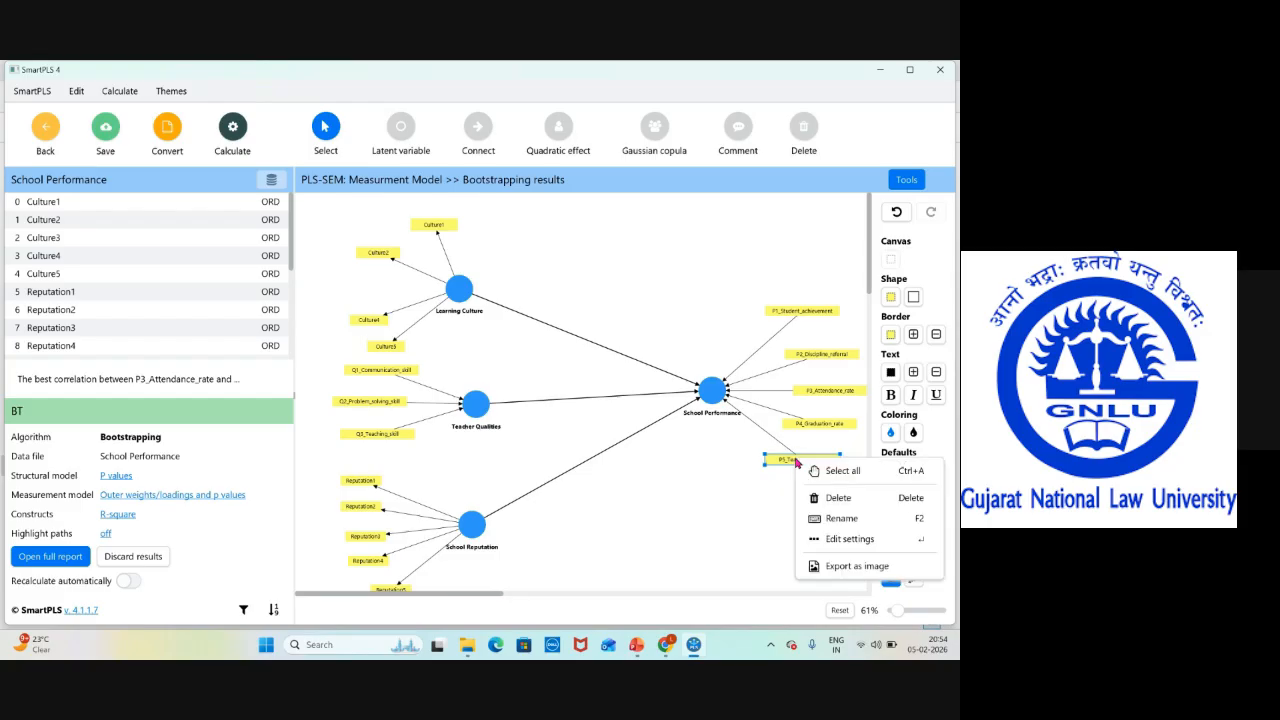
click(836, 502)
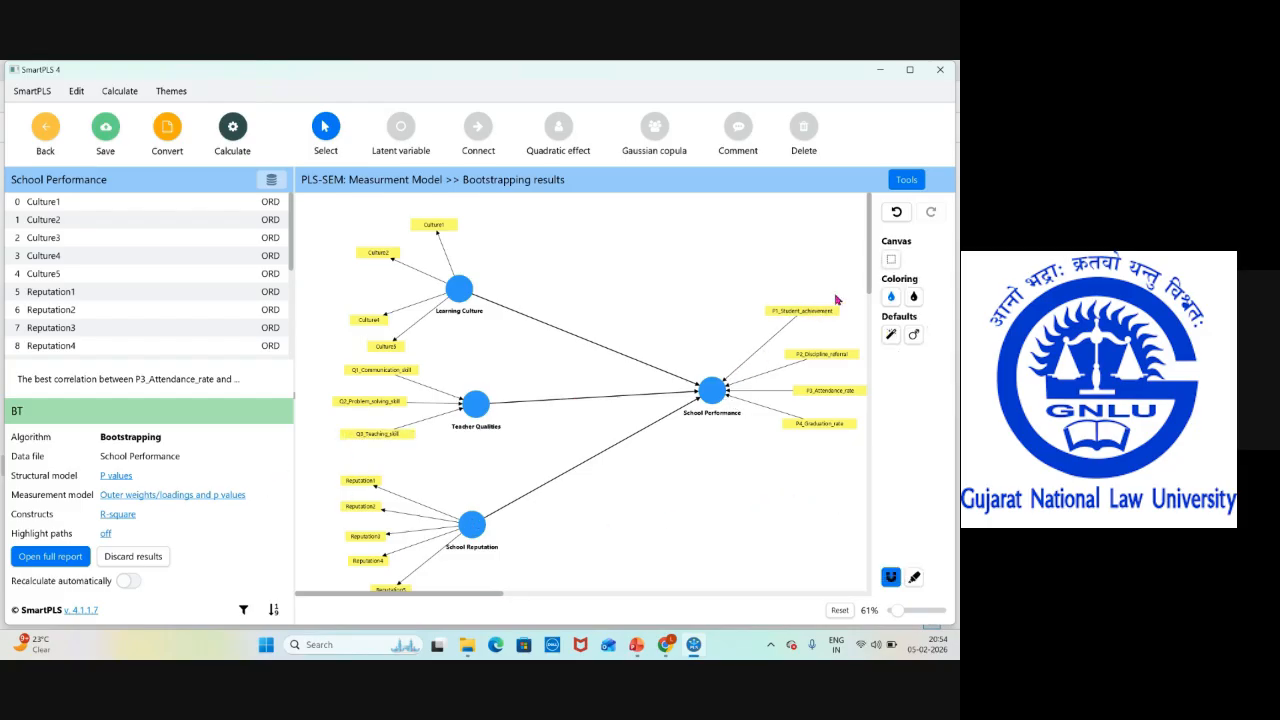
Delete the Reputation5 indicator from School Reputation
scroll(867, 287, down, 3)
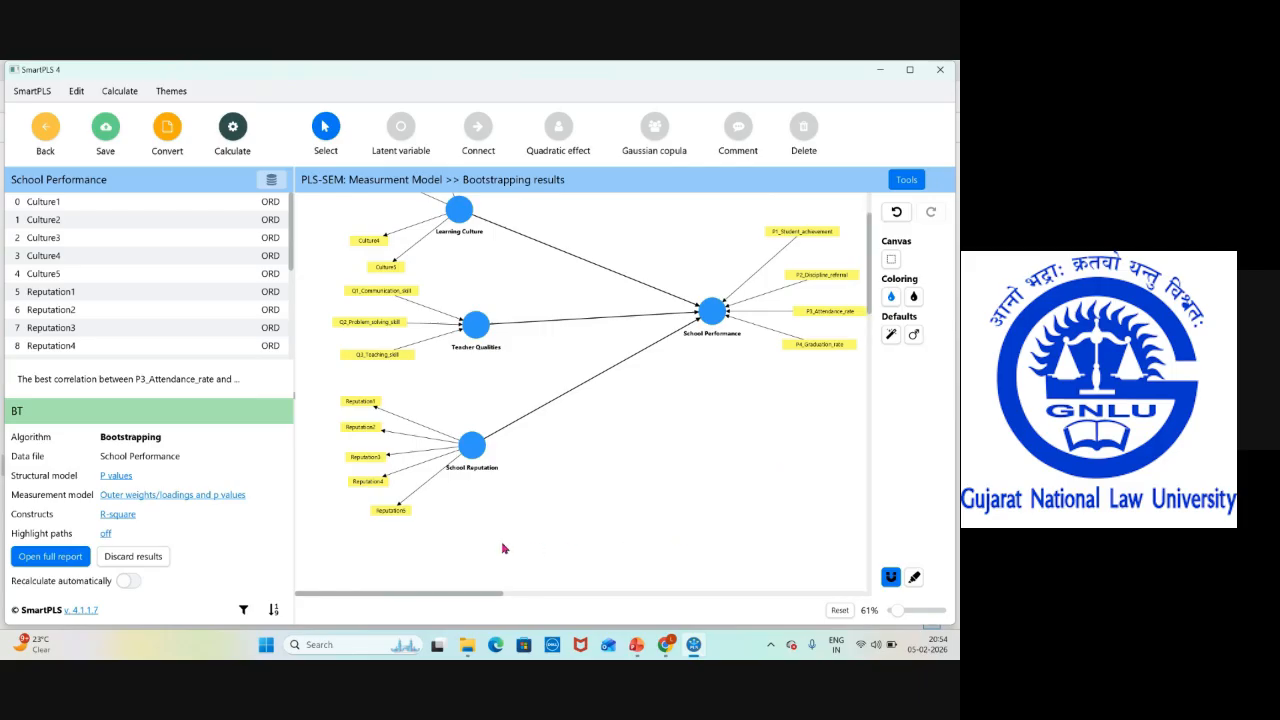
click(420, 491)
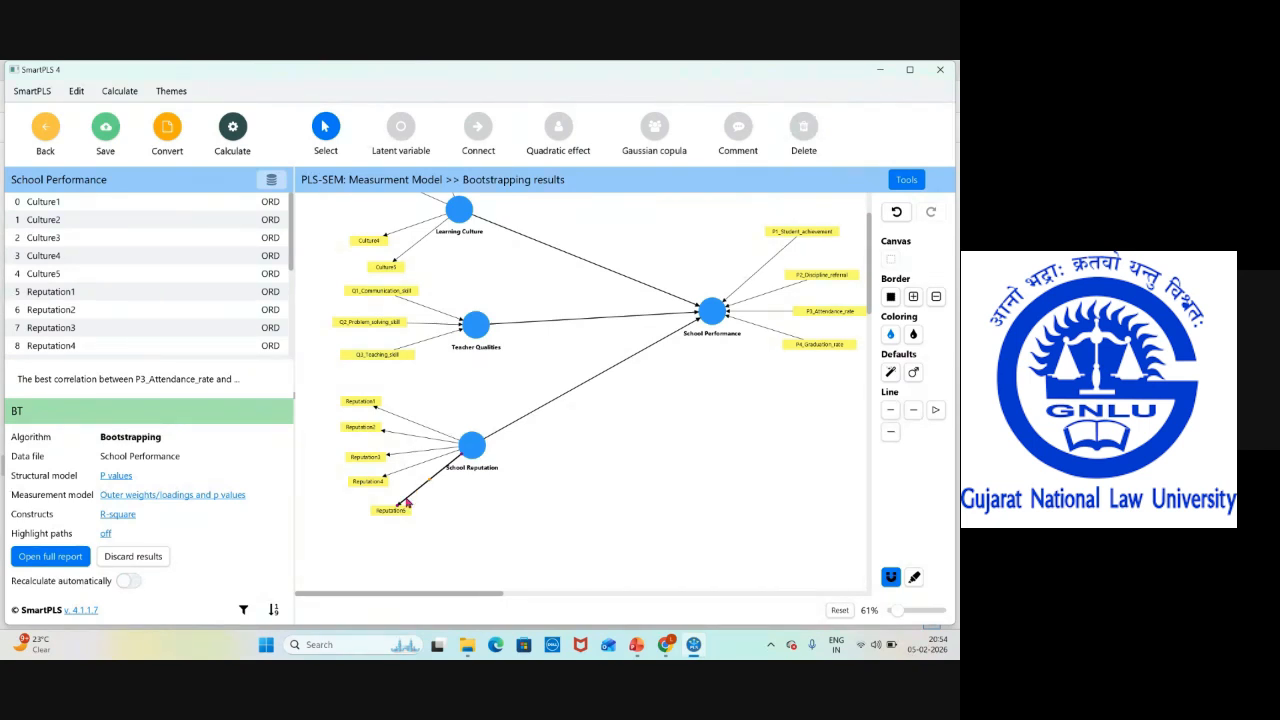
click(393, 510)
right_click(395, 511)
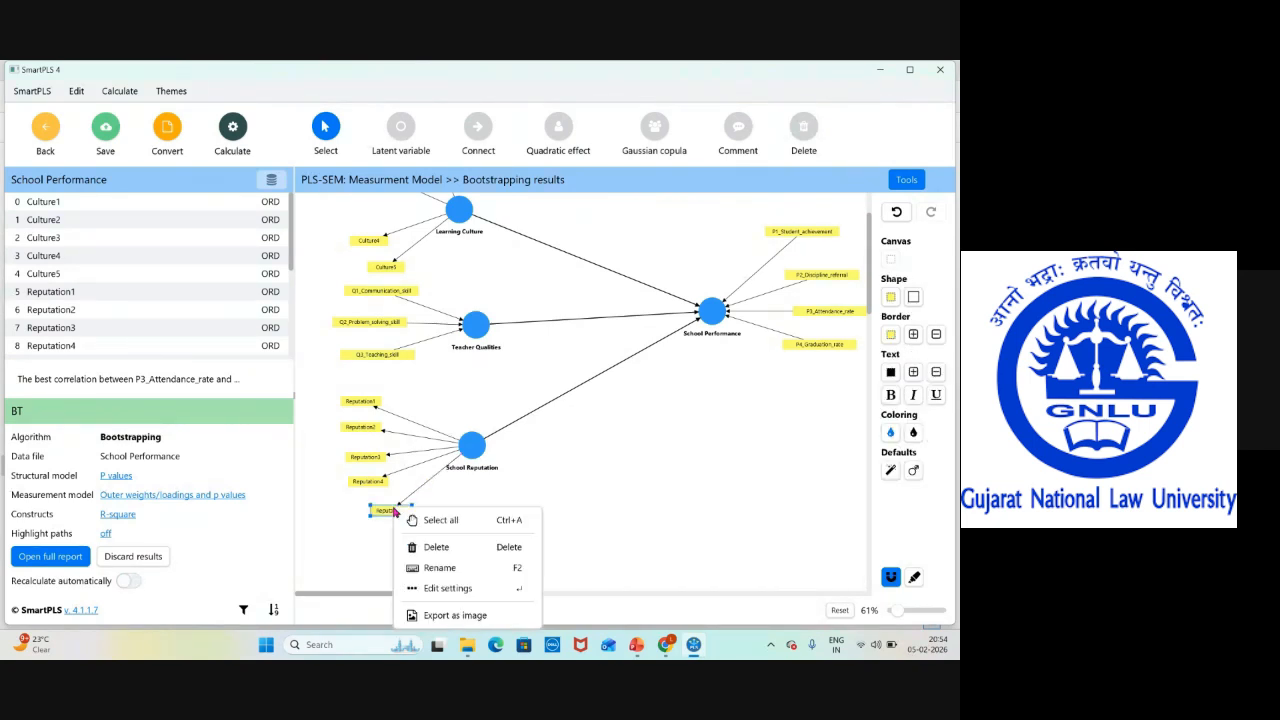
click(441, 547)
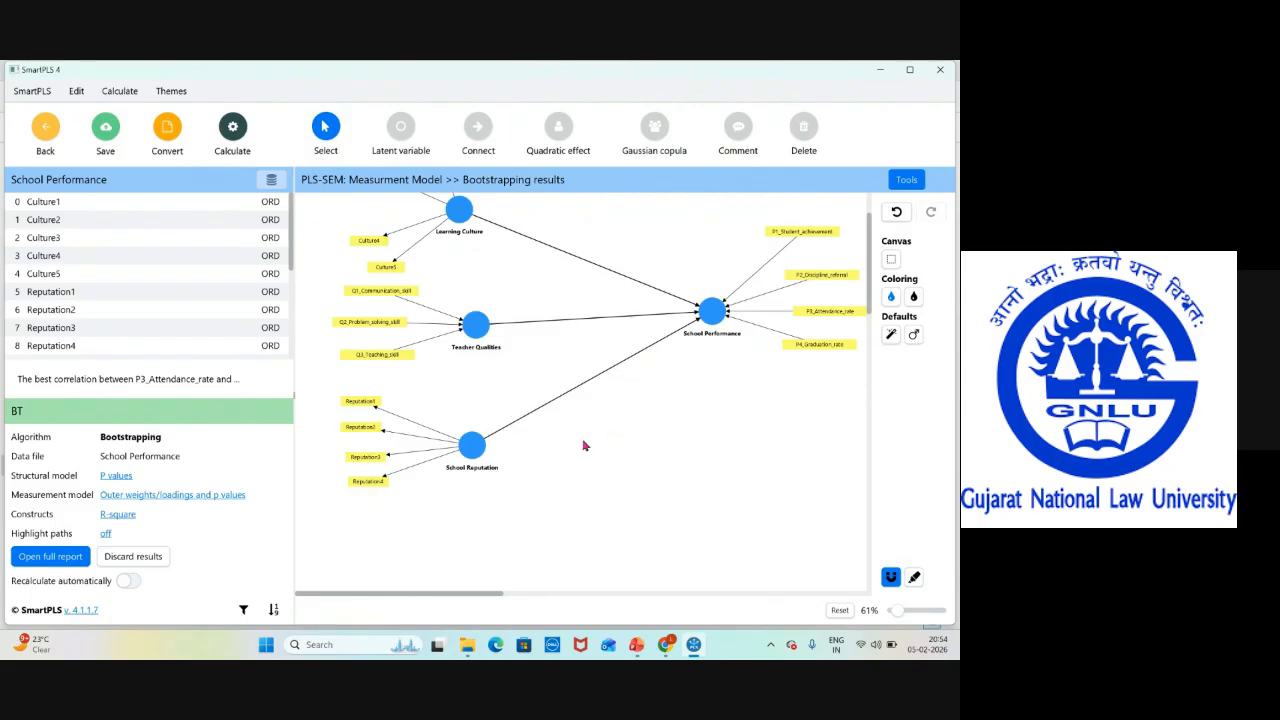
scroll(320, 237, up, 2)
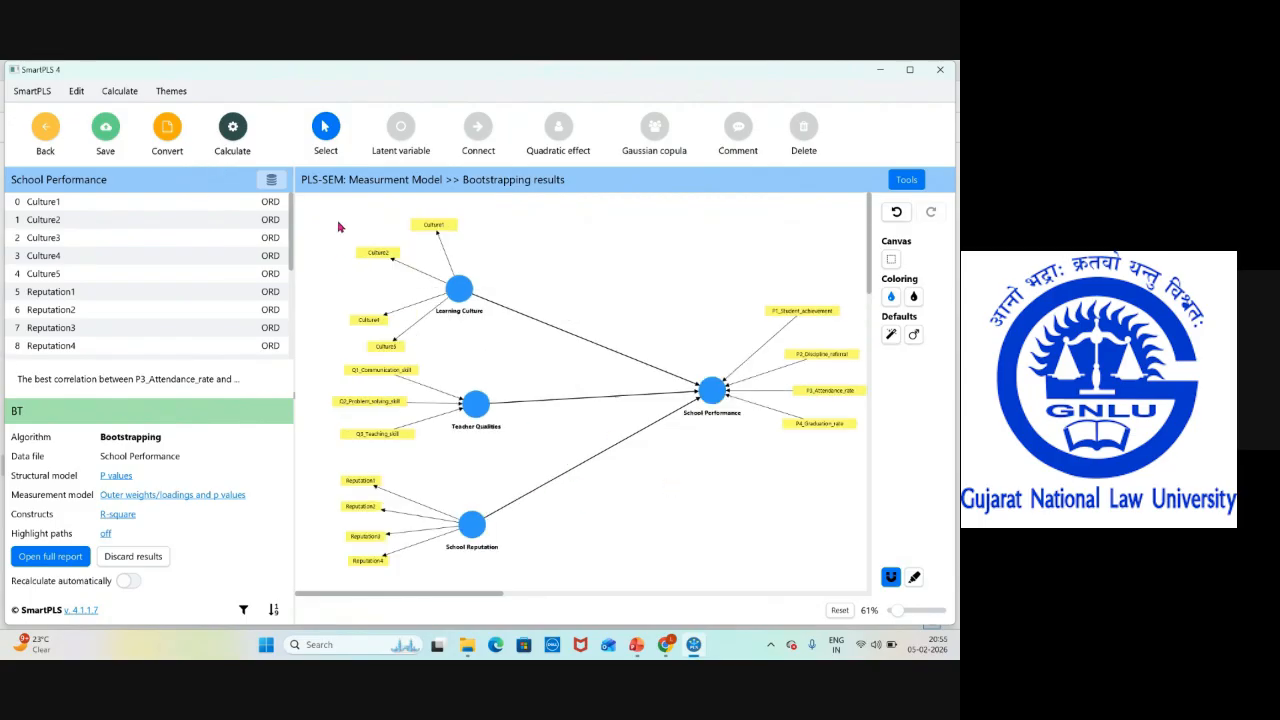
Run bootstrapping on the reduced model with 5000 subsamples, percentile bootstrap, a two-tailed test and a 0.05 significance level
click(234, 139)
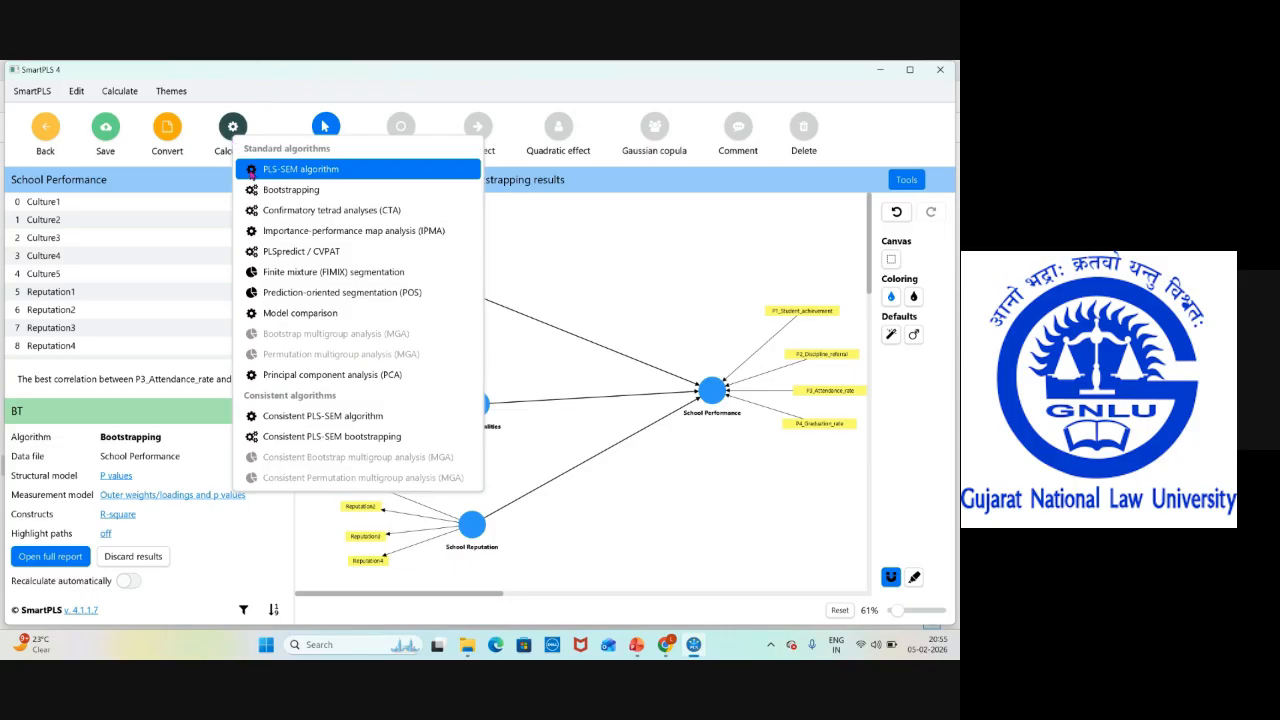
click(306, 198)
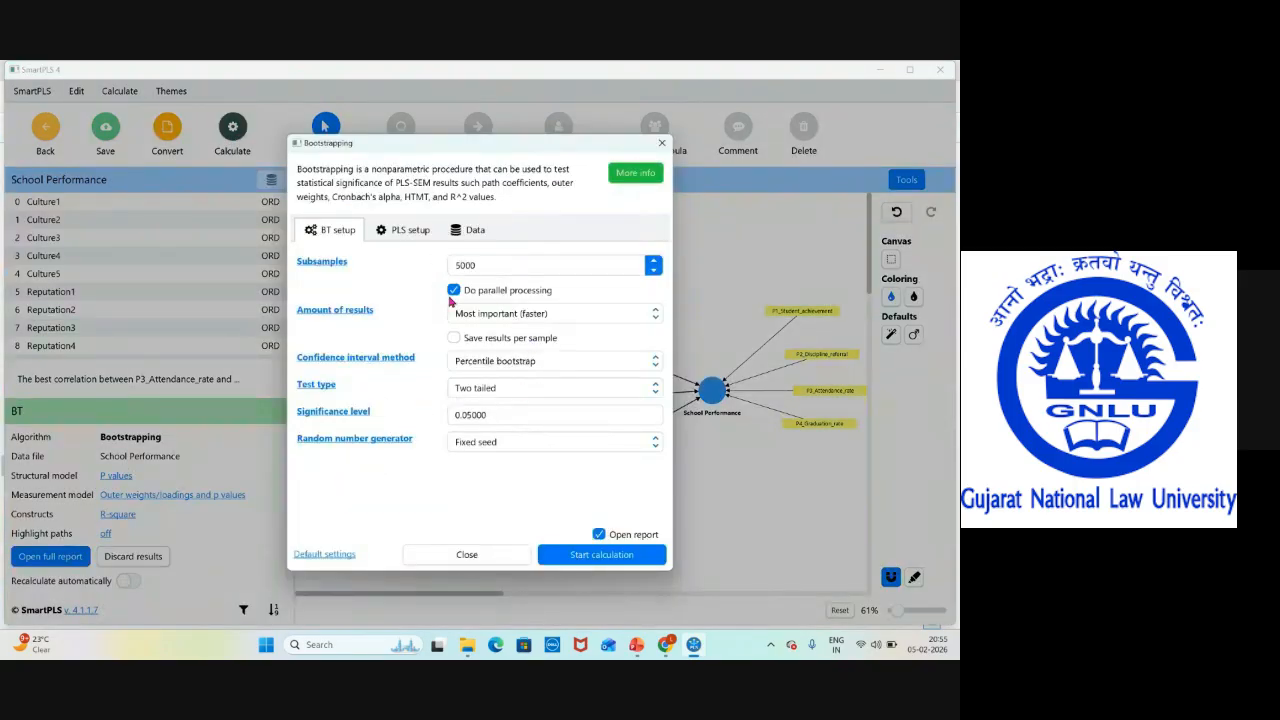
click(590, 556)
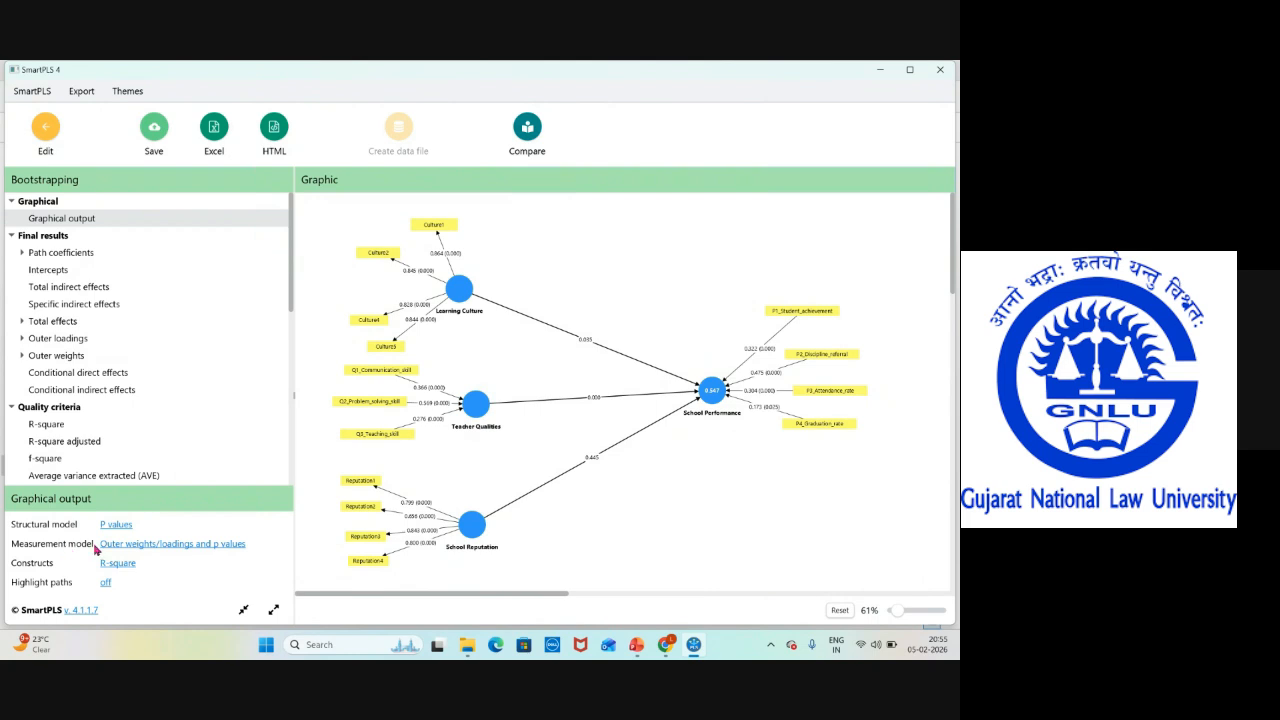
Show outer weights/loadings and p values for the measurement model in the bootstrapping graphic and review the Learning Culture and Teacher Qualities indicators
click(163, 546)
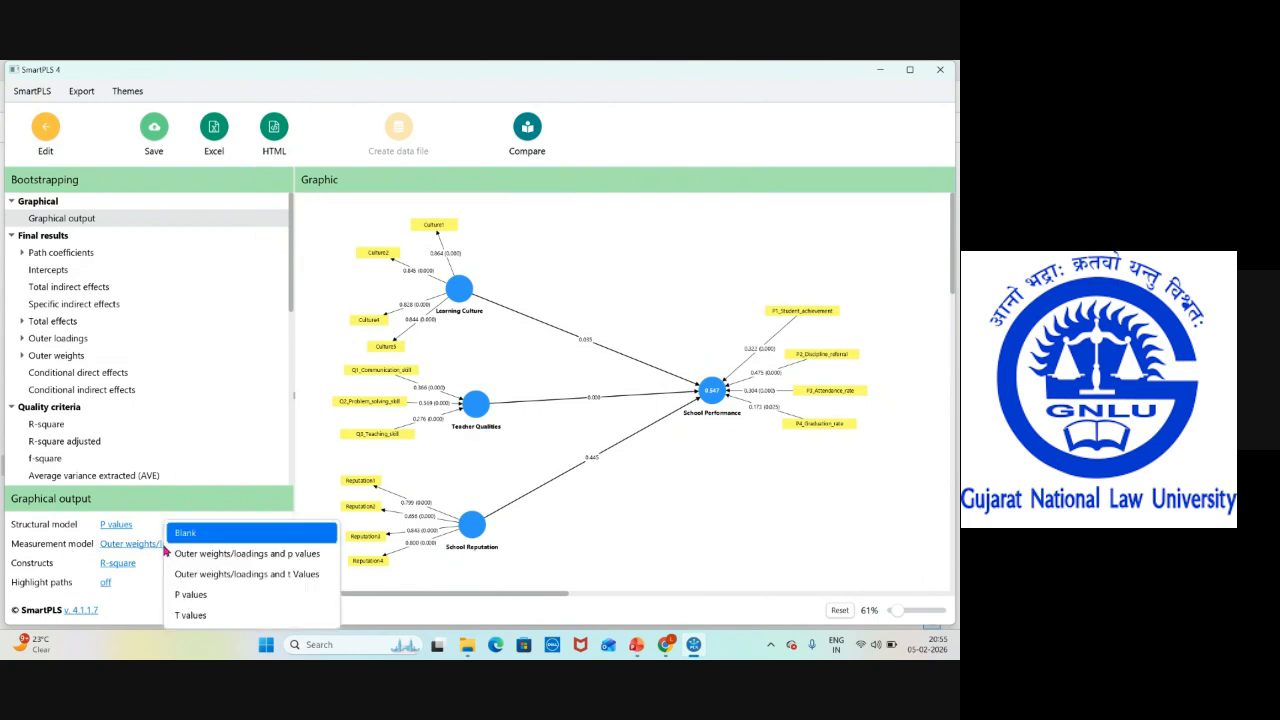
click(249, 556)
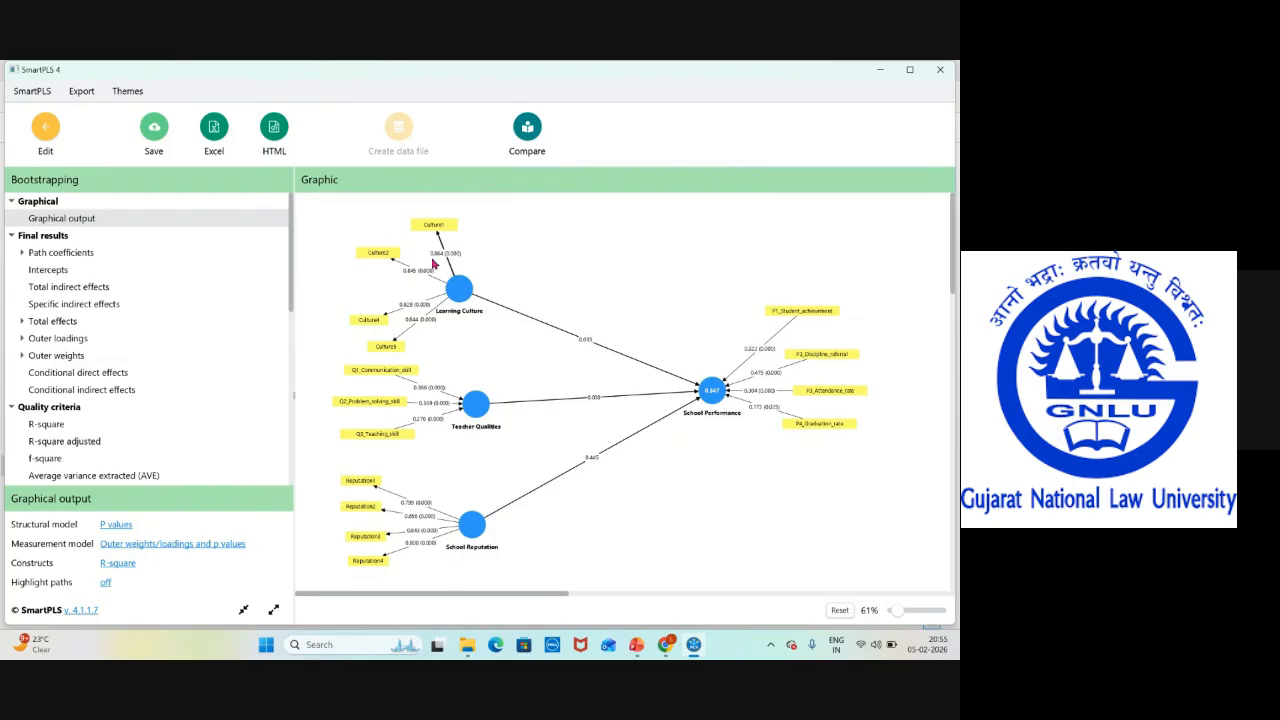
mouse_move(459, 291)
mouse_move(468, 418)
Return to the model editor and run the PLS-SEM algorithm with the Path weighting scheme, standardized results and default initial weights
click(44, 133)
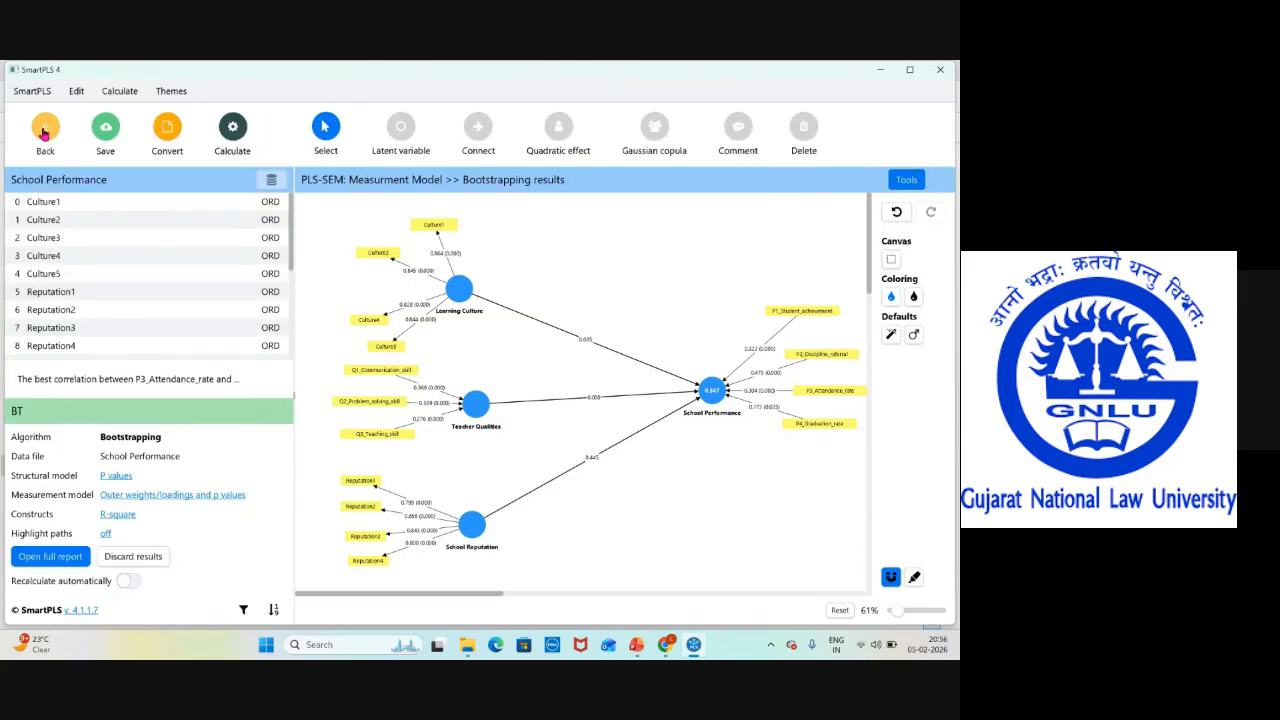
click(236, 146)
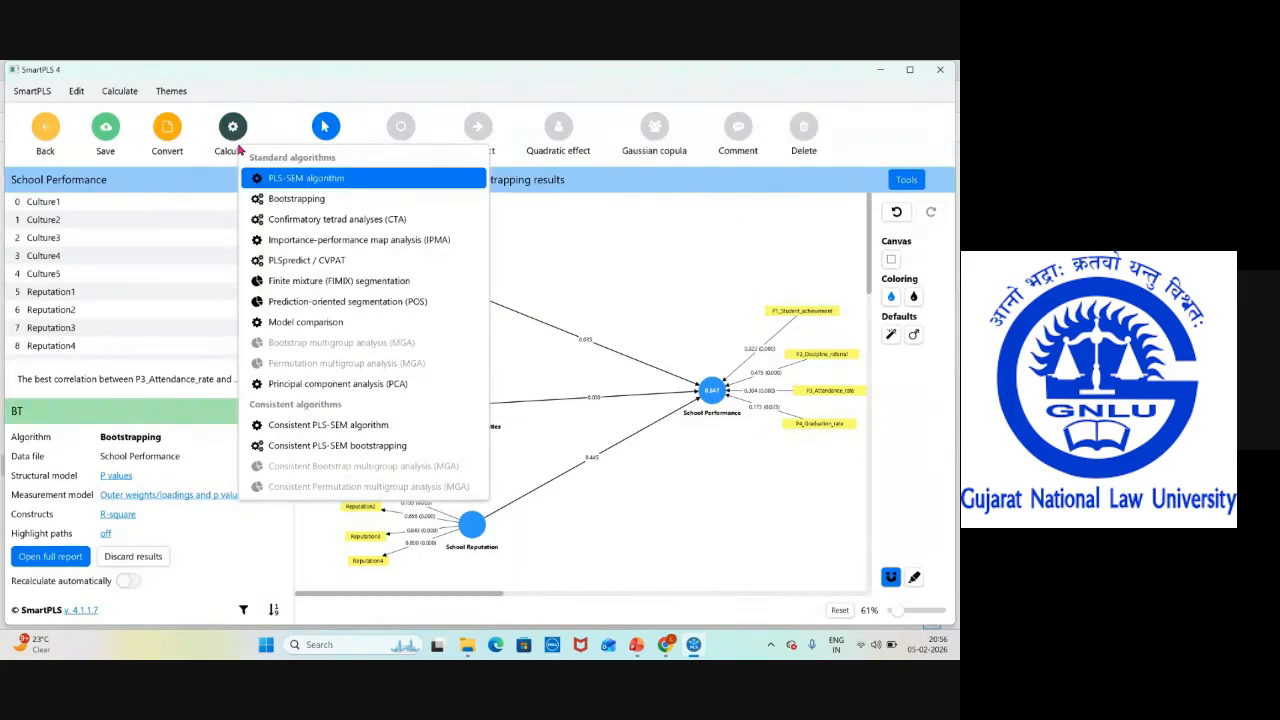
click(314, 185)
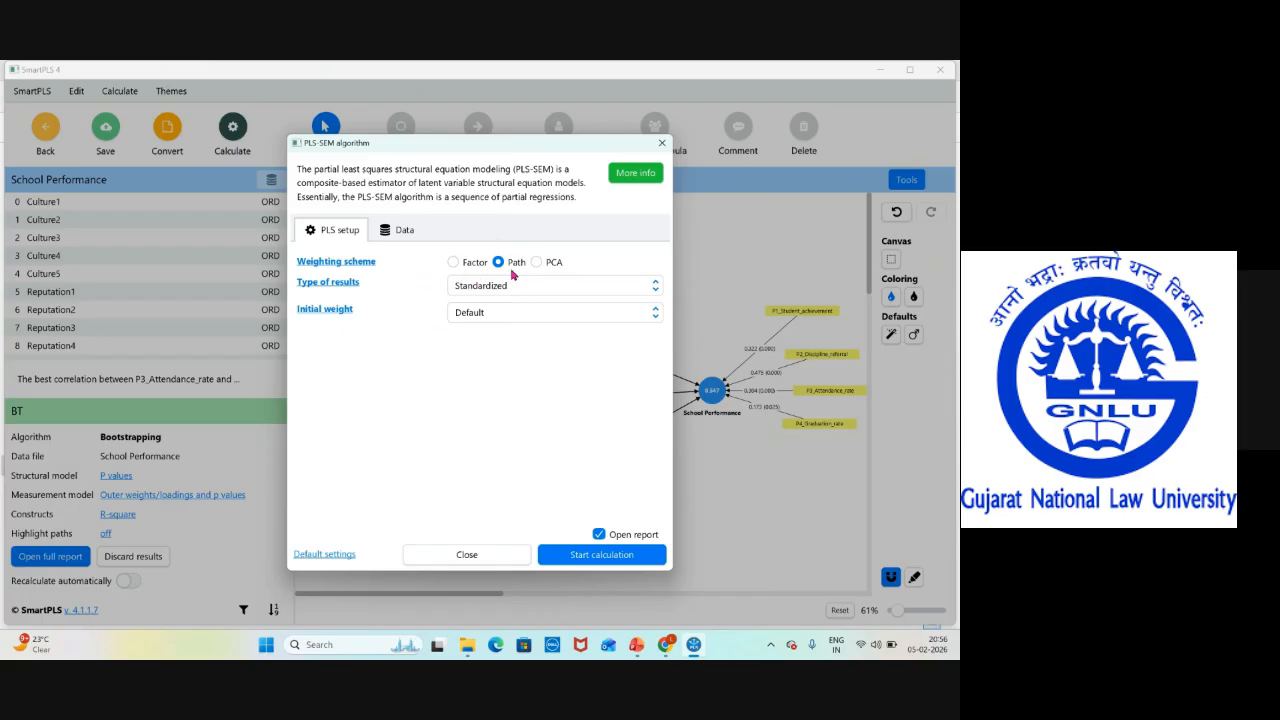
click(601, 557)
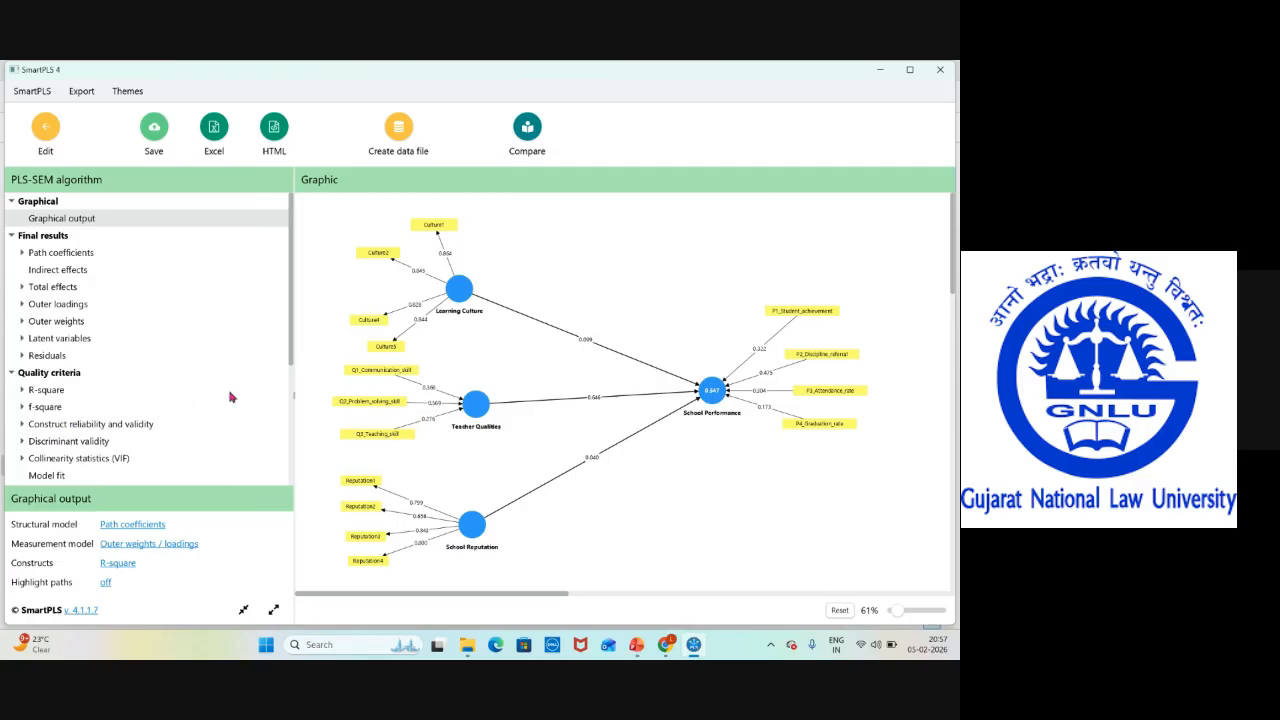
Open the construct reliability and validity overview and review Cronbach's alpha, composite reliability and AVE for the reflective constructs
drag(290, 336, 290, 341)
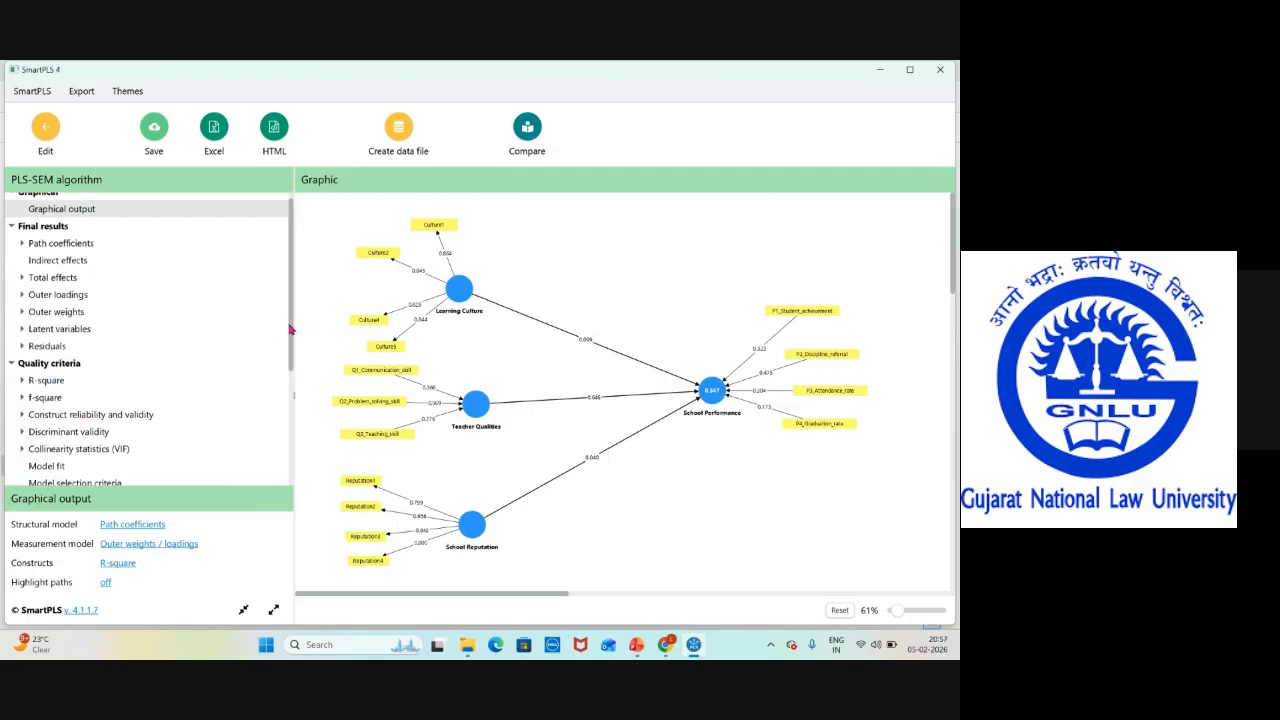
drag(290, 327, 291, 357)
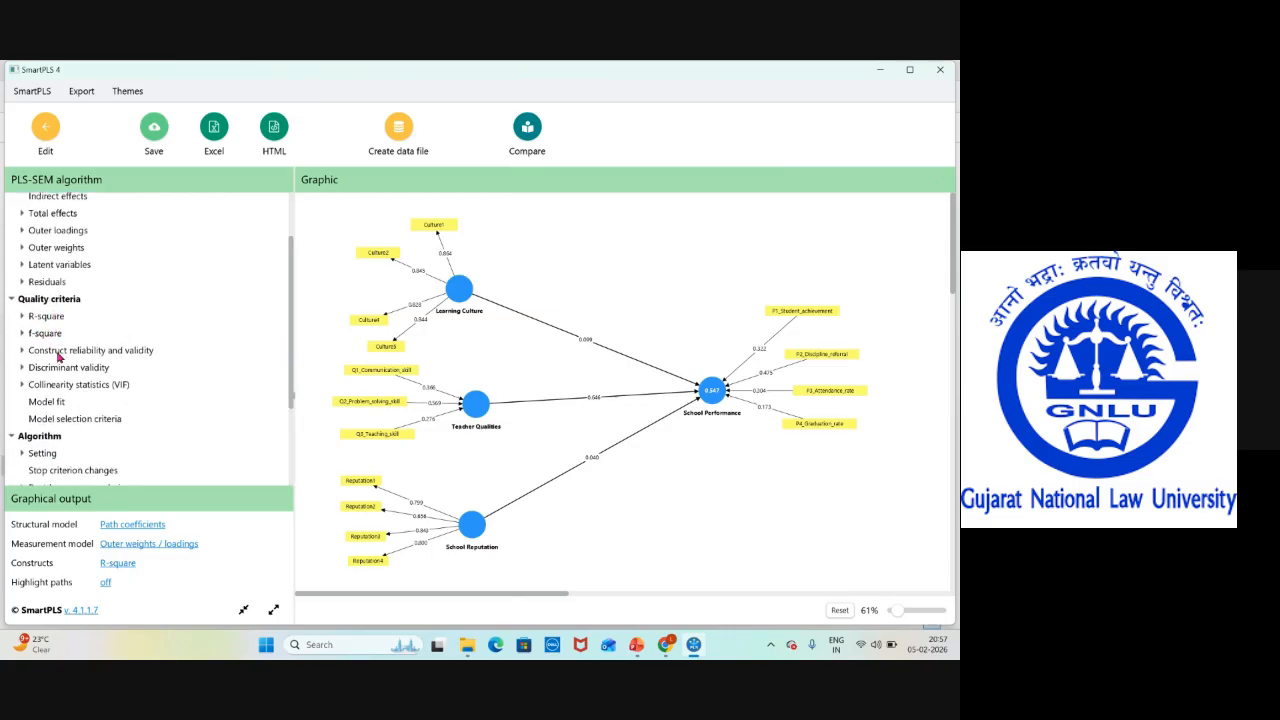
click(23, 352)
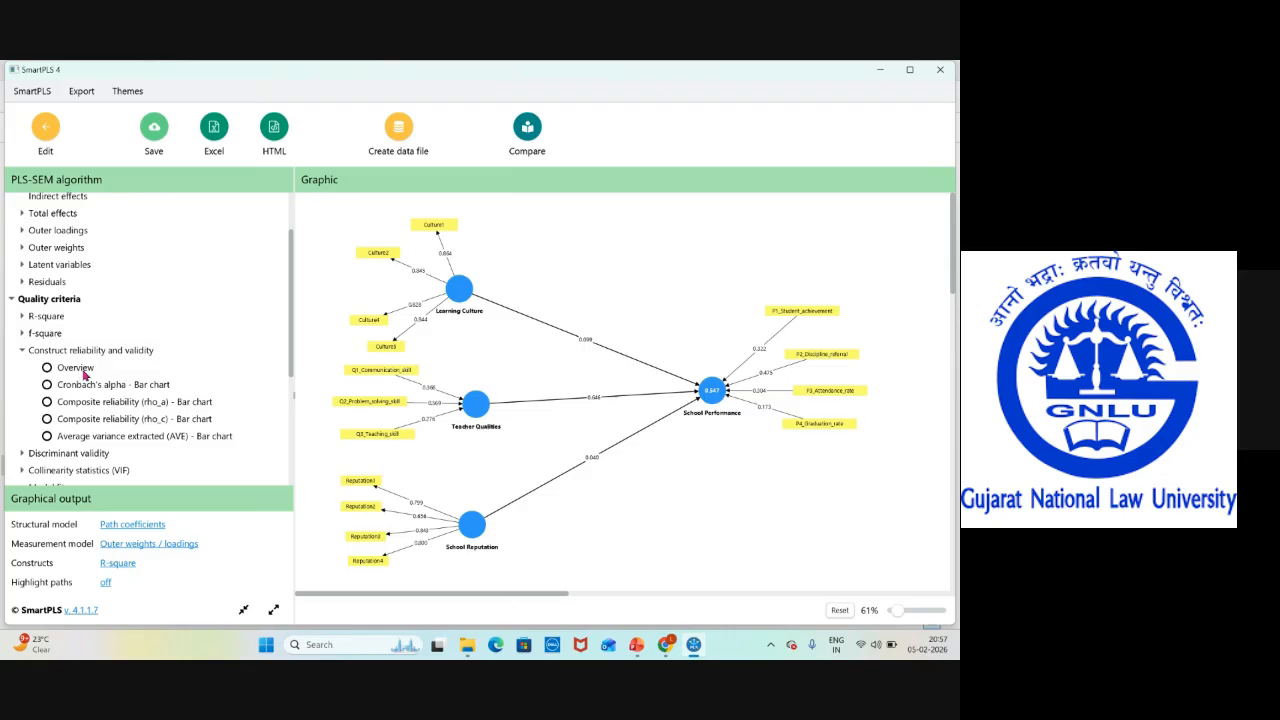
click(83, 370)
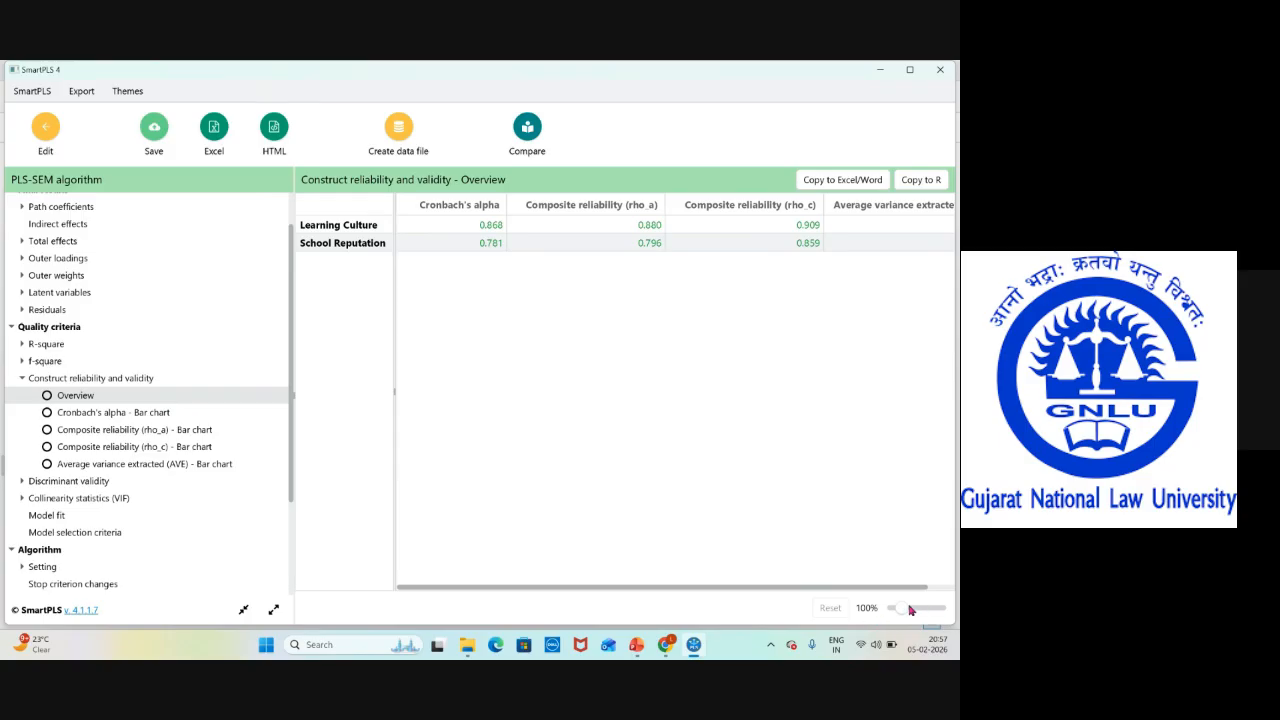
drag(907, 607, 900, 614)
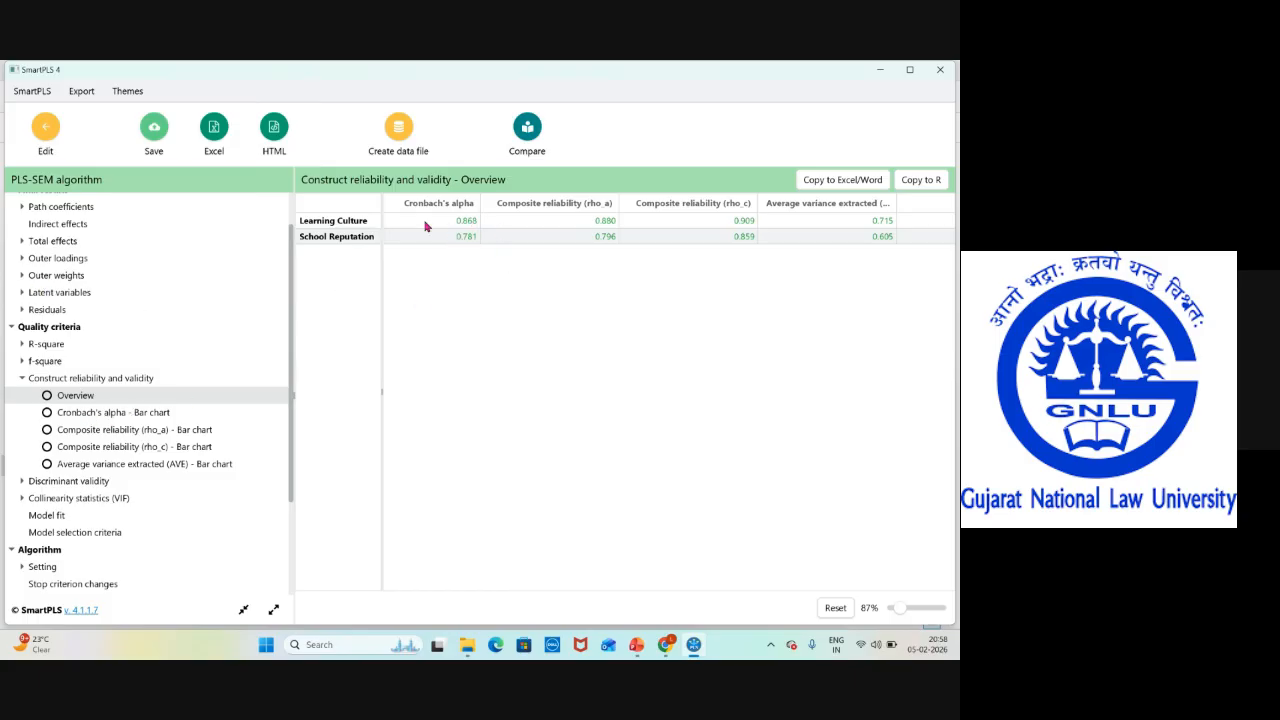
Switch to PowerPoint and check the reflective measurement model thresholds for loadings, internal consistency and AVE on slide 26
click(637, 644)
scroll(500, 425, up, 1)
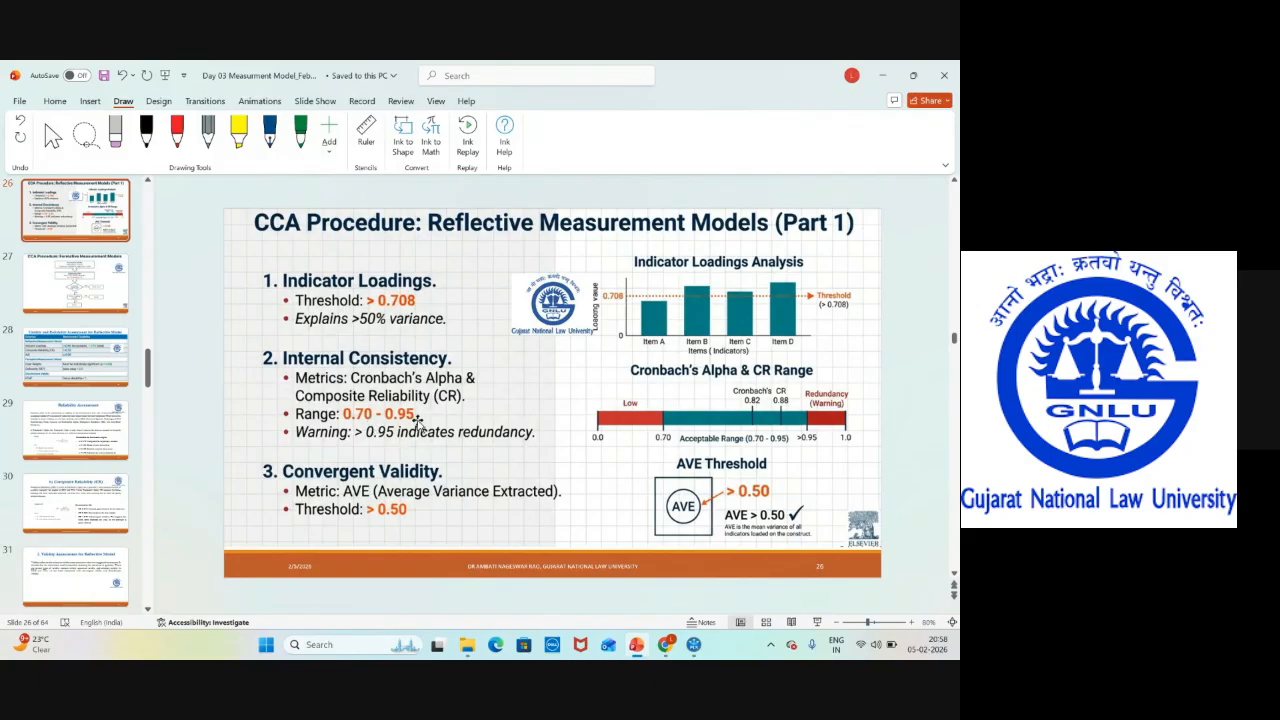
click(882, 75)
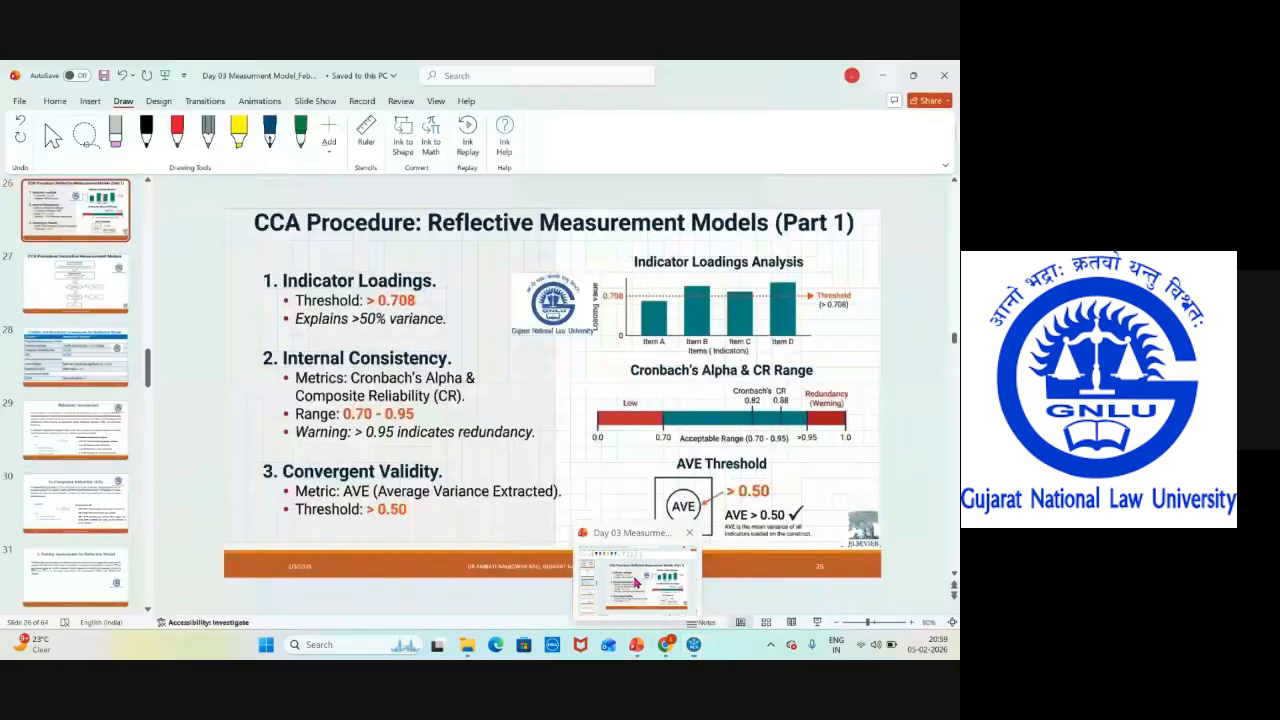
click(636, 644)
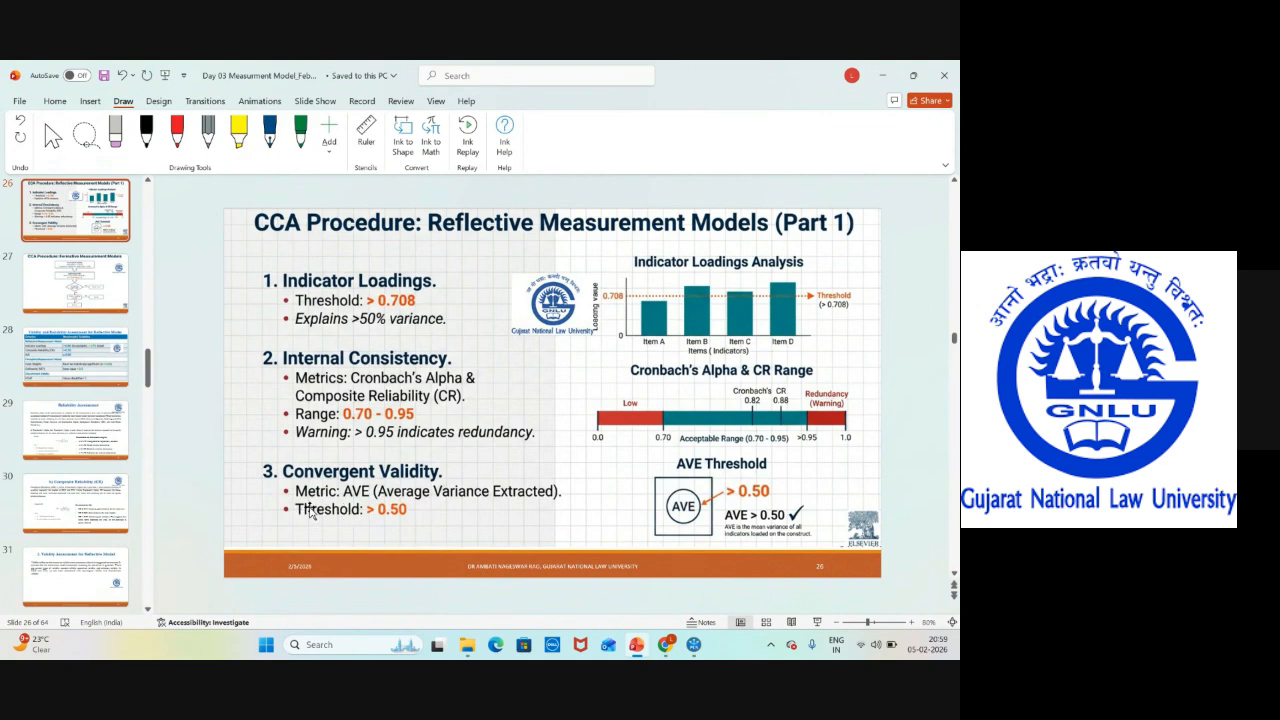
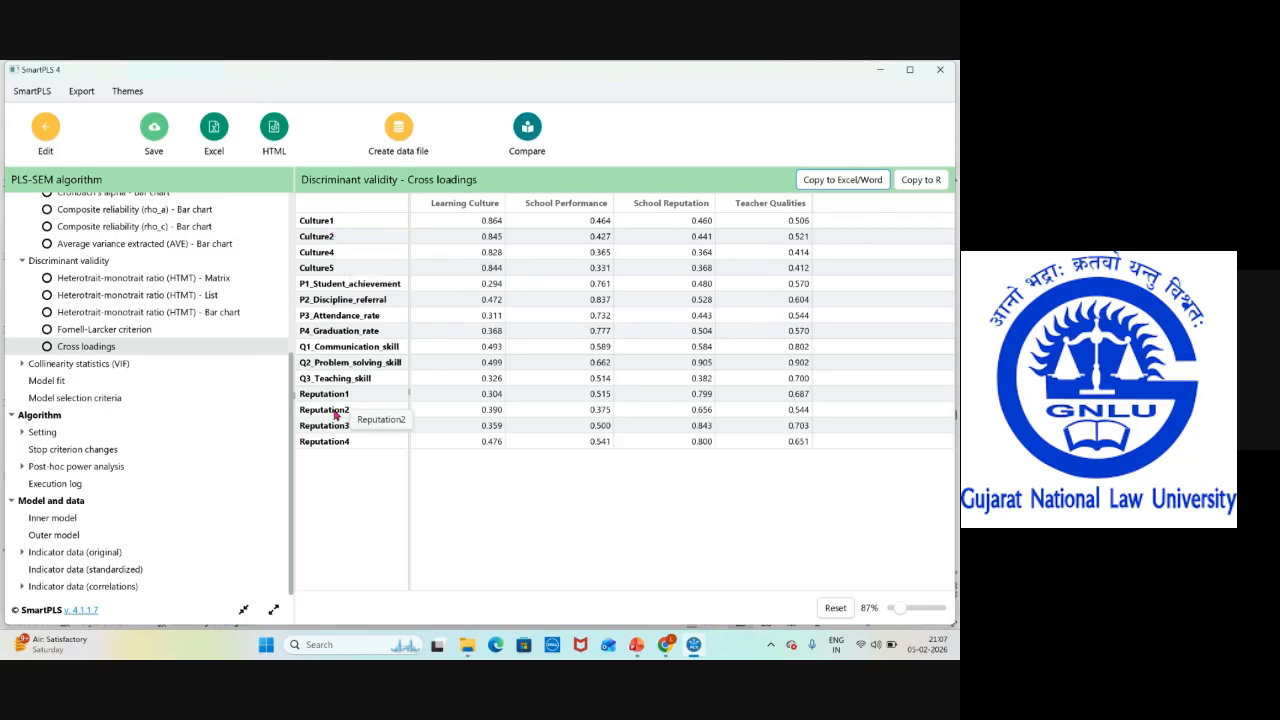
Examine discriminant validity in SmartPLS through the Fornell-Larcker criterion, the cross loadings and the HTMT matrix
click(103, 333)
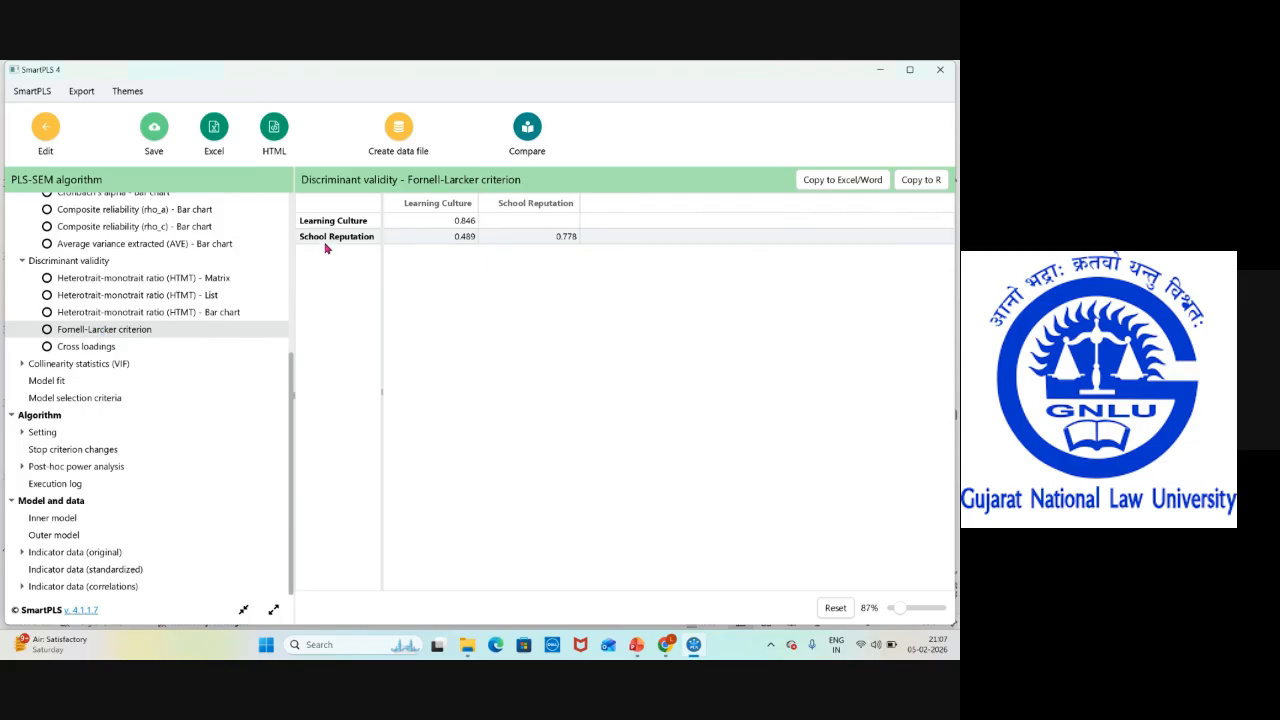
click(96, 349)
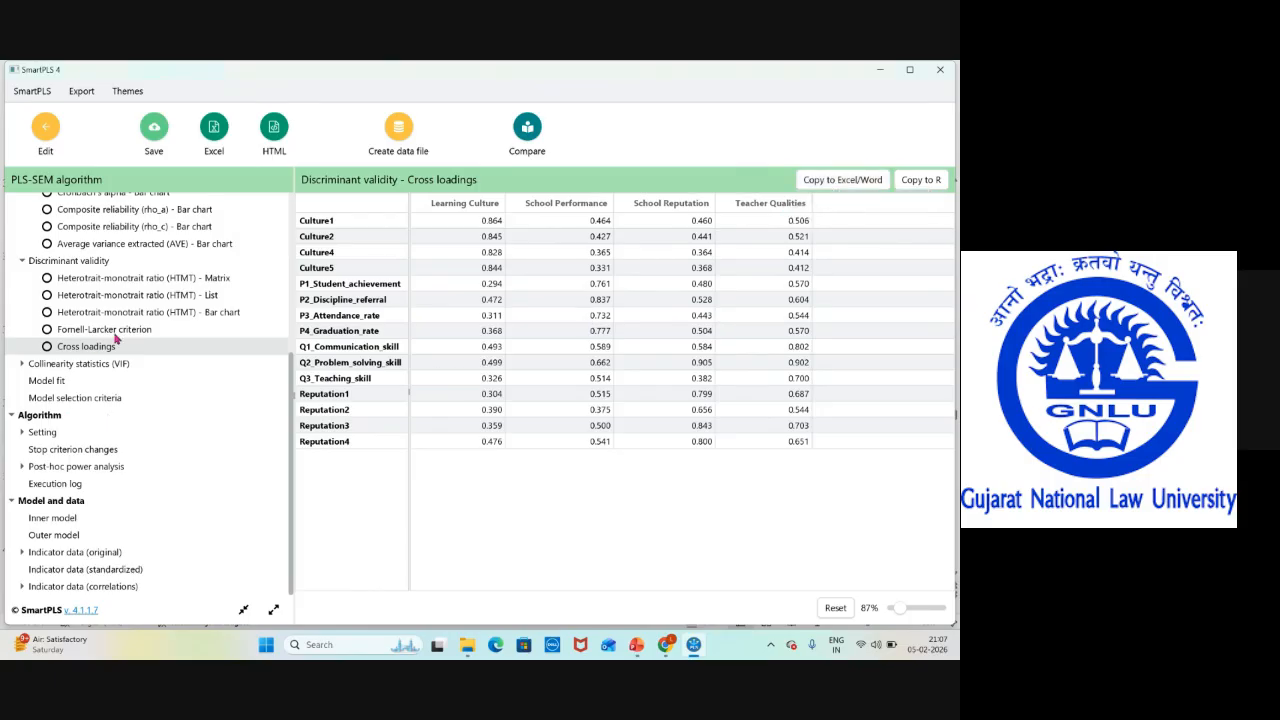
click(141, 279)
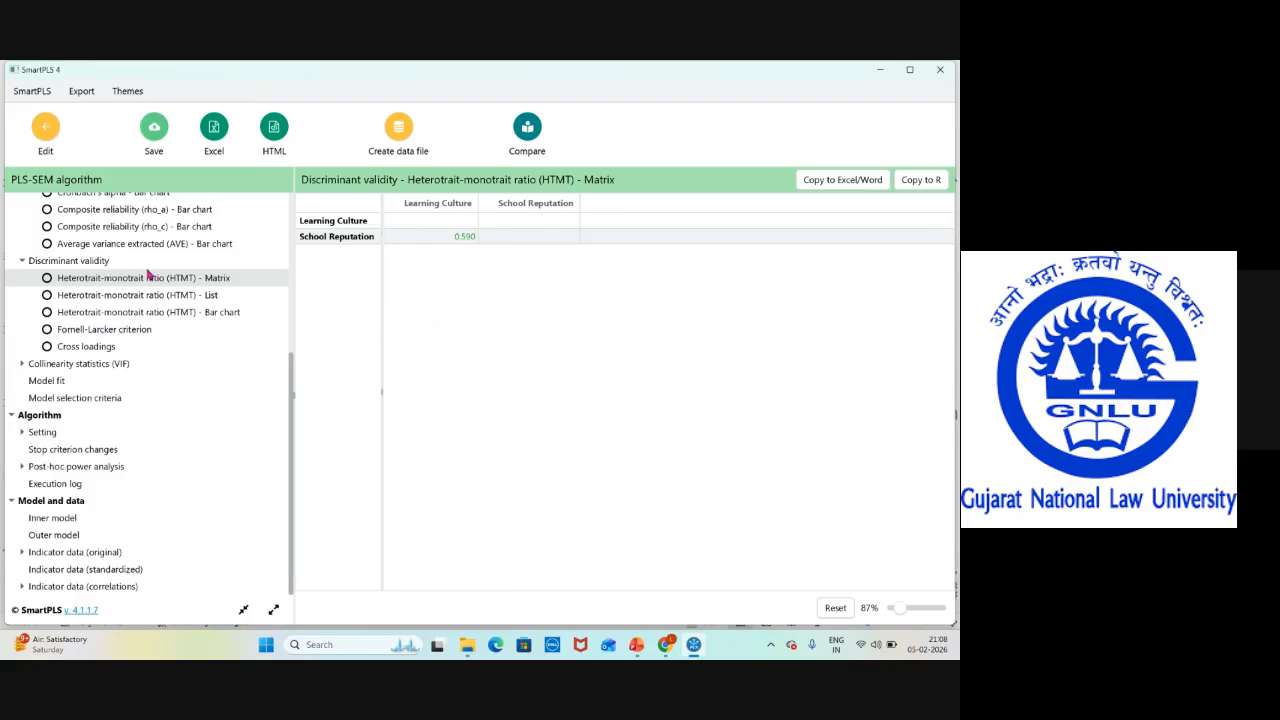
Review the construct reliability and validity overview together with the average variance extracted bar chart
scroll(150, 275, up, 3)
click(90, 403)
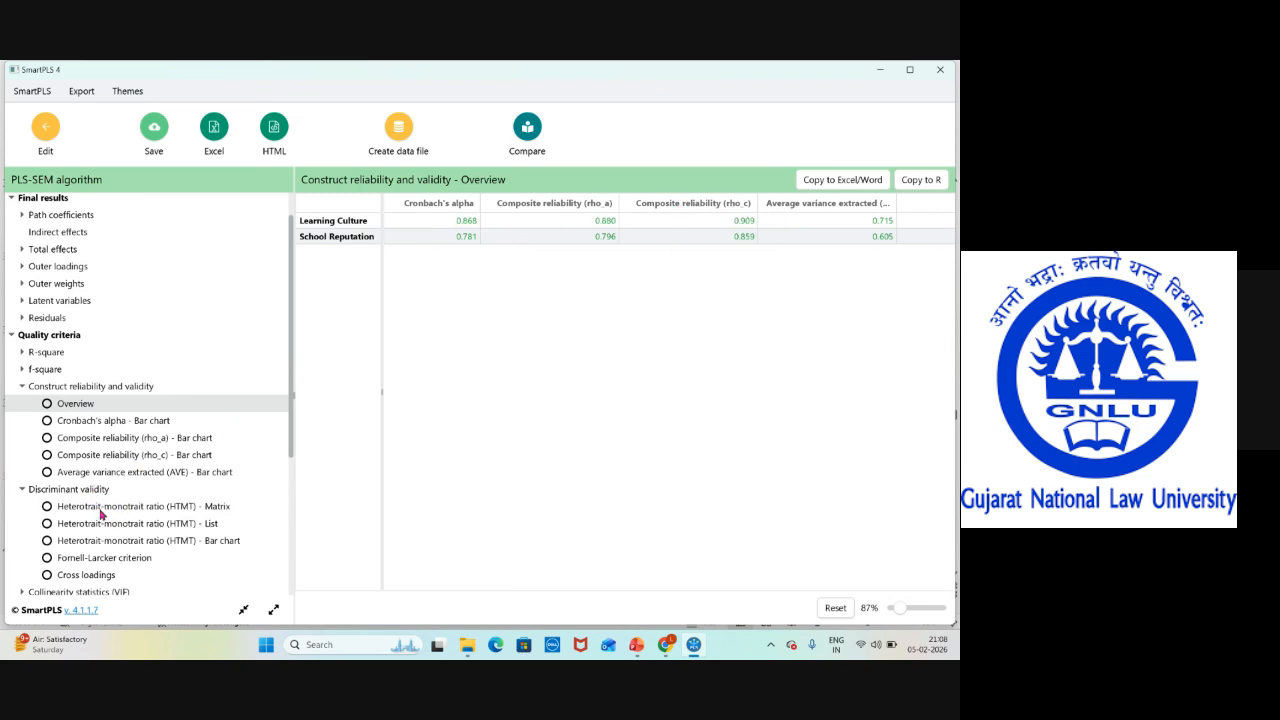
click(97, 474)
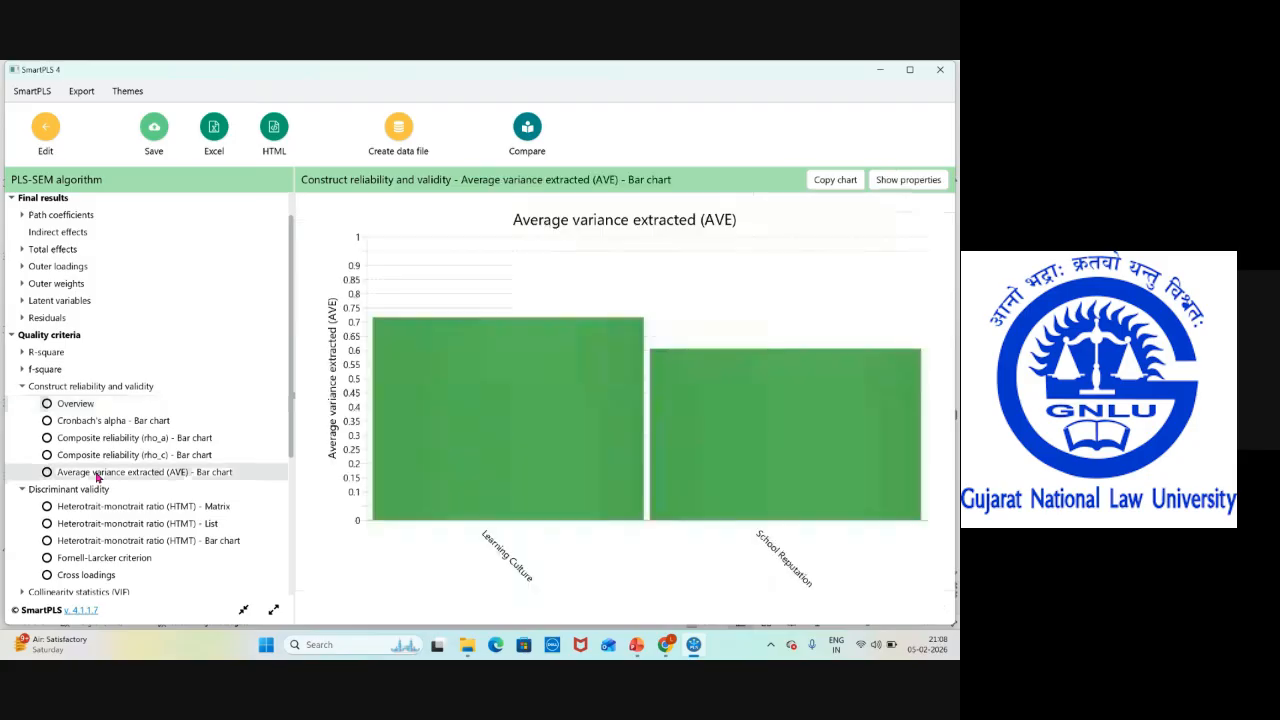
click(90, 402)
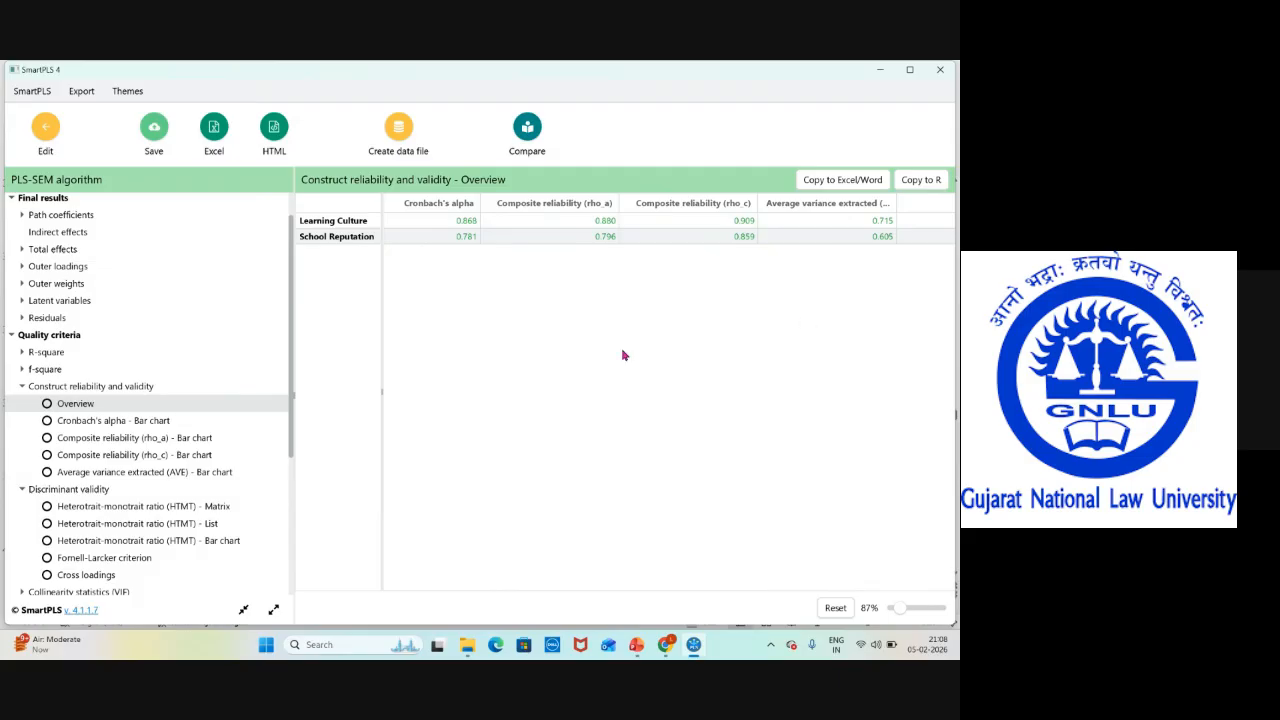
Review the discriminant validity HTMT matrix and the outer model collinearity (VIF) list for all indicators
click(60, 492)
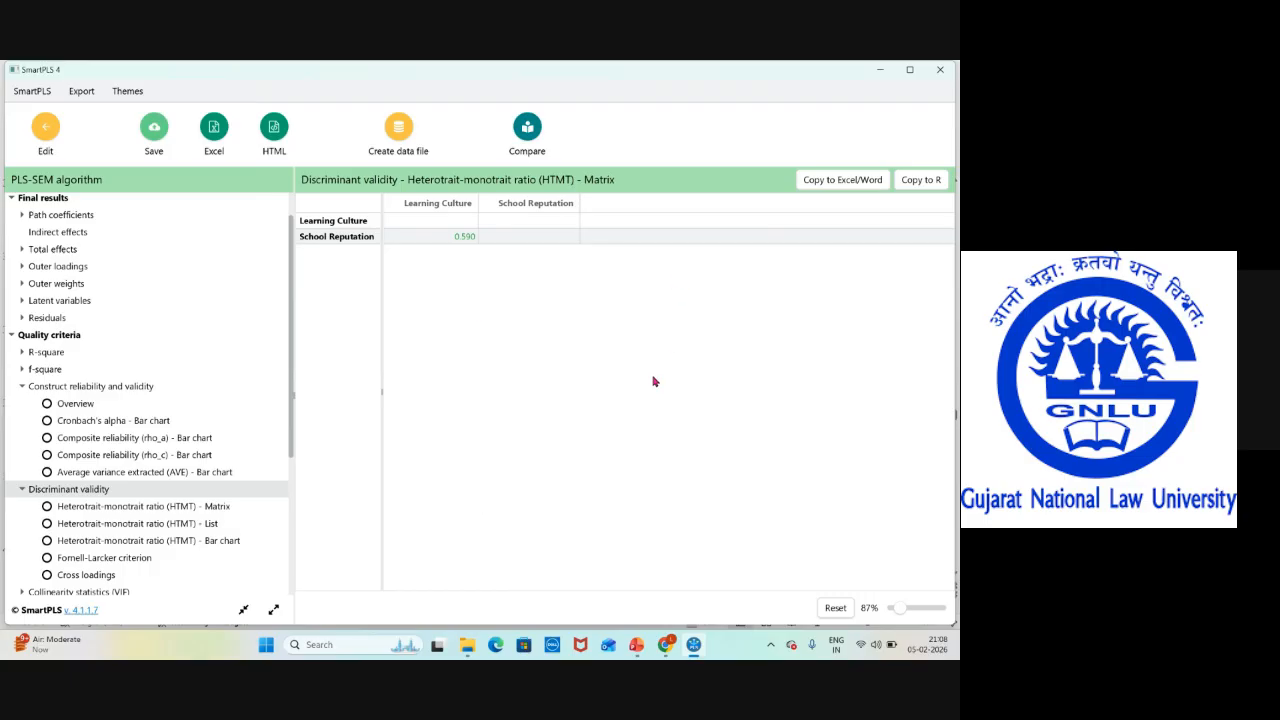
click(68, 592)
scroll(122, 450, down, 5)
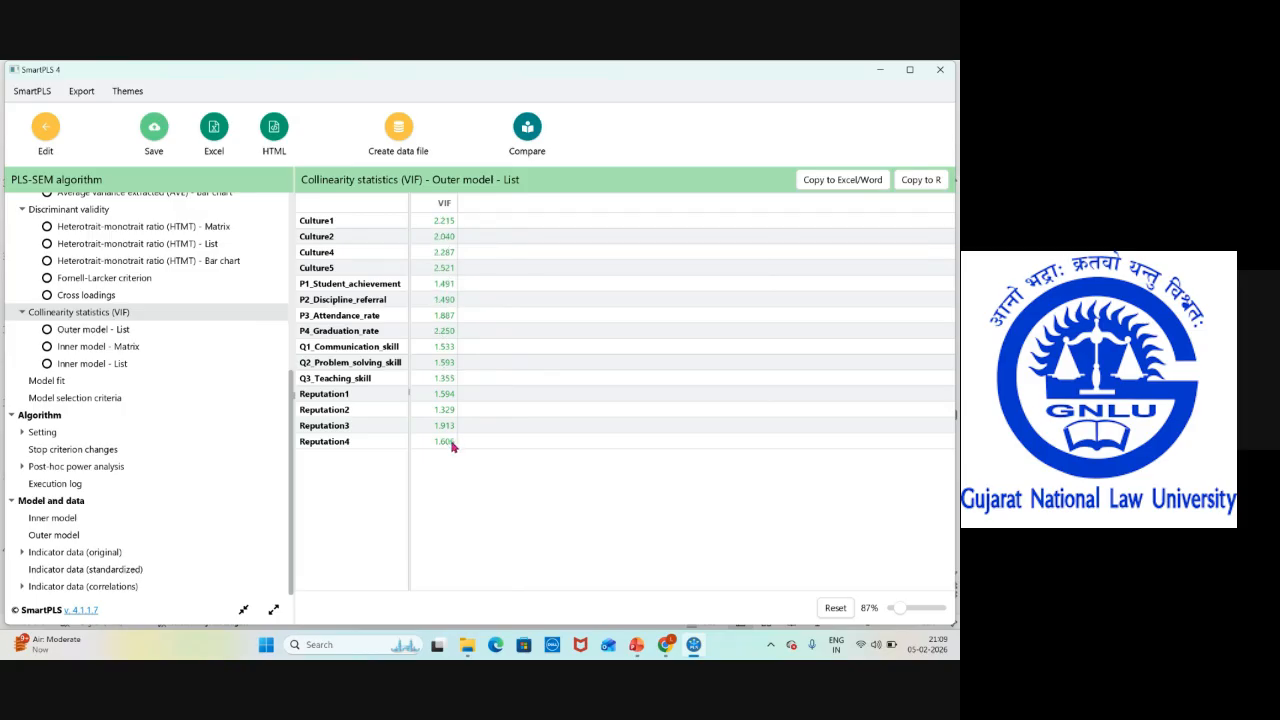
click(446, 221)
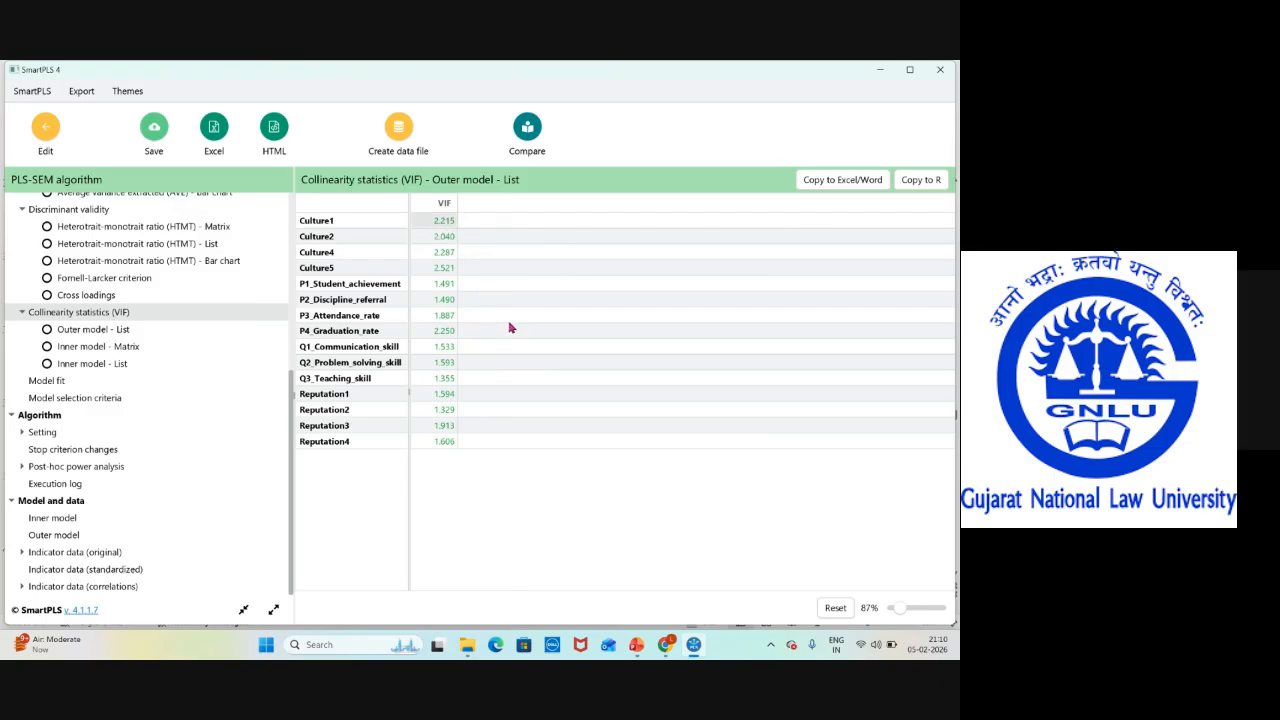